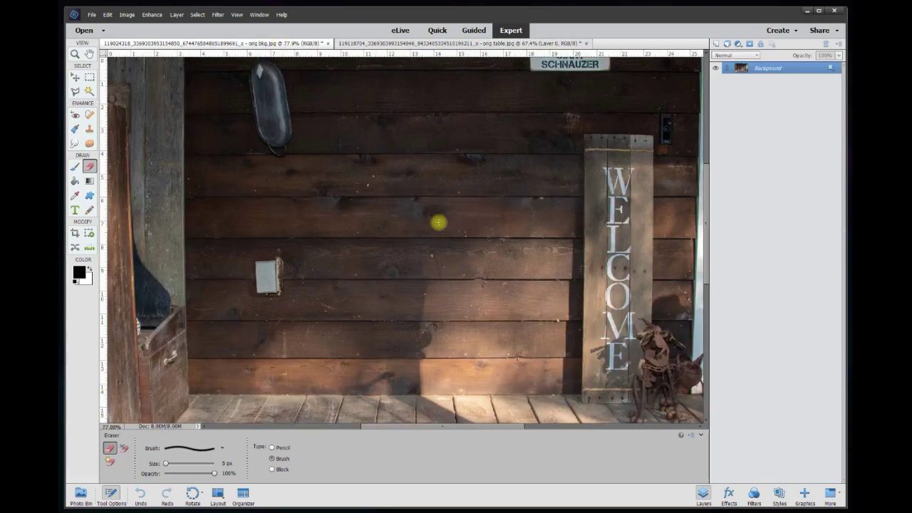
Step: Bring up the orig table.jpg photo zoomed in on the tulips, with the Eraser ready
left_click(74, 81)
scroll(373, 136, "down", 4)
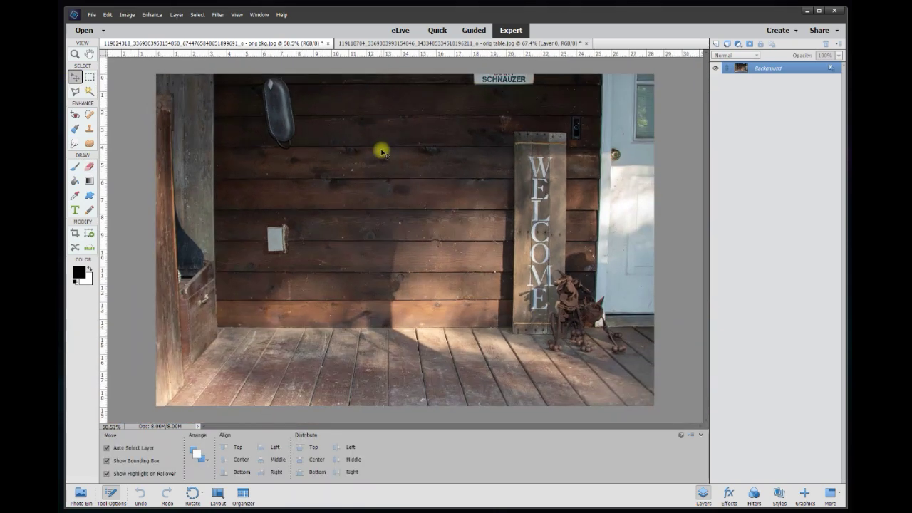
left_click(371, 45)
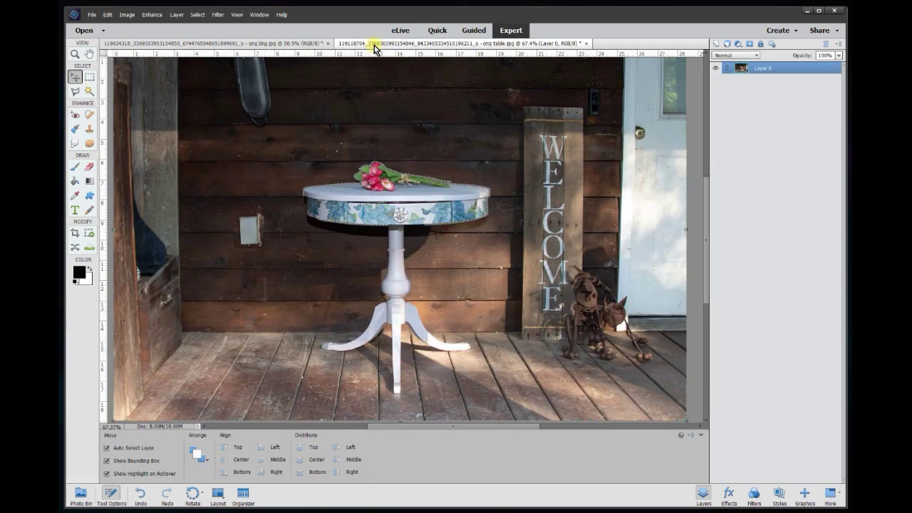
left_click(311, 45)
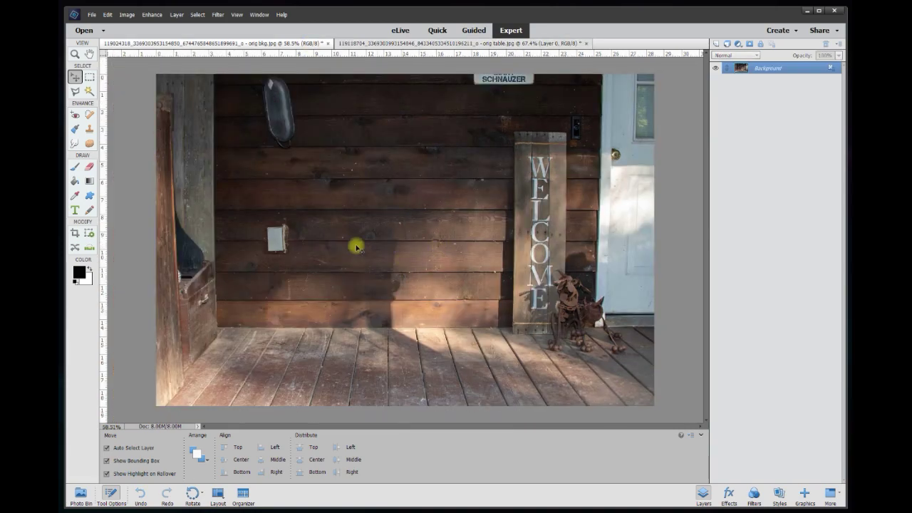
left_click(381, 45)
scroll(371, 175, "up", 3)
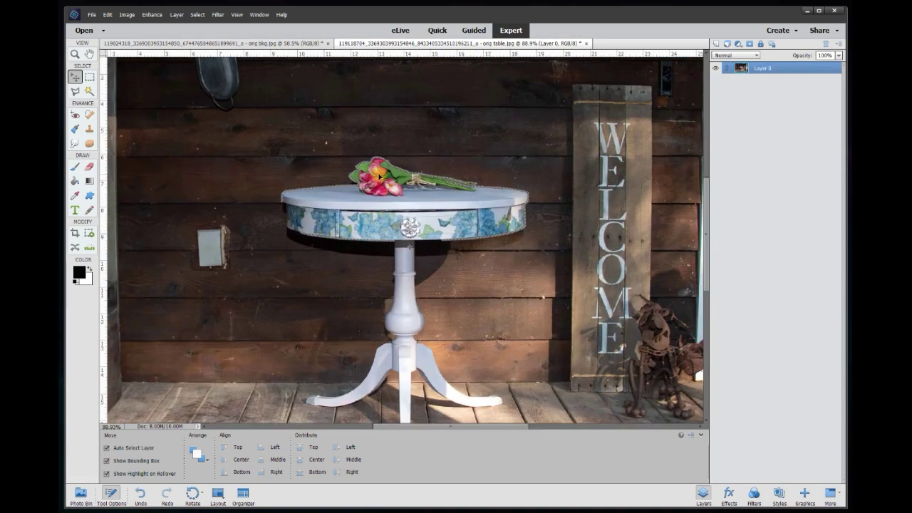
scroll(379, 171, "up", 5)
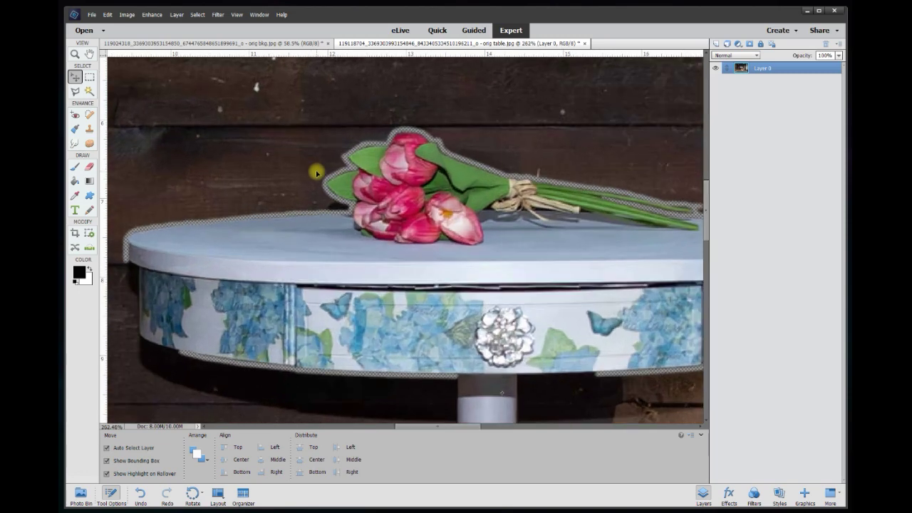
scroll(316, 171, "up", 2)
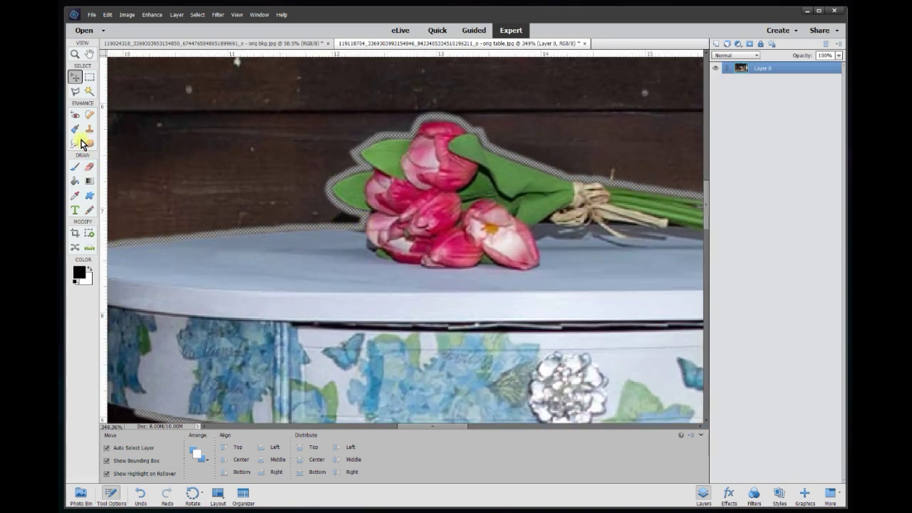
left_click(89, 168)
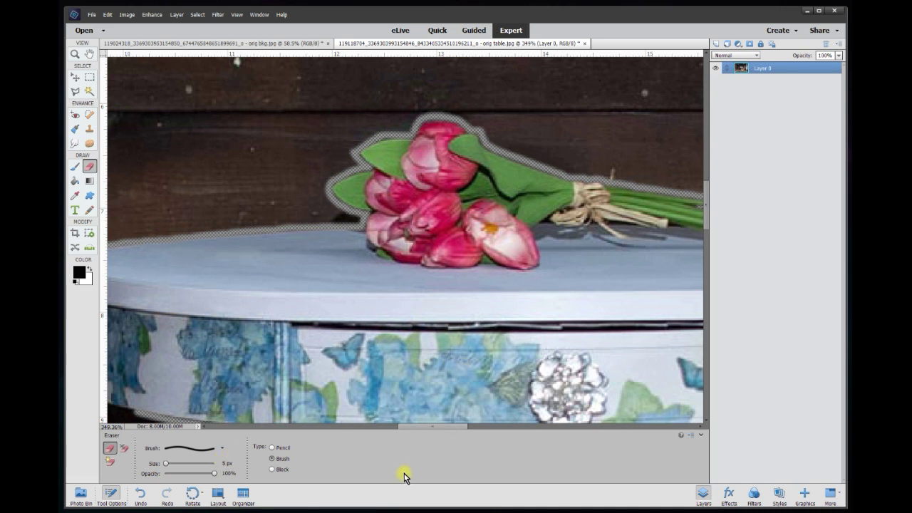
Step: Erase the background at the table rim's lower-left corner and down its left edge
left_click_drag(431, 427, 401, 429)
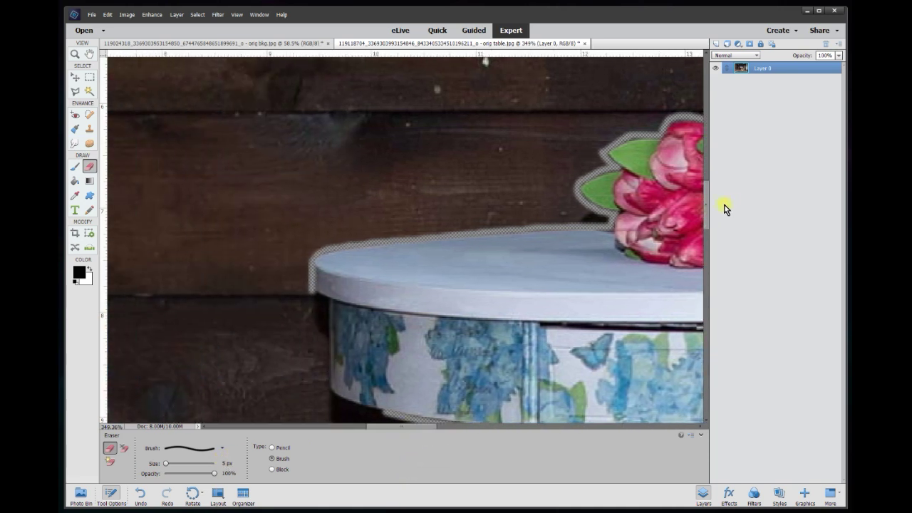
left_click_drag(708, 217, 708, 230)
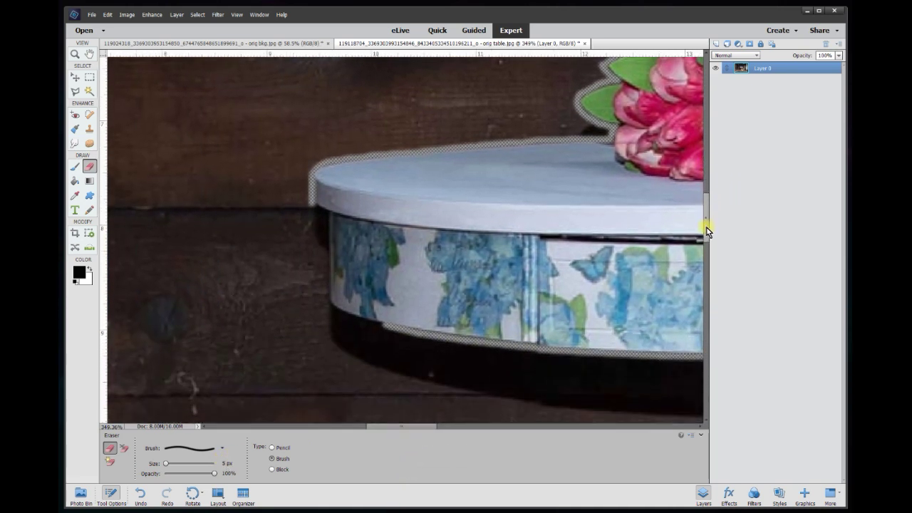
scroll(299, 206, "up", 3)
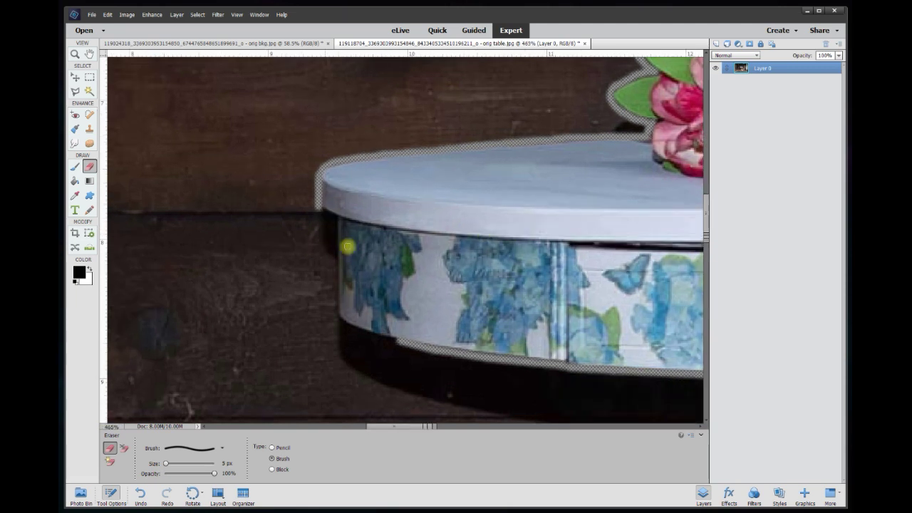
scroll(328, 211, "up", 1)
left_click_drag(325, 208, 346, 219)
left_click(348, 373, "shift")
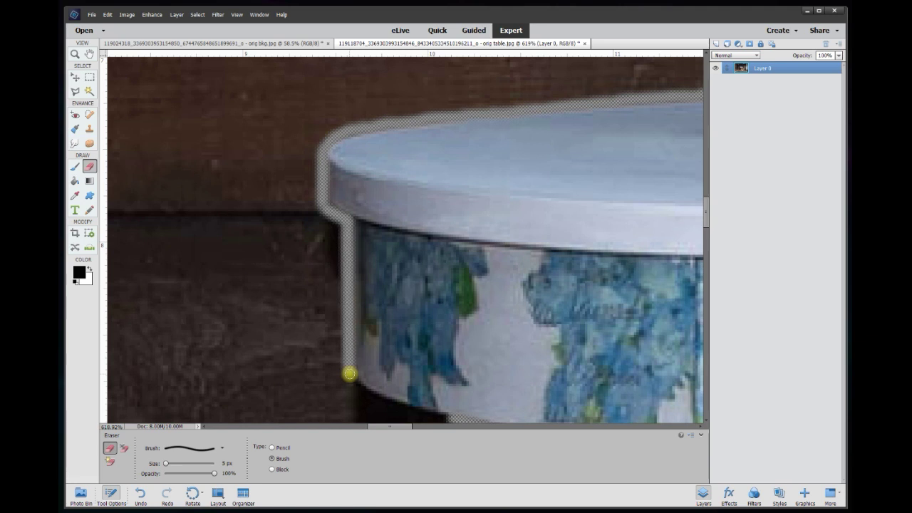
left_click_drag(706, 216, 706, 243)
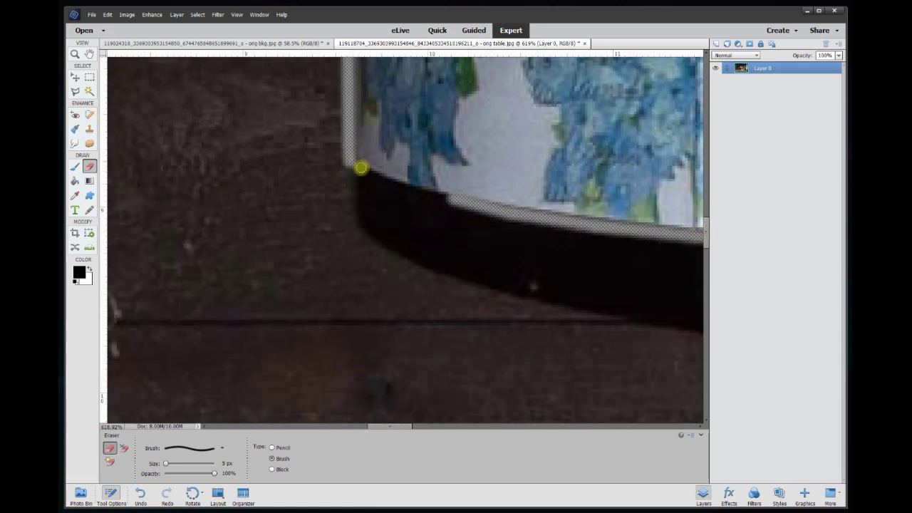
Step: Erase a straight band along the underside of the tabletop's rim
left_click(378, 178, "shift")
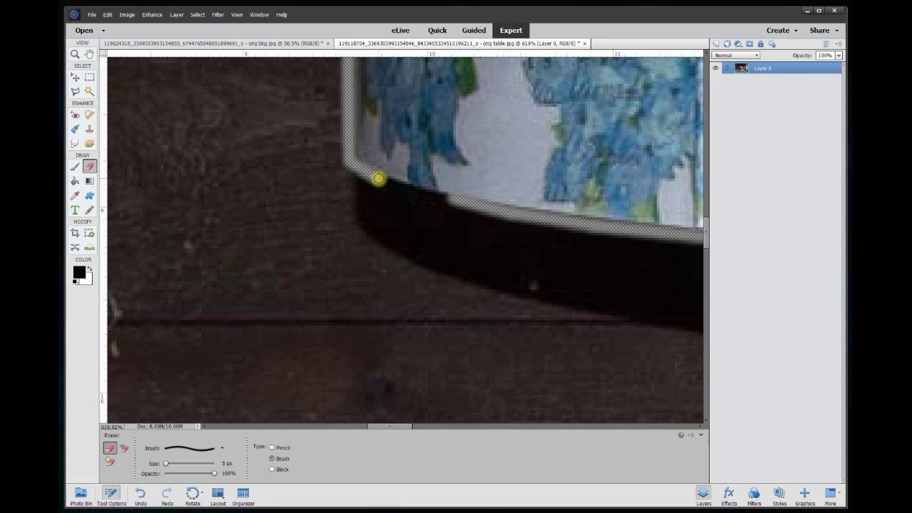
left_click(454, 188, "shift")
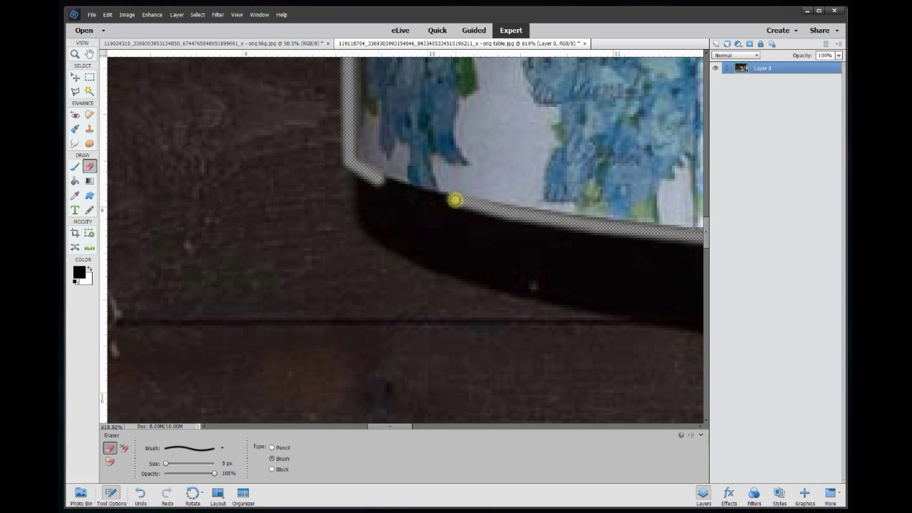
left_click(455, 201, "shift")
left_click_drag(401, 428, 452, 427)
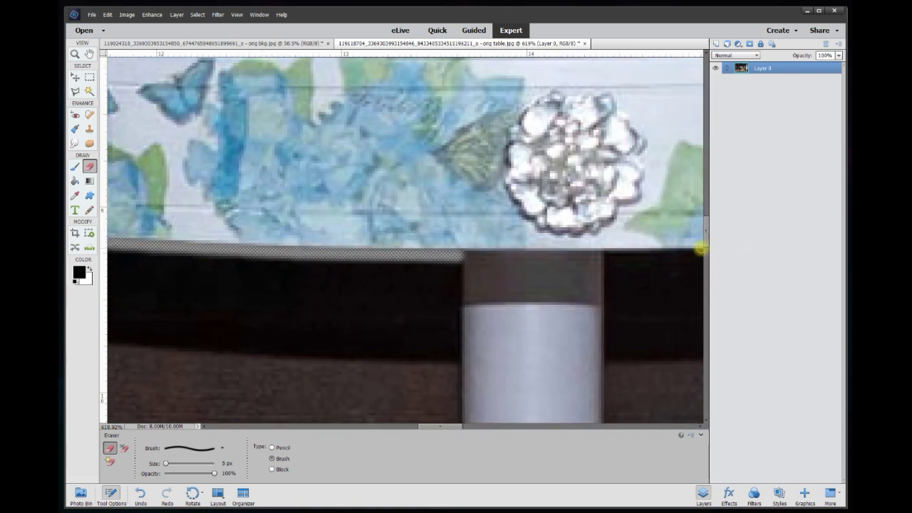
left_click_drag(457, 429, 477, 427)
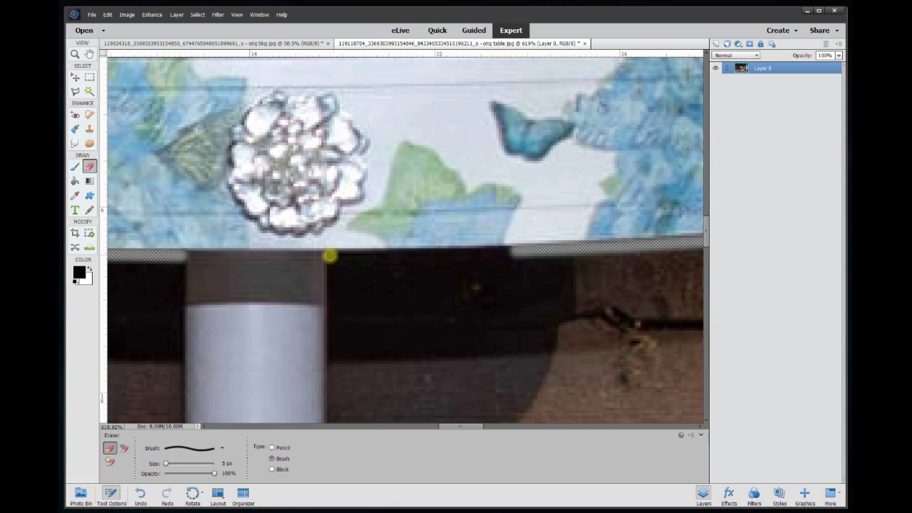
left_click(524, 251, "shift")
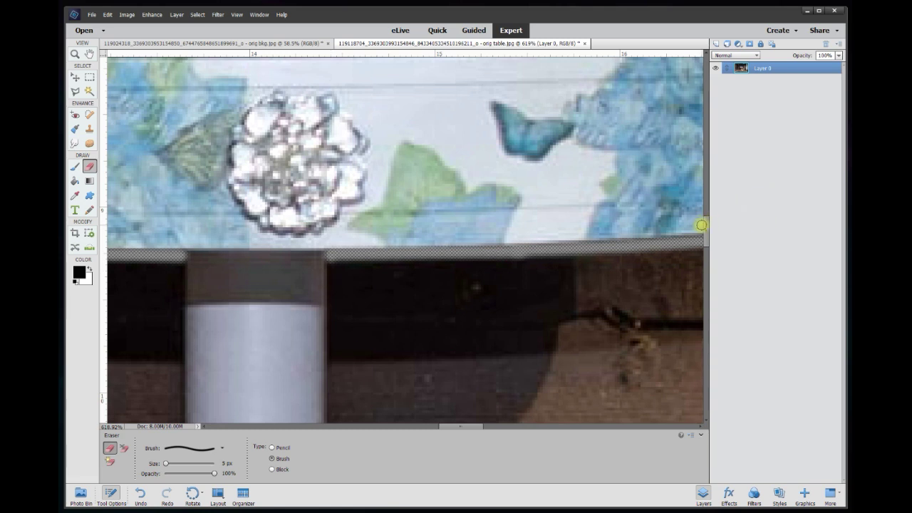
left_click_drag(709, 232, 707, 240)
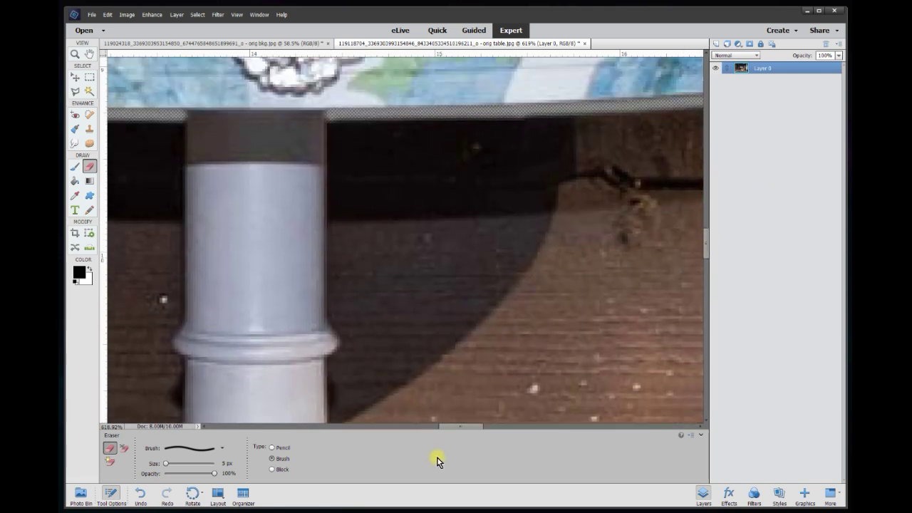
Step: Erase straight strips down the pillar's right and left edges
left_click_drag(473, 428, 456, 428)
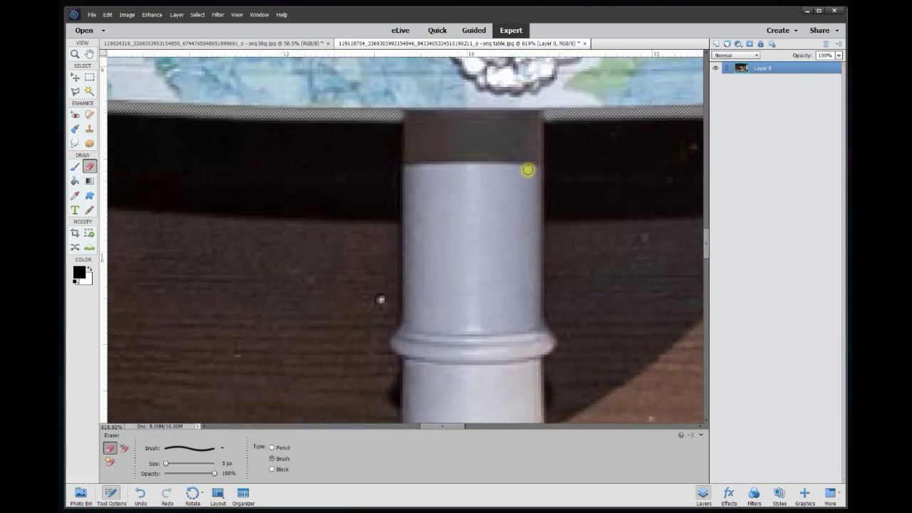
left_click(548, 120)
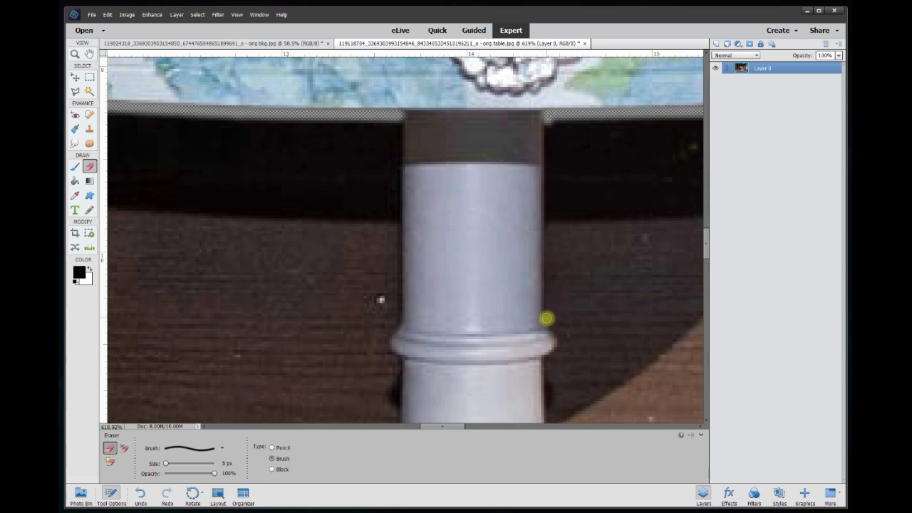
left_click(545, 317, "shift")
left_click(399, 119)
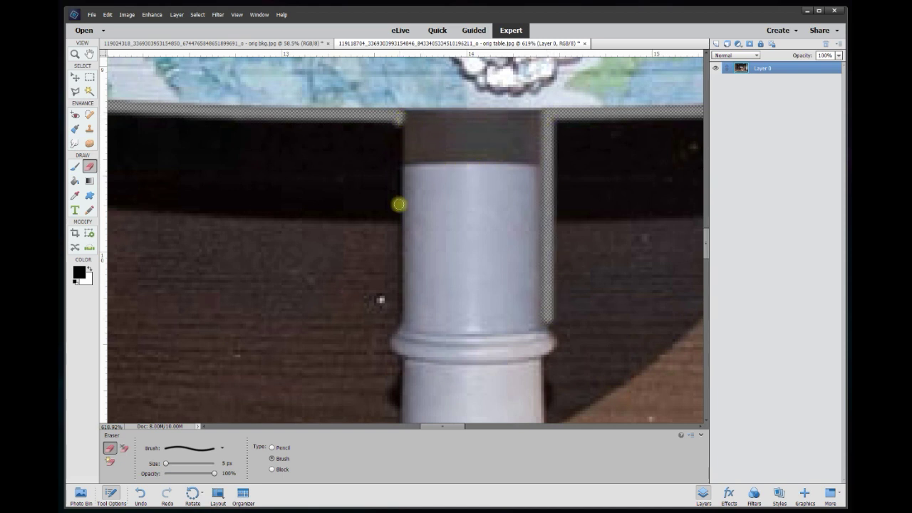
left_click(398, 320, "shift")
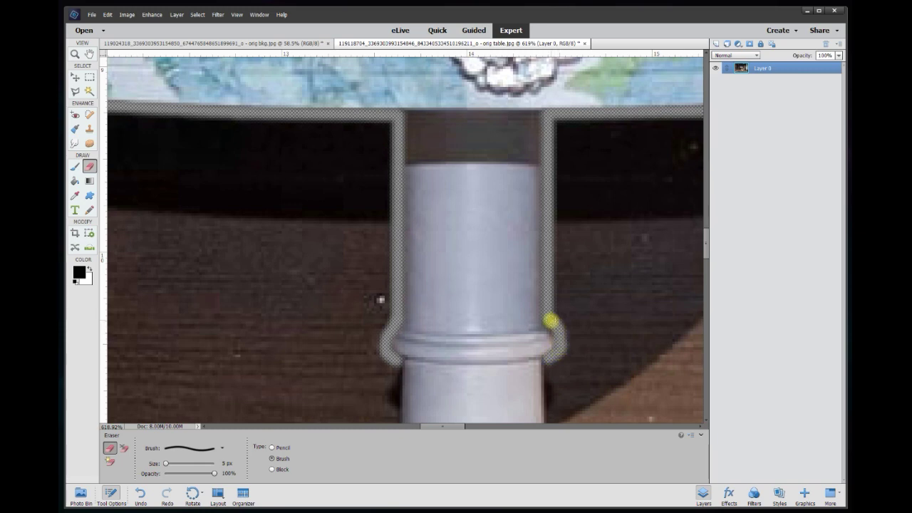
left_click_drag(705, 246, 707, 275)
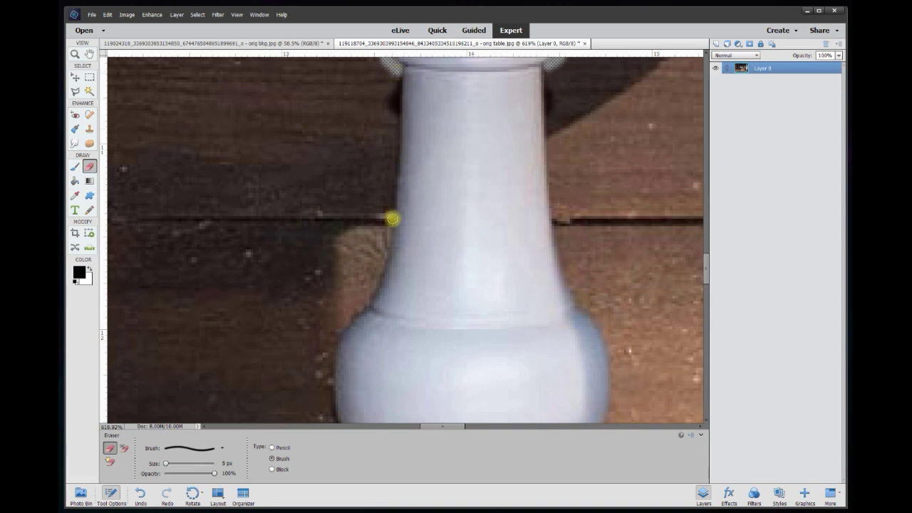
Step: Erase along both sides of the column neck and around the pedestal bulb
left_click_drag(389, 232, 391, 236)
left_click_drag(546, 70, 556, 224)
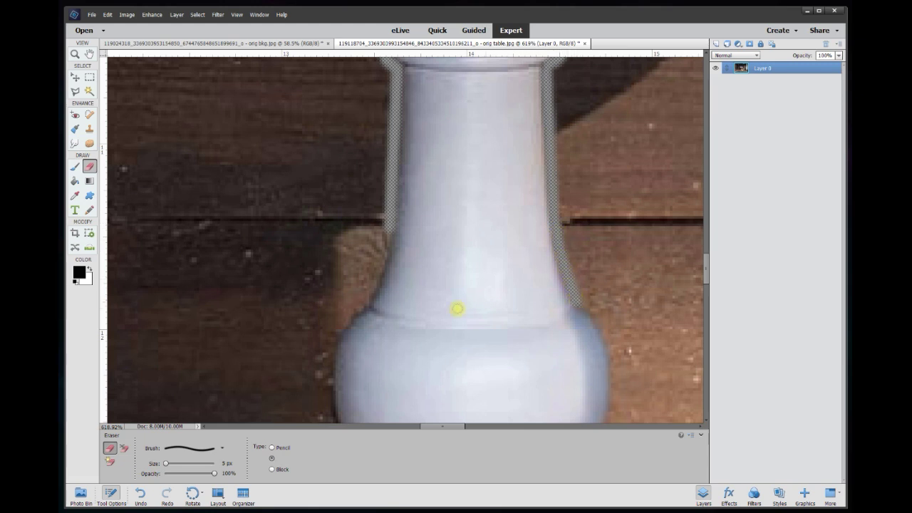
left_click_drag(372, 285, 379, 267)
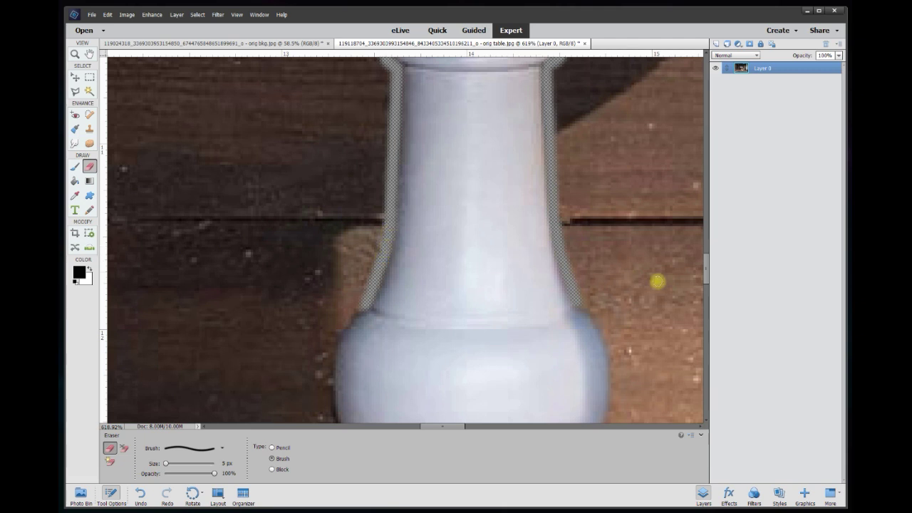
scroll(706, 276, "down", 3)
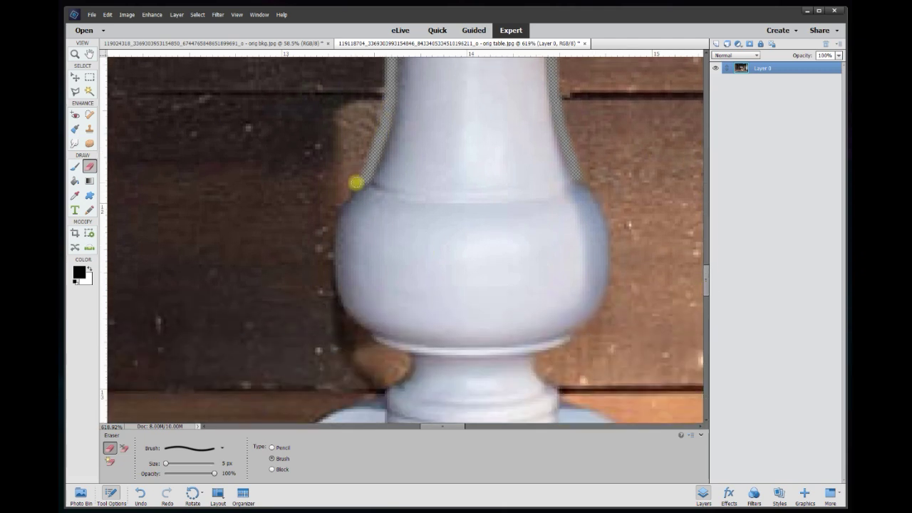
left_click_drag(333, 232, 332, 247)
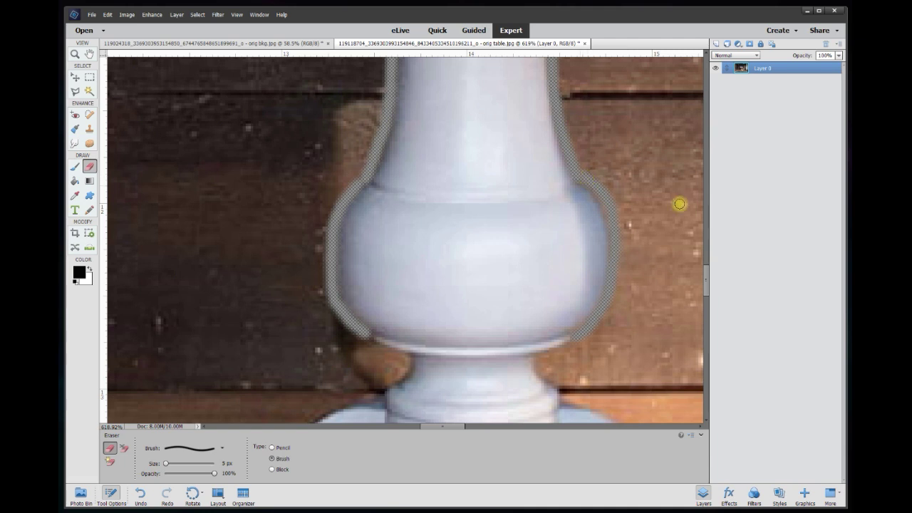
left_click_drag(601, 206, 595, 184)
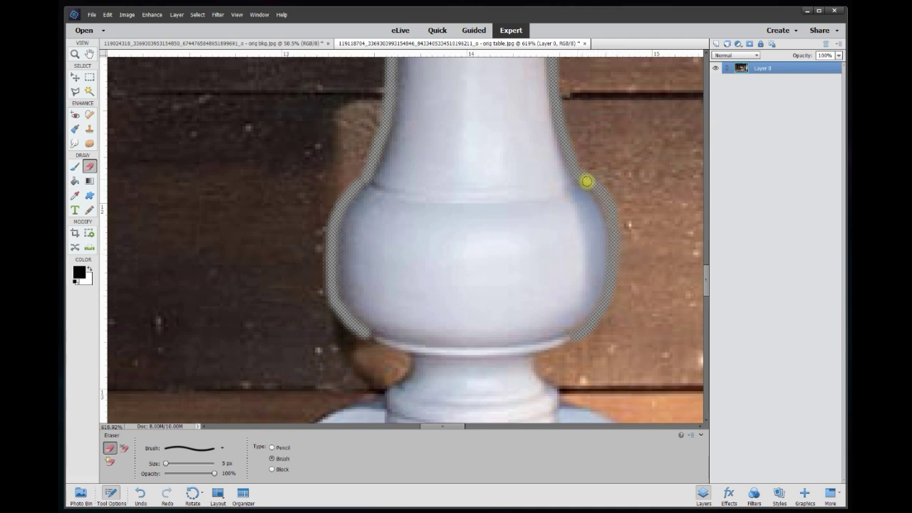
left_click_drag(600, 192, 607, 225)
left_click_drag(609, 274, 579, 333)
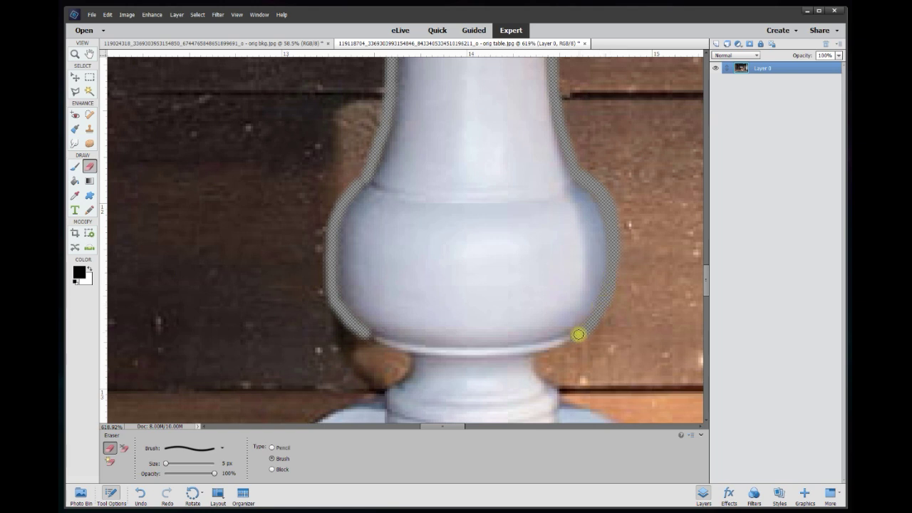
Step: Erase the background below the bulb and down both sides to the table base
scroll(704, 304, "down", 5)
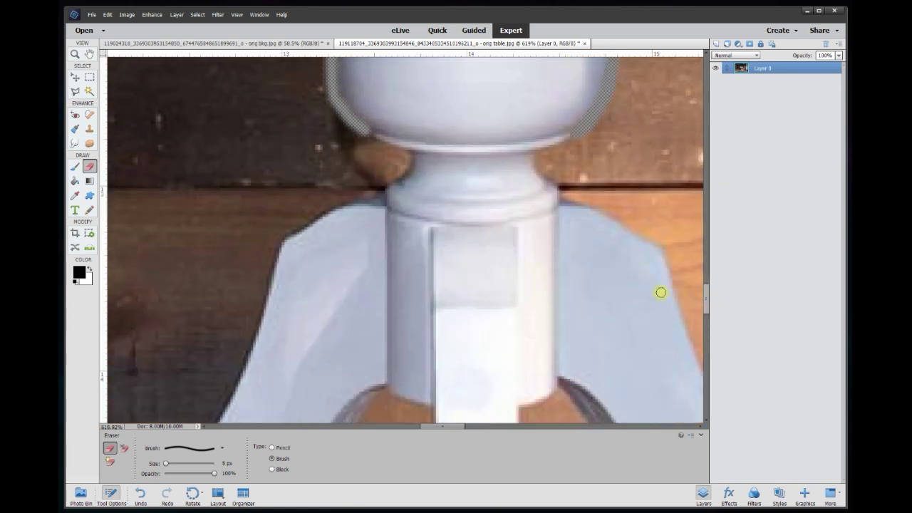
left_click_drag(403, 154, 377, 143)
mouse_move(576, 142)
left_mouse_down()
mouse_move(563, 188)
mouse_move(666, 248)
left_mouse_up()
mouse_move(378, 188)
left_mouse_down()
mouse_move(346, 199)
mouse_move(277, 236)
mouse_move(258, 314)
left_mouse_up()
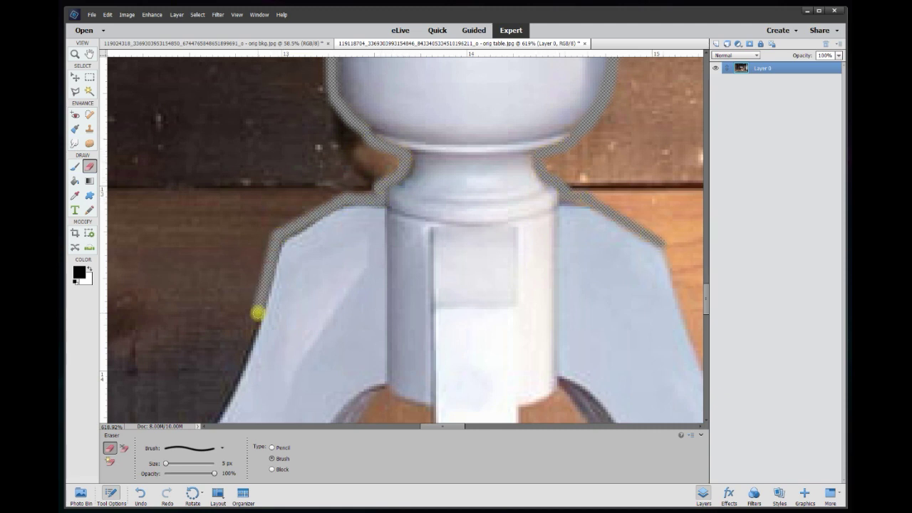
scroll(703, 291, "down", 2)
left_click_drag(283, 171, 213, 356)
left_click_drag(428, 426, 448, 426)
left_click_drag(416, 103, 442, 178)
mouse_move(462, 240)
left_mouse_down()
mouse_move(491, 292)
mouse_move(579, 380)
left_mouse_up()
scroll(708, 306, "down", 3)
scroll(708, 305, "up", 1)
Step: Erase the leftover background along the edges of the table legs
mouse_move(276, 118)
left_mouse_down()
mouse_move(318, 101)
mouse_move(352, 167)
mouse_move(406, 230)
mouse_move(483, 284)
mouse_move(623, 346)
mouse_move(694, 357)
left_mouse_up()
left_click_drag(272, 419, 274, 122)
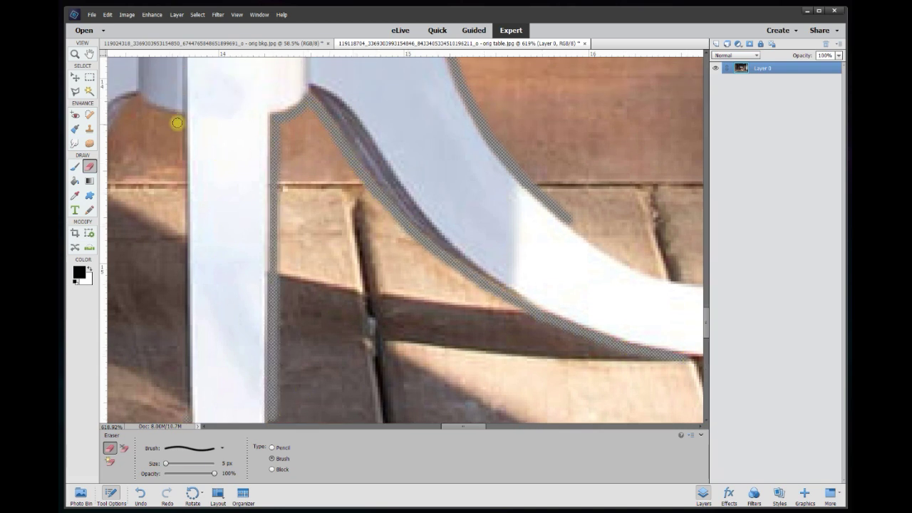
left_click_drag(179, 122, 186, 418)
left_click_drag(456, 426, 428, 426)
mouse_move(437, 105)
left_mouse_down()
mouse_move(461, 112)
mouse_move(388, 139)
mouse_move(433, 104)
mouse_move(377, 193)
mouse_move(326, 241)
mouse_move(380, 186)
mouse_move(421, 122)
mouse_move(329, 237)
mouse_move(276, 278)
mouse_move(114, 350)
left_mouse_up()
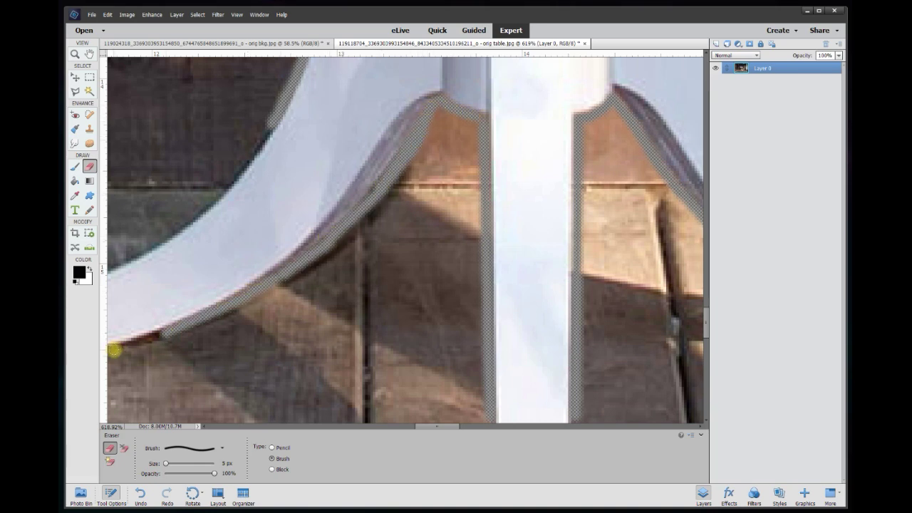
left_click_drag(432, 426, 401, 426)
mouse_move(492, 353)
left_mouse_down()
mouse_move(391, 361)
mouse_move(232, 338)
mouse_move(236, 297)
mouse_move(317, 273)
mouse_move(434, 282)
mouse_move(619, 173)
mouse_move(531, 247)
mouse_move(456, 278)
left_mouse_up()
left_click_drag(409, 426, 488, 427)
Step: Erase along the feet's upper edges and the white bar's bottom edges
mouse_move(275, 223)
left_mouse_down()
mouse_move(359, 272)
mouse_move(435, 286)
mouse_move(570, 274)
mouse_move(599, 288)
mouse_move(613, 325)
mouse_move(527, 356)
mouse_move(376, 358)
left_mouse_up()
left_click_drag(707, 317, 709, 346)
left_click_drag(507, 426, 471, 427)
left_click_drag(326, 160, 330, 346)
left_click_drag(409, 161, 409, 288)
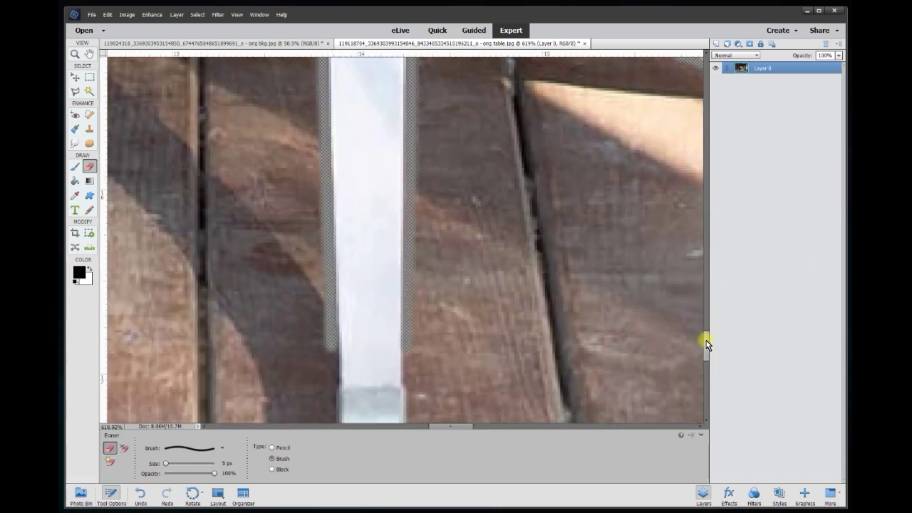
left_click_drag(704, 340, 705, 355)
left_click_drag(410, 143, 411, 220)
mouse_move(411, 258)
left_mouse_down()
mouse_move(402, 331)
mouse_move(350, 326)
left_mouse_up()
key("ctrl+0")
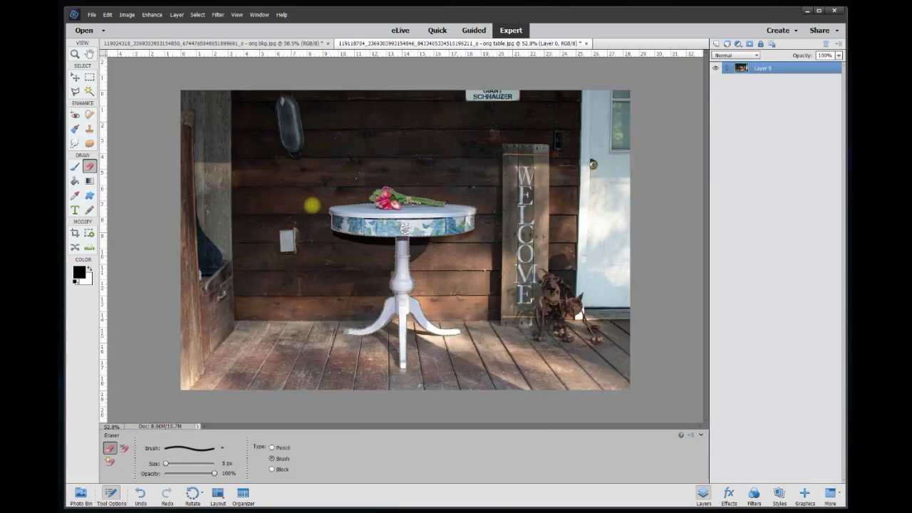
scroll(437, 211, "up", 3)
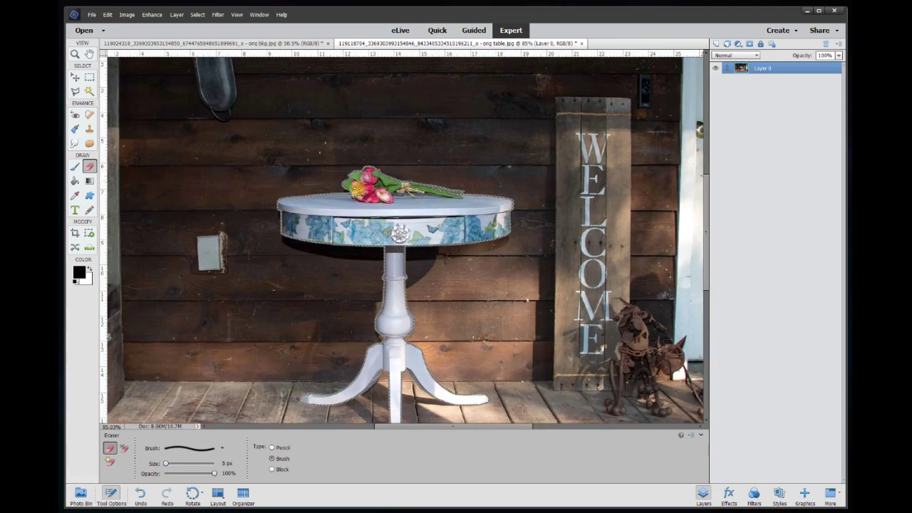
scroll(436, 188, "up", 2)
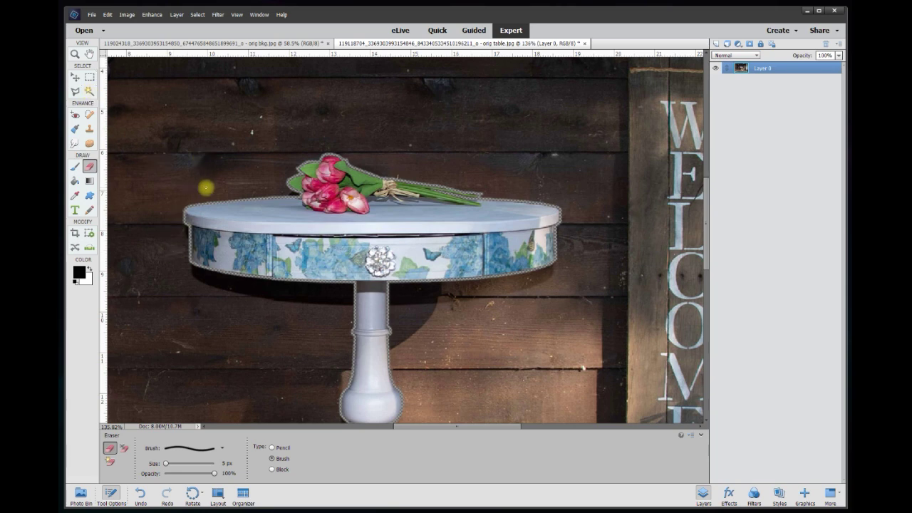
left_click(74, 92)
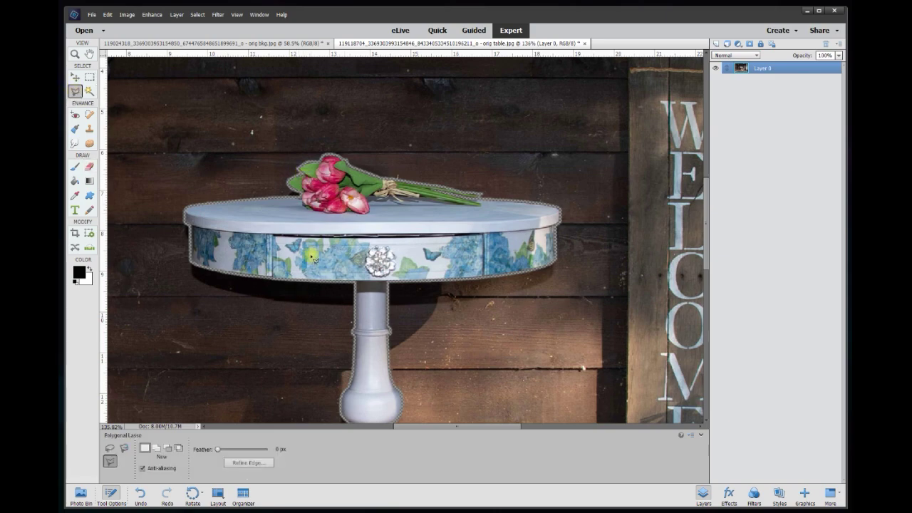
Step: Start the polygonal lasso outline at the table edge and trace around the tulip leaves and stems
scroll(273, 229, "up", 1)
scroll(273, 229, "up", 8)
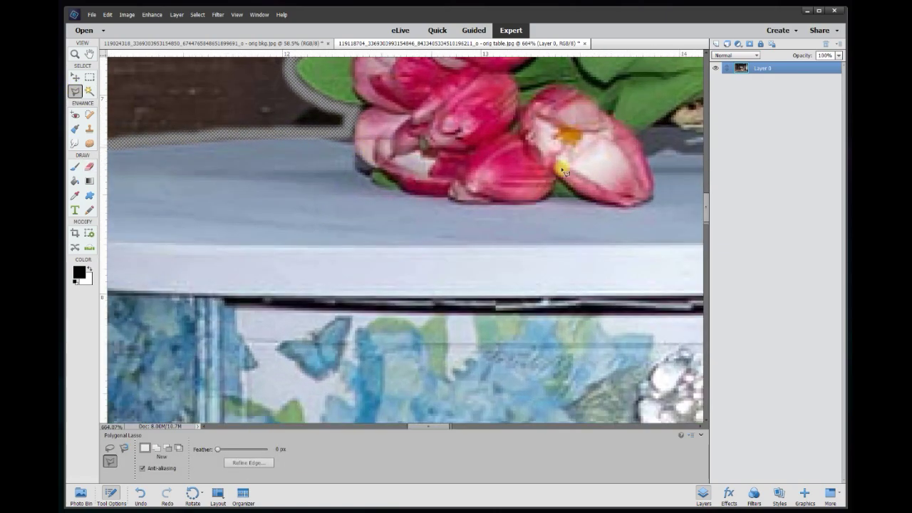
left_click_drag(707, 220, 709, 201)
scroll(362, 244, "up", 1)
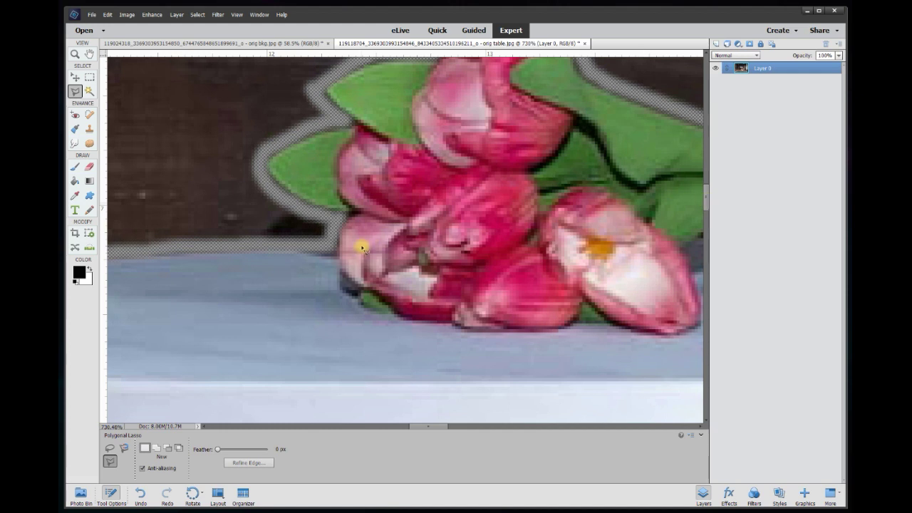
left_click(332, 226)
left_click(331, 214)
left_click(278, 199)
left_click(260, 166)
left_click(265, 150)
left_click(301, 131)
left_click(311, 88)
key("ctrl+minus")
key("ctrl+plus")
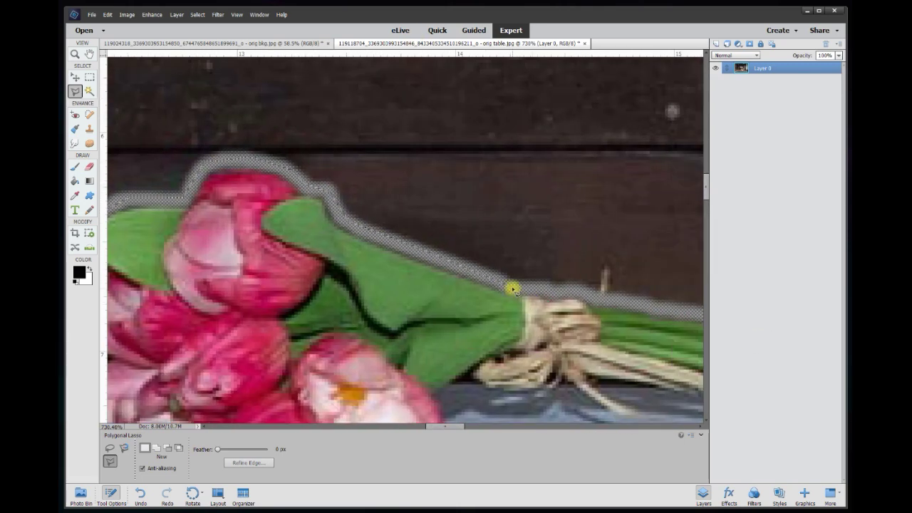
left_click(513, 289)
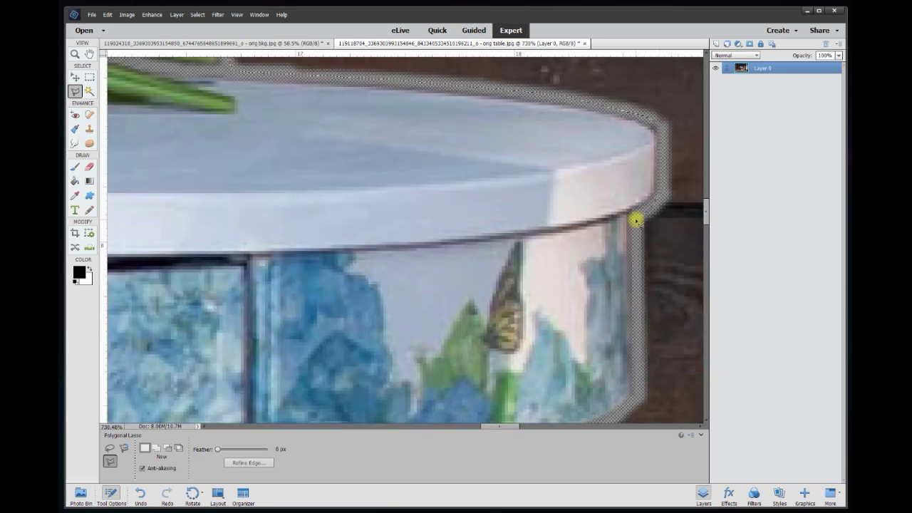
Step: Continue the outline along the table rim, down the post, and around the leg and foot
left_click(627, 246)
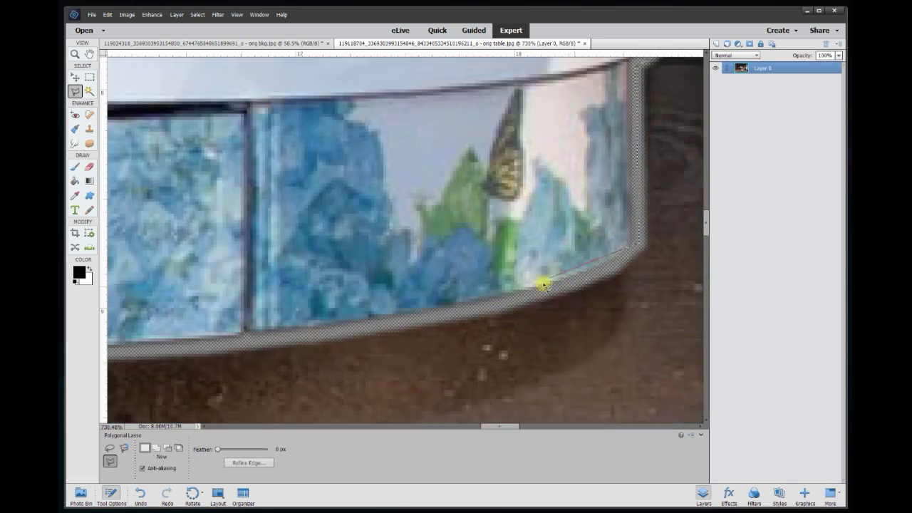
left_click(159, 350)
scroll(164, 356, "left", 5)
scroll(167, 361, "down", 3)
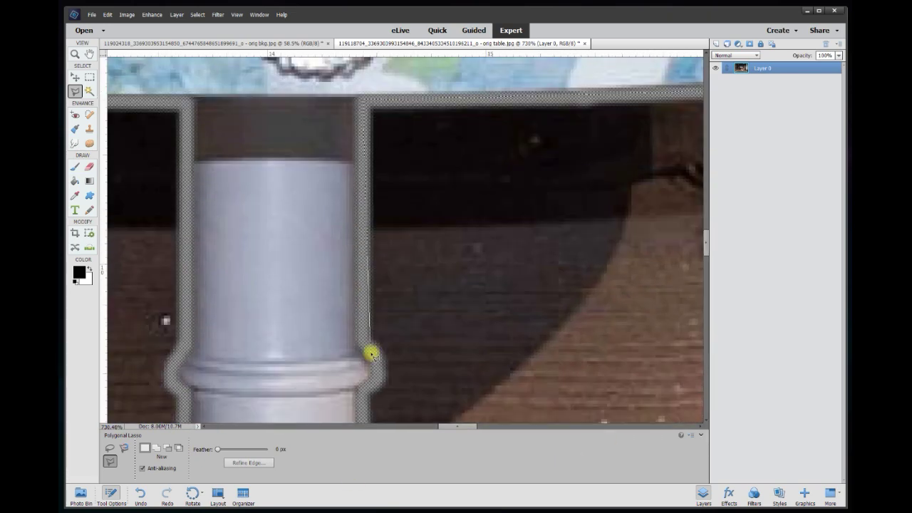
left_click(387, 268)
left_click(355, 285)
left_click(511, 378)
left_click(554, 406)
left_click(652, 350)
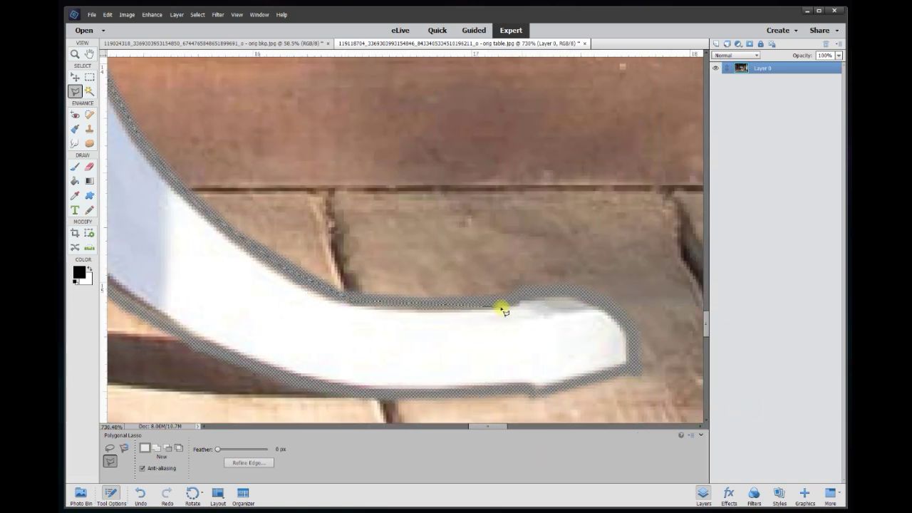
left_click(563, 291)
left_click(631, 326)
left_click(637, 371)
left_click(529, 391)
left_click(385, 390)
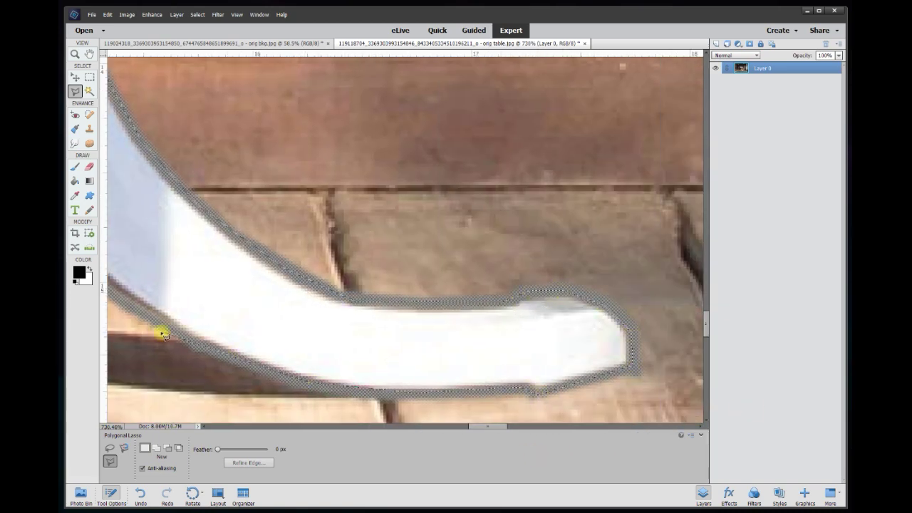
left_click(301, 216)
left_click(189, 86)
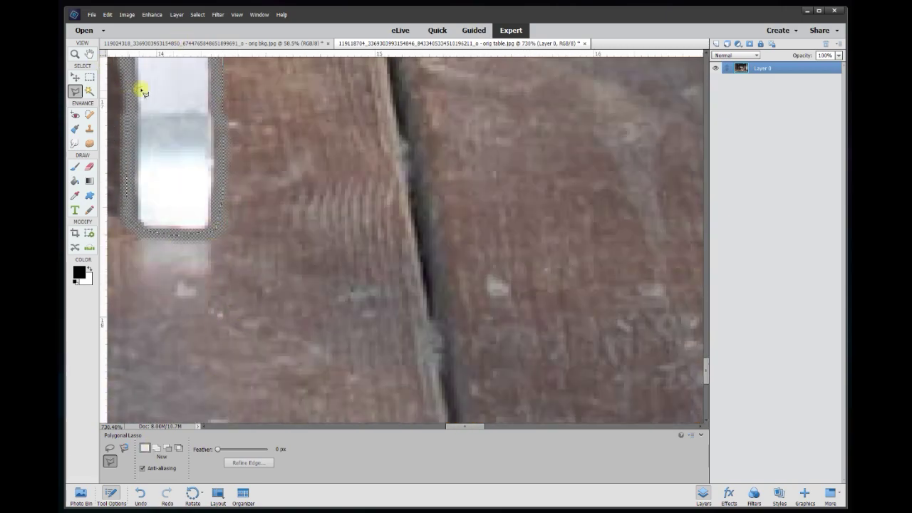
Step: Pan back to the starting point and close the outline into a selection
left_click_drag(143, 90, 387, 138)
left_click_drag(204, 285, 466, 262)
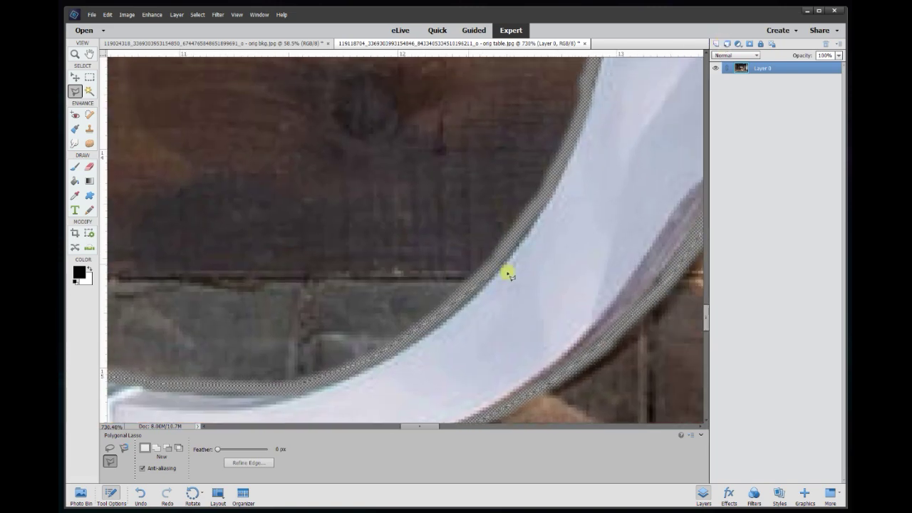
scroll(666, 112, "up", 3)
scroll(462, 181, "right", 4)
scroll(407, 193, "up", 5)
scroll(407, 193, "right", 4)
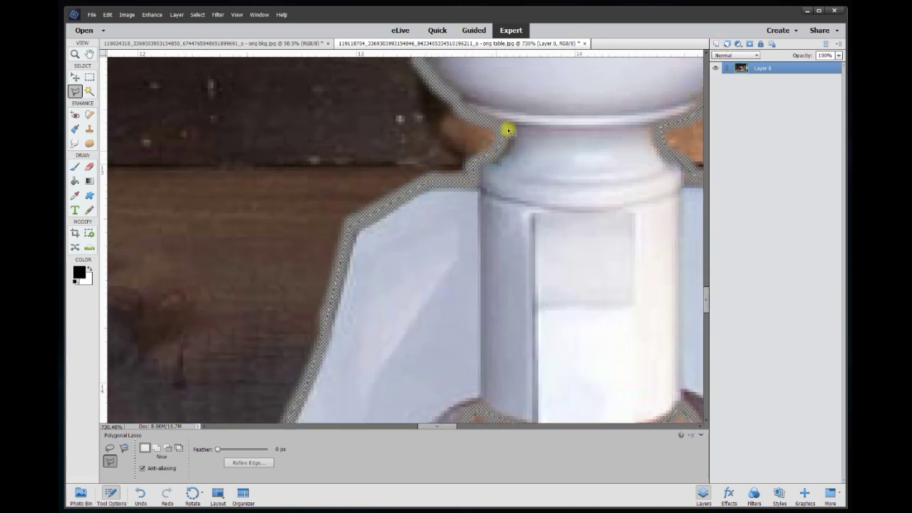
scroll(497, 152, "up", 8)
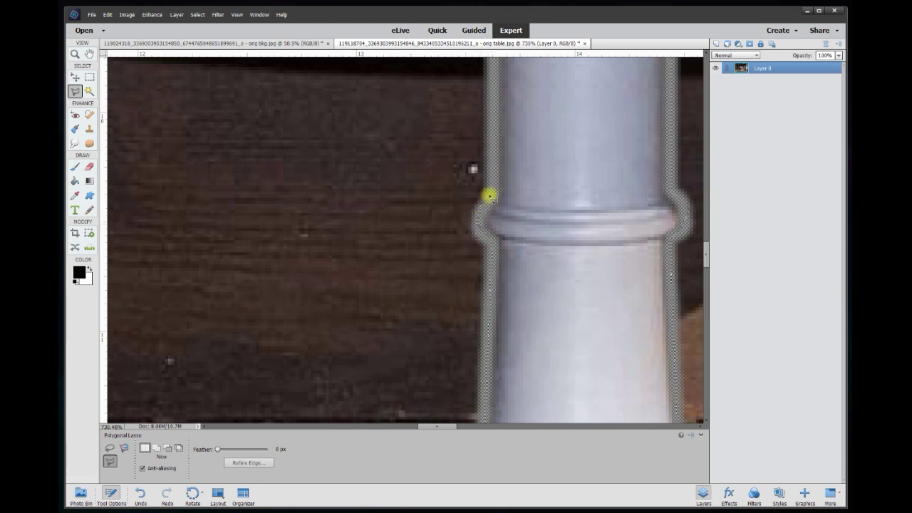
scroll(487, 198, "up", 5)
scroll(197, 186, "left", 5)
scroll(240, 165, "up", 3)
scroll(240, 165, "left", 3)
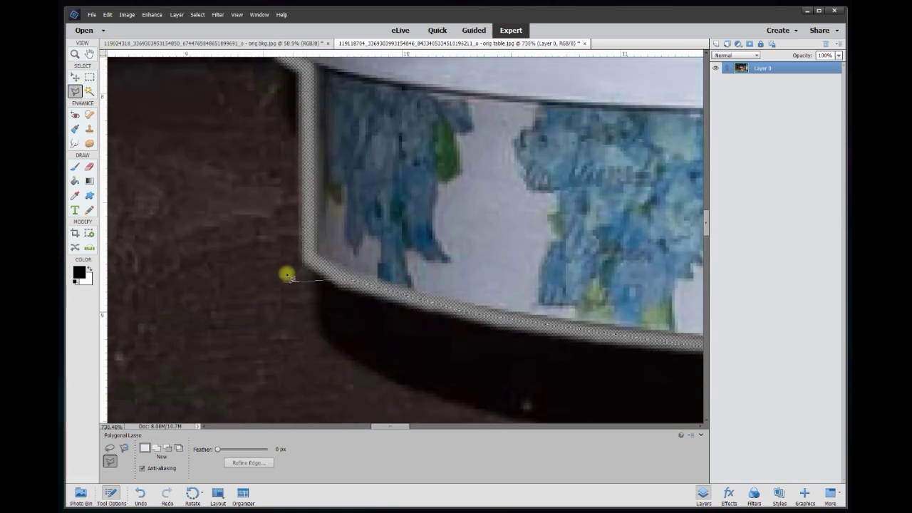
scroll(285, 257, "up", 4)
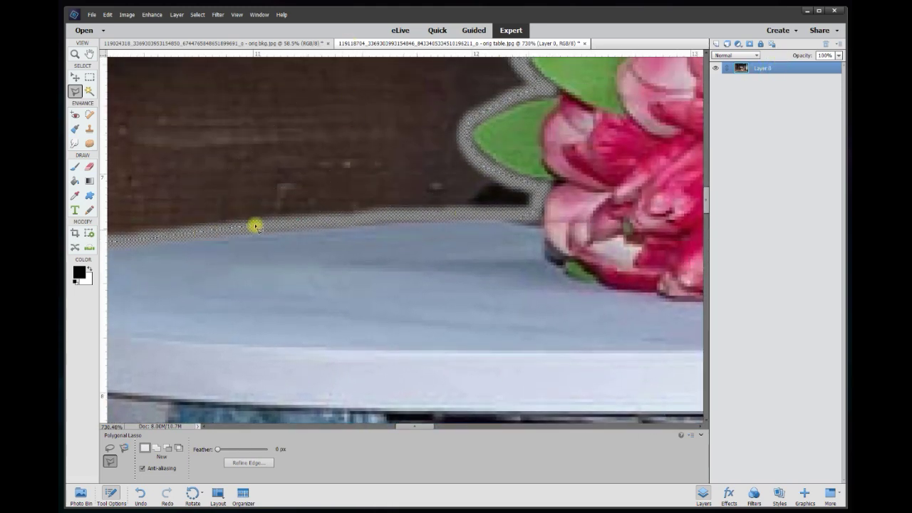
double_click(483, 218)
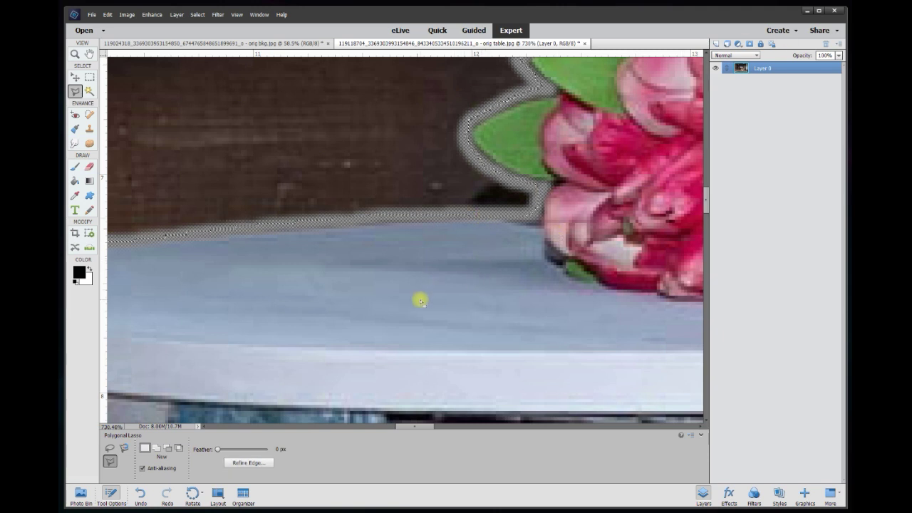
Step: Invert the table selection, delete the porch background around it, and deselect
scroll(447, 277, "down", 6)
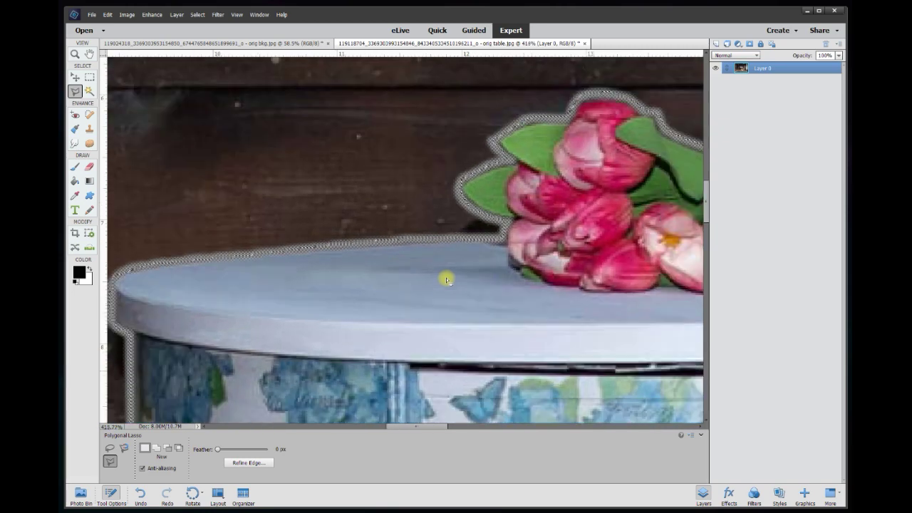
scroll(445, 280, "down", 5)
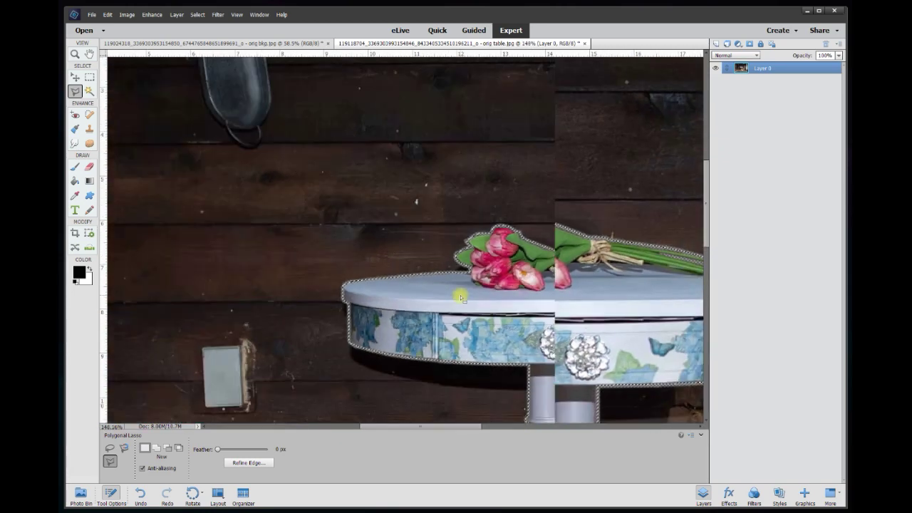
scroll(458, 303, "down", 2)
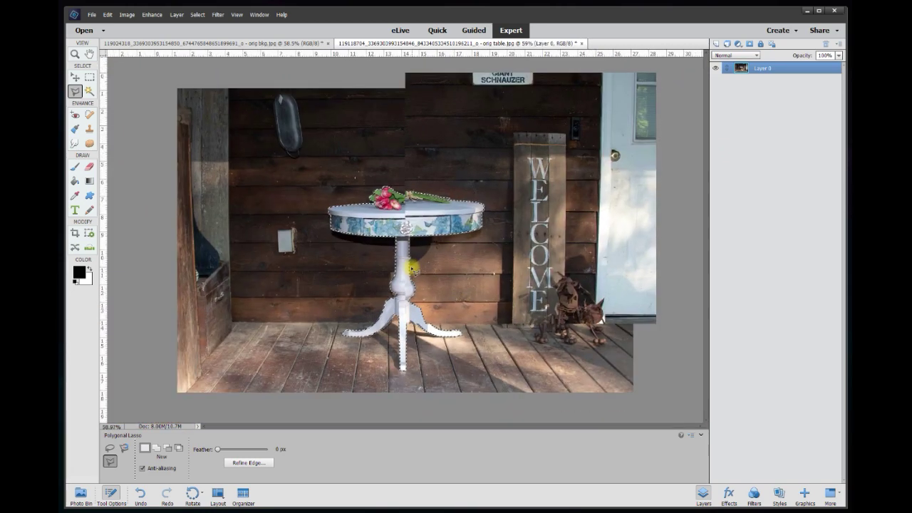
right_click(403, 212)
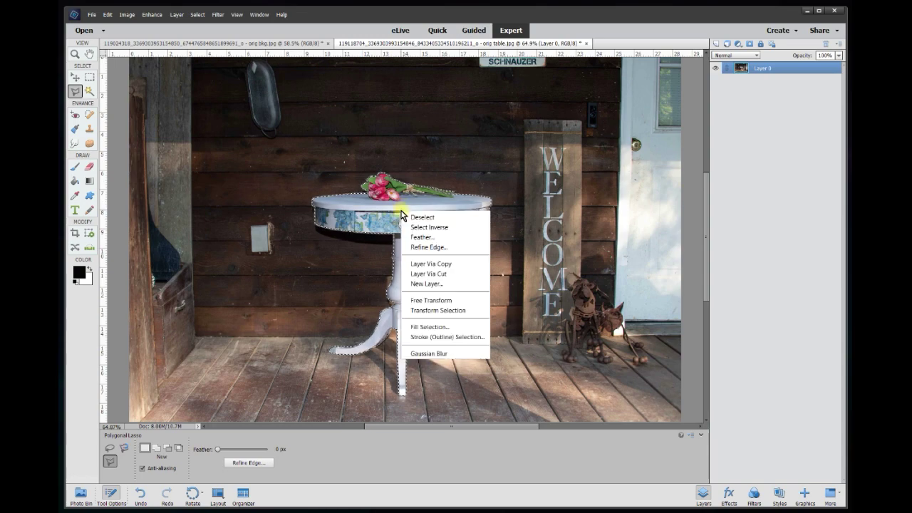
left_click(415, 225)
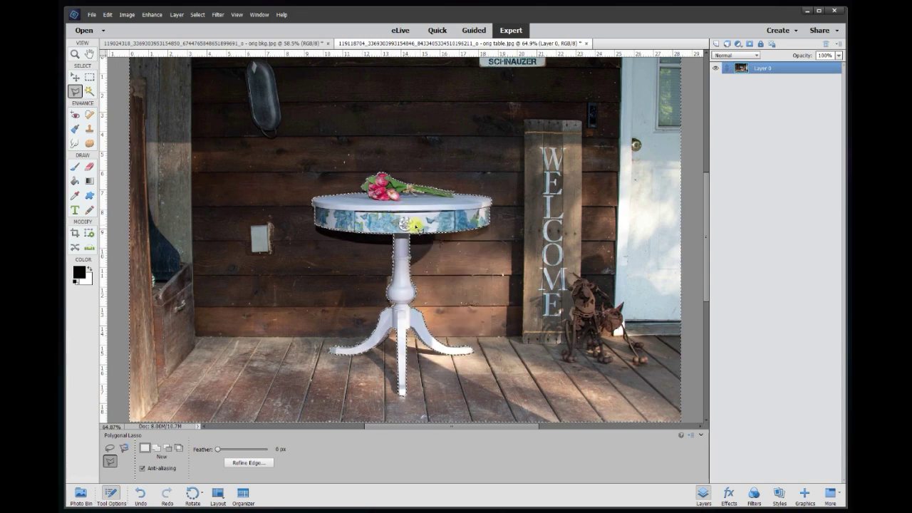
key("Delete")
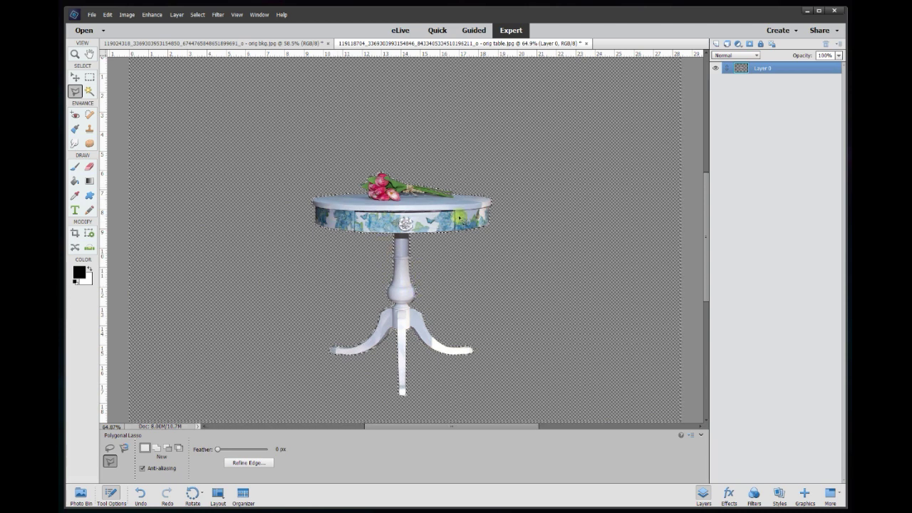
left_click(402, 272)
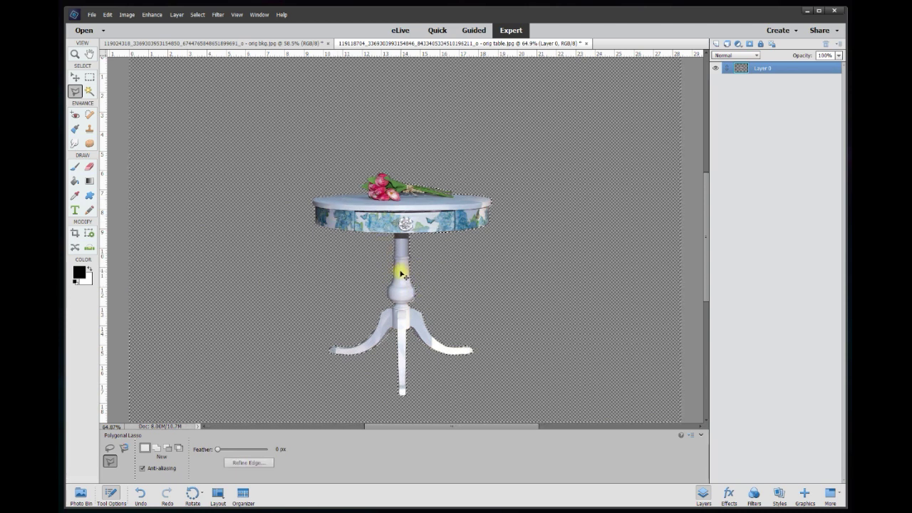
Step: Copy the cut-out table into the porch document as Layer 1 and select Layer 0
left_click(76, 78)
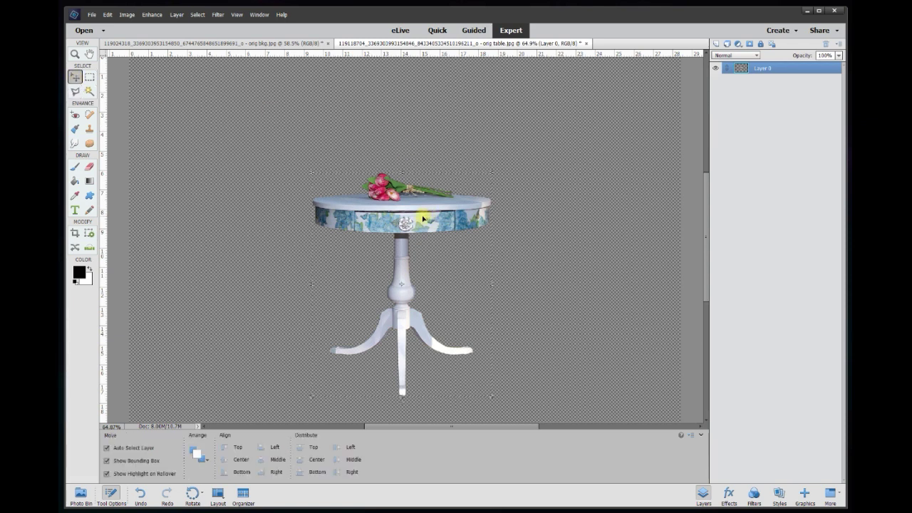
mouse_move(423, 219)
left_mouse_down()
mouse_move(431, 200)
mouse_move(428, 223)
mouse_move(437, 216)
left_mouse_up()
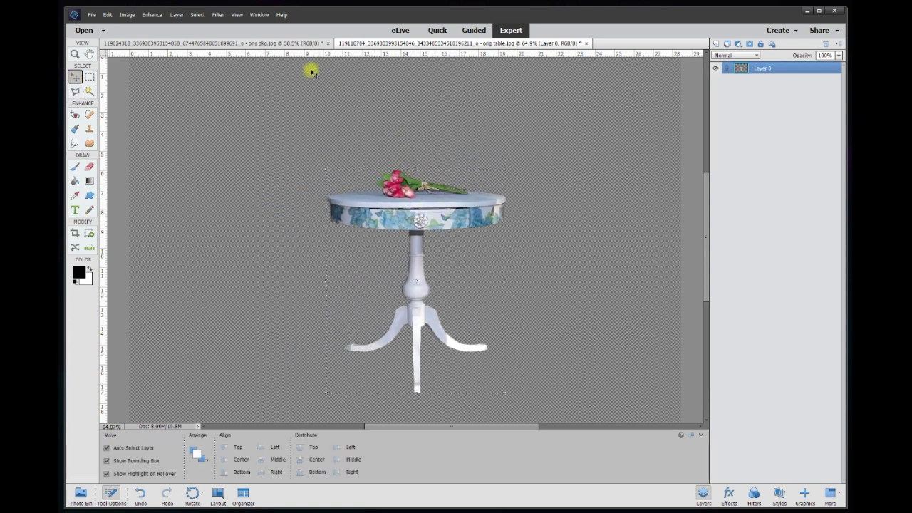
left_click(280, 44)
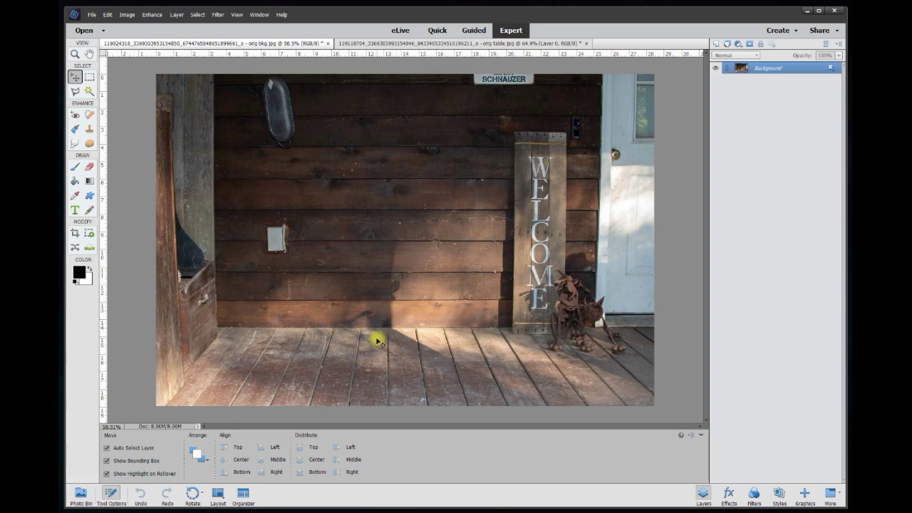
left_click(413, 47)
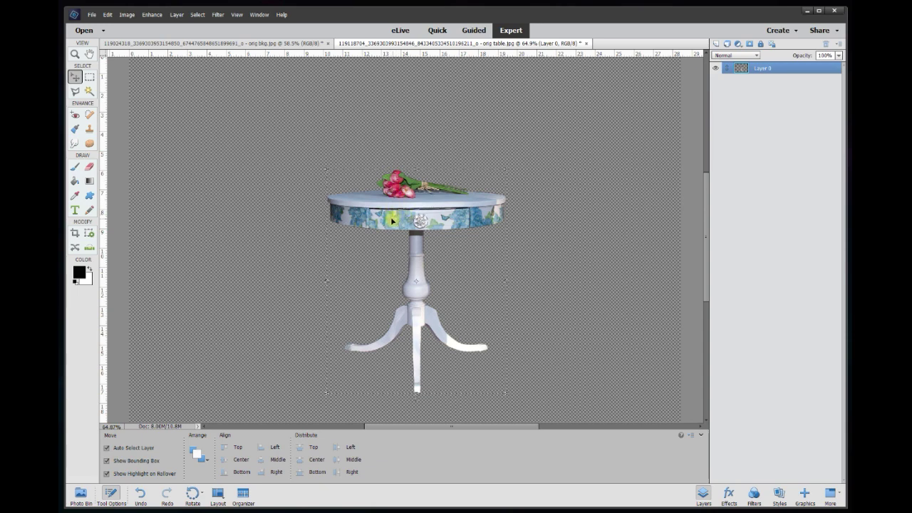
mouse_move(401, 216)
left_mouse_down()
mouse_move(310, 140)
mouse_move(252, 46)
mouse_move(275, 102)
mouse_move(401, 264)
mouse_move(406, 285)
mouse_move(405, 258)
mouse_move(386, 240)
left_mouse_up()
scroll(405, 300, "down", 2)
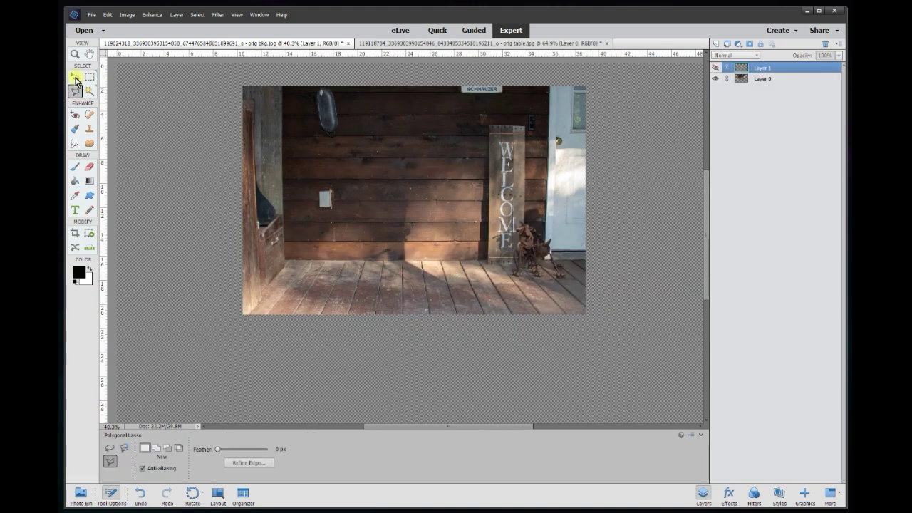
left_click(74, 77)
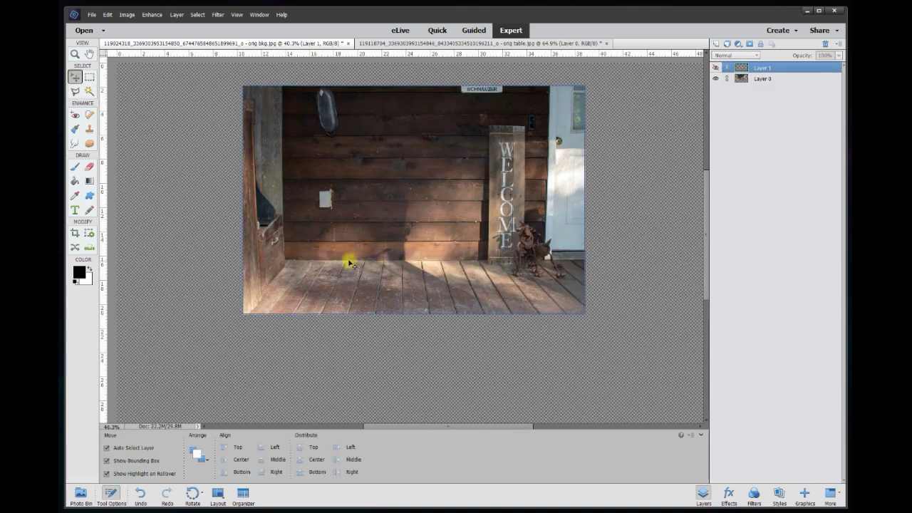
left_click(470, 272)
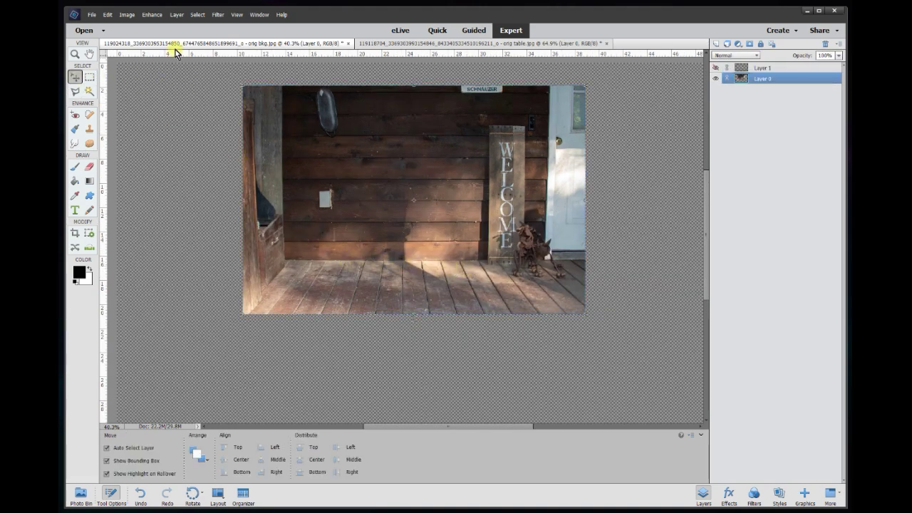
Step: Free Transform the porch background layer to 102.36% height, keeping width at 100%
left_click(128, 16)
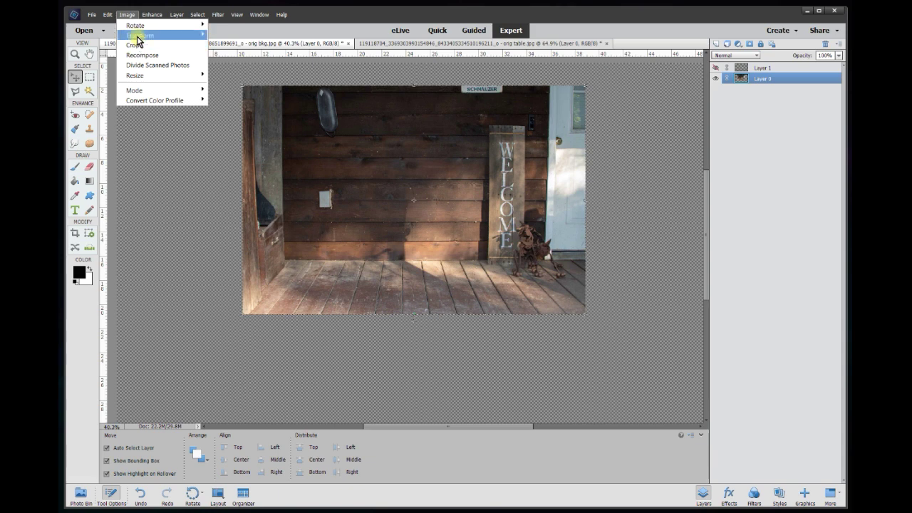
mouse_move(143, 35)
left_click(223, 54)
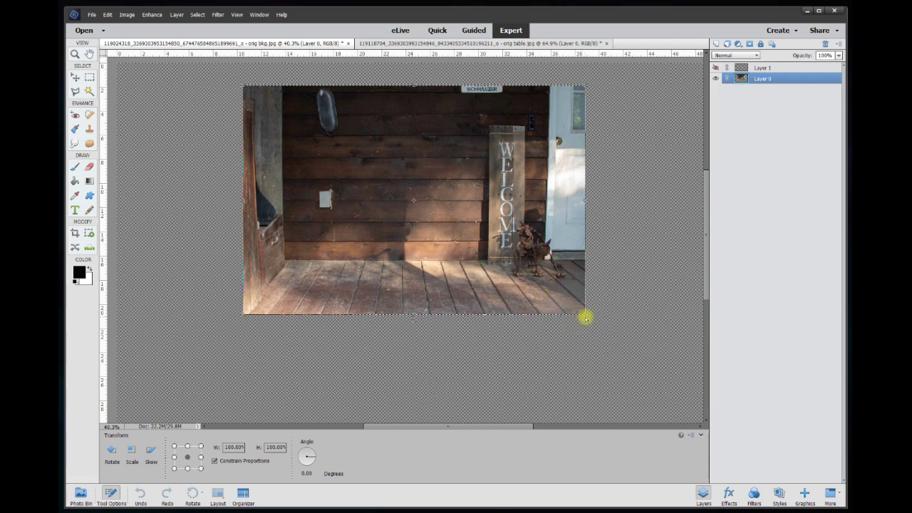
left_click_drag(585, 317, 585, 324)
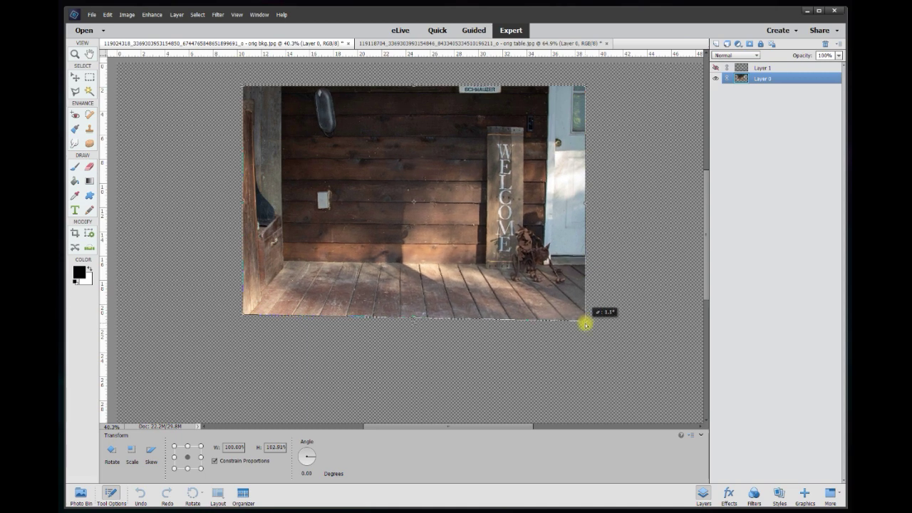
left_click_drag(585, 324, 585, 324)
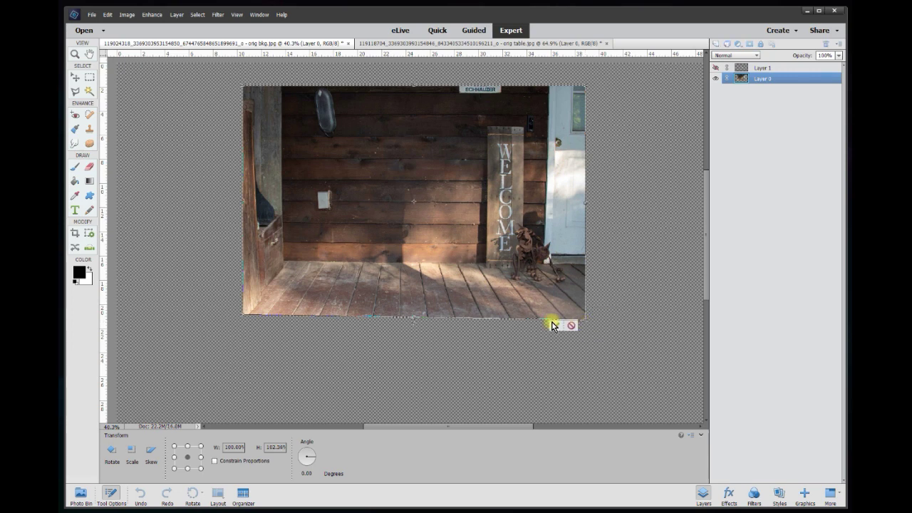
left_click(552, 325)
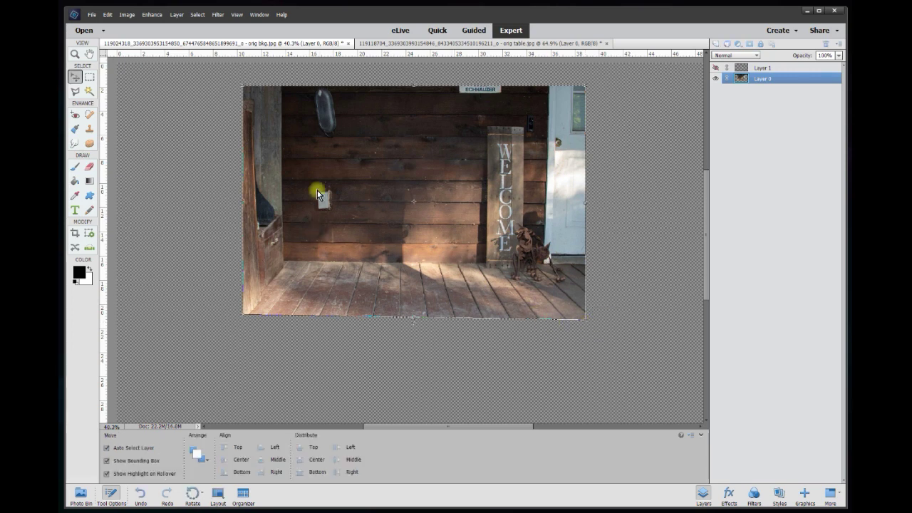
Step: Marquee-select the porch floor area and copy it onto a new Layer 2
left_click(89, 76)
left_click_drag(209, 358, 610, 264)
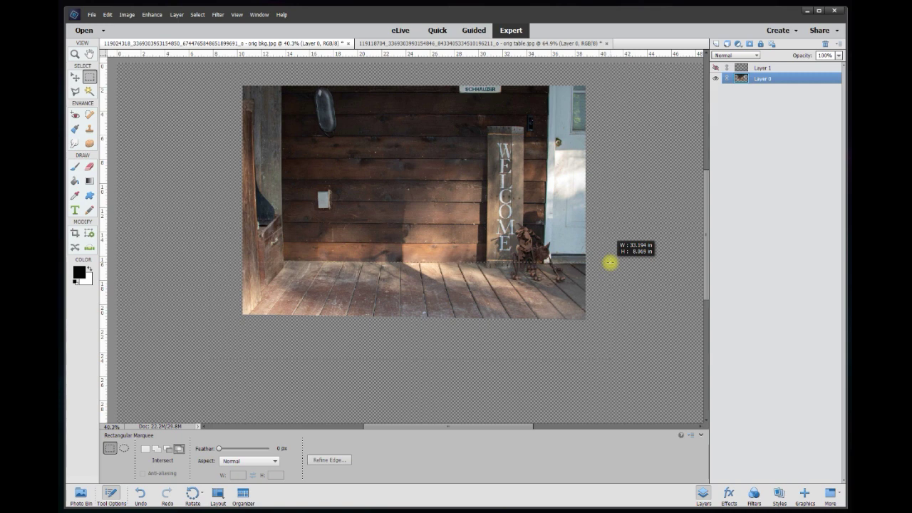
left_click_drag(611, 263, 611, 262)
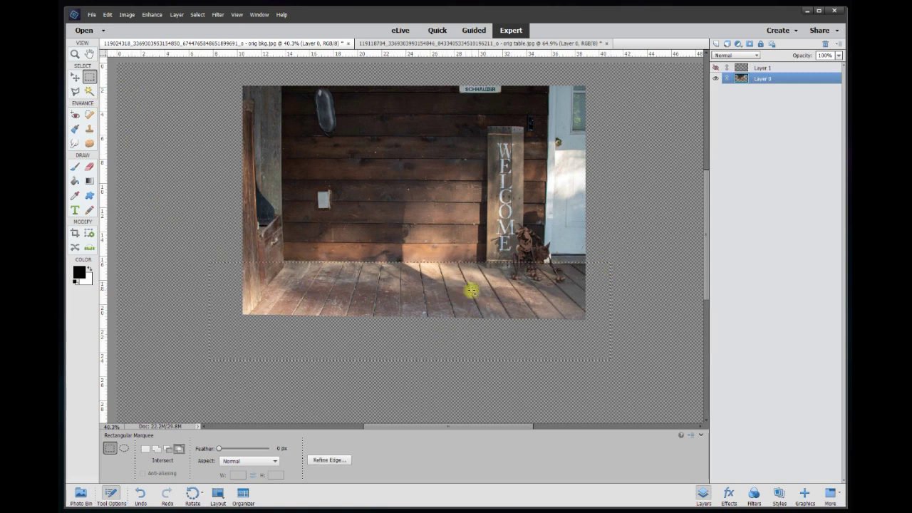
right_click(467, 292)
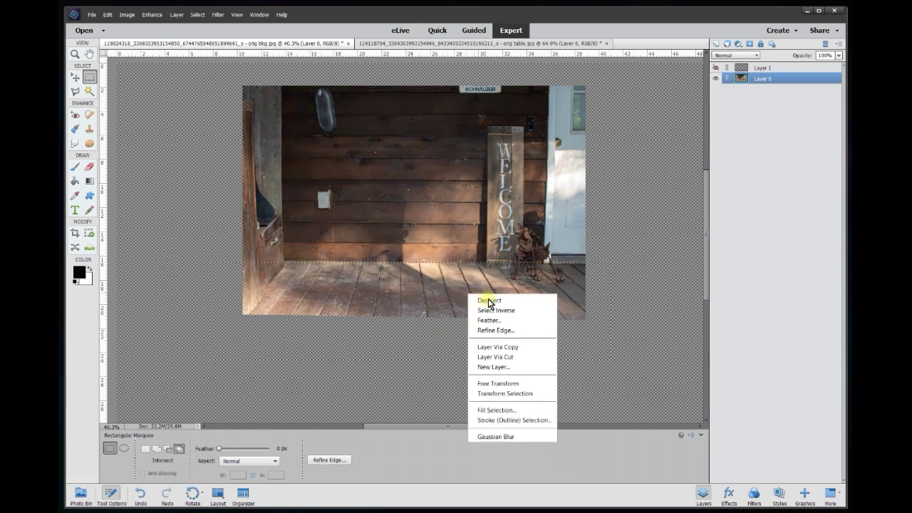
left_click(516, 347)
left_click(77, 77)
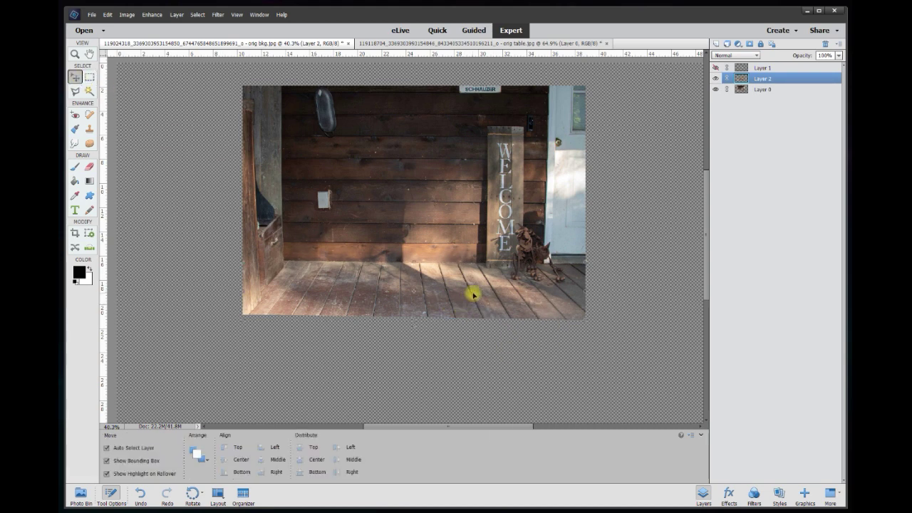
Step: Free Transform Layer 2, pulling both bottom corners down and outward into a perspective trapezoid
left_click(127, 14)
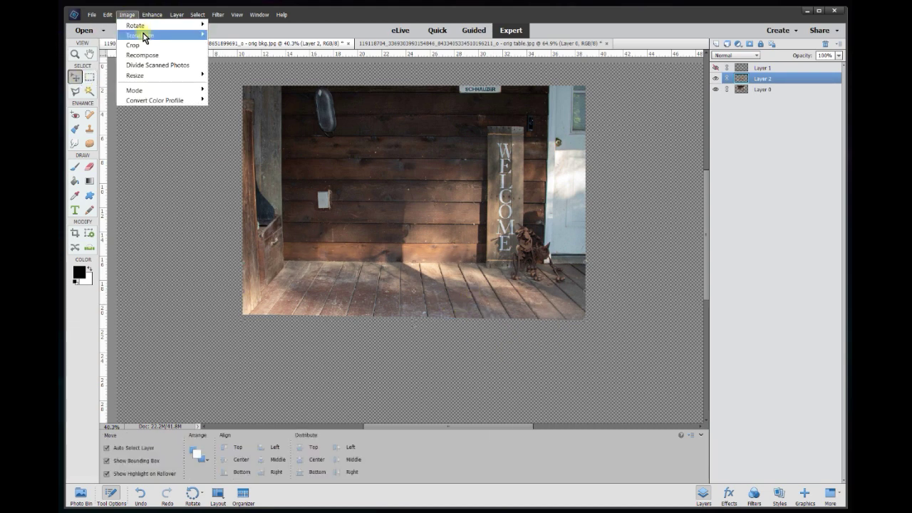
mouse_move(164, 35)
left_click(218, 36)
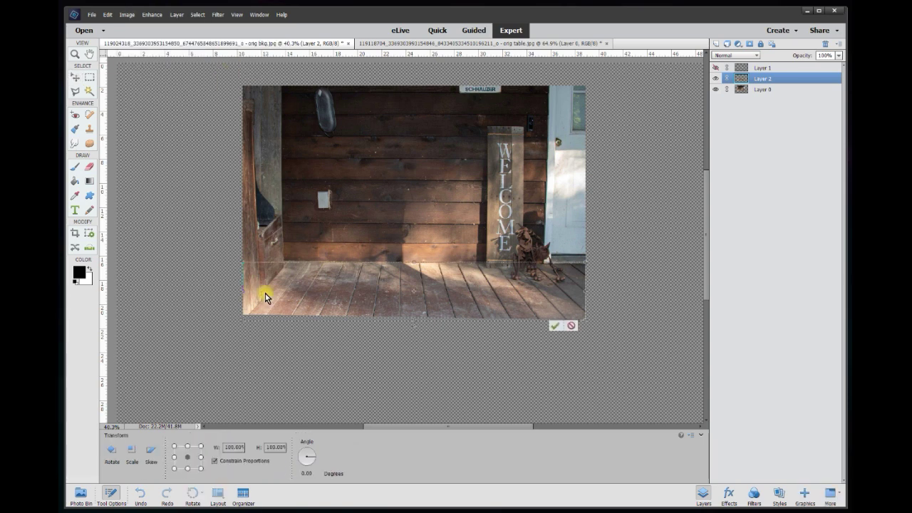
left_click_drag(243, 322, 217, 364)
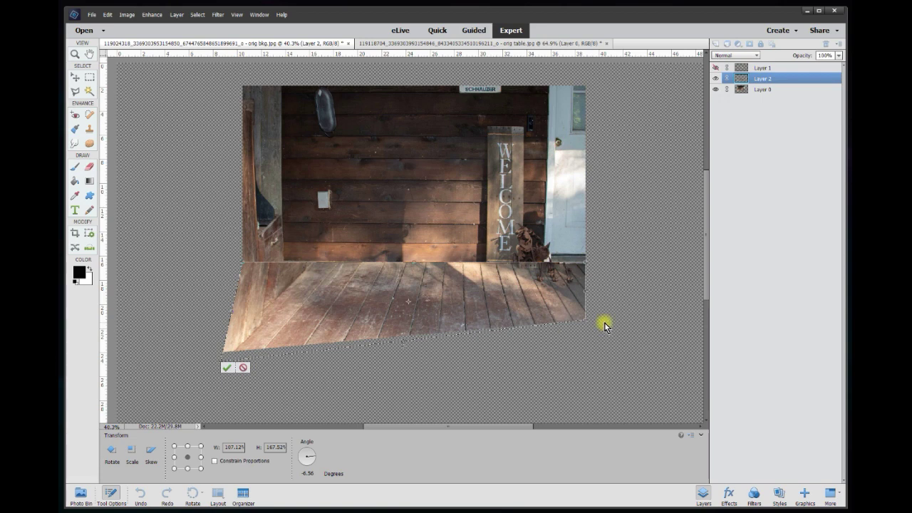
left_click_drag(585, 322, 609, 375)
left_click_drag(221, 364, 193, 382)
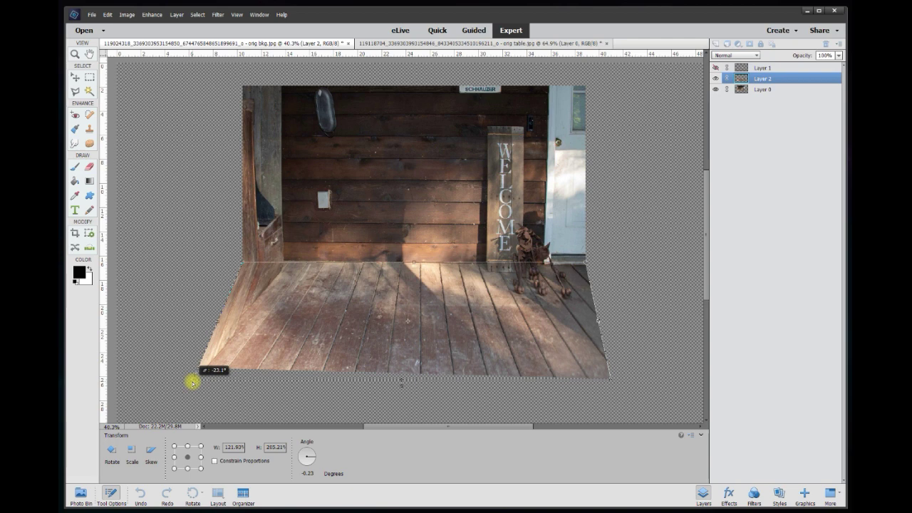
left_click_drag(193, 383, 182, 399)
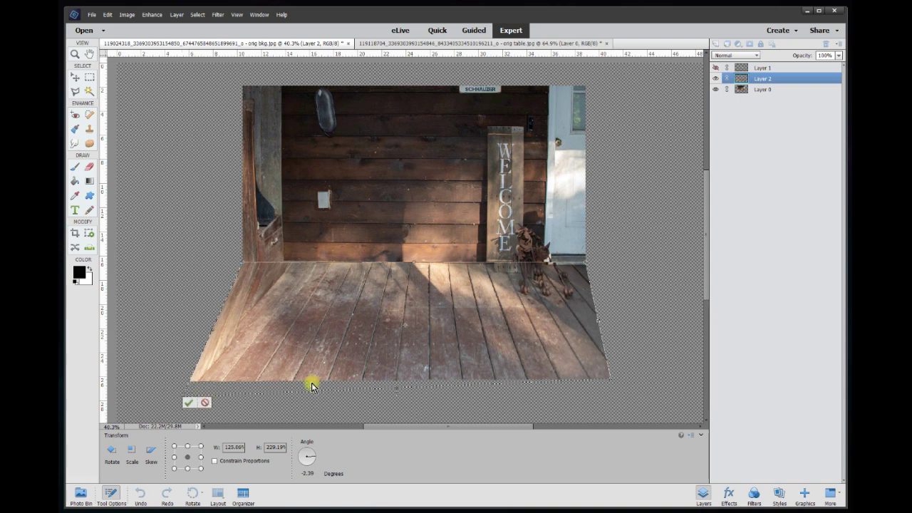
left_click_drag(611, 382, 612, 384)
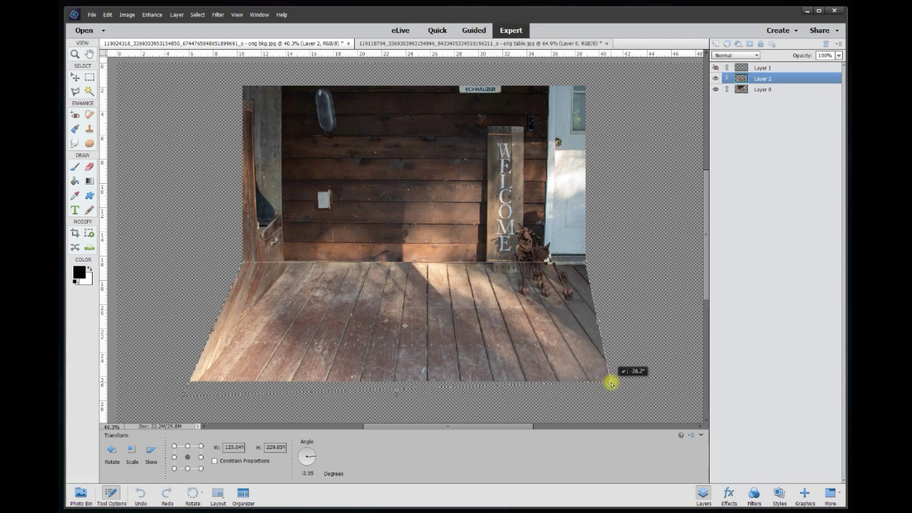
left_click_drag(612, 384, 613, 386)
left_click(188, 403)
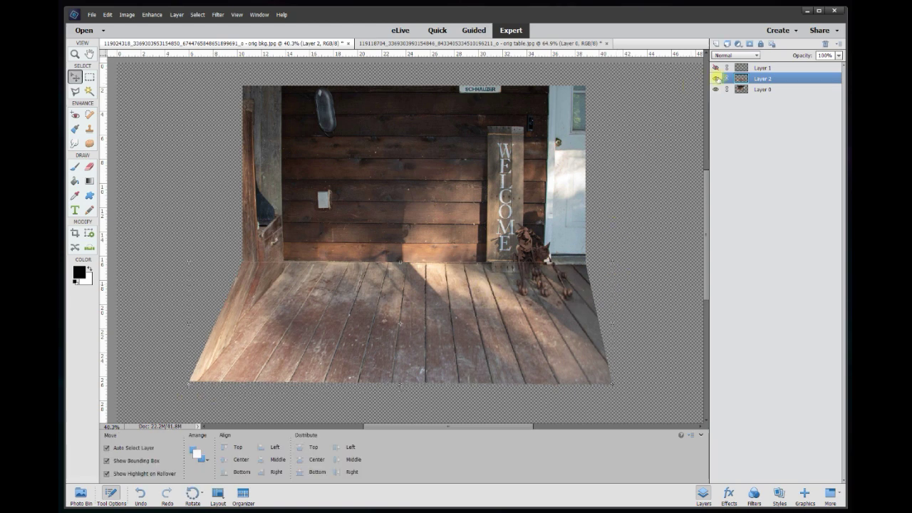
Step: Compare the distorted floor on and off, then show the table layer and move it onto the floor
left_click(716, 79)
left_click(716, 78)
left_click(716, 79)
left_click(716, 79)
left_click(718, 67)
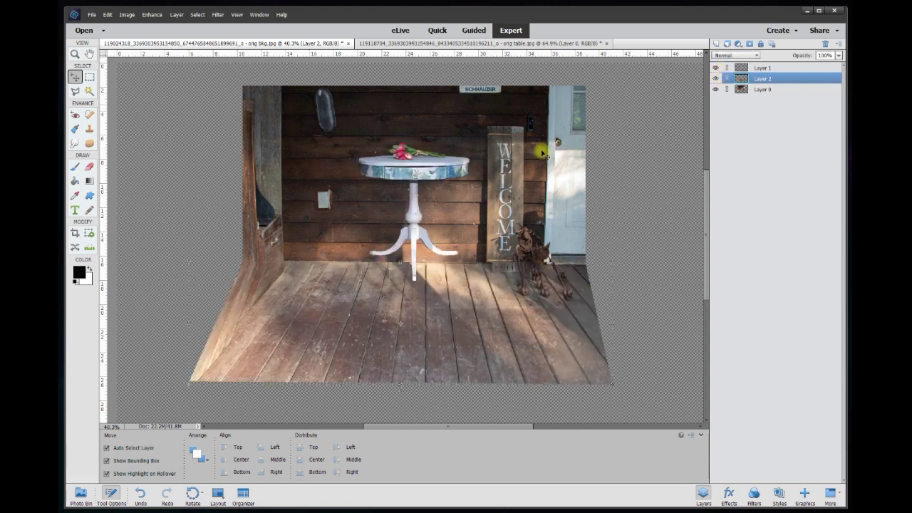
left_click_drag(443, 174, 437, 240)
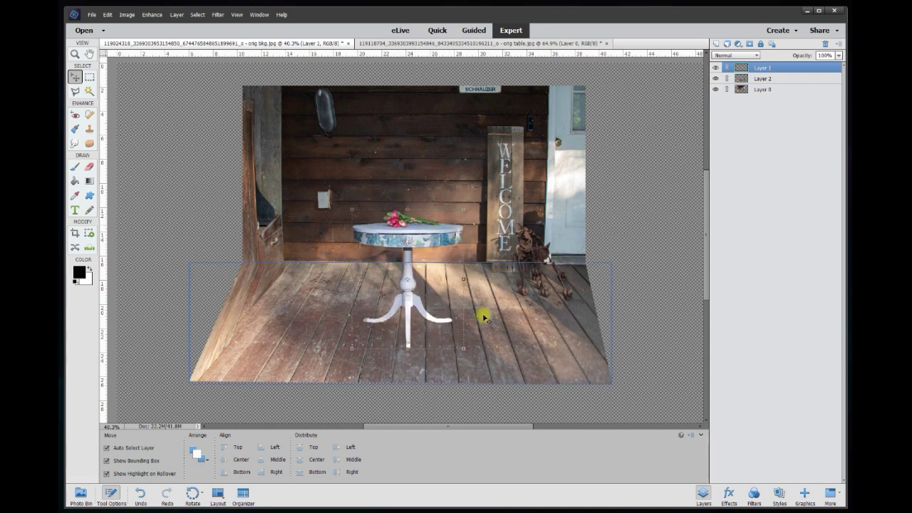
Step: Squash the floor layer to 87.45% height, nudge the table up, and switch to the table document
left_click(500, 331)
left_click_drag(401, 386, 403, 368)
left_click(584, 377)
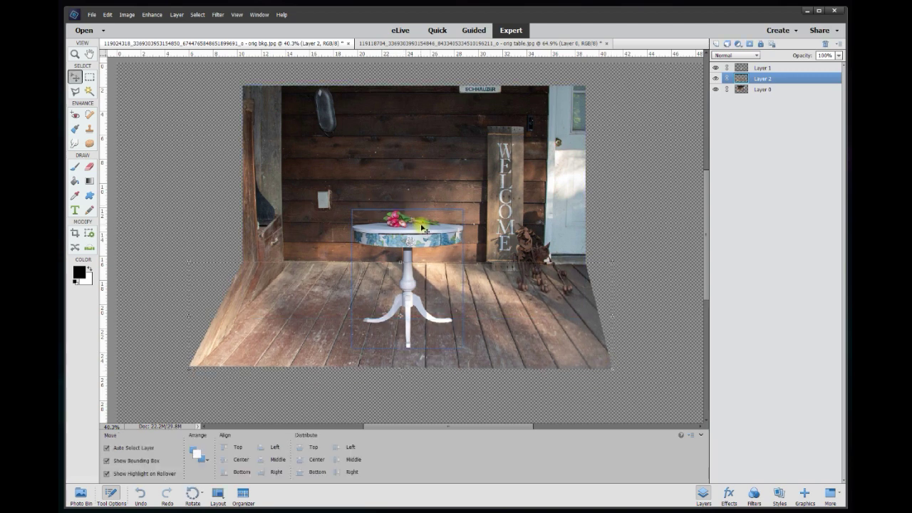
left_click_drag(431, 238, 435, 203)
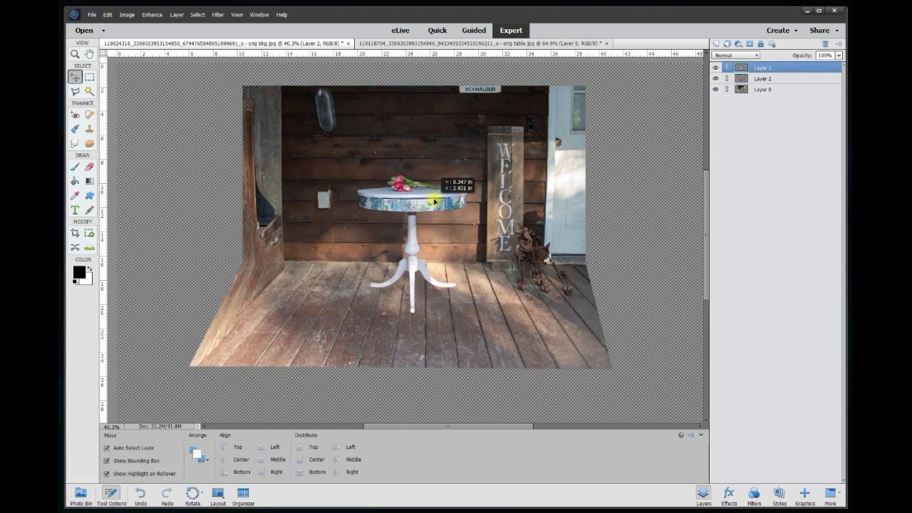
left_click(421, 44)
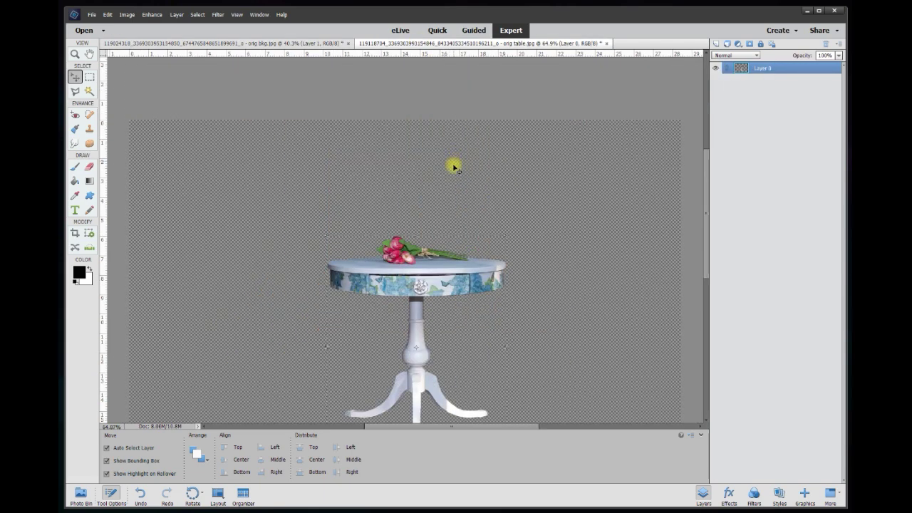
Step: Bring the table into the porch document and shorten Layer 0 from the top to 90.90% height
left_click_drag(412, 272, 409, 237)
left_click(407, 153)
left_click(413, 86)
left_click_drag(414, 86, 413, 112)
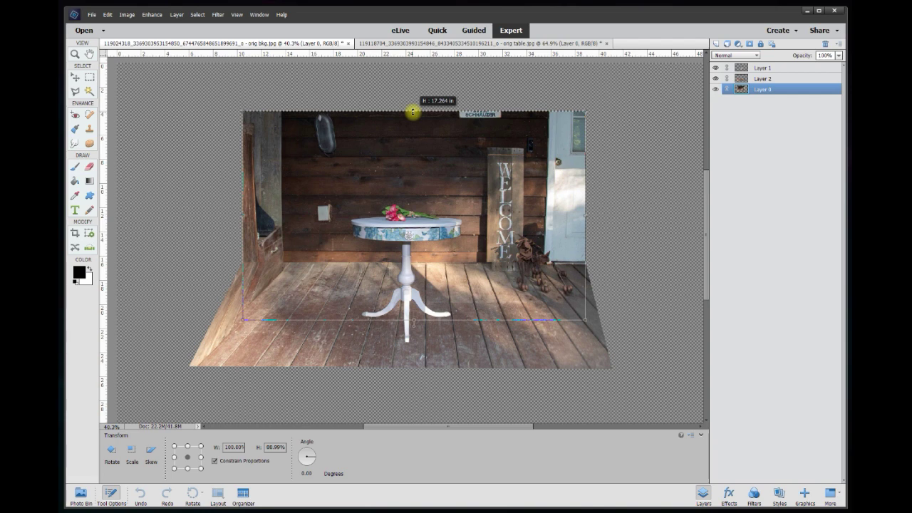
left_click_drag(413, 112, 413, 112)
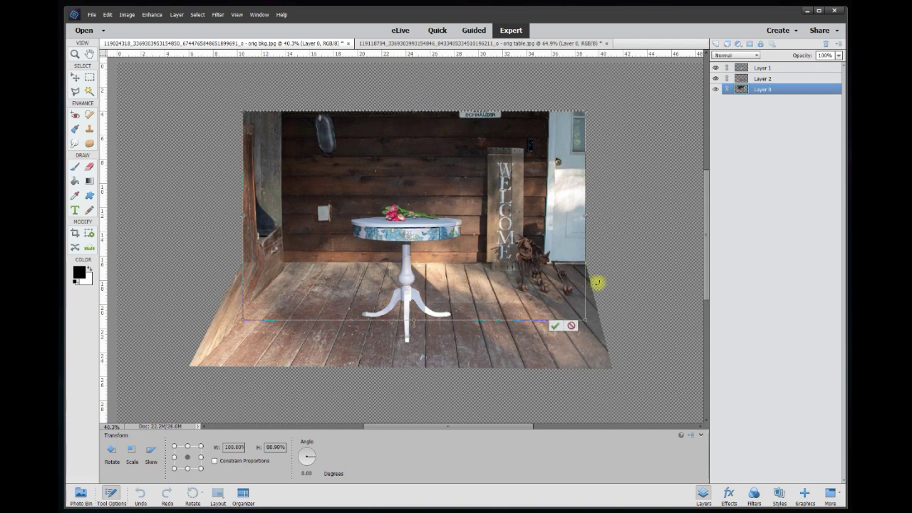
left_click(555, 326)
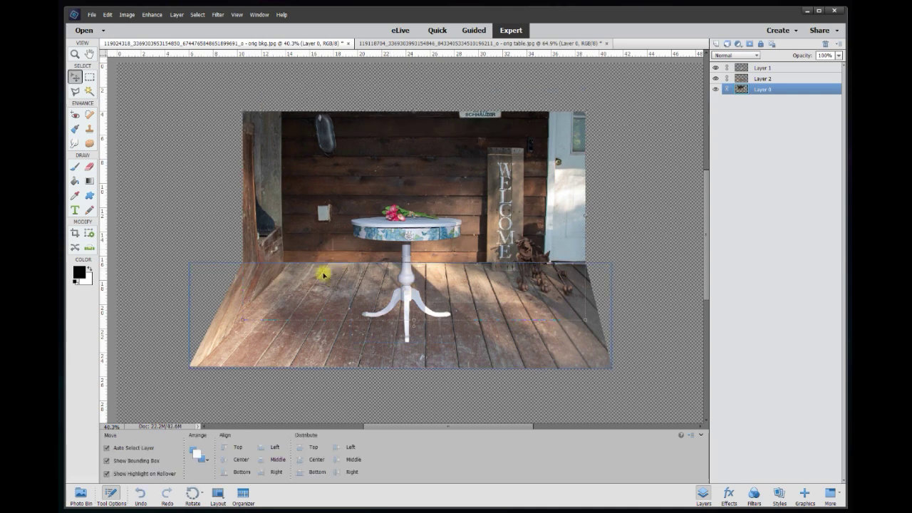
Step: Hide the table layer and zoom in to about 166% on the wall outlet
scroll(241, 267, "up", 1)
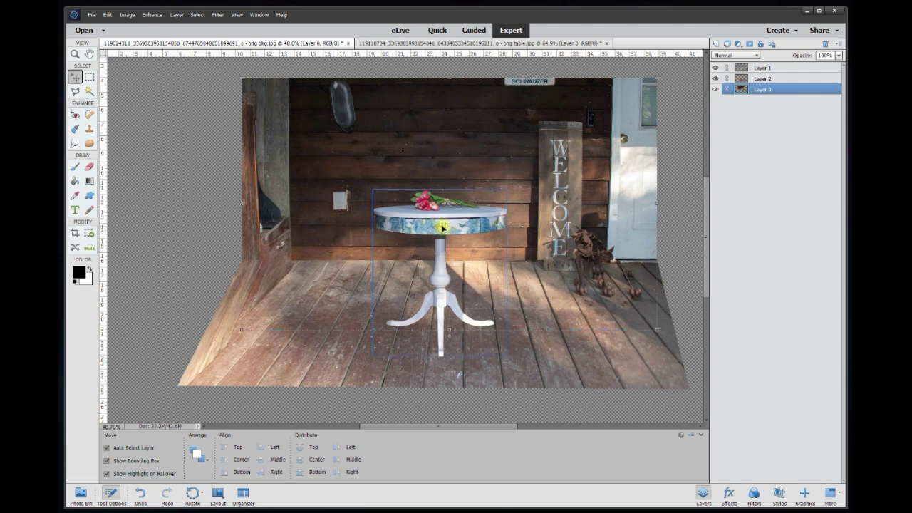
left_click(716, 69)
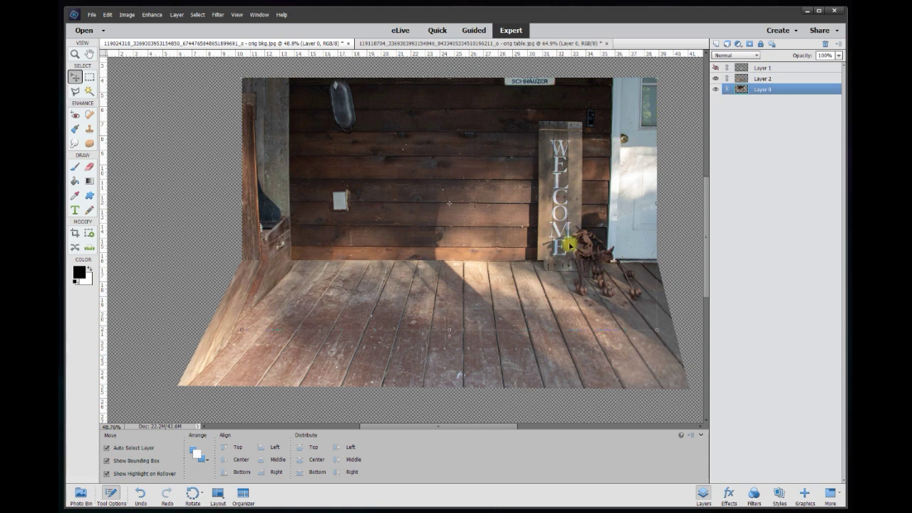
scroll(318, 197, "up", 2)
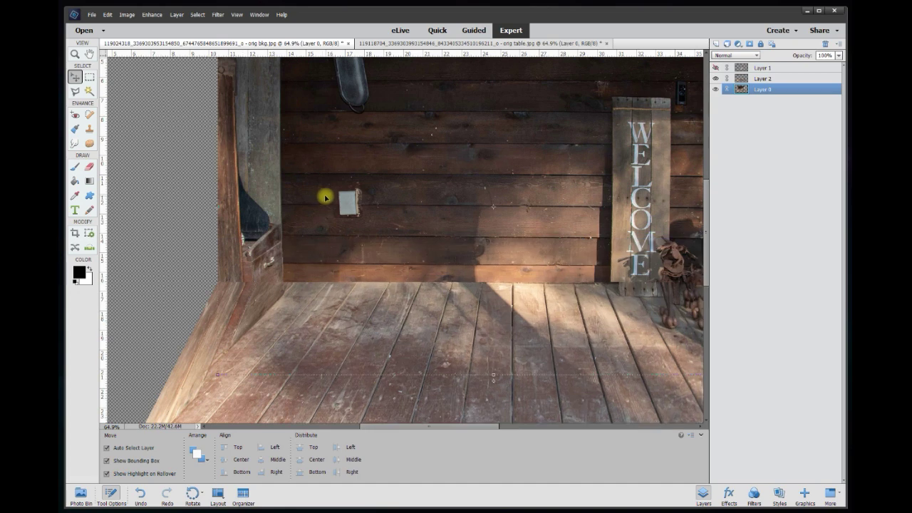
scroll(360, 193, "up", 3)
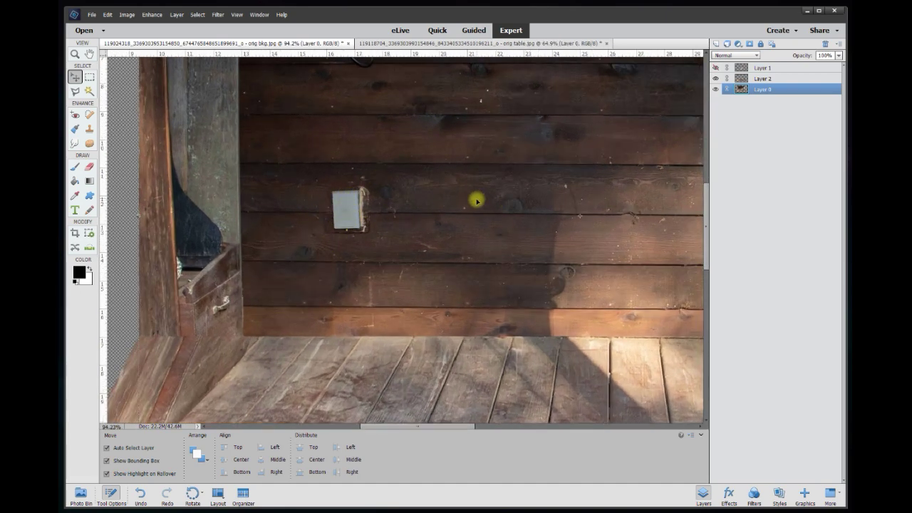
scroll(475, 199, "down", 1)
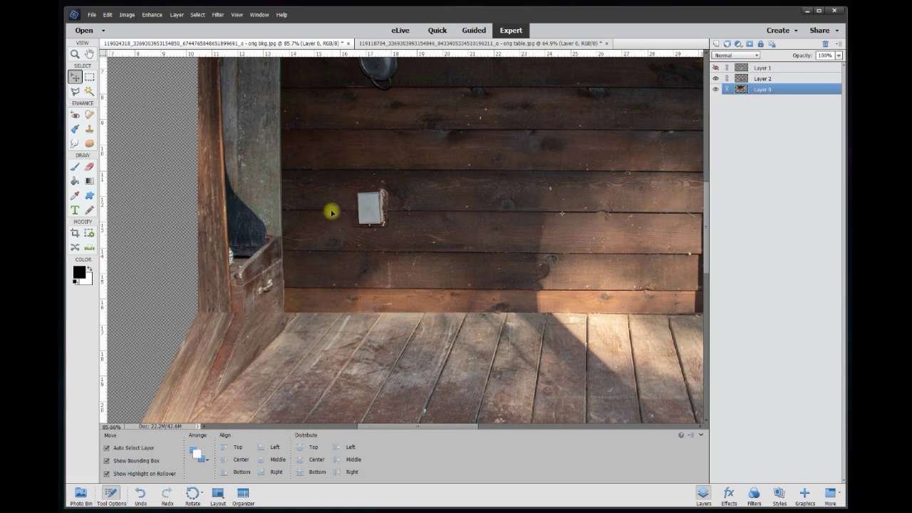
scroll(369, 214, "up", 2)
scroll(381, 208, "up", 1)
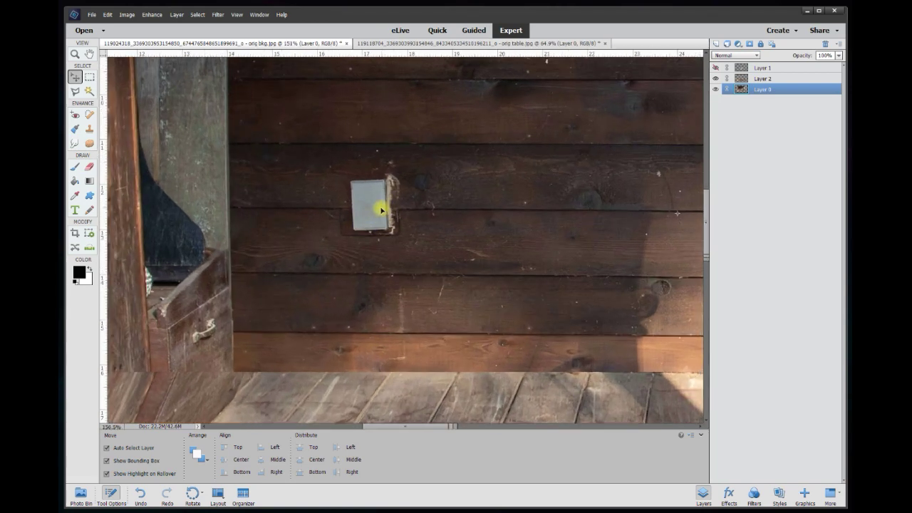
Step: Marquee a patch of clean wall boards beside the outlet and copy it to a new layer
left_click(90, 77)
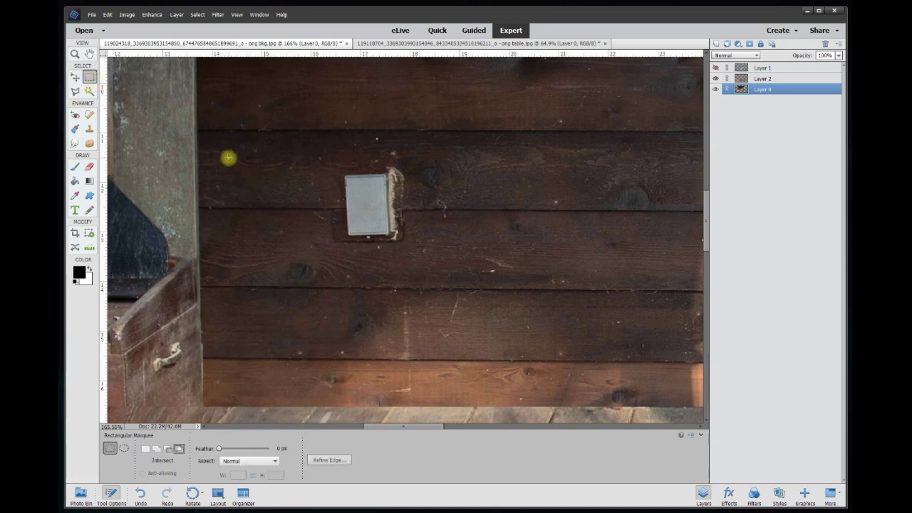
left_click_drag(488, 152, 576, 255)
left_click_drag(456, 146, 578, 277)
right_click(536, 231)
left_click(581, 284)
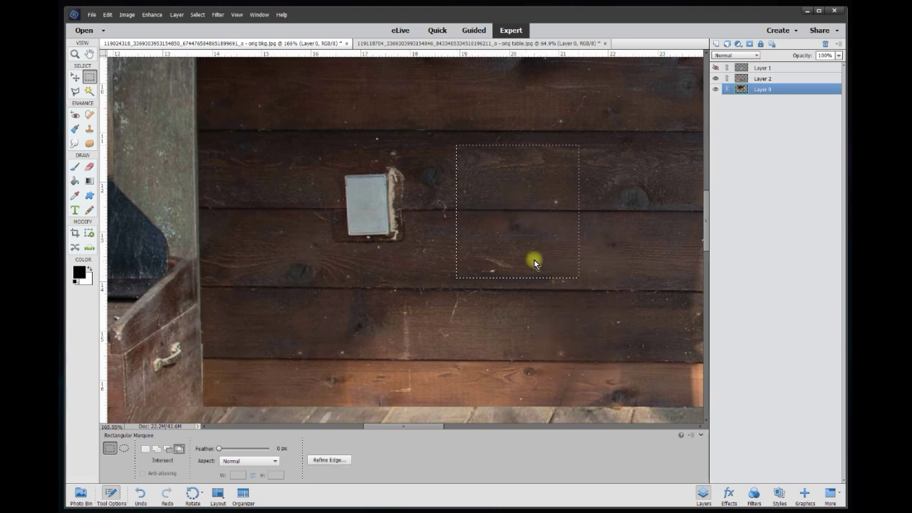
Step: Move the copied Layer 3 patch over the outlet and flip the layer
left_click(75, 77)
left_click_drag(418, 189, 347, 193)
left_click(142, 16)
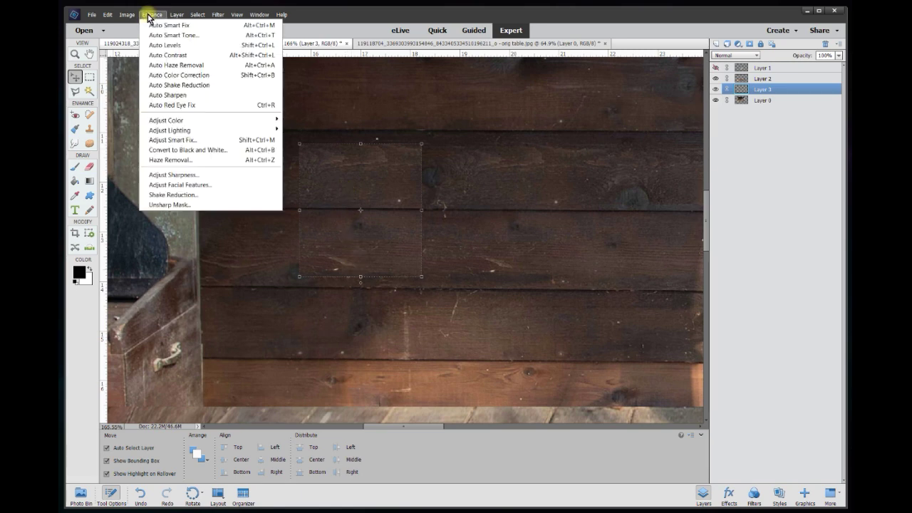
left_click(129, 12)
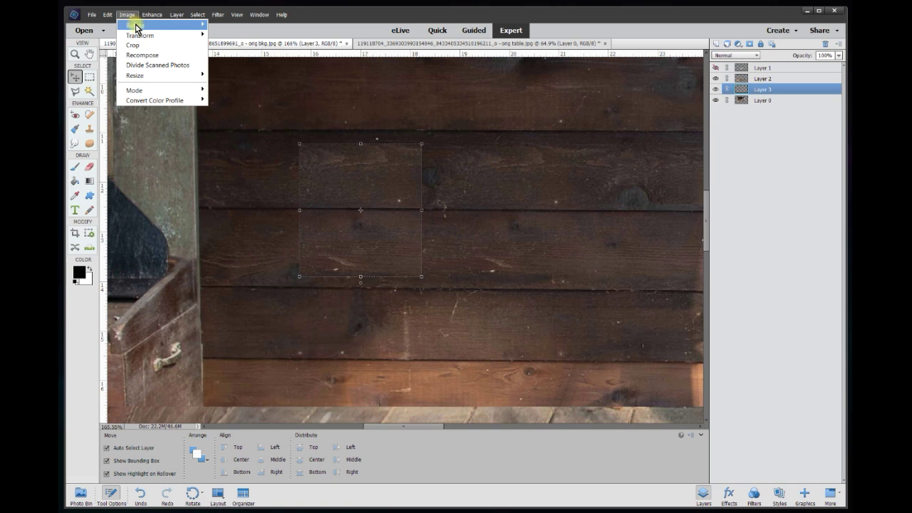
mouse_move(138, 27)
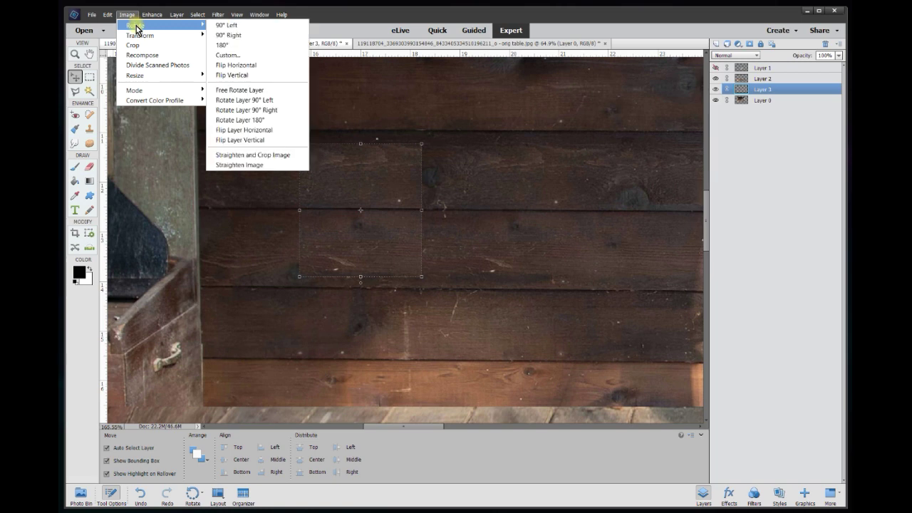
left_click(279, 130)
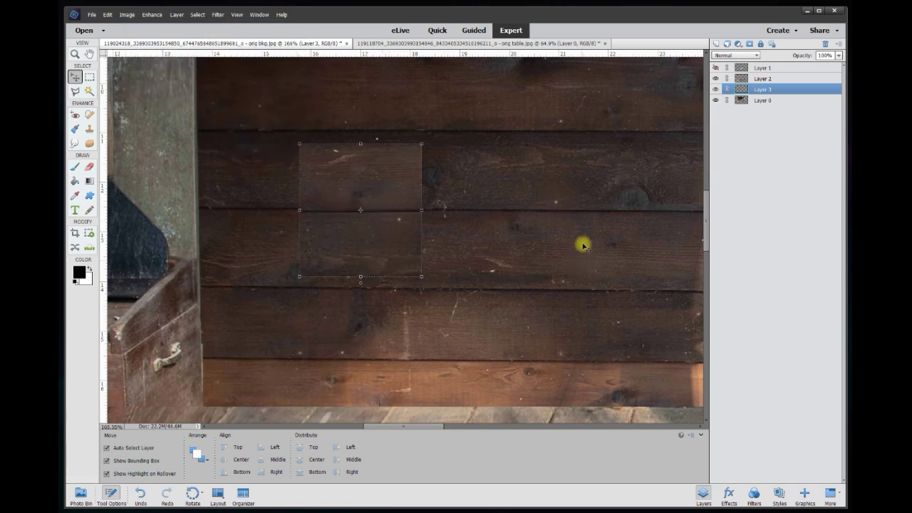
Step: Rotate the wood patch slightly, commit it, and nudge it up one step
left_click(361, 283)
left_click_drag(360, 285, 358, 284)
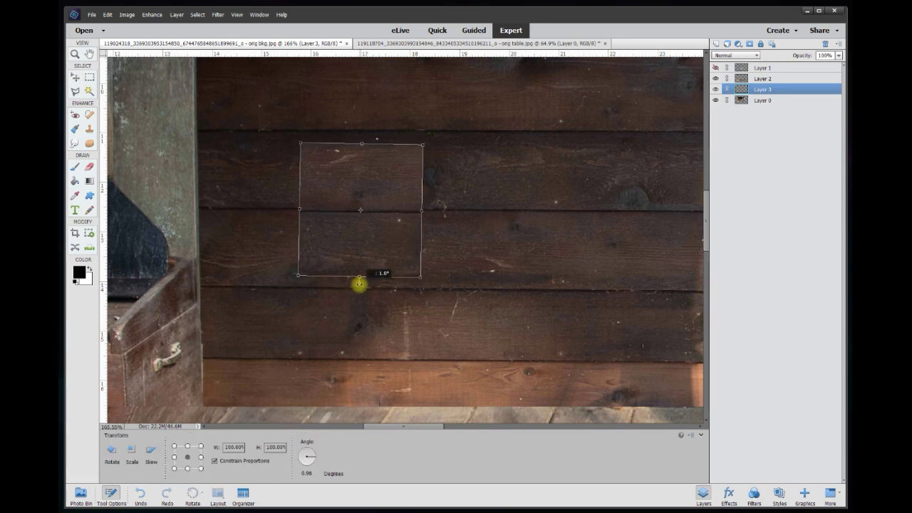
left_click_drag(359, 285, 358, 283)
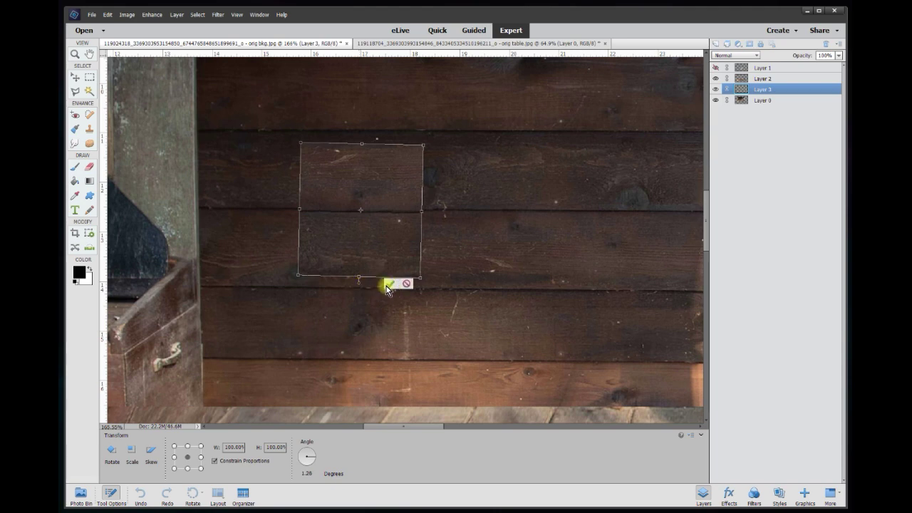
left_click(388, 285)
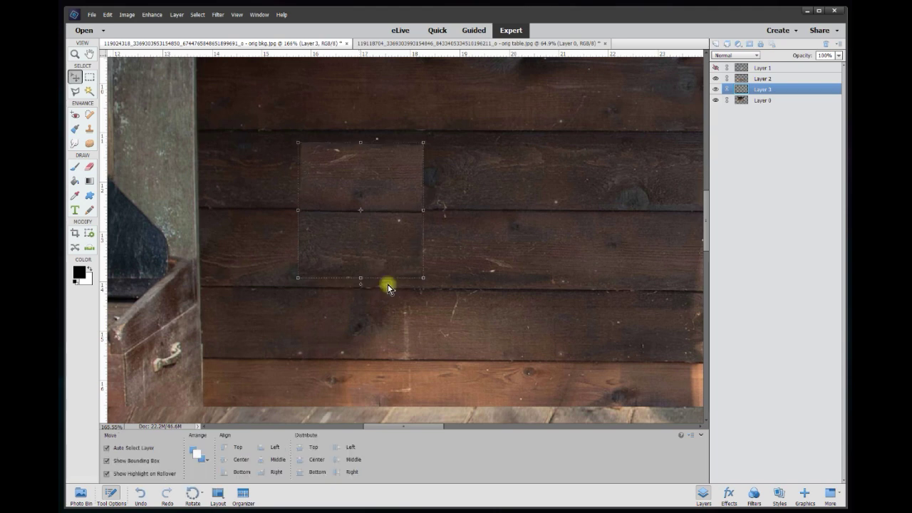
key("Up")
key("Up")
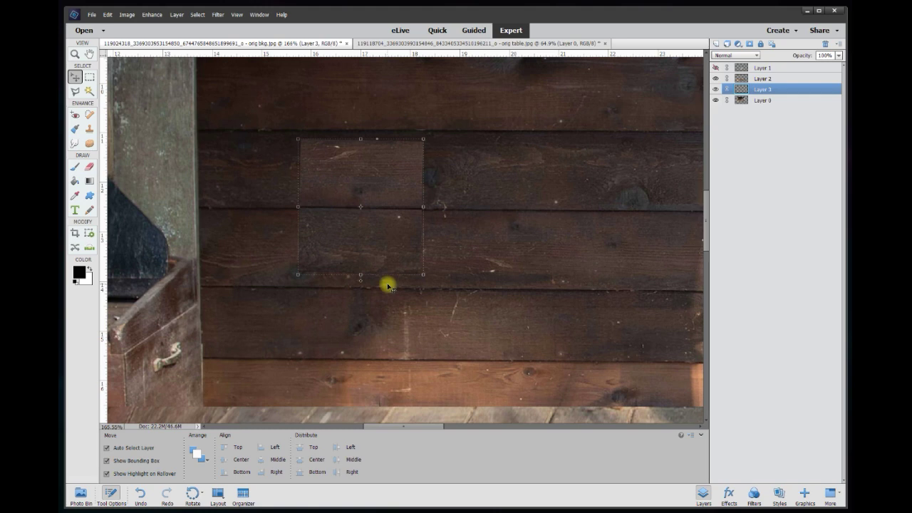
scroll(389, 251, "up", 3)
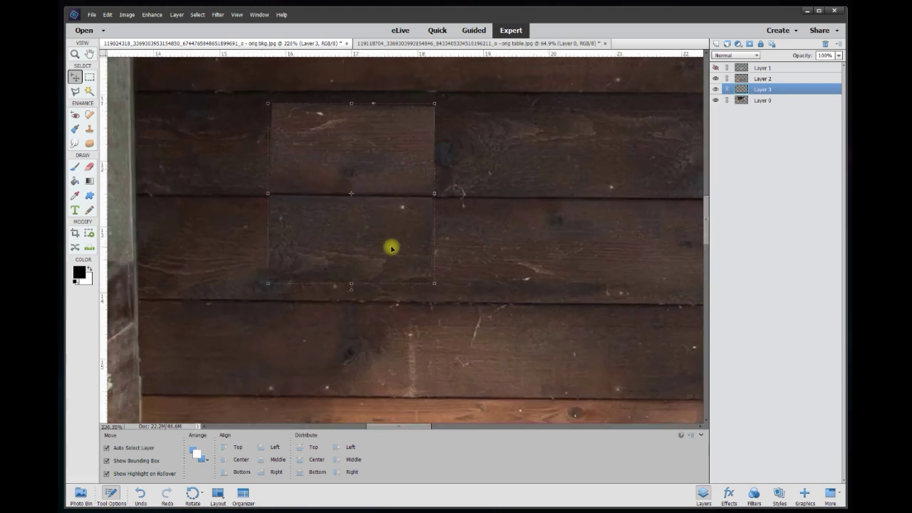
Step: Refine the patch rotation to -0.02° with small nudges until the board seams align
left_click(342, 299)
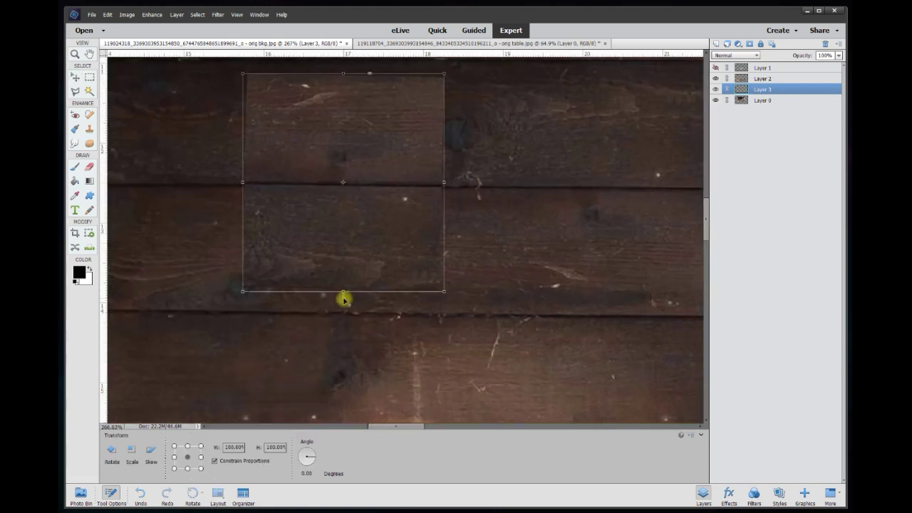
left_click_drag(343, 299, 343, 299)
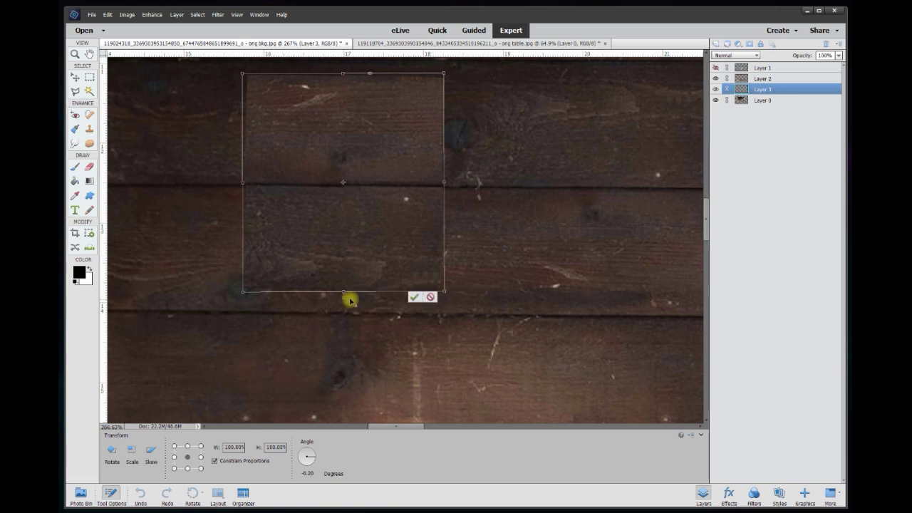
left_click(413, 298)
key("Down")
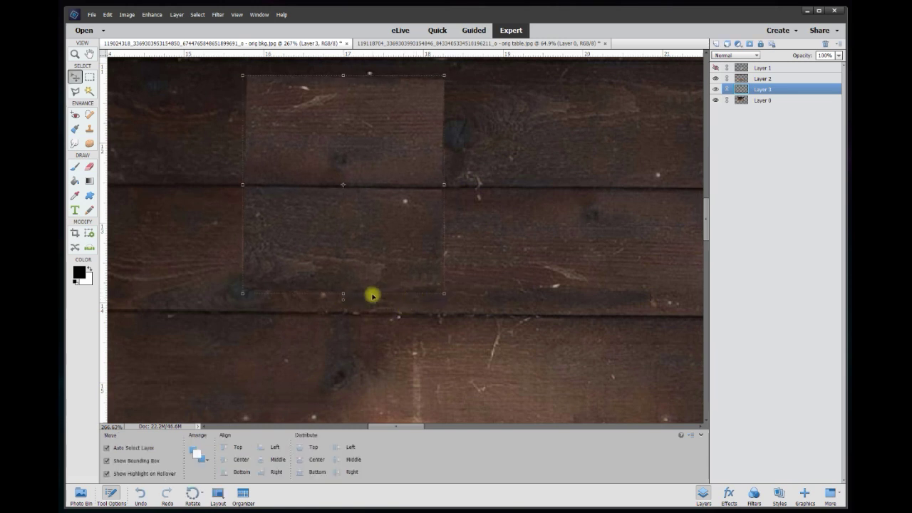
left_click_drag(343, 300, 344, 300)
left_click(413, 299)
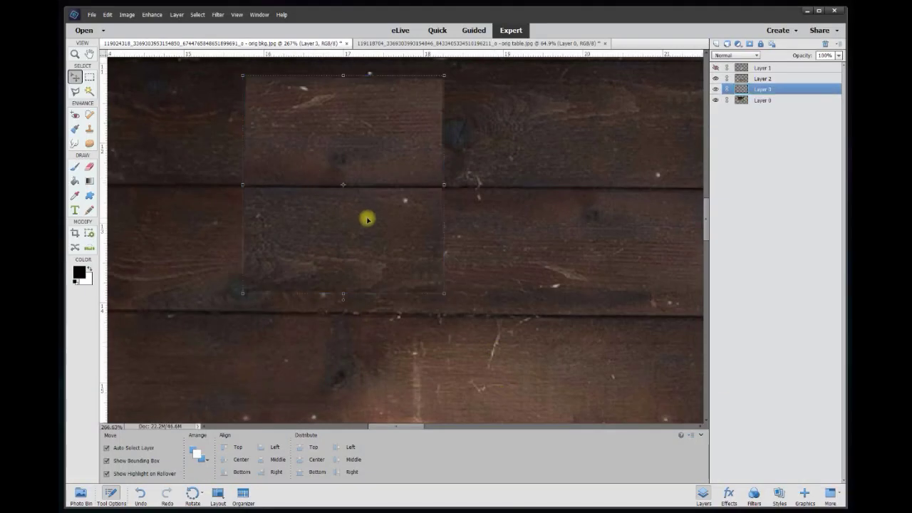
key("Up")
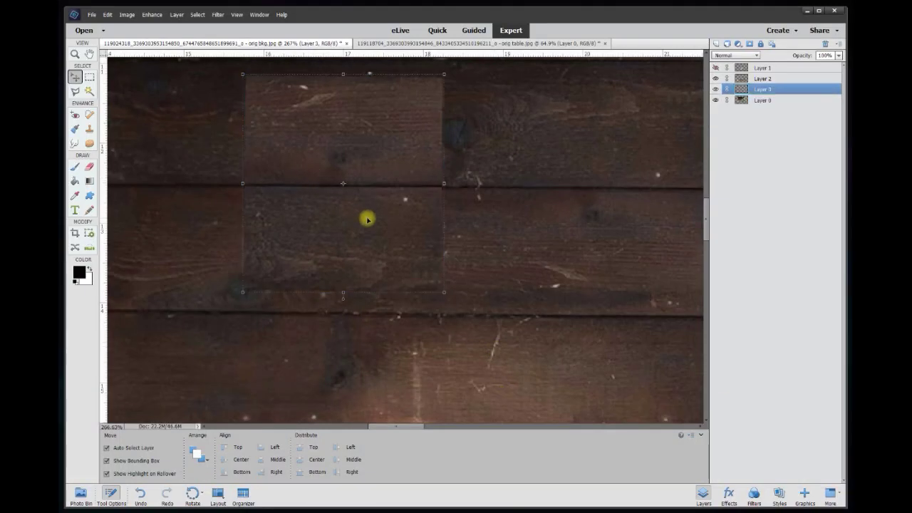
left_click(551, 194)
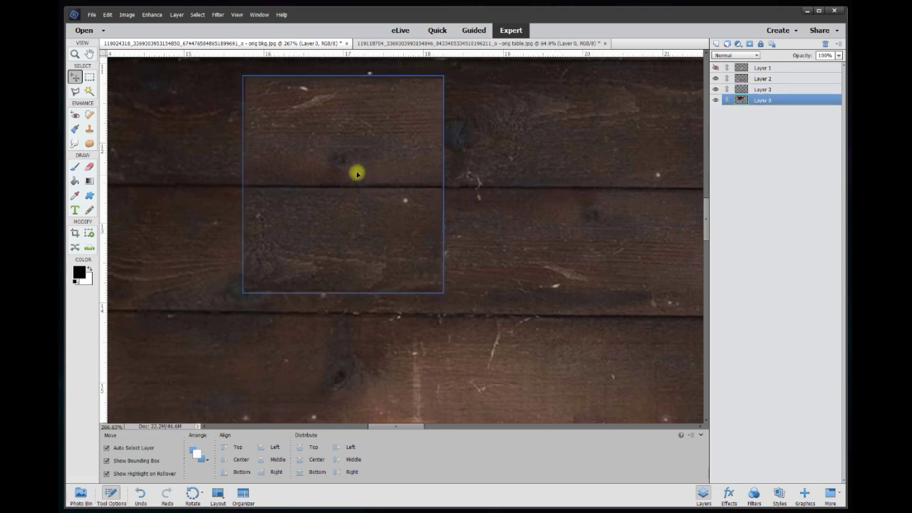
Step: Select Layer 3, lower its opacity, and set the Eraser to a soft 100 px brush
left_click(89, 168)
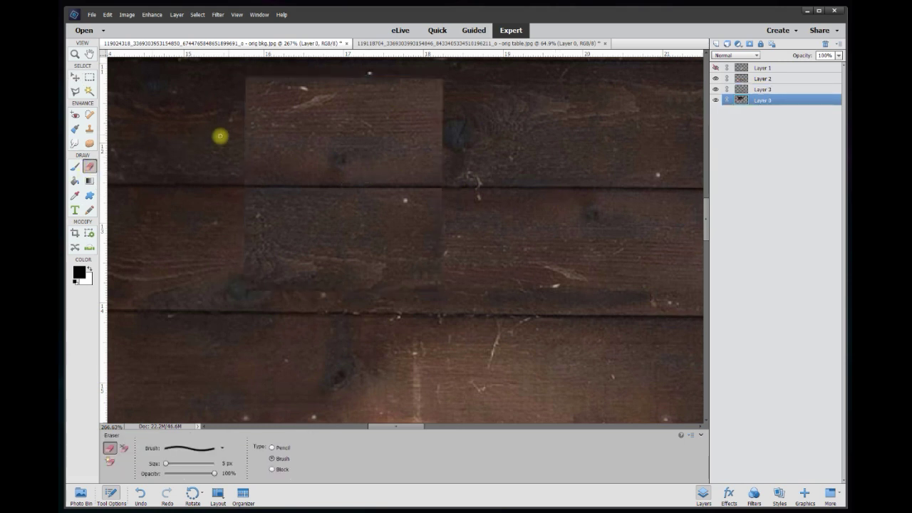
left_click(75, 77)
left_click(380, 149)
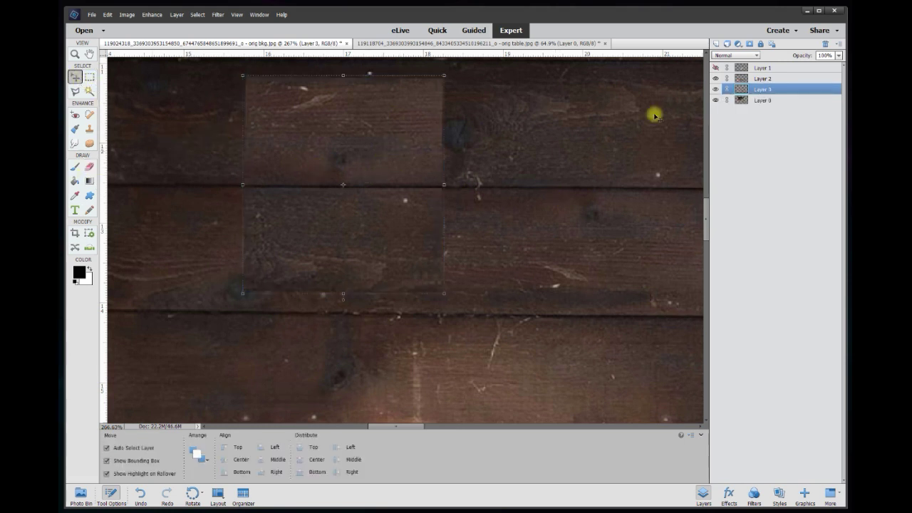
left_click(89, 167)
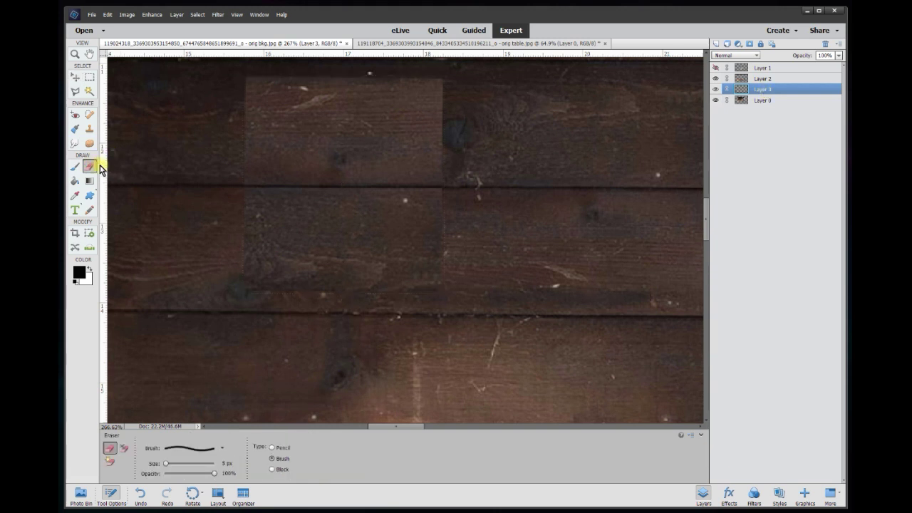
left_click(839, 56)
left_click_drag(827, 65, 826, 65)
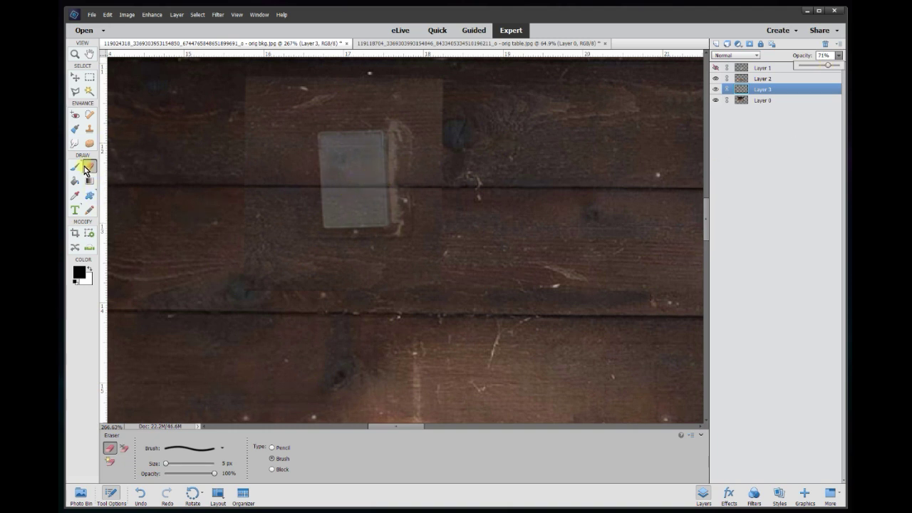
left_click(220, 449)
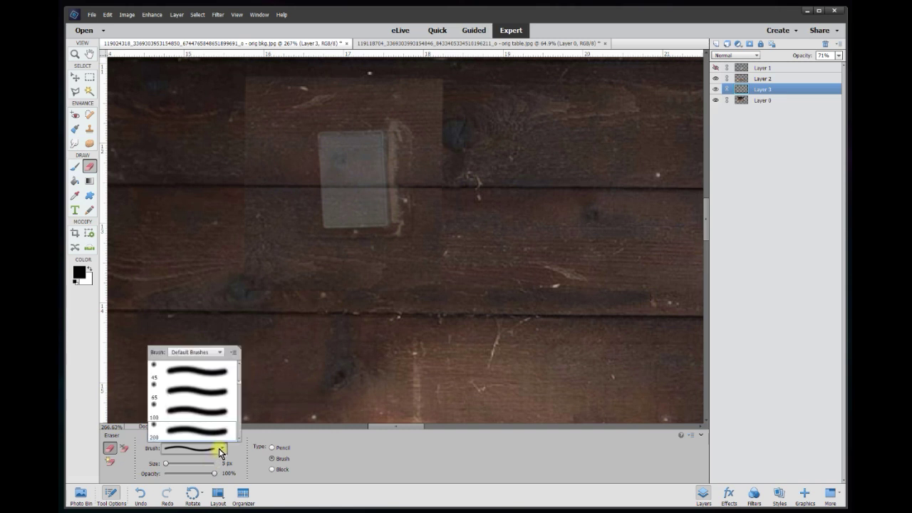
left_click(222, 419)
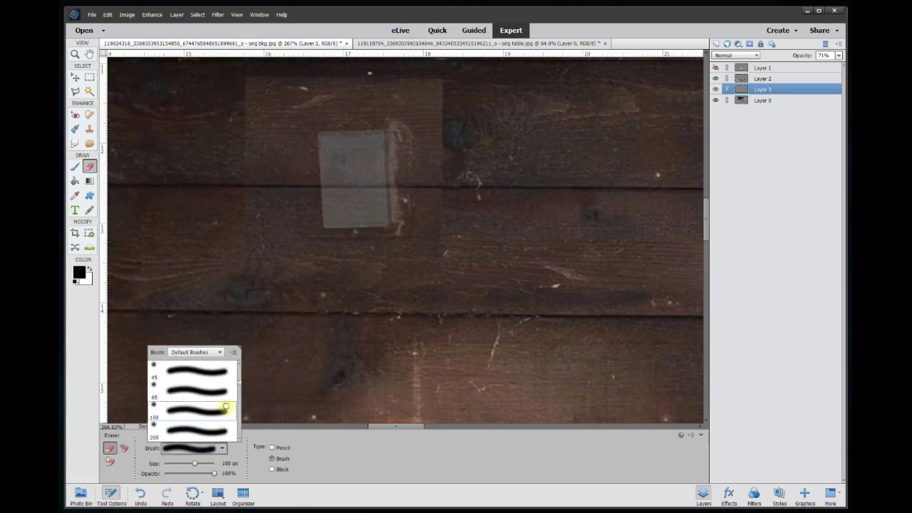
left_click(230, 463)
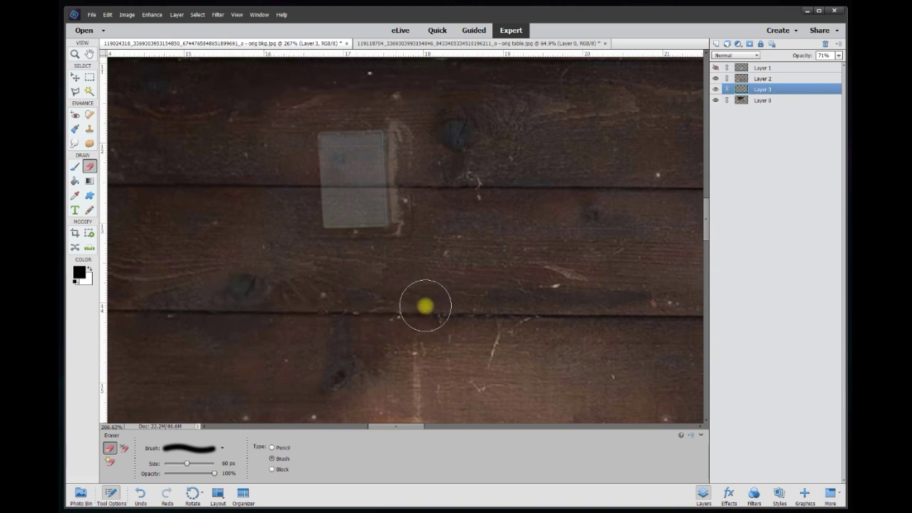
Step: Inspect the patch with Layer 0 hidden, then restore Layer 3 to 100% opacity and show Layer 0
left_click(715, 100)
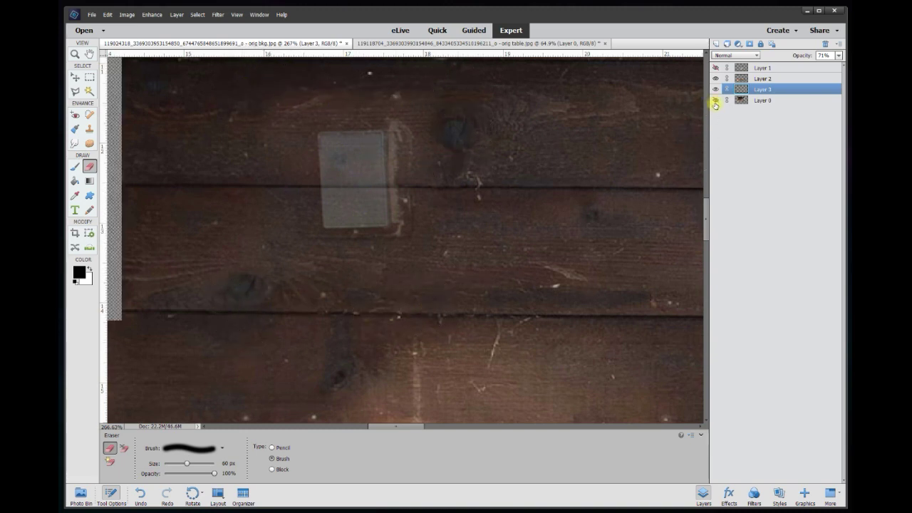
left_click(75, 76)
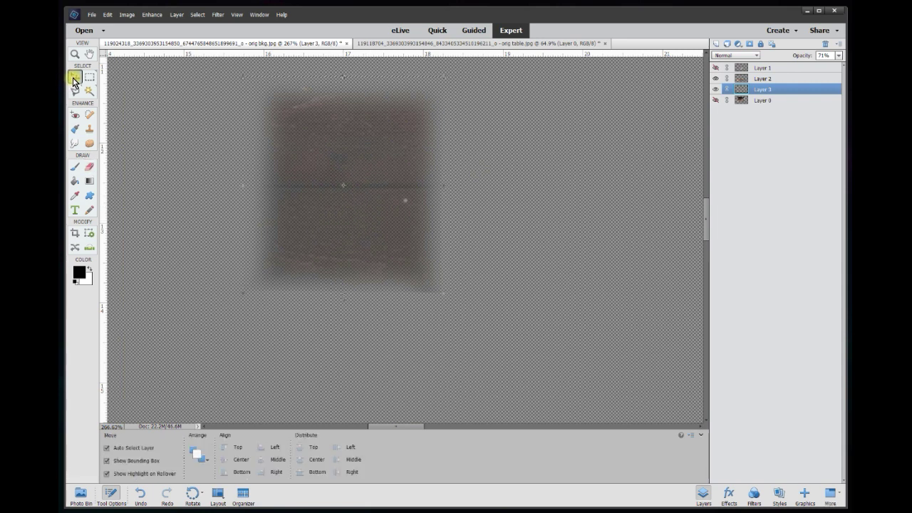
left_click(839, 55)
left_click_drag(842, 67, 845, 68)
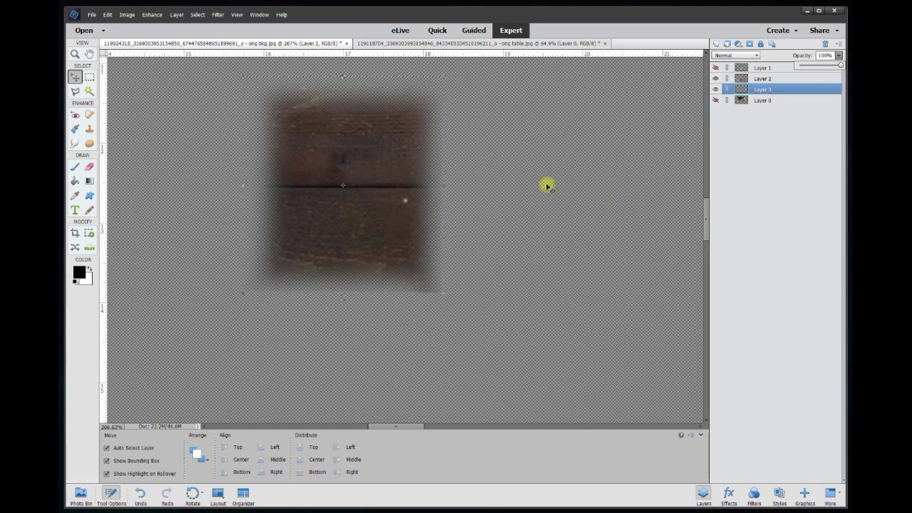
left_click(716, 101)
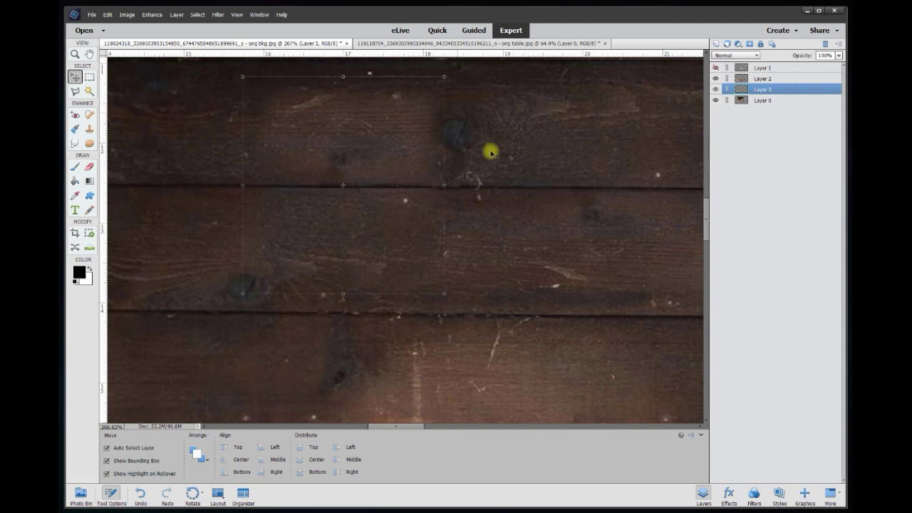
Step: Open Brightness/Contrast on Layer 3 and set Brightness to -30
left_click(485, 211)
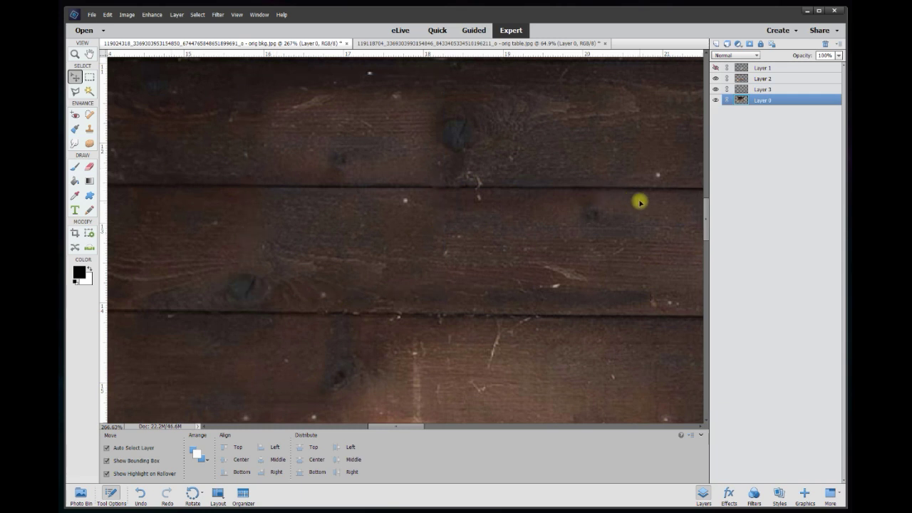
left_click(367, 159)
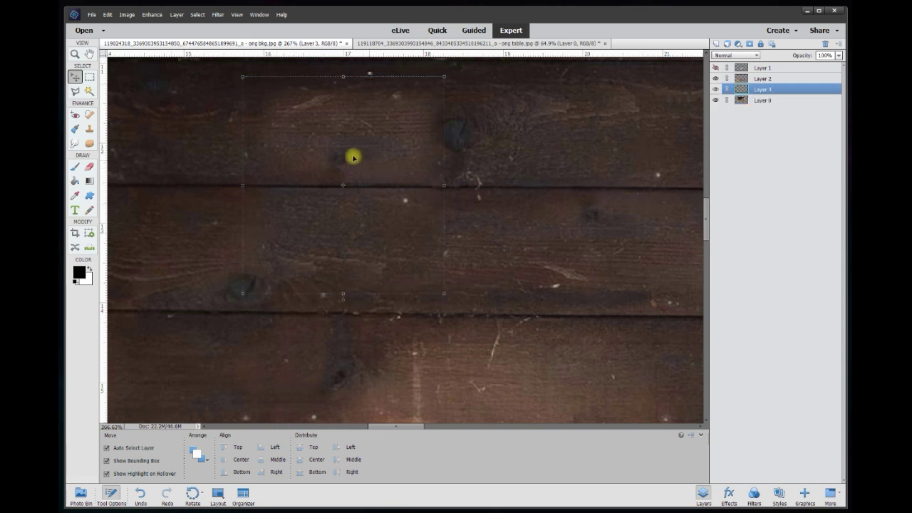
left_click(151, 15)
mouse_move(179, 129)
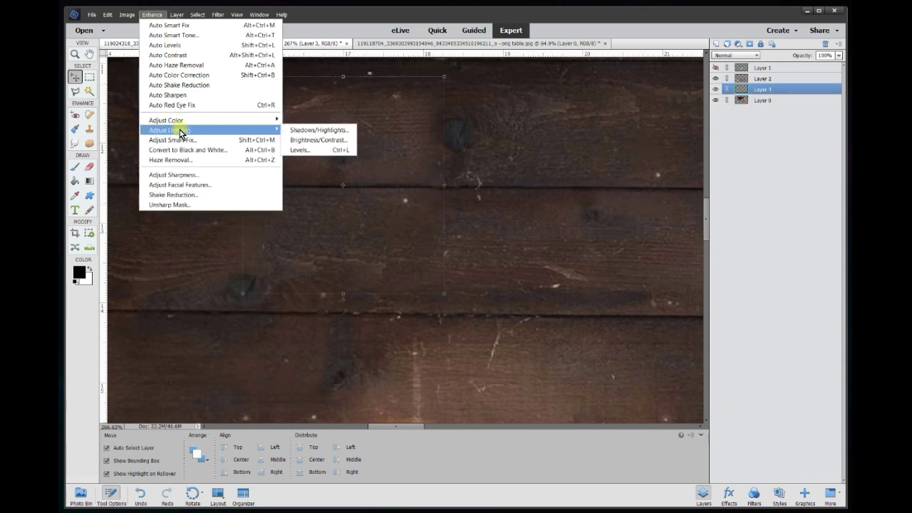
left_click(299, 141)
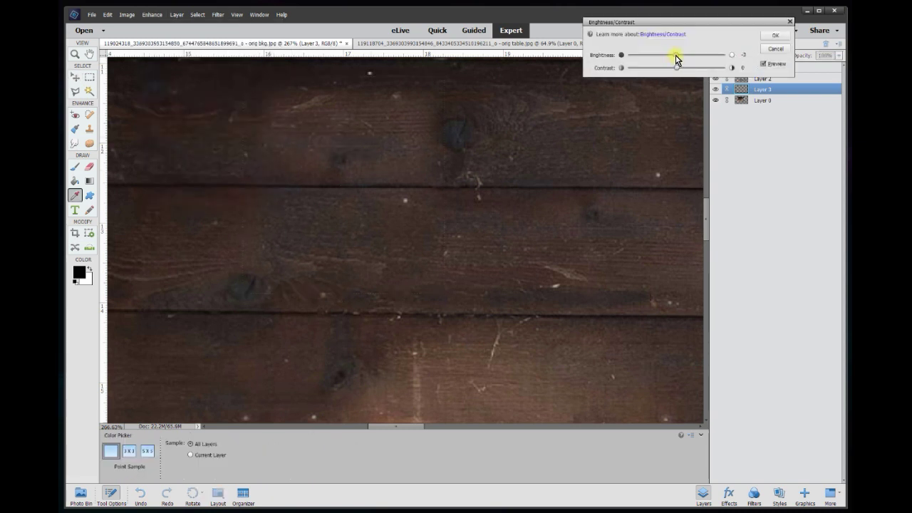
left_click_drag(673, 55, 631, 60)
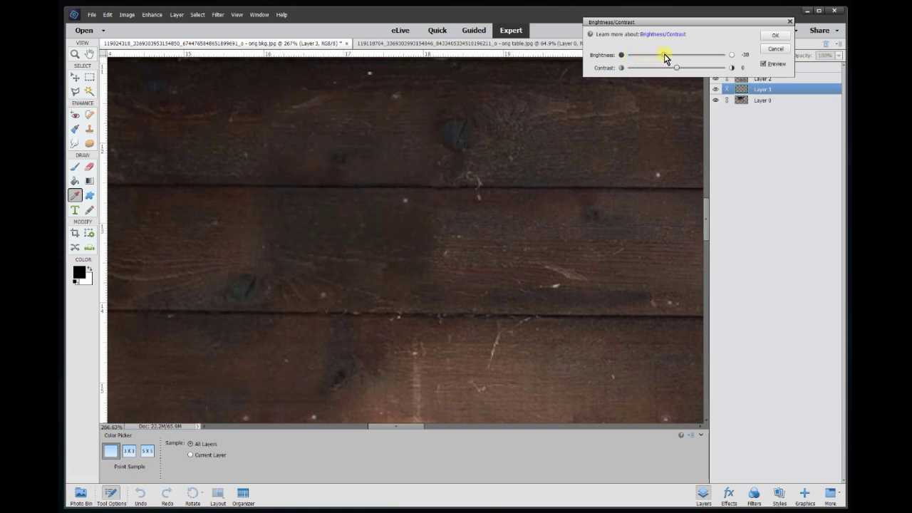
left_click_drag(665, 54, 669, 57)
left_click(751, 55)
type("-30")
Step: Compare the Preview on and off, apply the -30 brightness, and switch to the Move tool
left_click(763, 65)
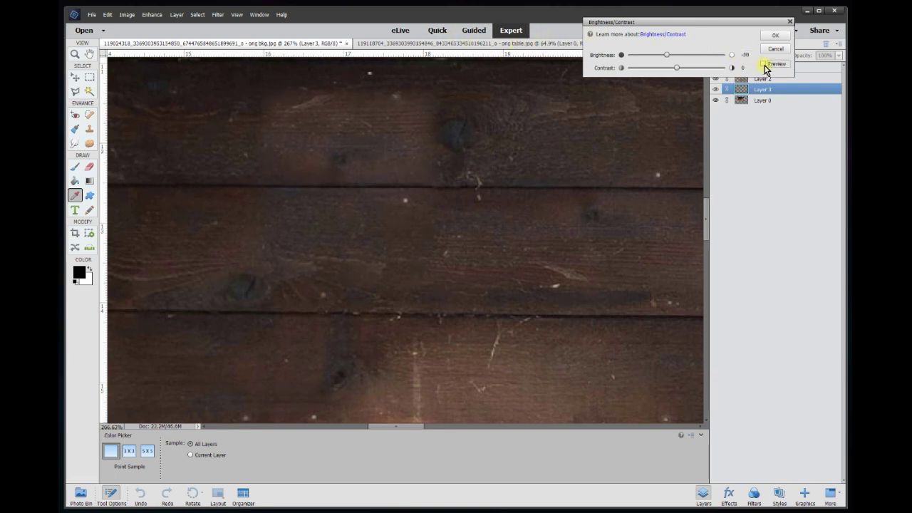
left_click(764, 66)
left_click(764, 66)
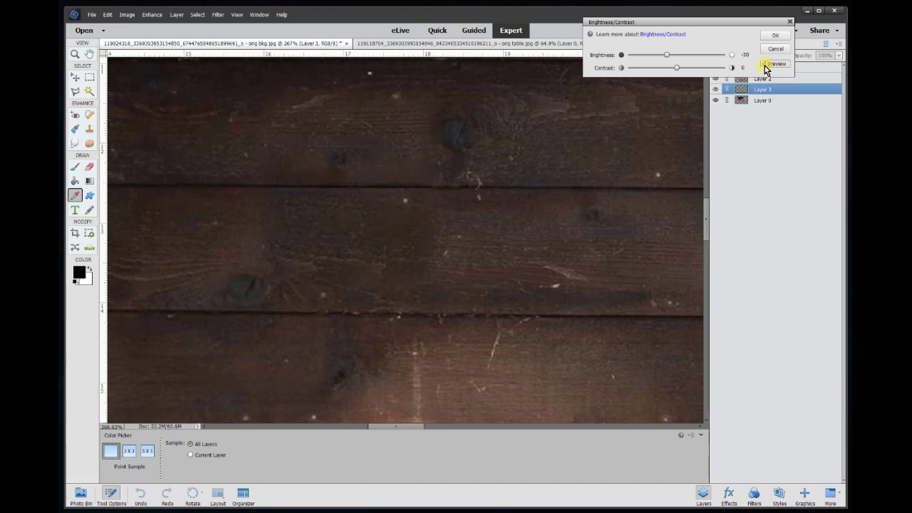
left_click(775, 36)
key("v")
scroll(566, 203, "down", 8)
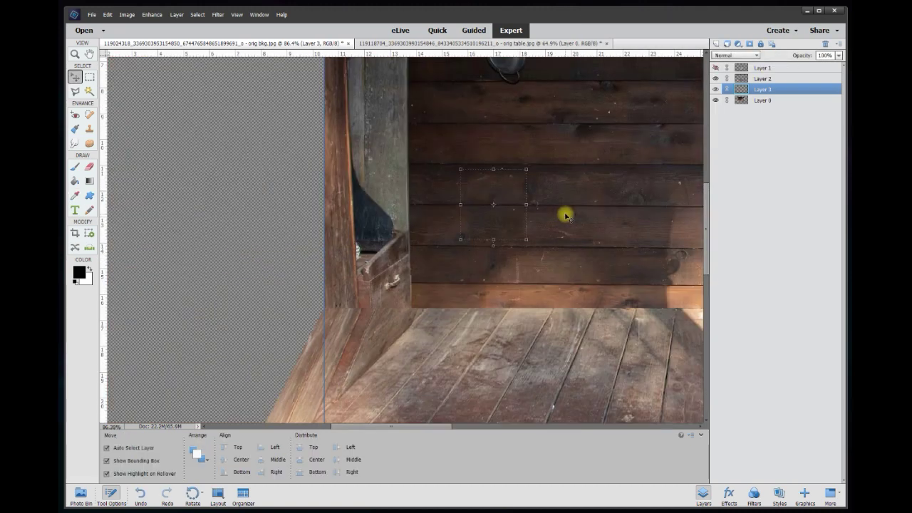
scroll(340, 256, "down", 2)
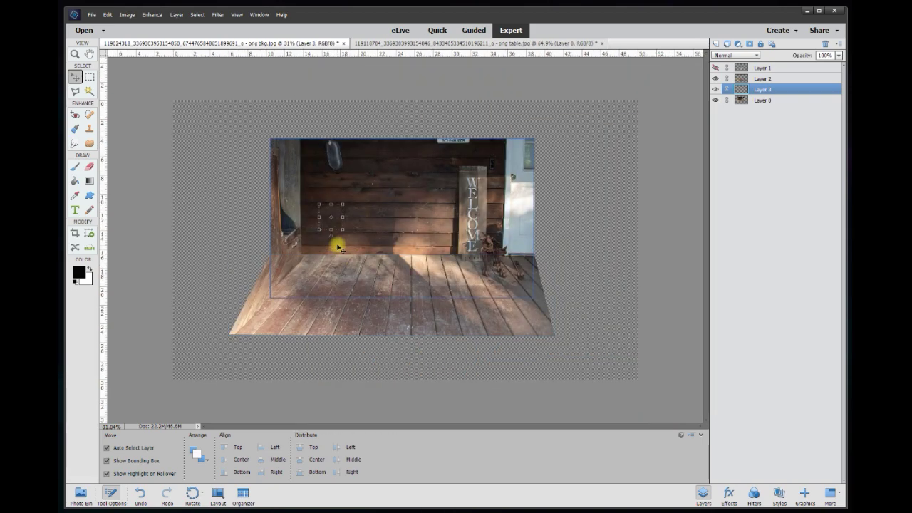
scroll(324, 235, "up", 3)
Step: Toggle Layer 3's visibility to compare the patch with the wall, then reselect Layer 3
left_click(148, 210)
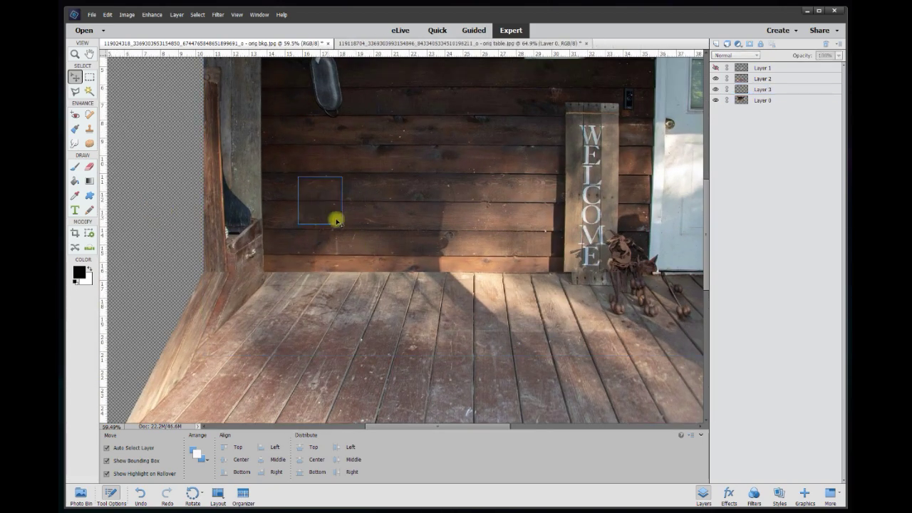
left_click(716, 89)
left_click(716, 89)
left_click(716, 89)
left_click(716, 89)
left_click(329, 198)
scroll(300, 214, "up", 5)
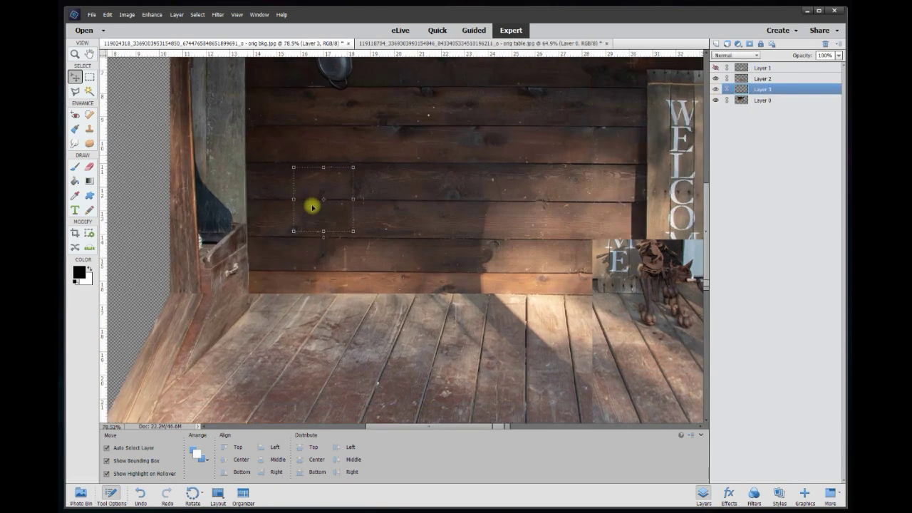
Step: Set the Smudge tool to 25 px and toggle Layer 0 off and on to inspect the patch
left_click(75, 145)
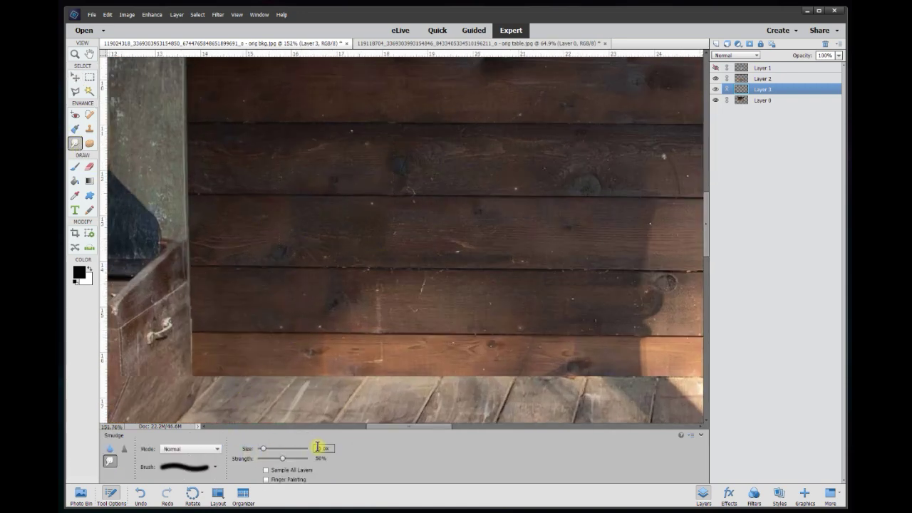
type("25")
key("Return")
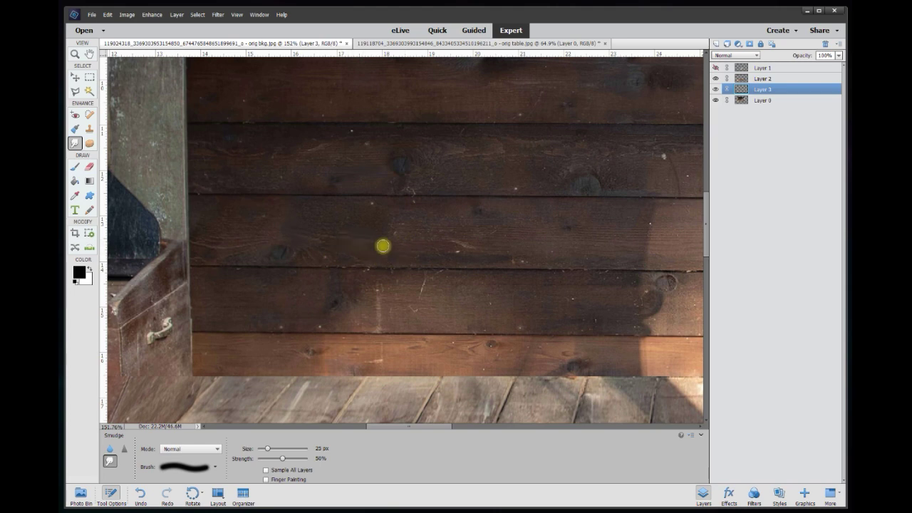
left_click(716, 100)
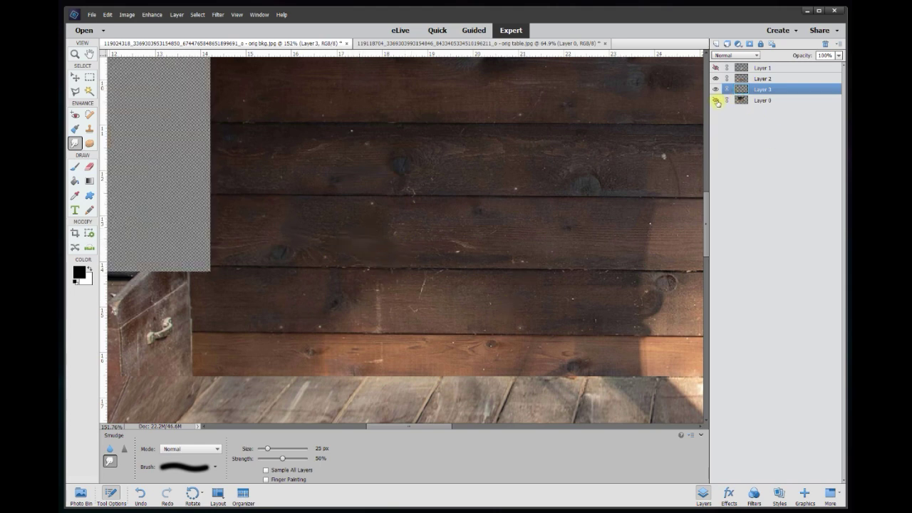
left_click(717, 100)
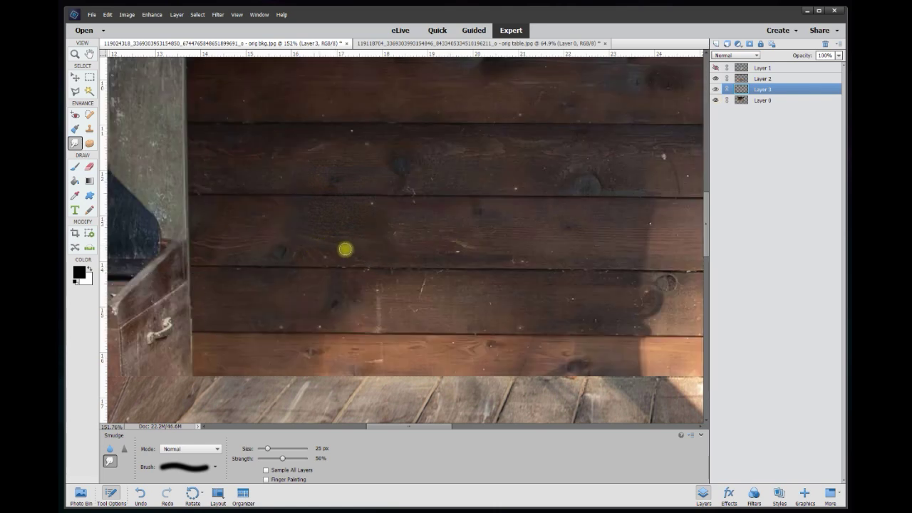
right_click(761, 90)
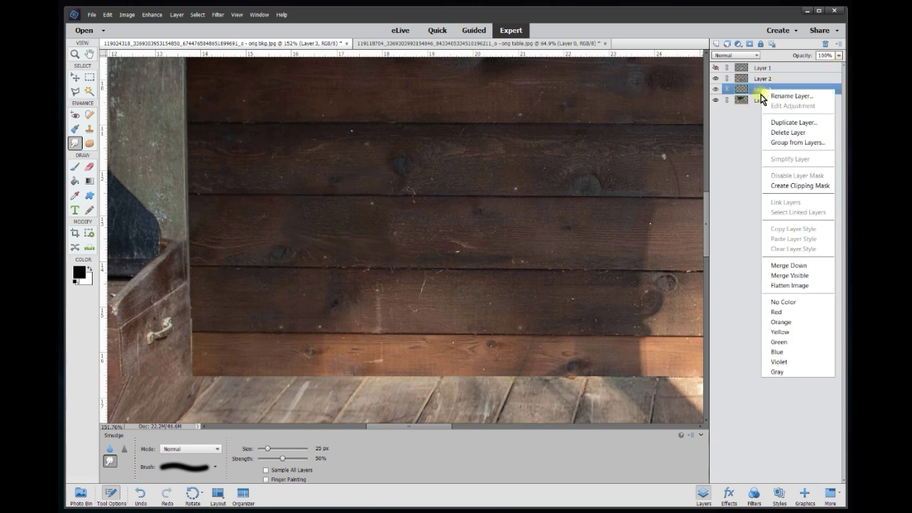
Step: Merge Layer 3 down into Layer 0, toggle Layer 0 to check, and pick the Move tool
left_click(782, 267)
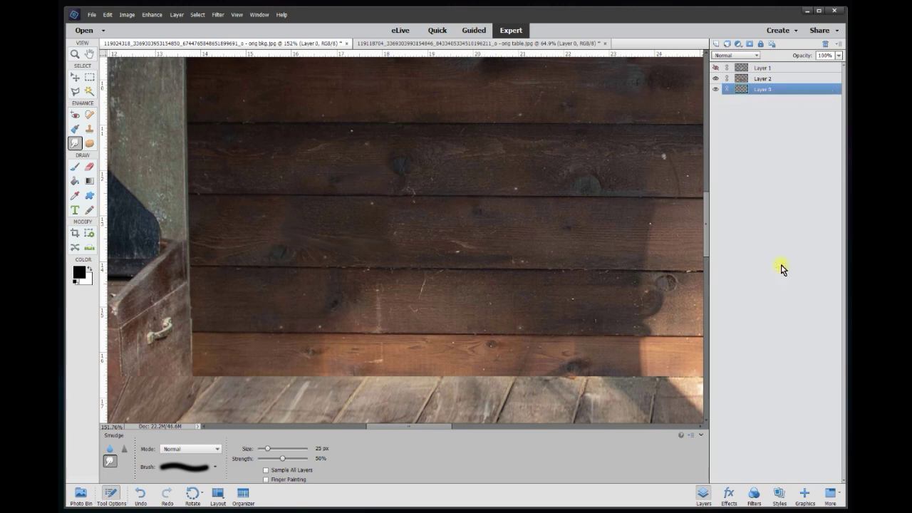
left_click(716, 89)
left_click(715, 89)
left_click(715, 89)
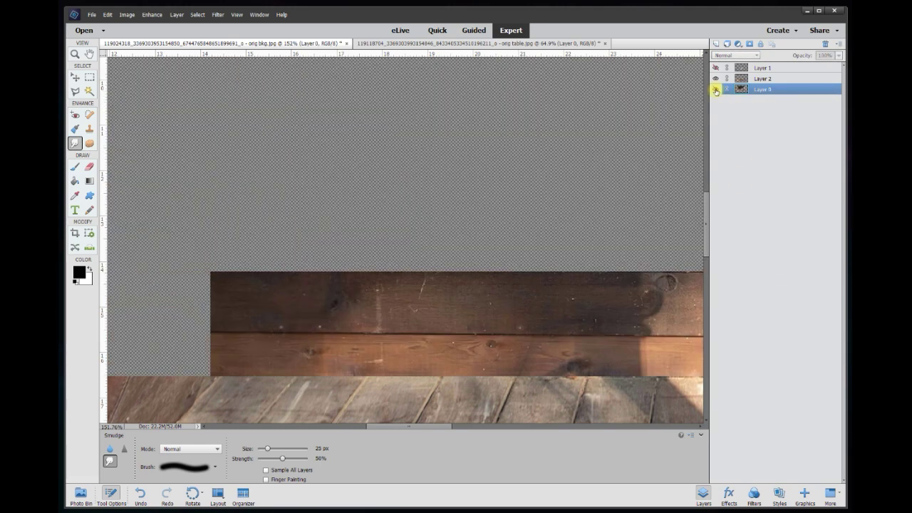
left_click(714, 90)
left_click(74, 77)
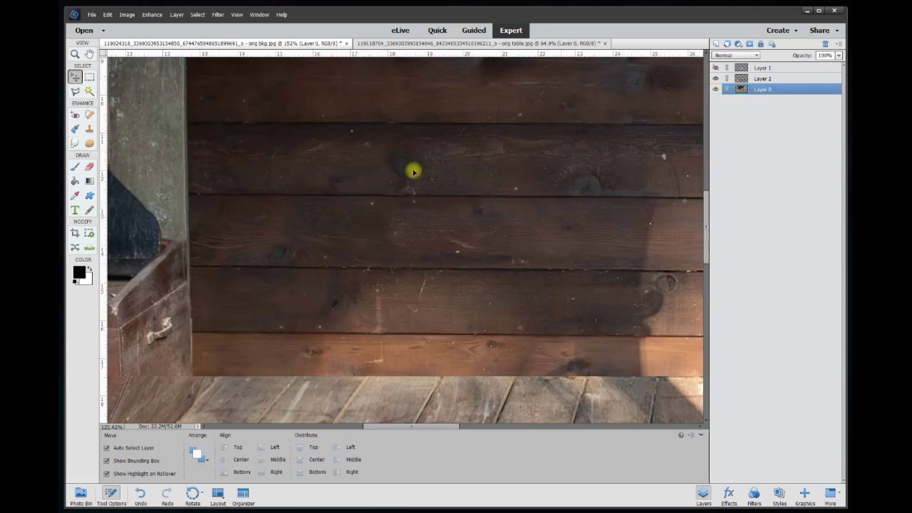
scroll(415, 171, "down", 6)
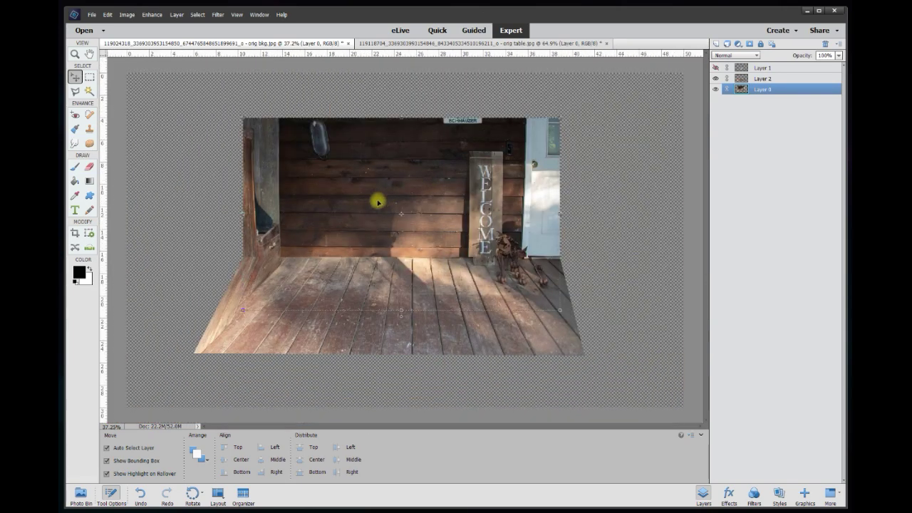
scroll(376, 199, "up", 2)
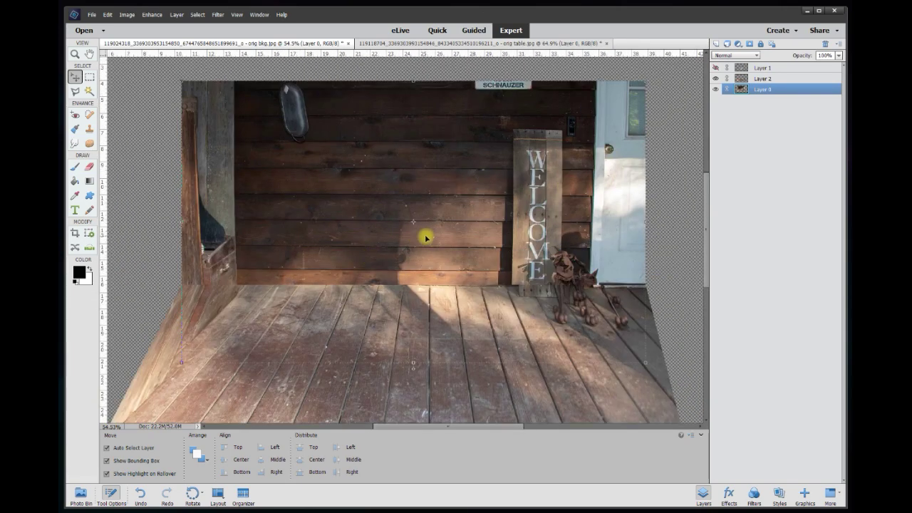
scroll(410, 235, "up", 2)
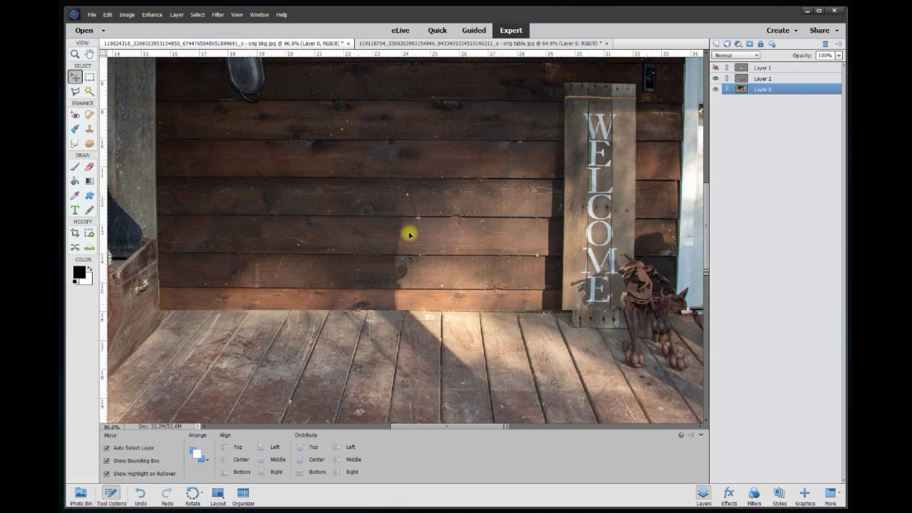
scroll(410, 235, "up", 2)
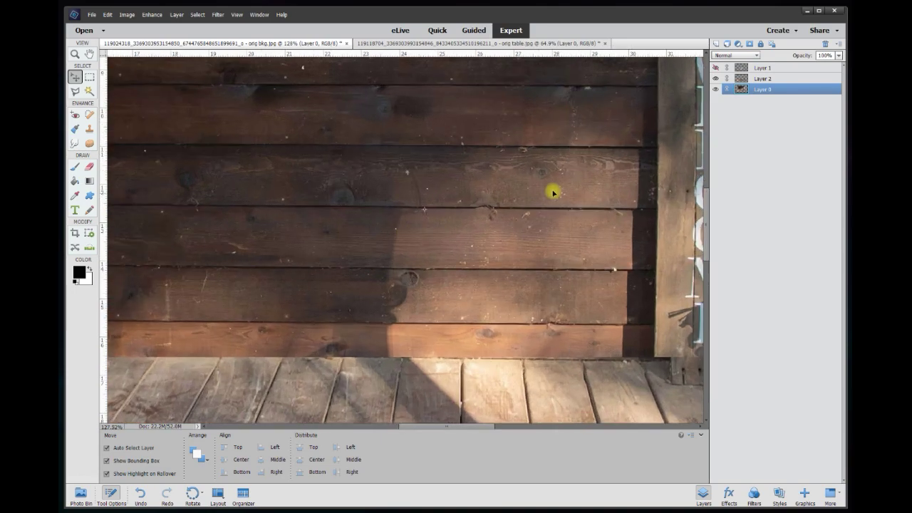
right_click(764, 91)
Step: Duplicate Layer 0 and smudge the shadow edge across the wall boards with a 100 px brush
left_click(781, 119)
left_click(556, 176)
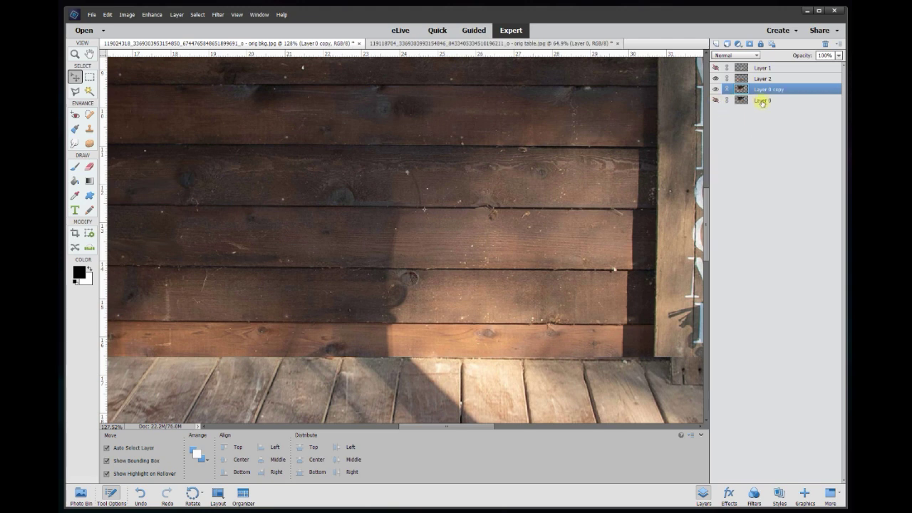
left_click(75, 142)
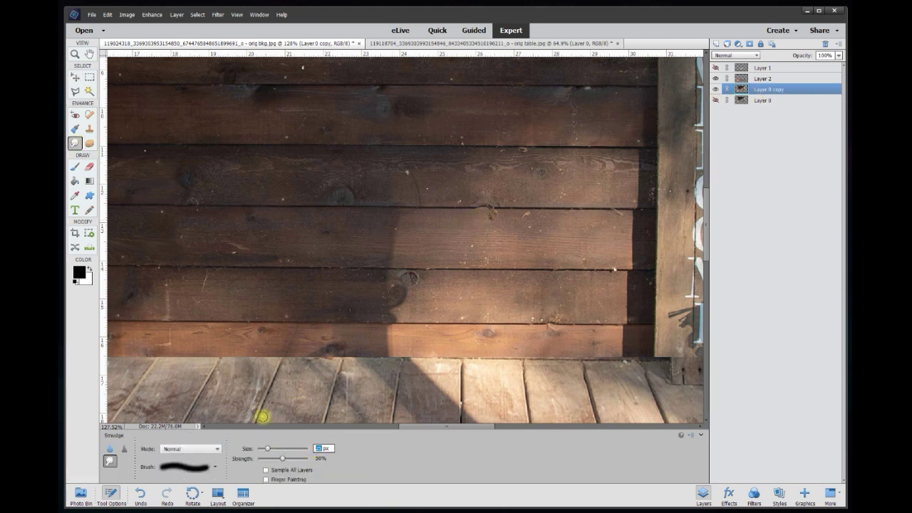
left_click(320, 447)
type("100")
left_click(402, 242)
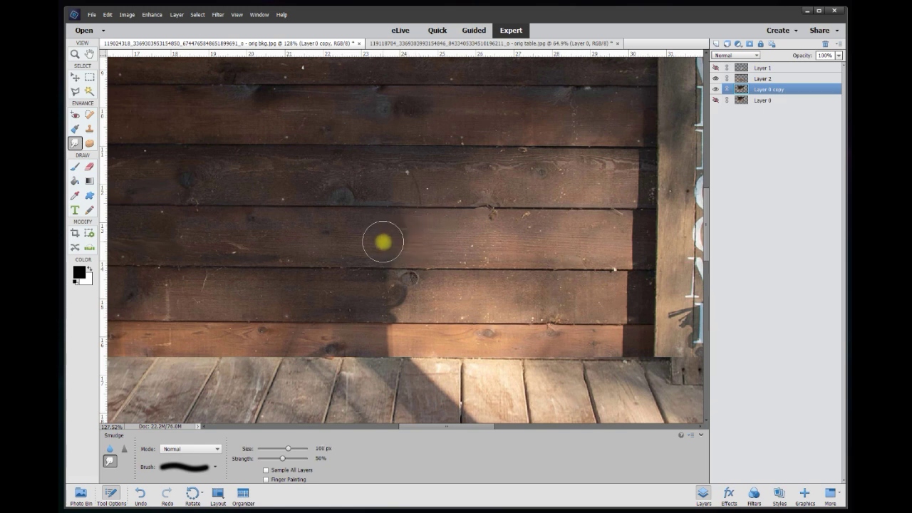
mouse_move(414, 241)
left_mouse_down()
mouse_move(383, 315)
mouse_move(408, 319)
mouse_move(386, 339)
mouse_move(413, 340)
left_mouse_up()
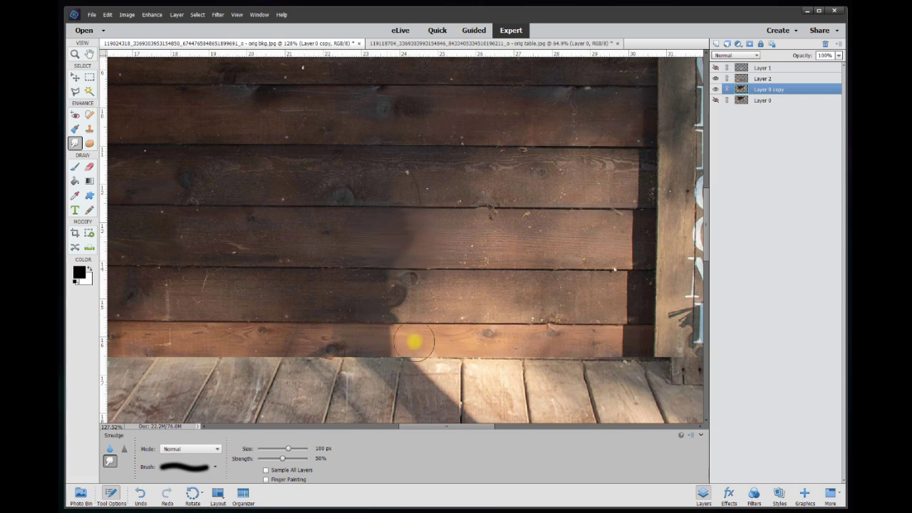
Step: Smudge the lower wall board shadow with a 50 px brush, then add a new empty layer
left_click(320, 458)
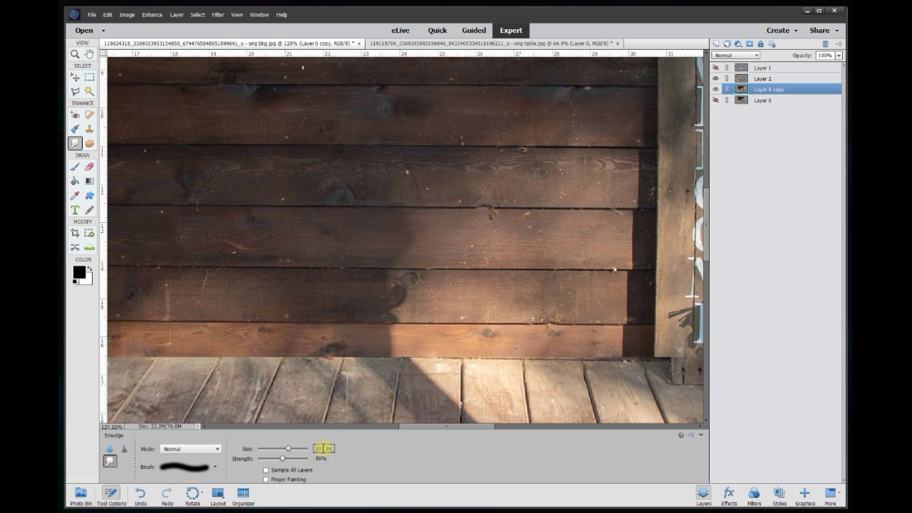
left_click(174, 409)
mouse_move(394, 326)
left_mouse_down()
mouse_move(410, 351)
mouse_move(402, 335)
mouse_move(414, 355)
mouse_move(330, 334)
mouse_move(409, 261)
mouse_move(408, 310)
mouse_move(385, 280)
mouse_move(408, 365)
mouse_move(419, 370)
mouse_move(403, 404)
mouse_move(383, 384)
mouse_move(444, 313)
mouse_move(399, 344)
mouse_move(403, 352)
mouse_move(398, 309)
left_mouse_up()
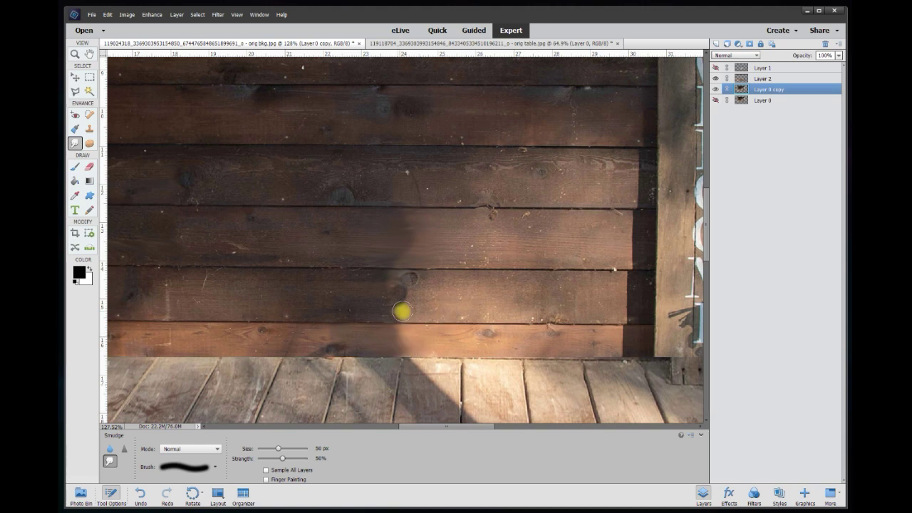
left_click_drag(401, 311, 398, 275)
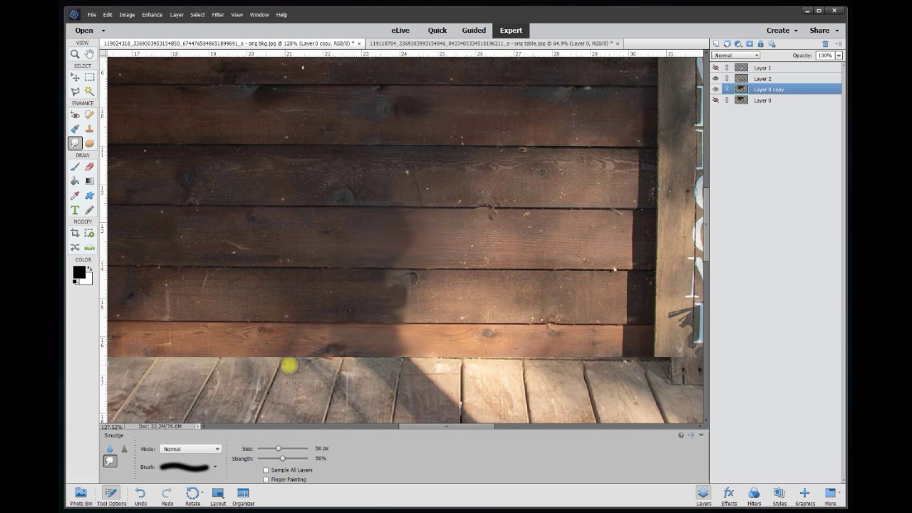
scroll(473, 316, "down", 3)
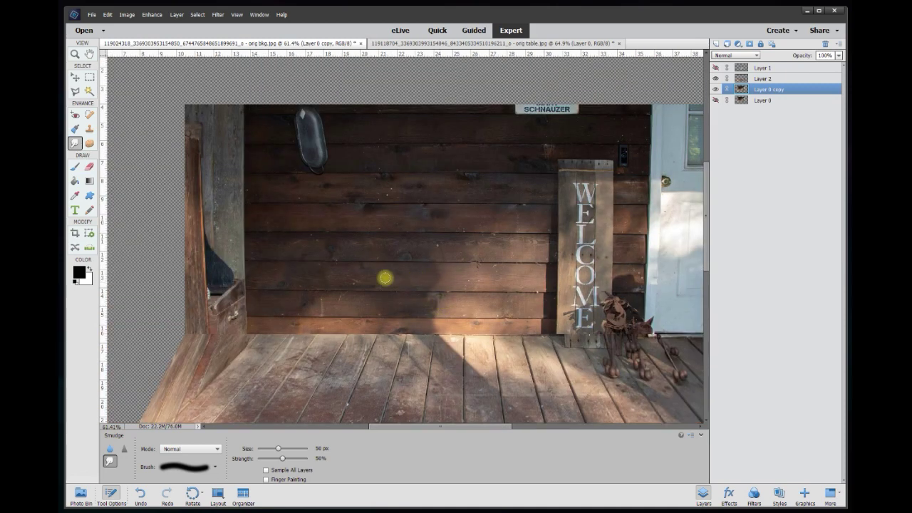
scroll(498, 338, "up", 3)
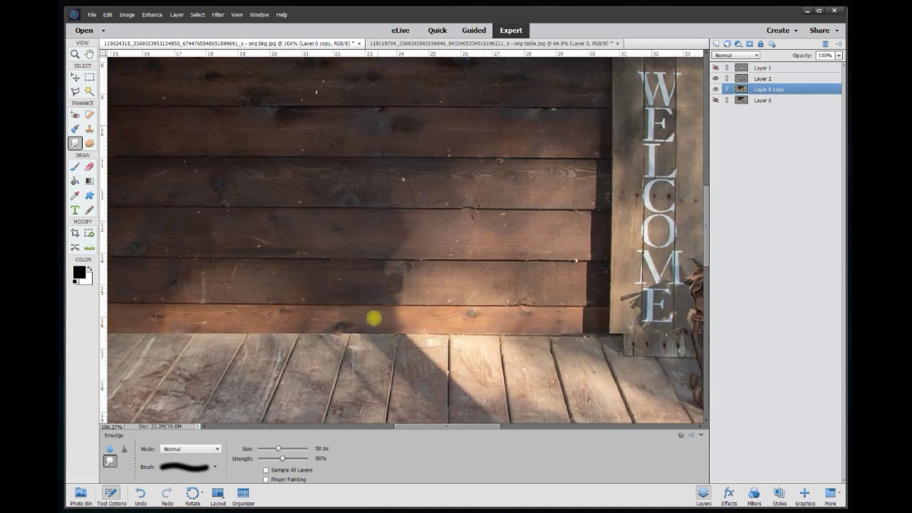
left_click_drag(493, 427, 478, 429)
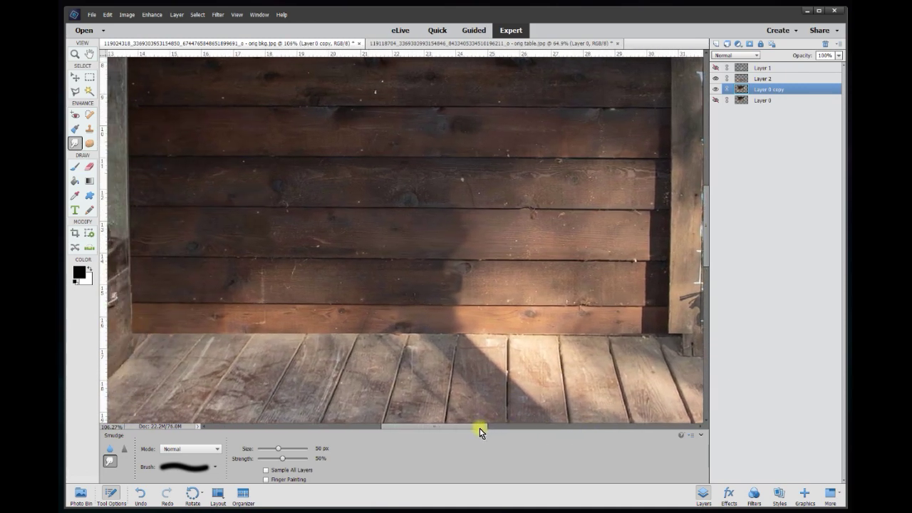
left_click(716, 43)
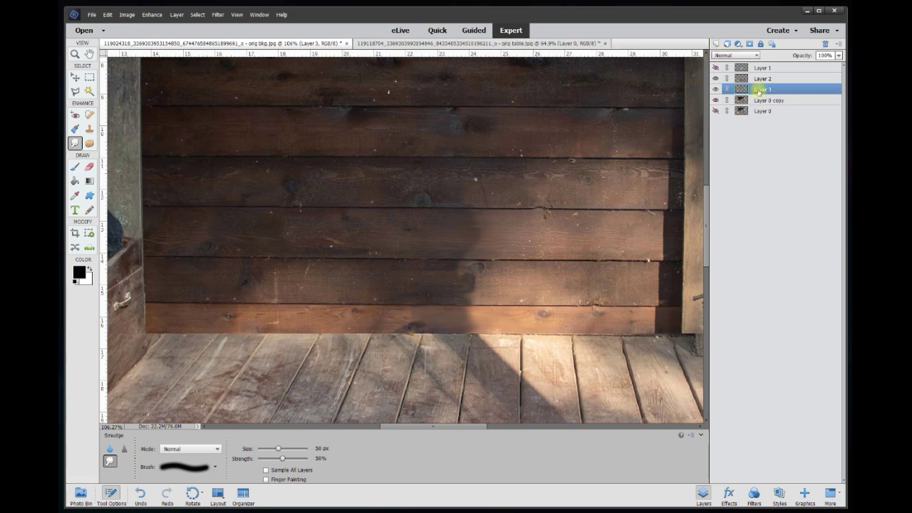
Step: Paint a straight stroke along the bottom board in brown sampled from the image
left_click(75, 196)
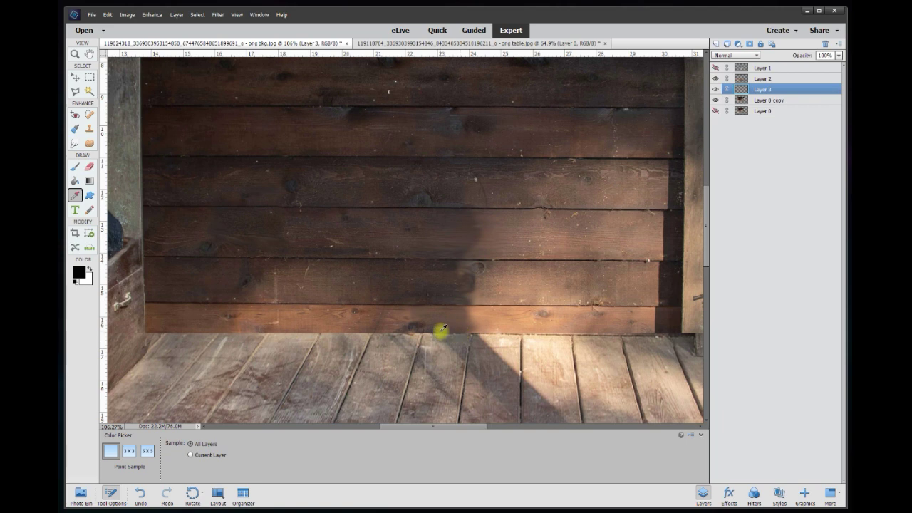
left_click(75, 166)
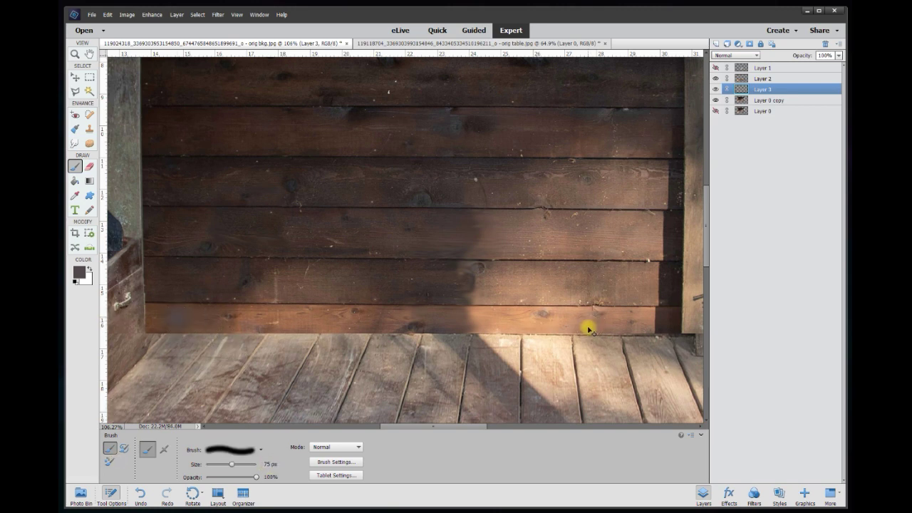
key("ctrl+z")
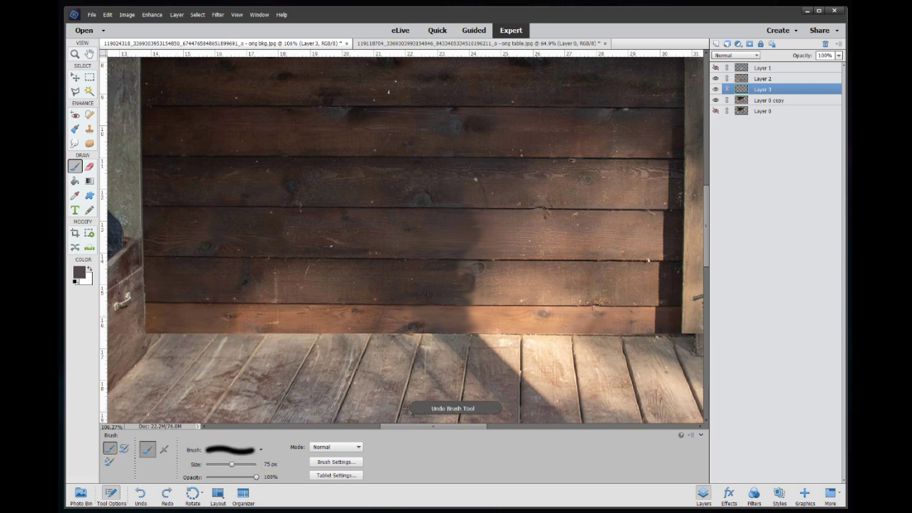
left_click(76, 195)
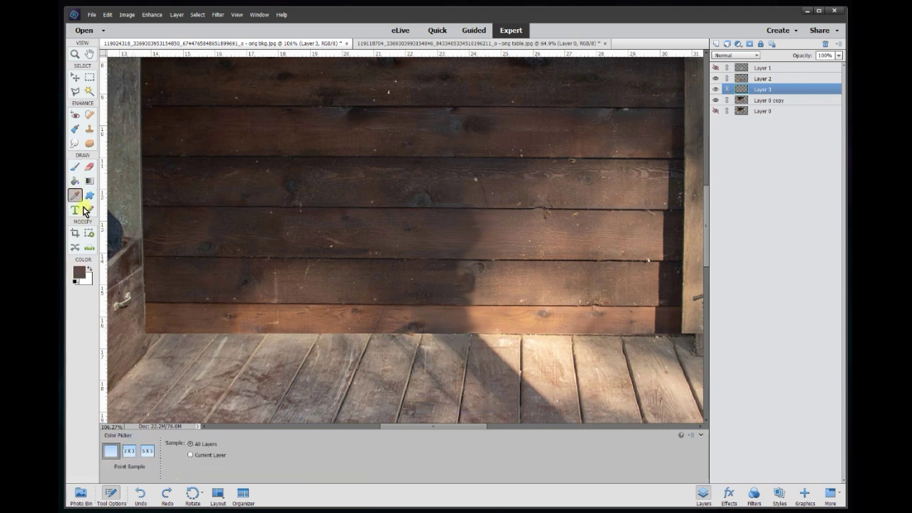
left_click(75, 169)
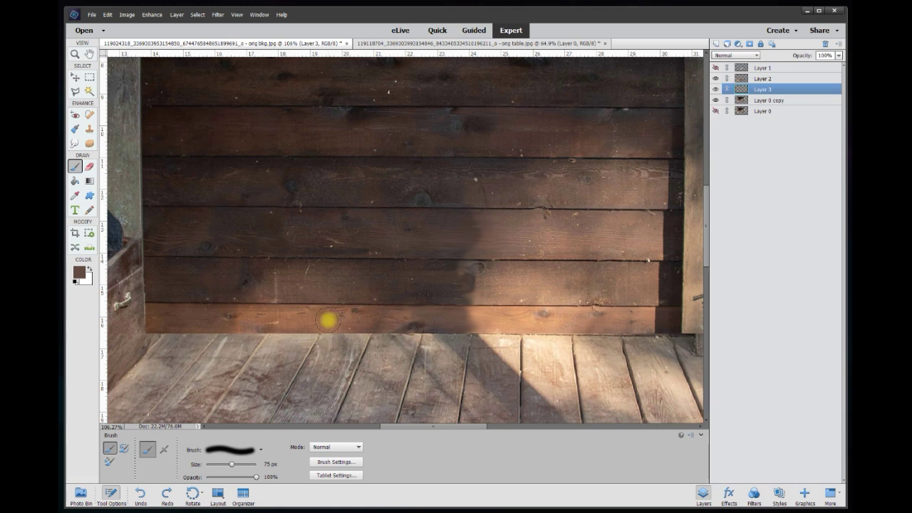
left_click(626, 322, "shift")
Step: Fade Layer 3 to 65% opacity and reselect Layer 3
left_click(80, 77)
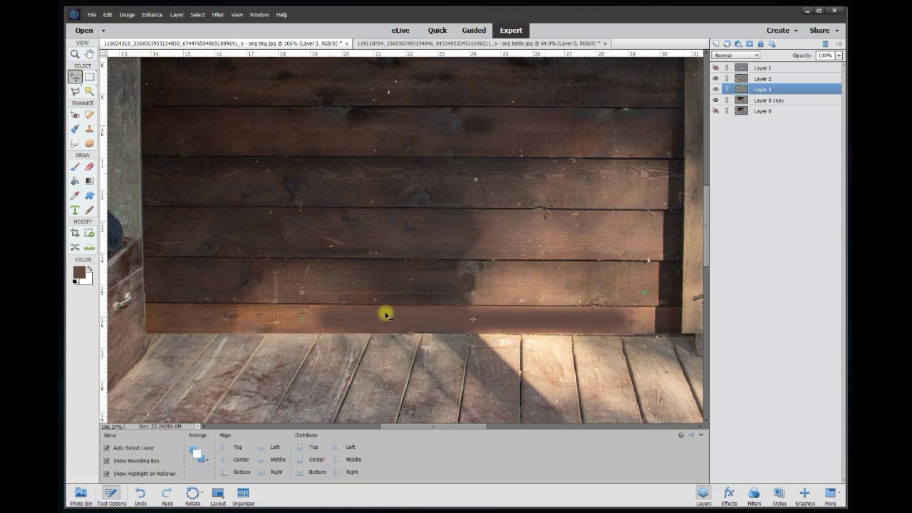
left_click(839, 56)
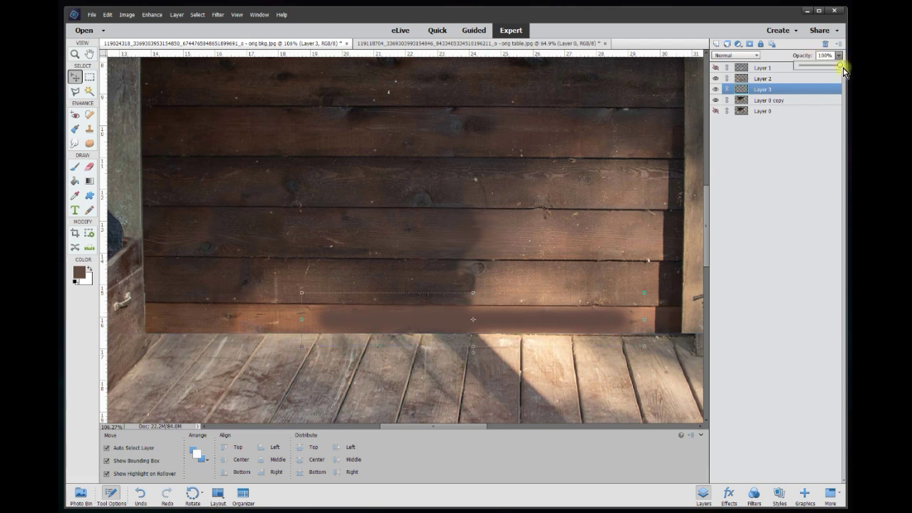
left_click_drag(840, 65, 821, 70)
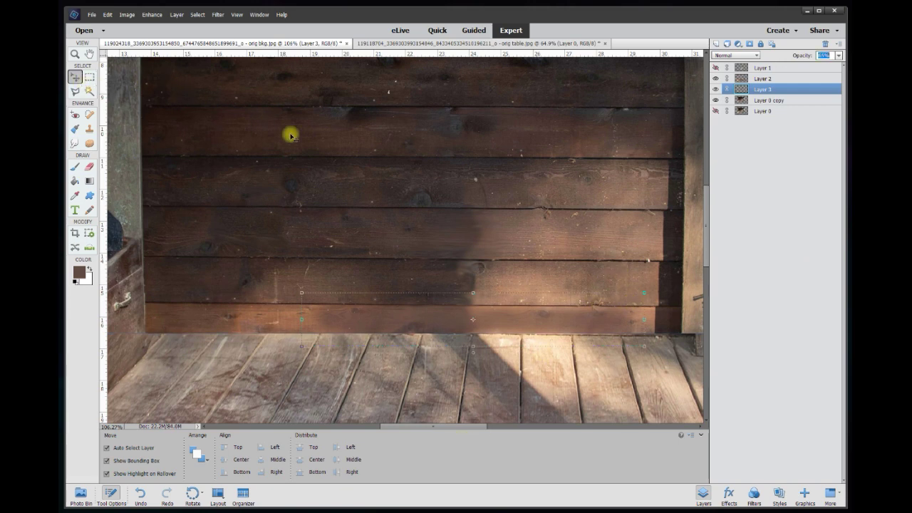
left_click(316, 166)
scroll(322, 175, "down", 3)
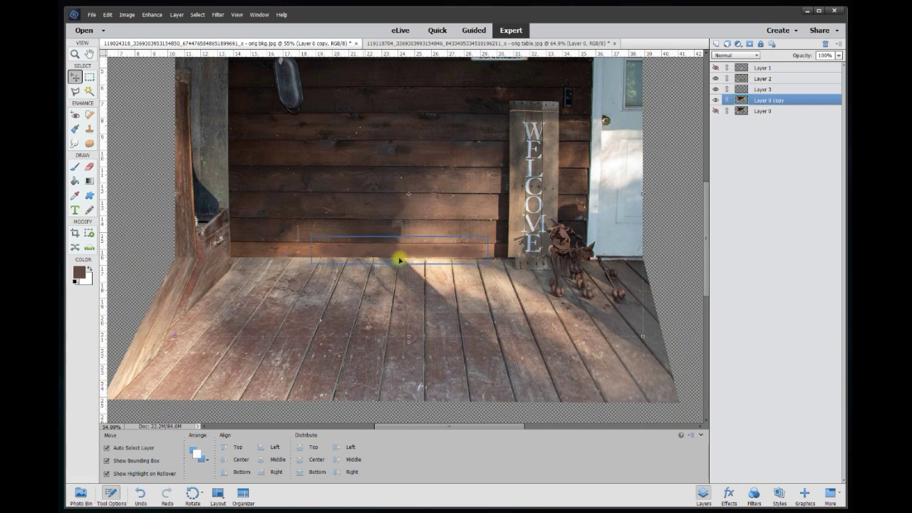
left_click(439, 252)
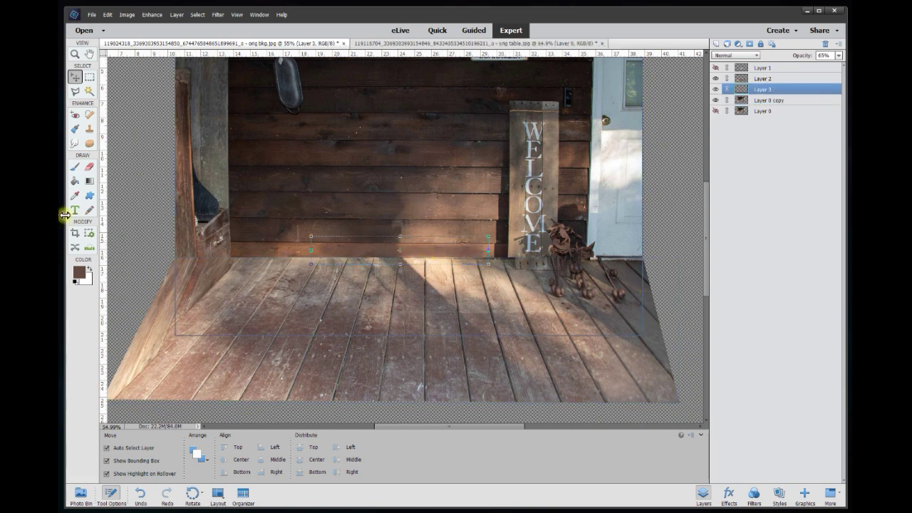
left_click(89, 166)
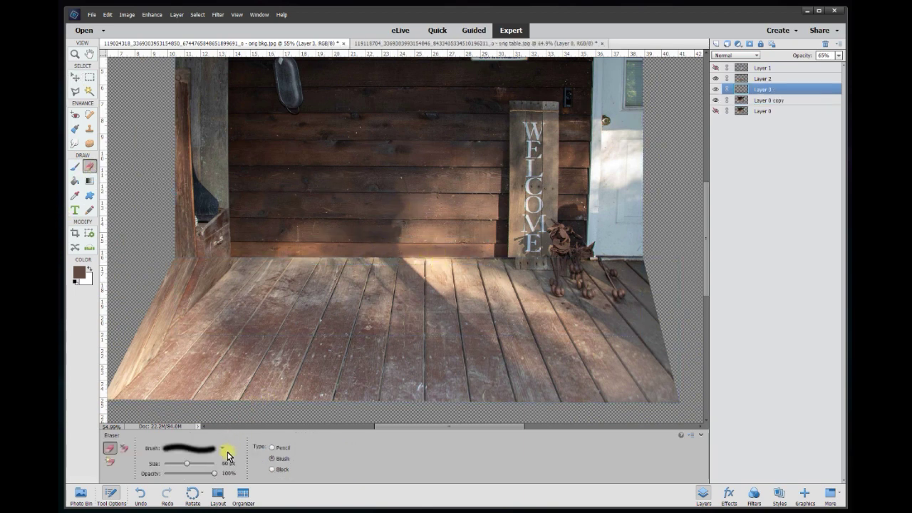
Step: Try a 500 px eraser, undo it, hide Layer 0, and toggle Layer 3 to compare
type("100")
type("500")
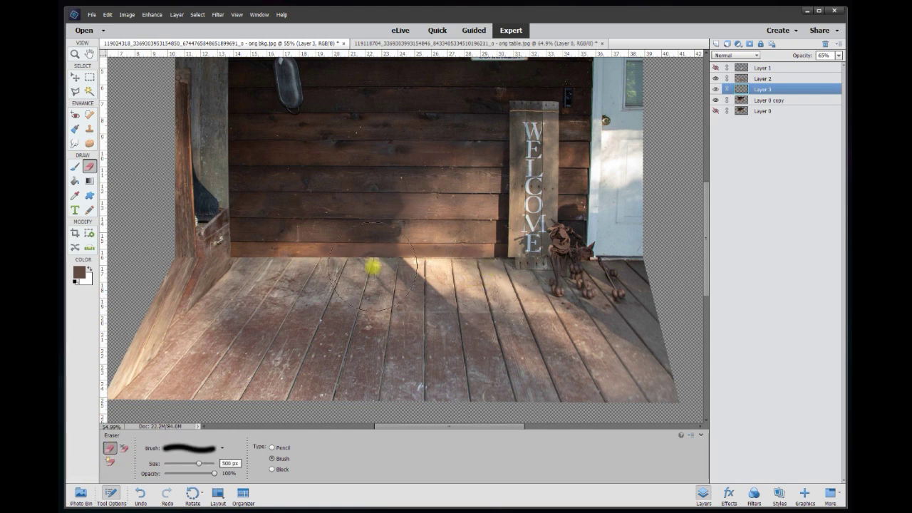
left_click(478, 271)
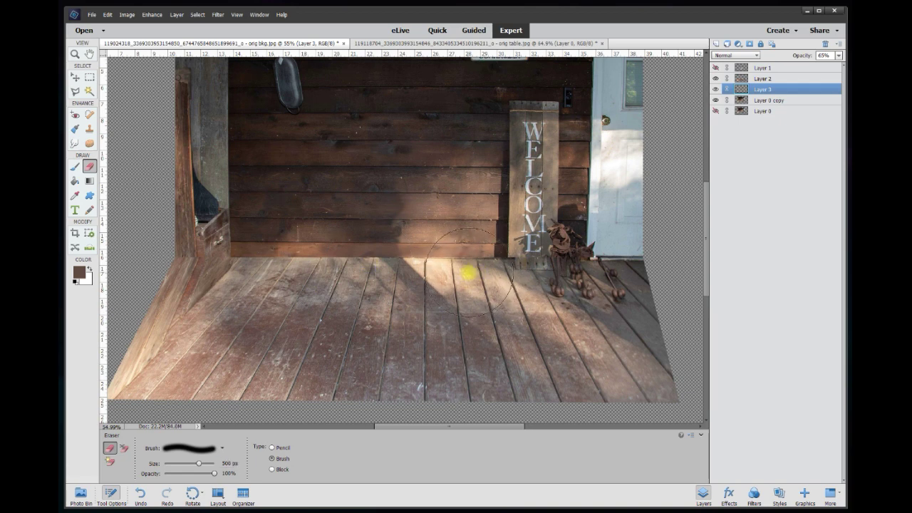
key("ctrl+z")
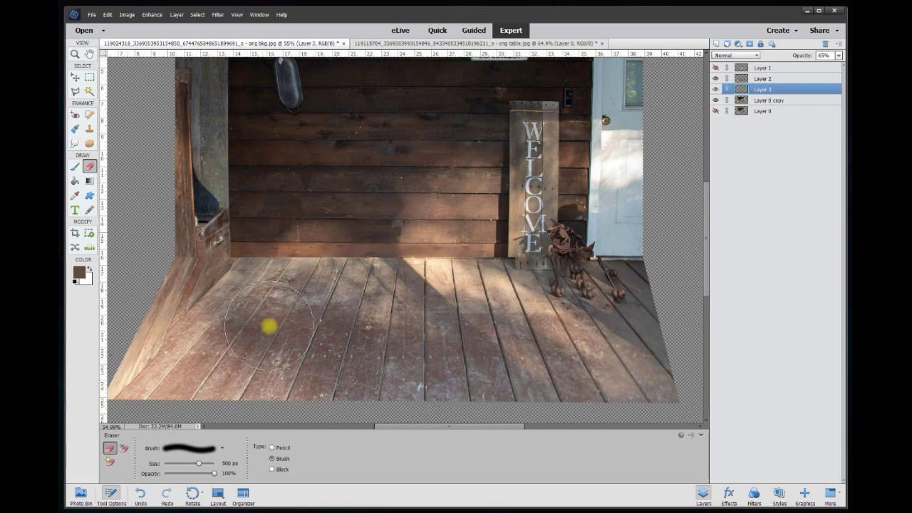
left_click(715, 111)
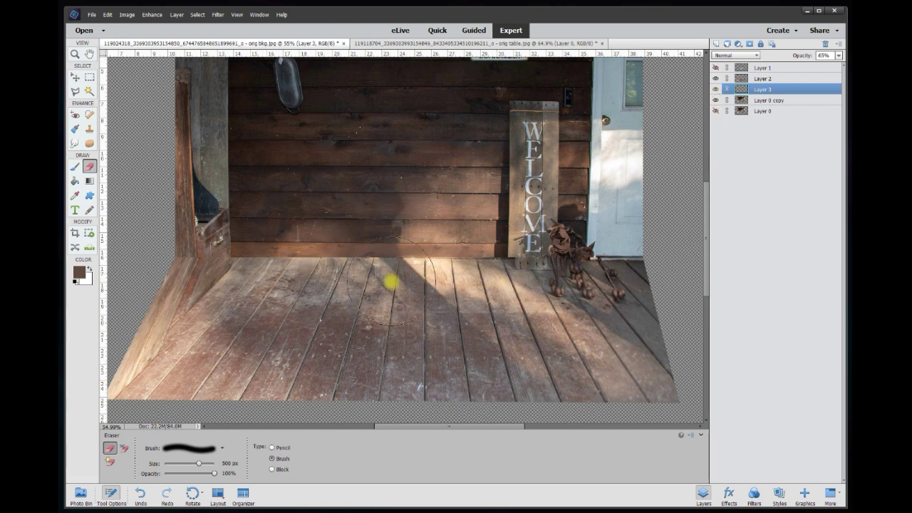
left_click(715, 90)
left_click(715, 90)
left_click(715, 89)
left_click(715, 89)
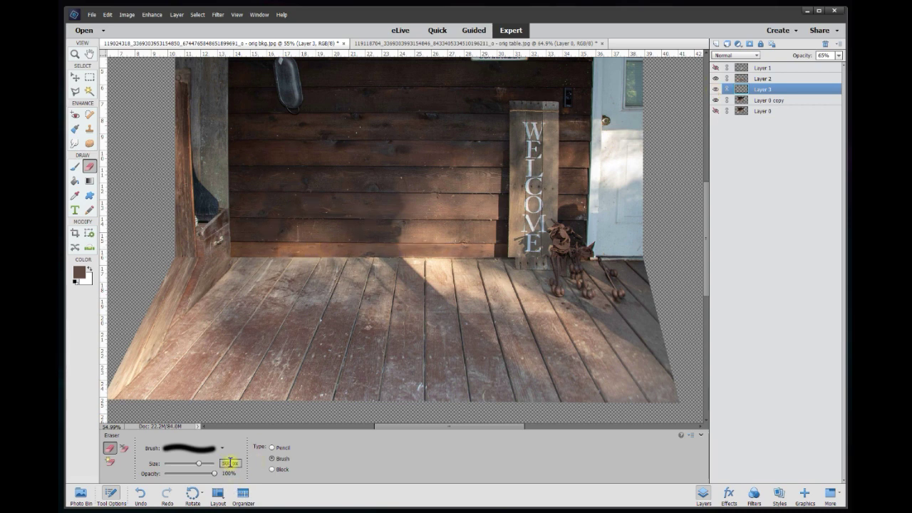
Step: Erase Layer 3 from the floor near the sign with a 250 px eraser, comparing visibility
key("Return")
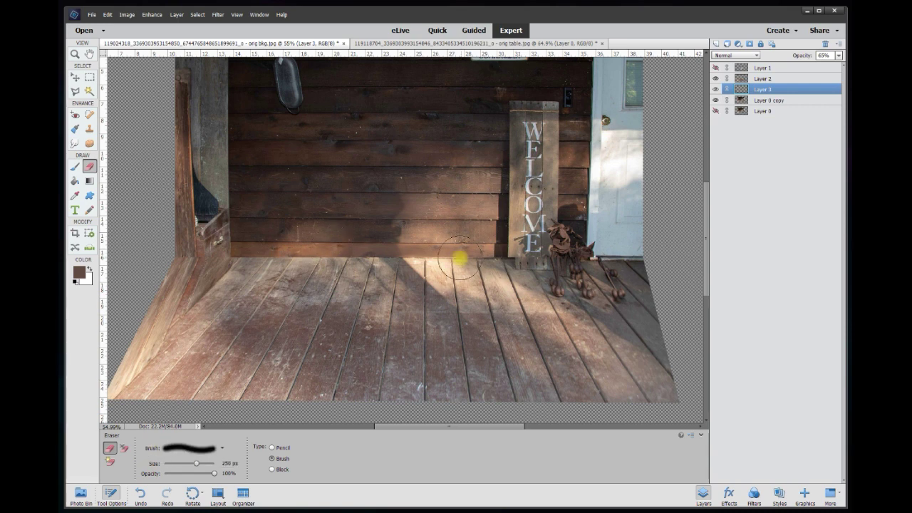
mouse_move(478, 263)
left_mouse_down()
mouse_move(521, 311)
mouse_move(498, 278)
mouse_move(354, 267)
mouse_move(413, 265)
left_mouse_up()
left_click(716, 89)
left_click(716, 89)
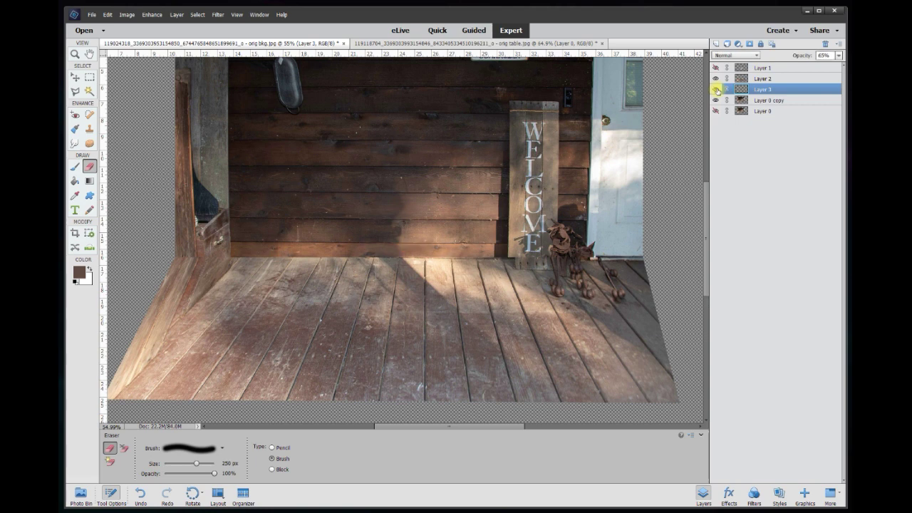
left_click(716, 90)
left_click(716, 89)
Step: On a new Layer 4, paint a 125 px wall-coloured stroke along the lower boards
left_click(717, 44)
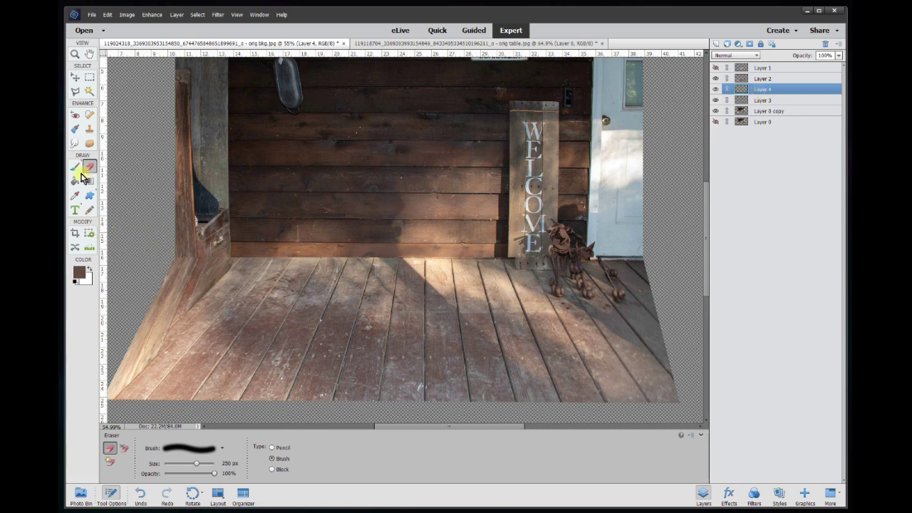
left_click(75, 195)
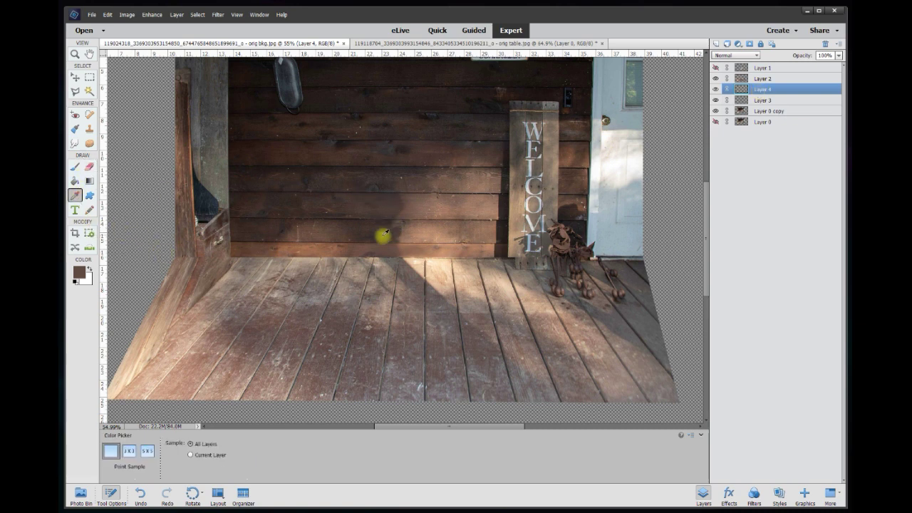
left_click(75, 166)
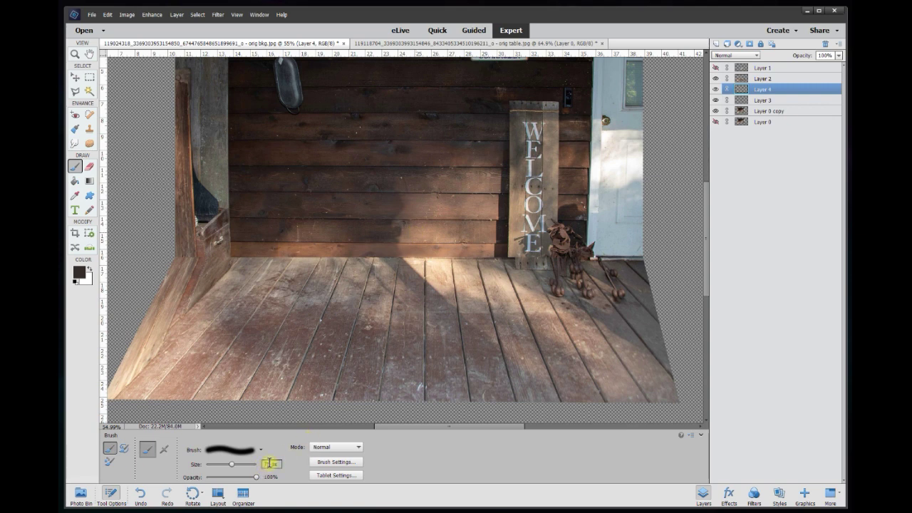
type("100")
type("125")
left_click_drag(321, 228, 480, 231)
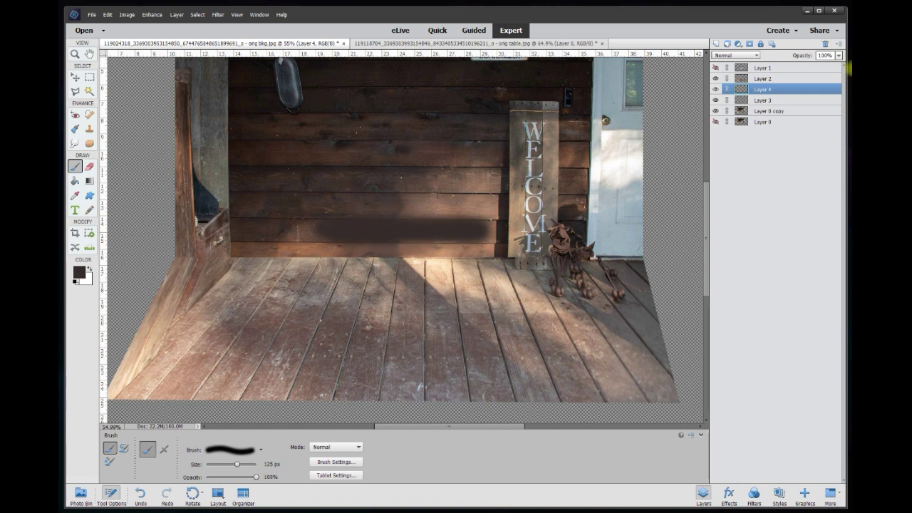
Step: Set Layer 4's opacity to 75%
left_click(838, 56)
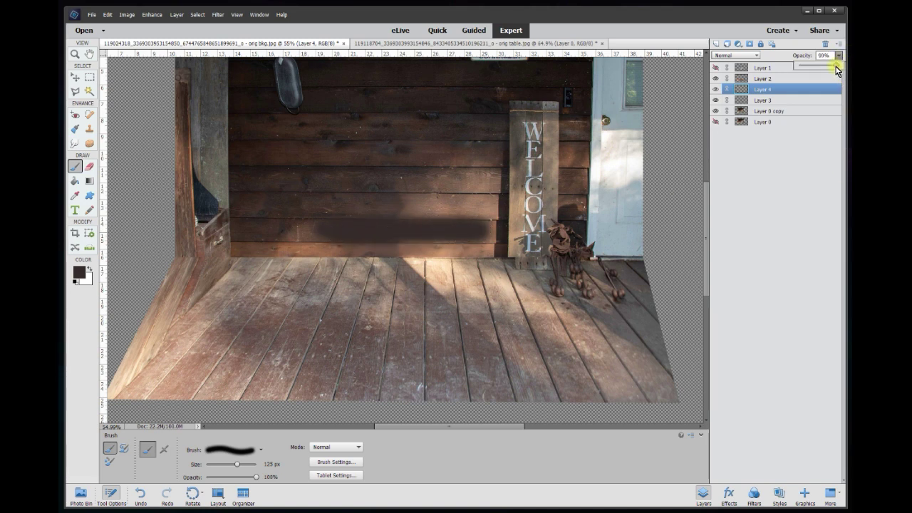
left_click_drag(837, 69, 833, 72)
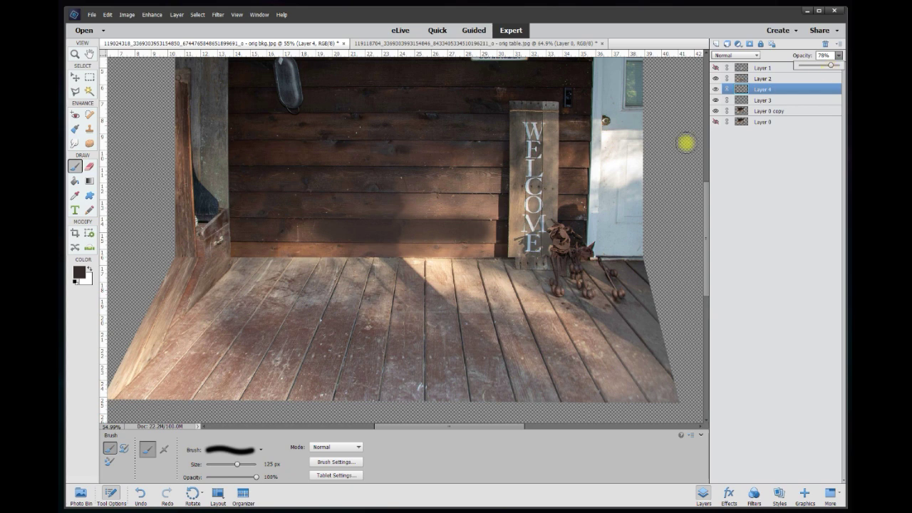
type("75")
key("Return")
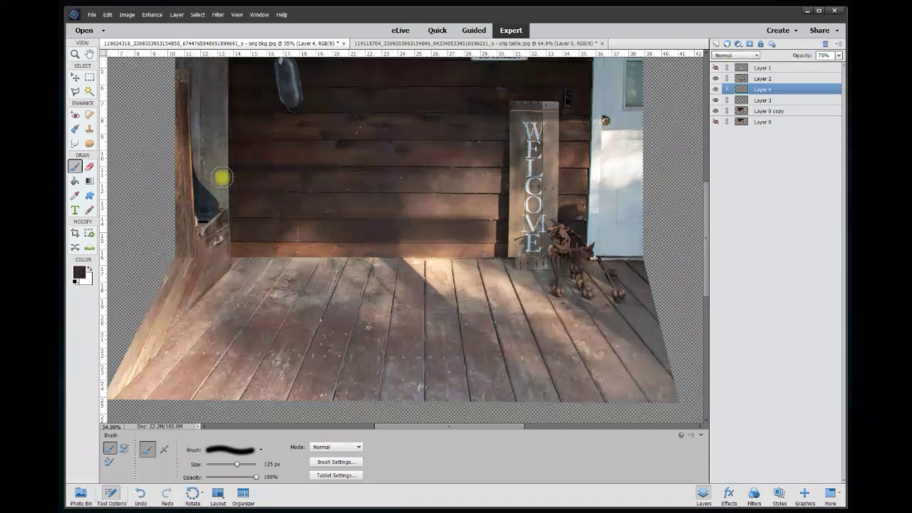
Step: Set the eraser to 50 px and toggle Layer 4's visibility to compare
left_click(89, 169)
left_click(231, 463)
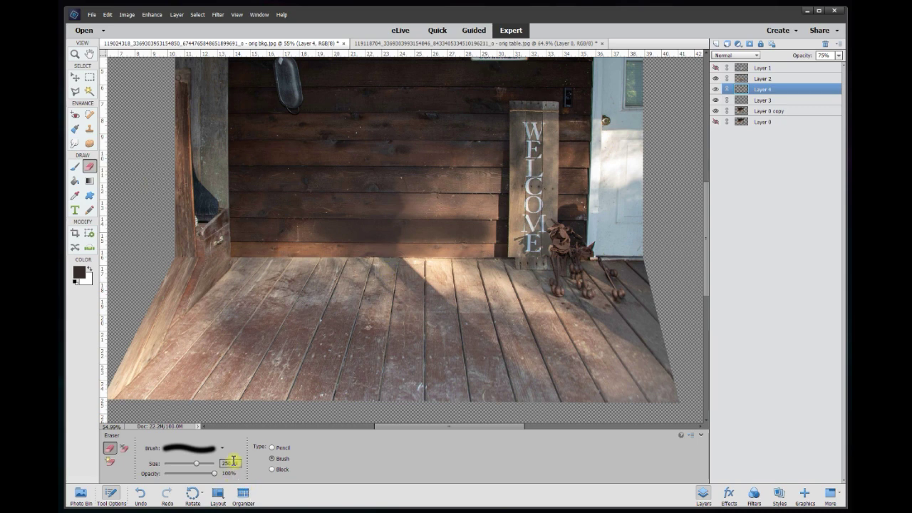
type("300")
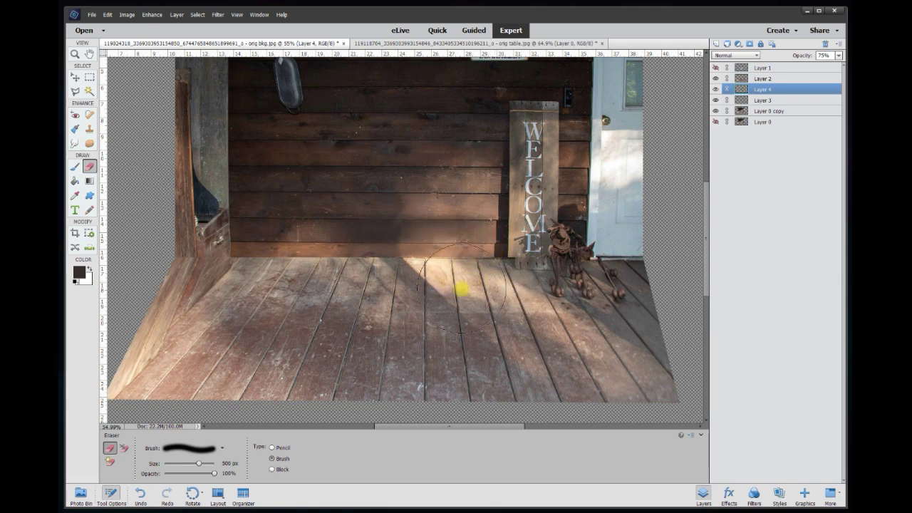
left_click(716, 90)
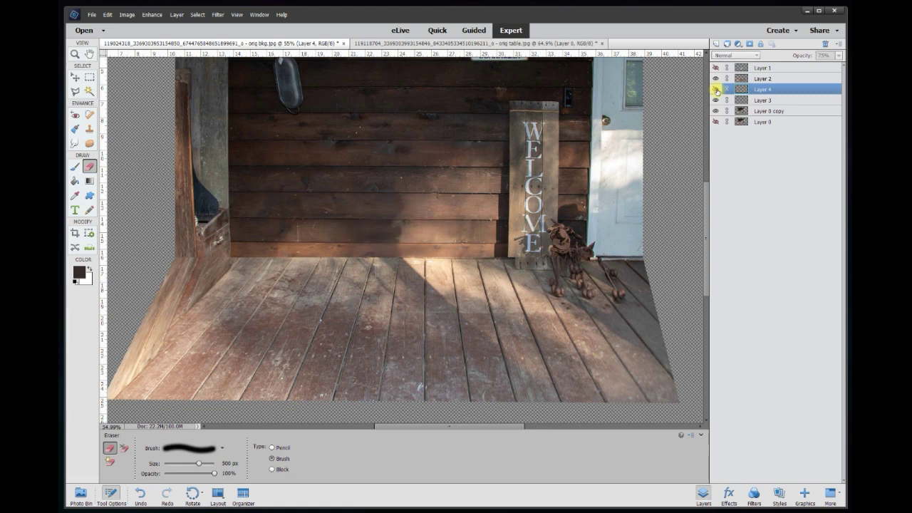
left_click(716, 90)
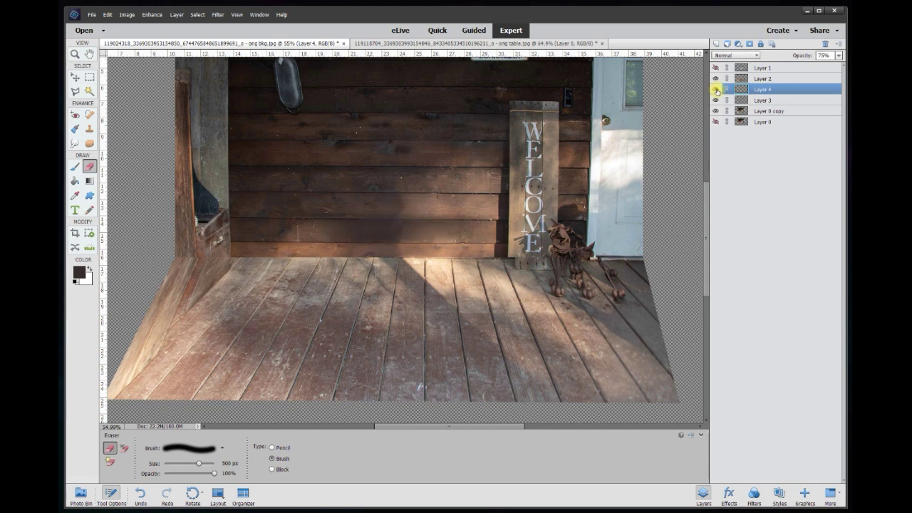
left_click(716, 90)
left_click(716, 89)
key("Return")
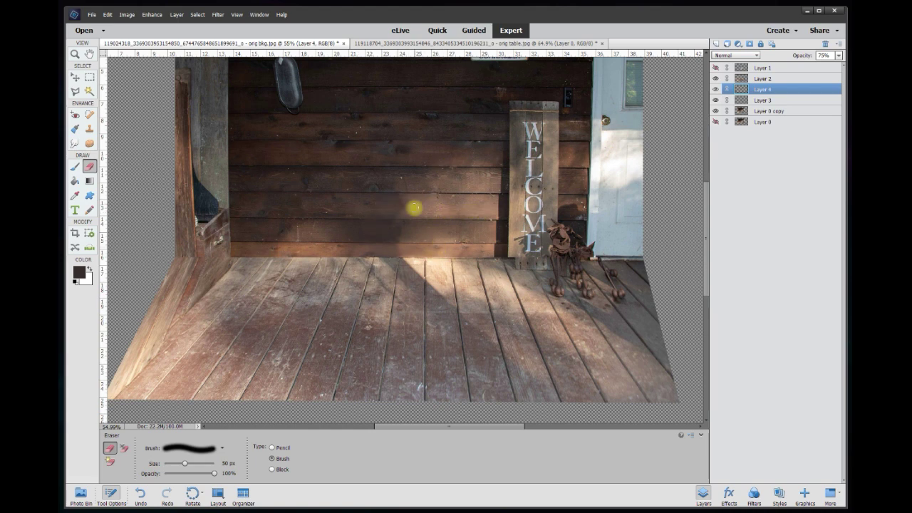
Step: On a new Layer 5, paint a dark brown stroke sampled from the wall
left_click(716, 44)
left_click(74, 196)
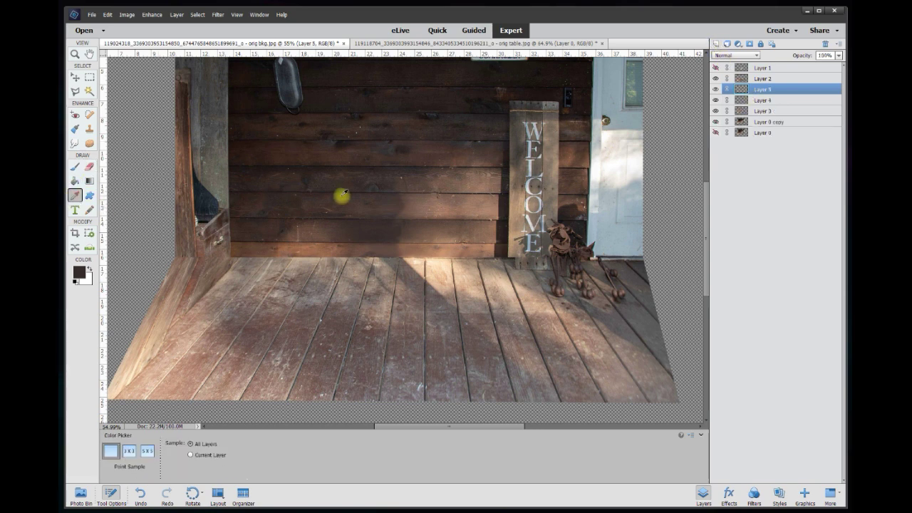
left_click(402, 197)
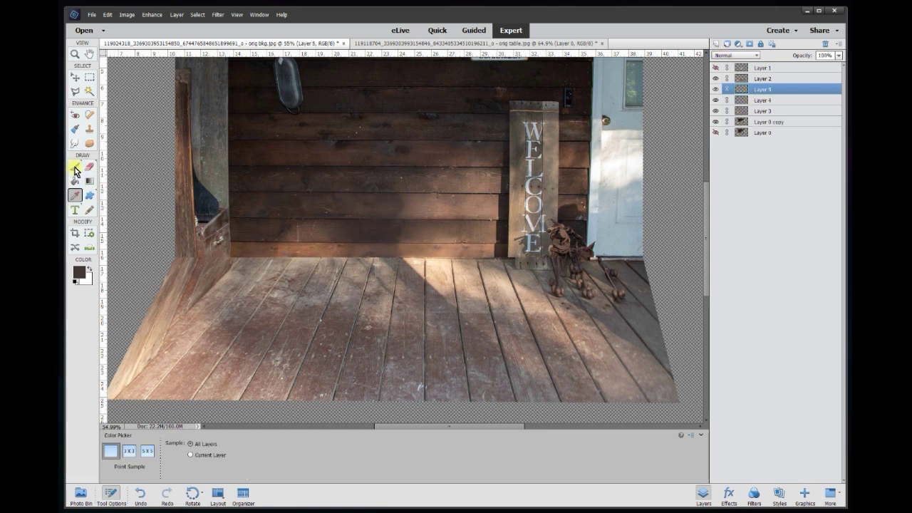
left_click(74, 166)
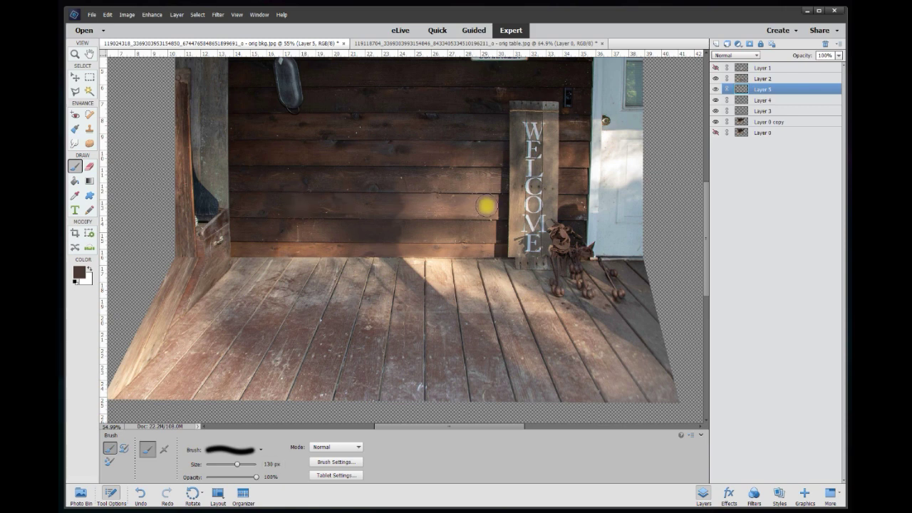
left_click_drag(489, 207, 490, 207)
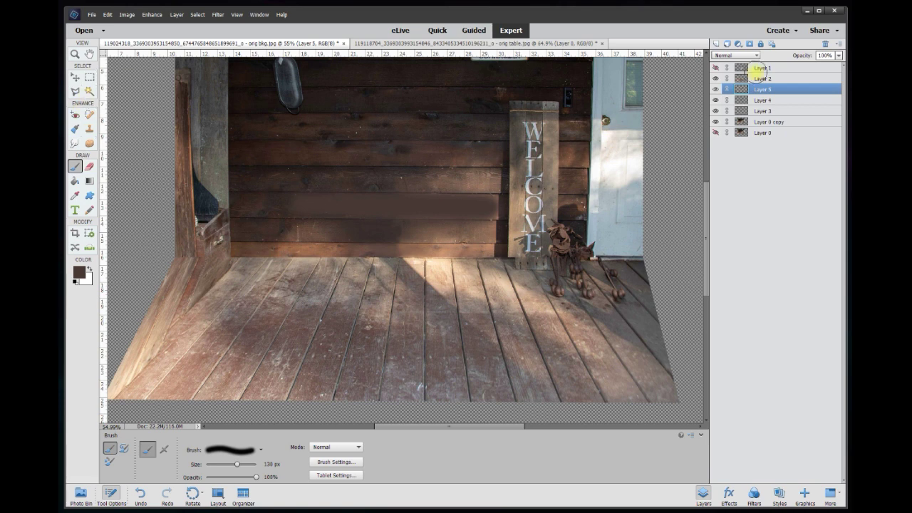
Step: Set Layer 5's opacity to 75%
left_click(837, 56)
left_click_drag(841, 68, 830, 73)
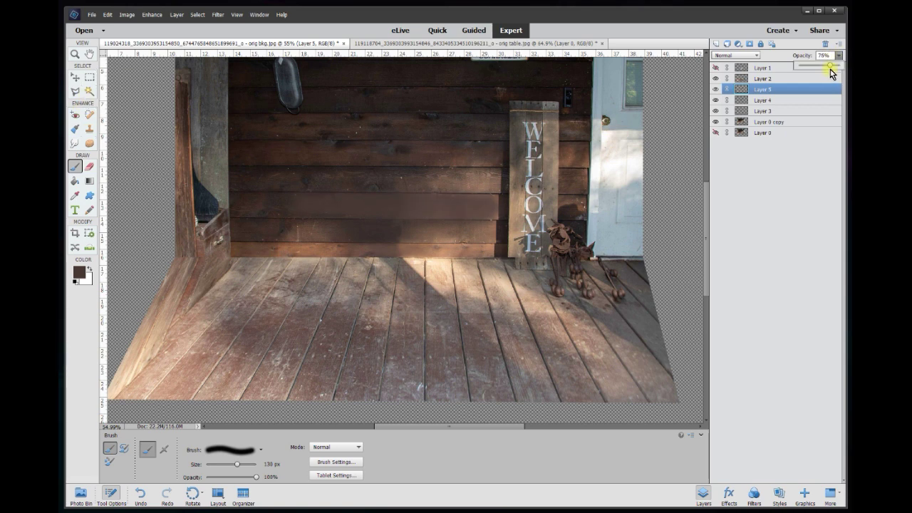
left_click(823, 56)
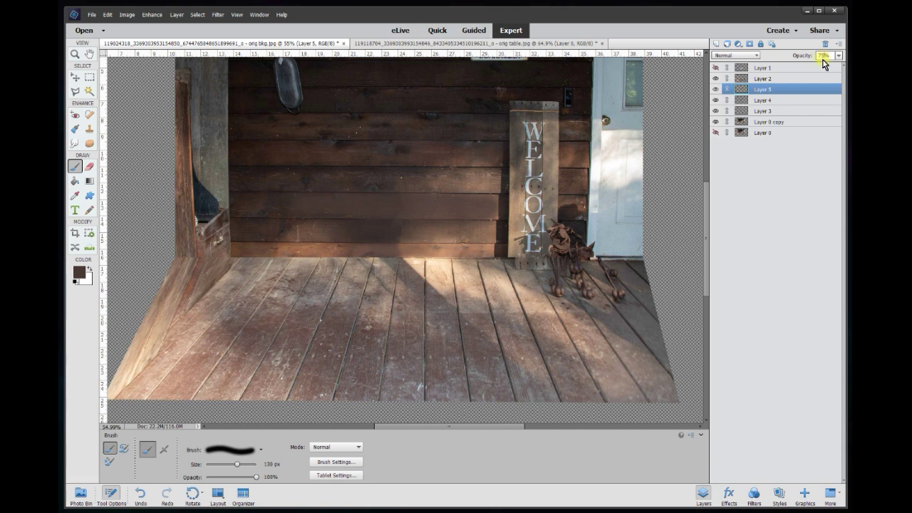
Step: Erase part of Layer 5 with a 250 px eraser, then undo the stroke
left_click(89, 166)
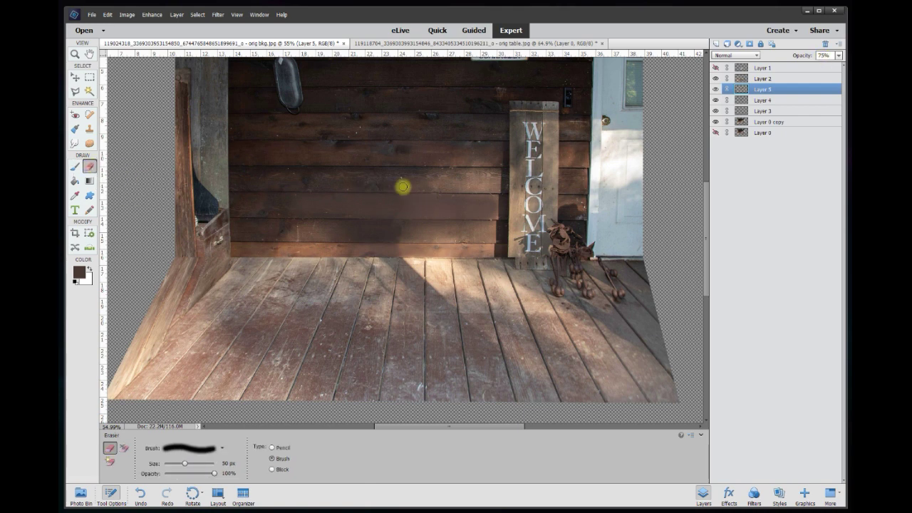
key("Return")
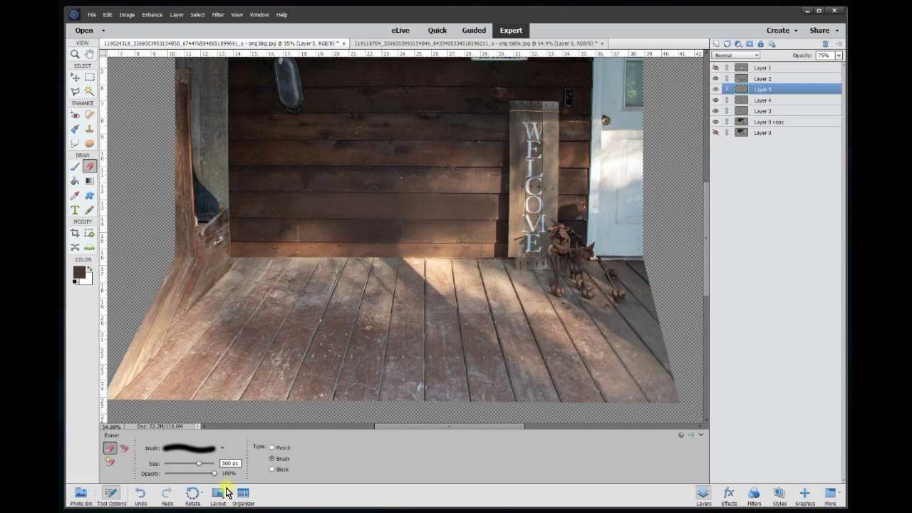
type("250")
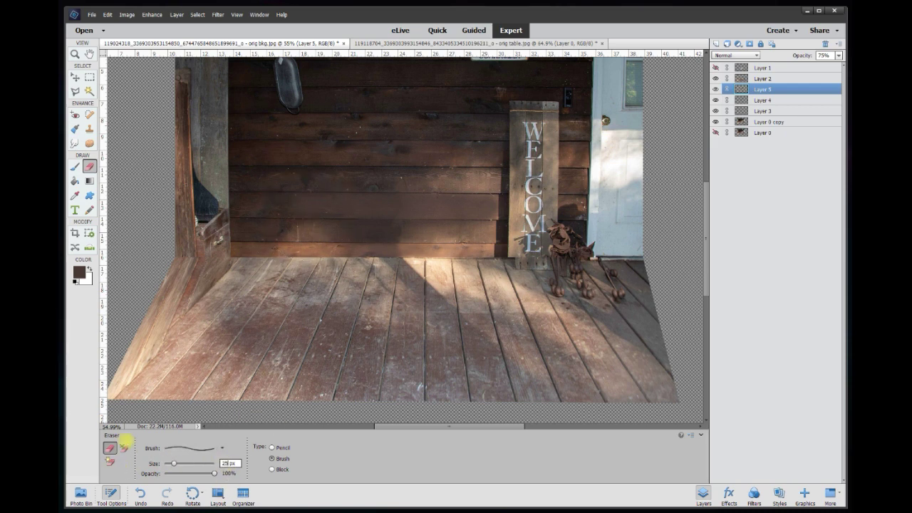
key("Return")
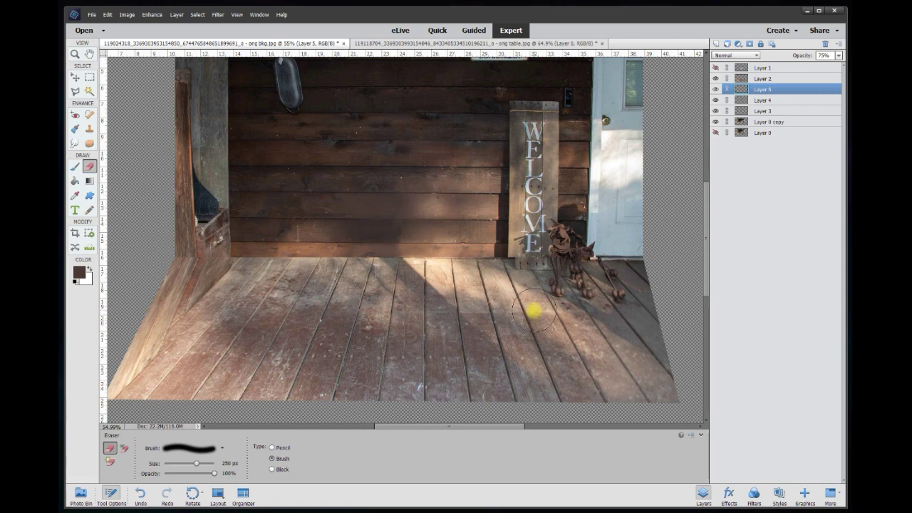
key("ctrl+z")
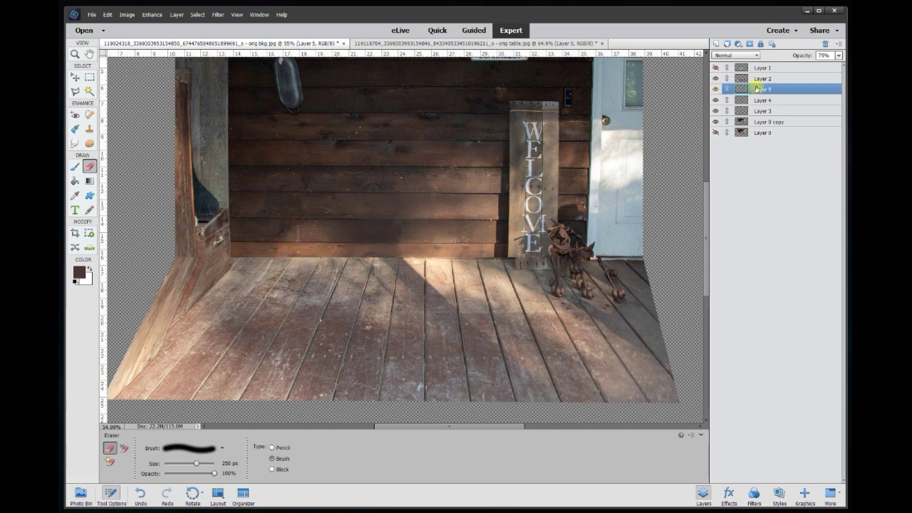
Step: Darken Layer 5 to brightness -30 with Brightness/Contrast
left_click(151, 15)
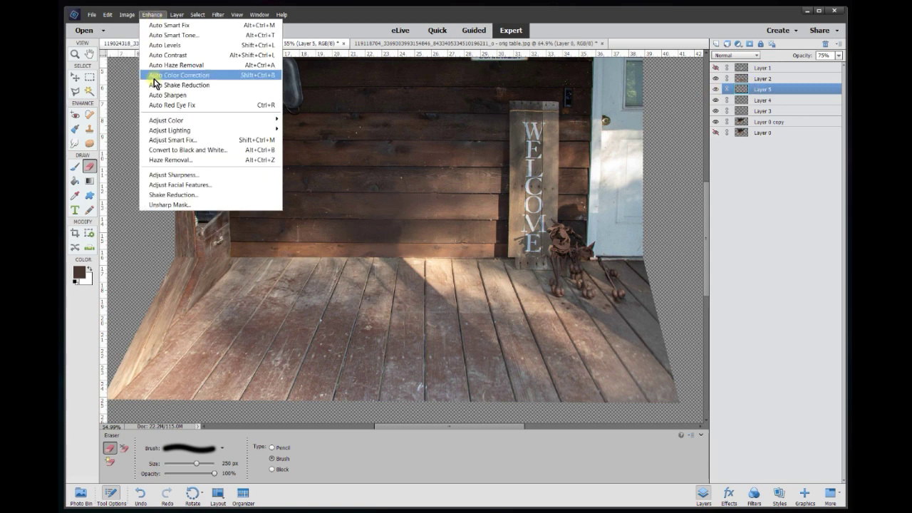
mouse_move(260, 131)
left_click(285, 140)
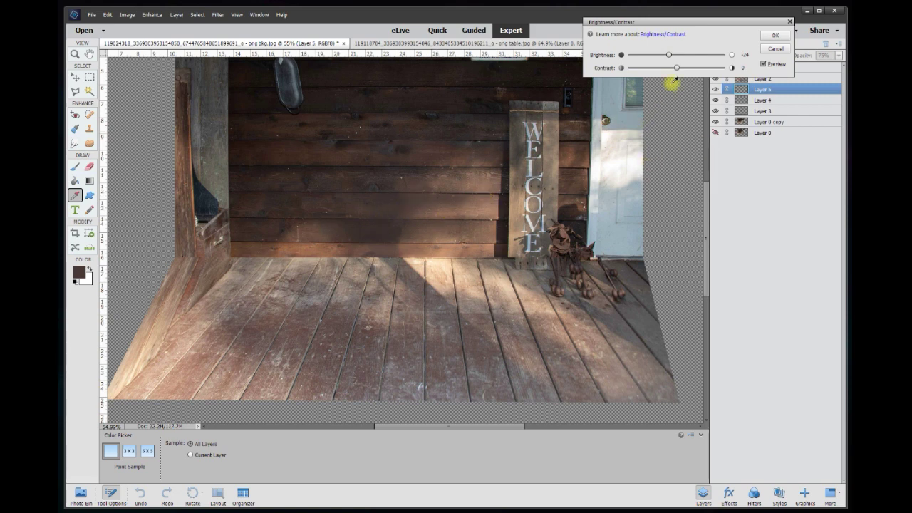
left_click(771, 38)
key("e")
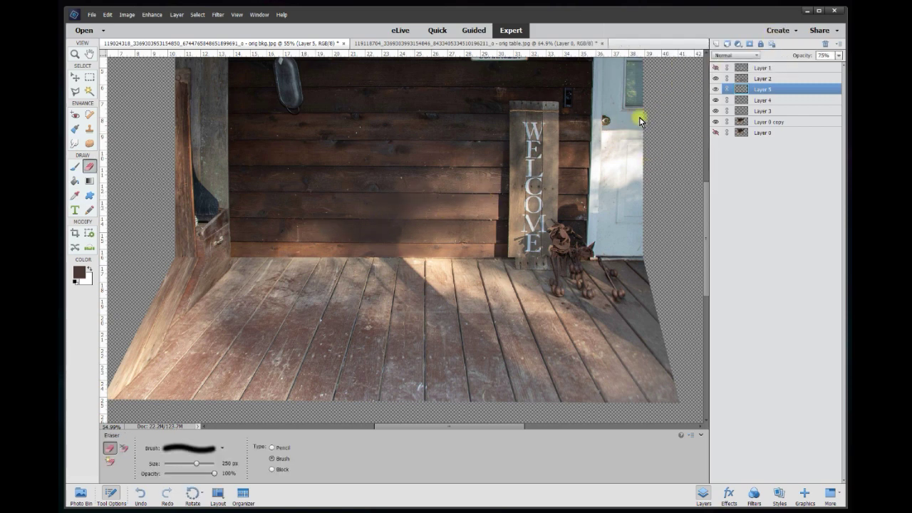
Step: Select Layer 4 and darken it to brightness -47
left_click(74, 78)
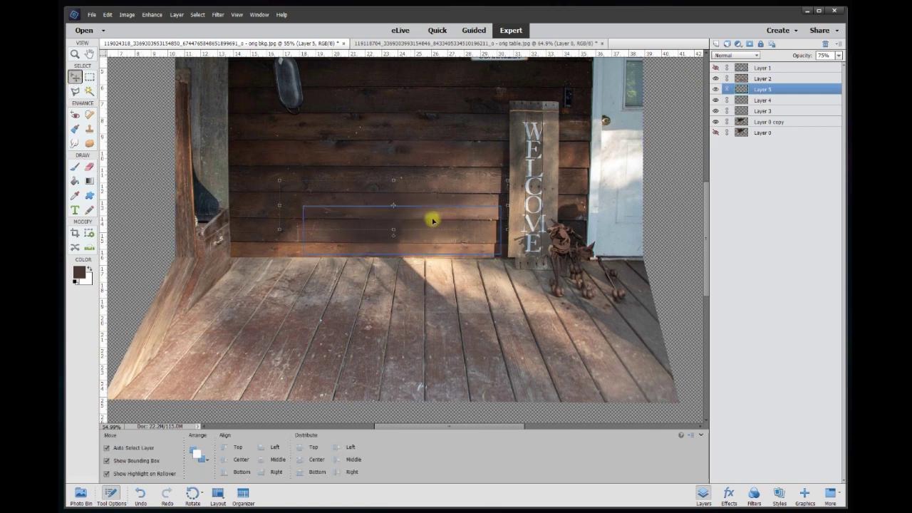
left_click(379, 238)
left_click(152, 15)
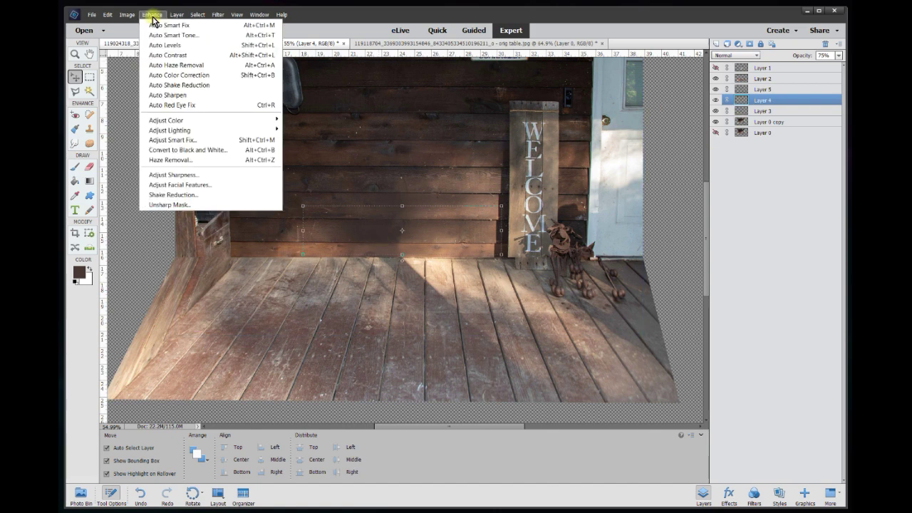
mouse_move(171, 130)
left_click(313, 140)
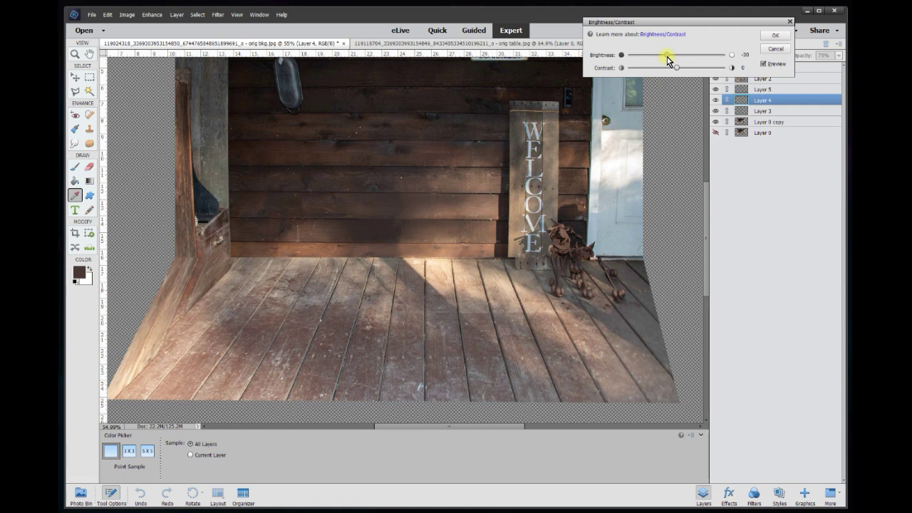
left_click_drag(666, 56, 661, 60)
left_click(775, 35)
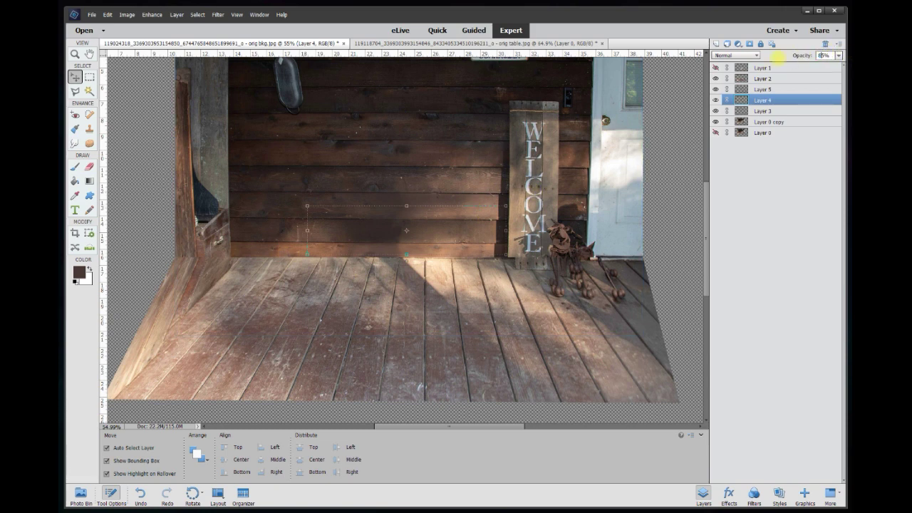
left_click(518, 368)
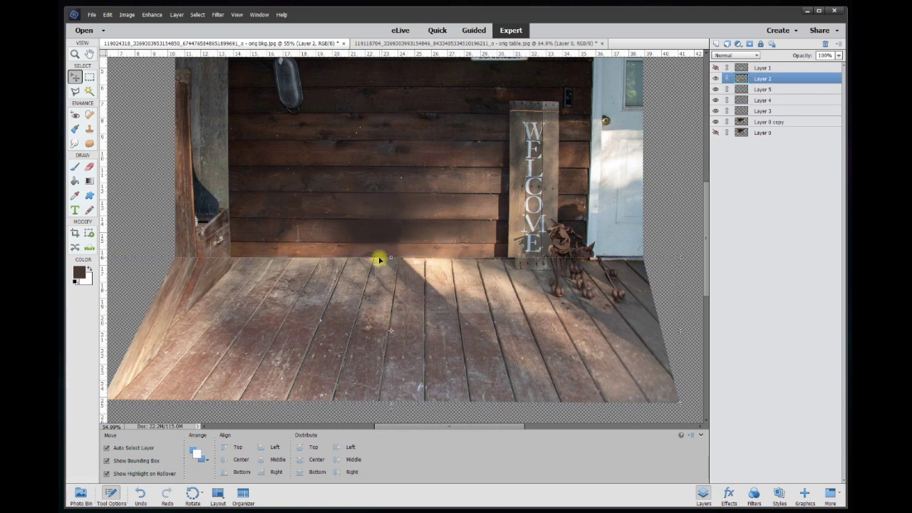
Step: Show the table layer, nudge the table on the porch floor, hide it, and select Layer 3
left_click_drag(705, 236, 717, 206)
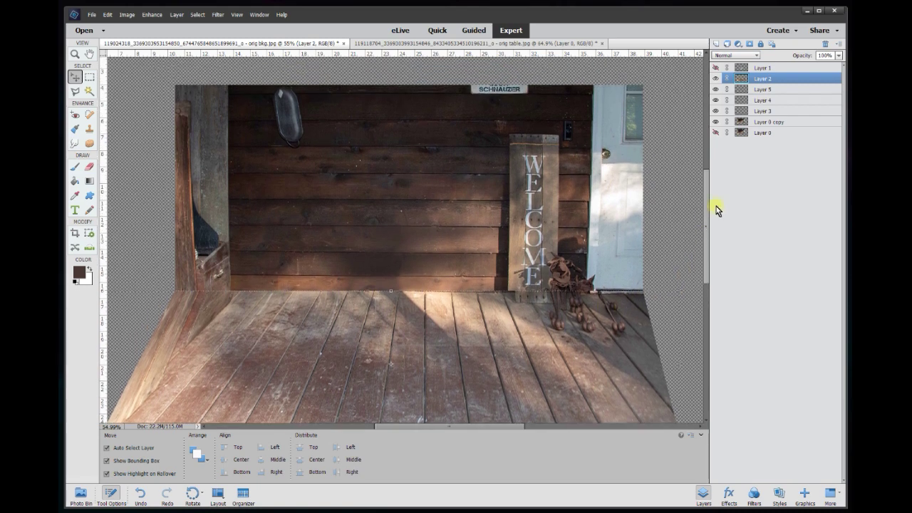
left_click(717, 67)
left_click_drag(427, 254, 423, 254)
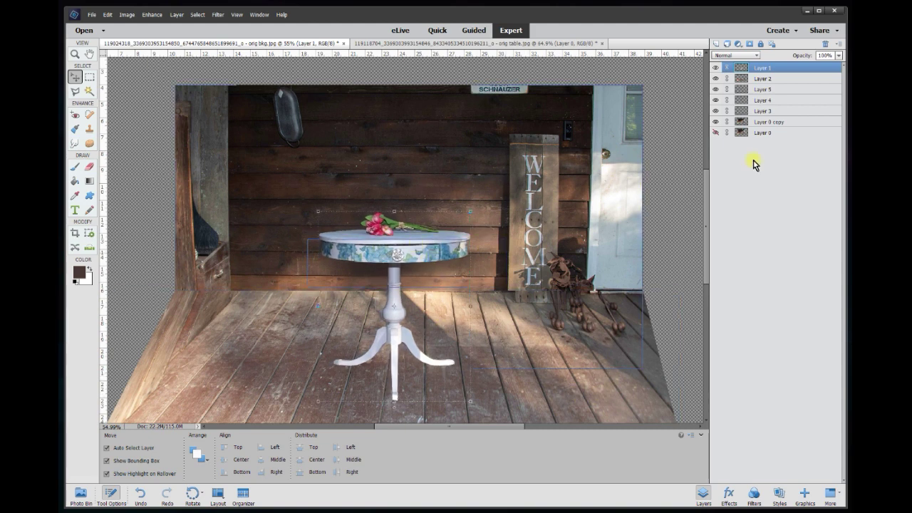
left_click(716, 67)
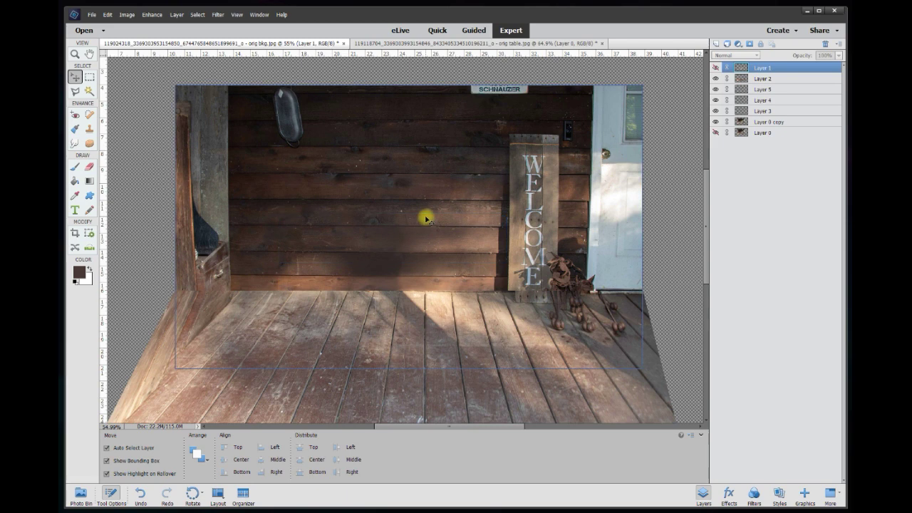
left_click(422, 163)
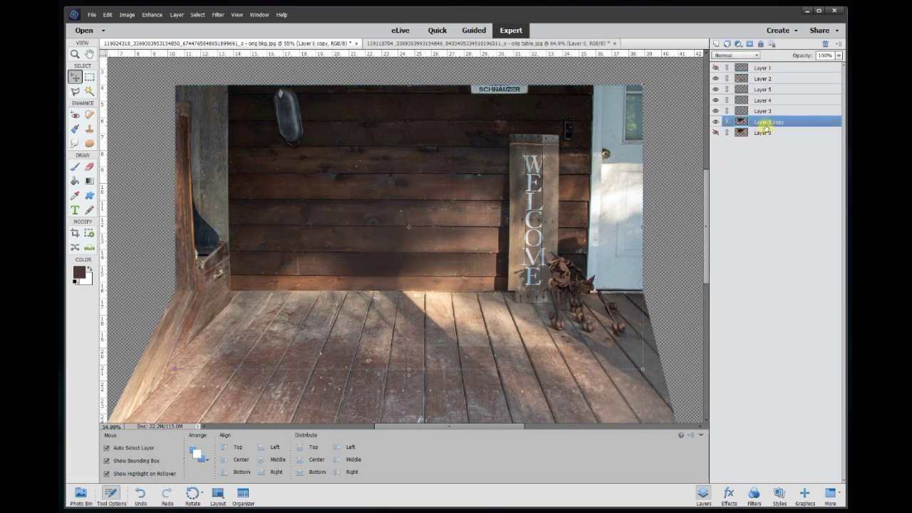
left_click(430, 239)
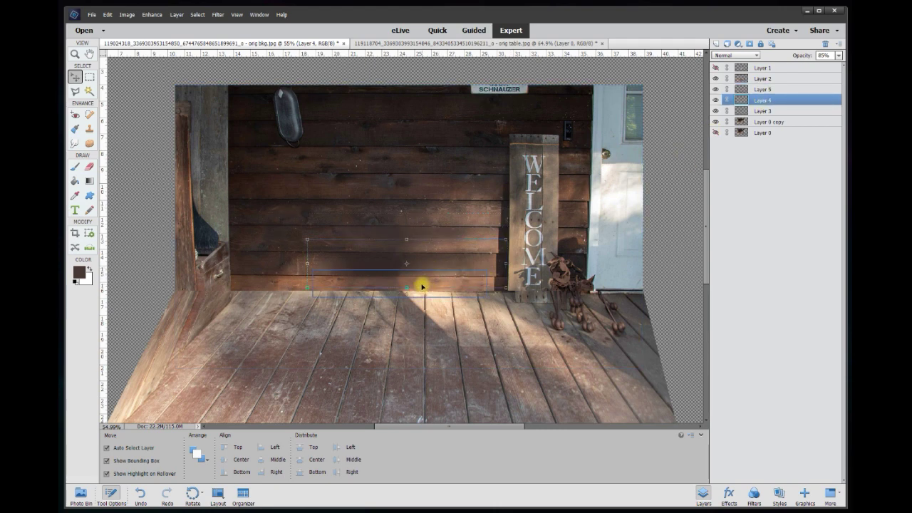
left_click(422, 288)
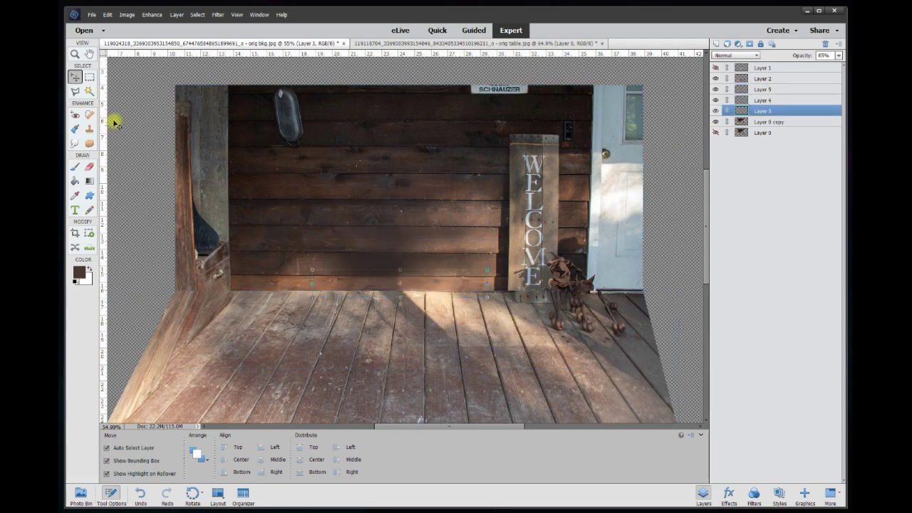
left_click(146, 15)
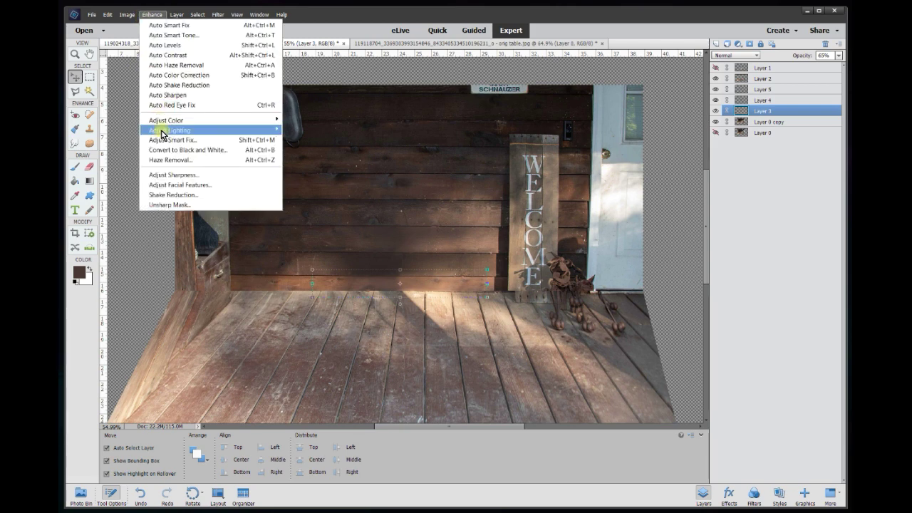
Step: Darken Layer 3 to brightness -52 with Brightness/Contrast
mouse_move(265, 129)
left_click(299, 140)
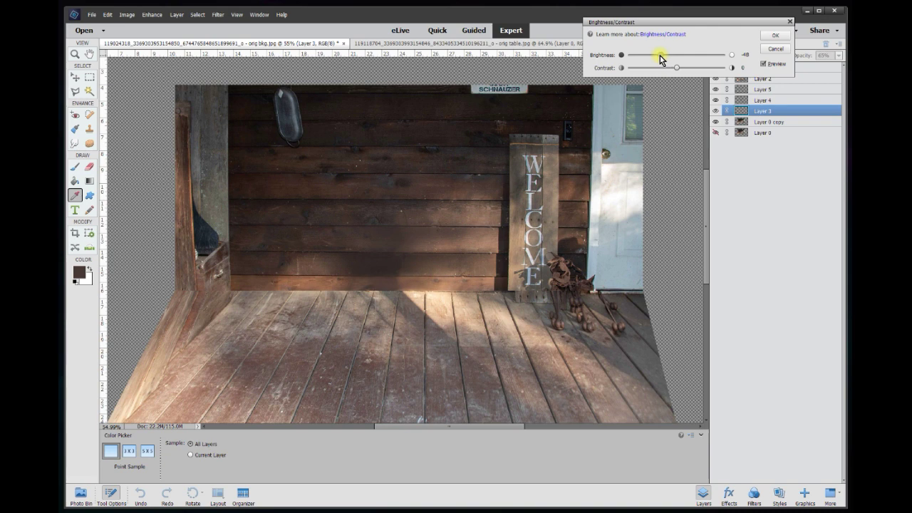
left_click(774, 36)
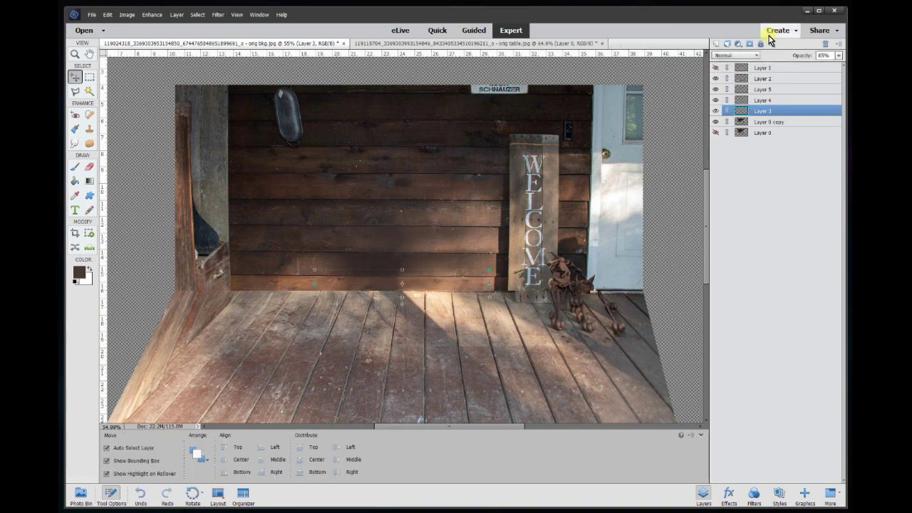
Step: Merge Layer 5 through Layer 0 copy into one layer and toggle visibility to check it
left_click(784, 90)
left_click(773, 123, "shift")
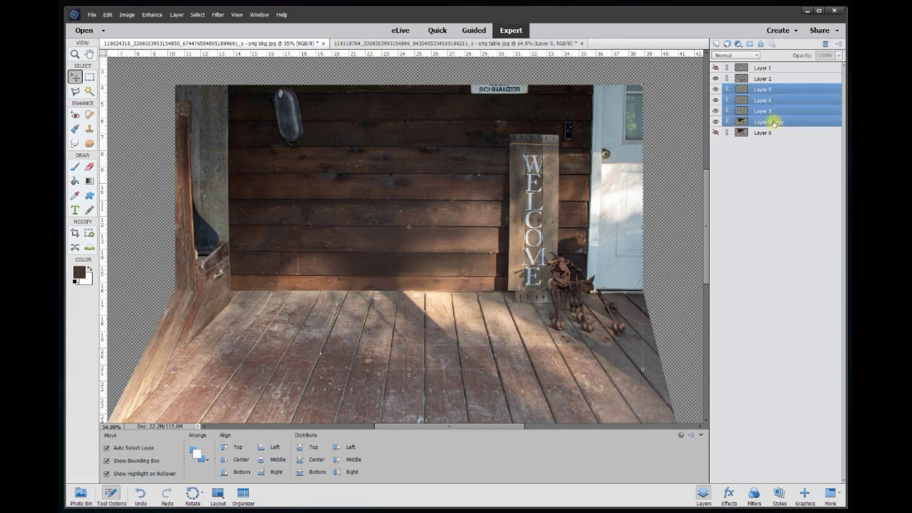
right_click(773, 123)
left_click(802, 298)
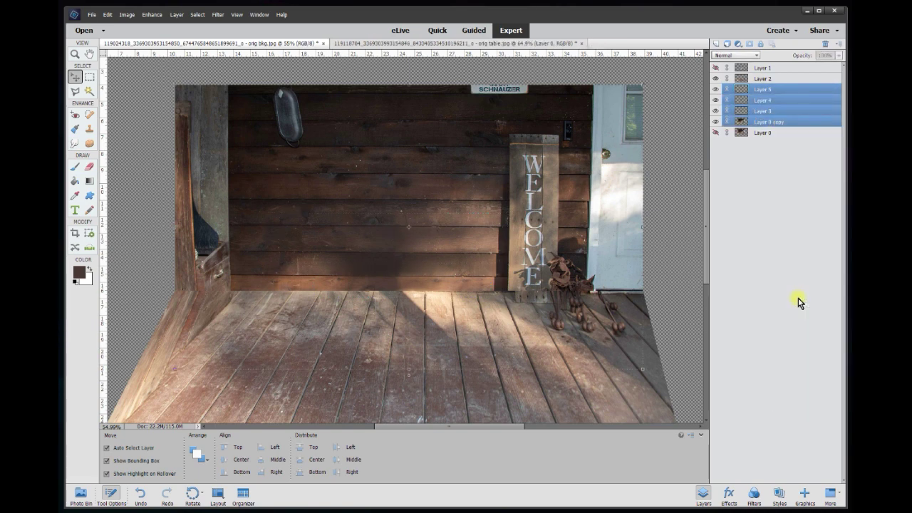
left_click(717, 100)
left_click(717, 89)
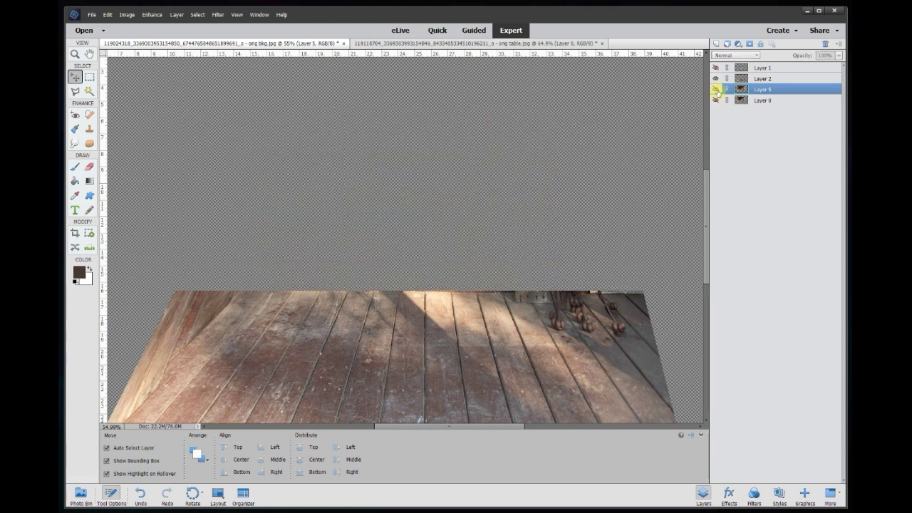
left_click(717, 100)
left_click(717, 89)
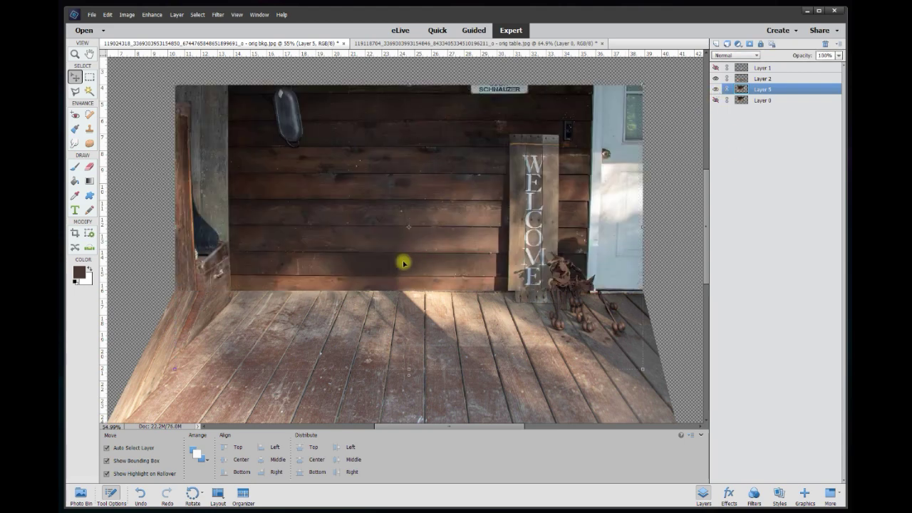
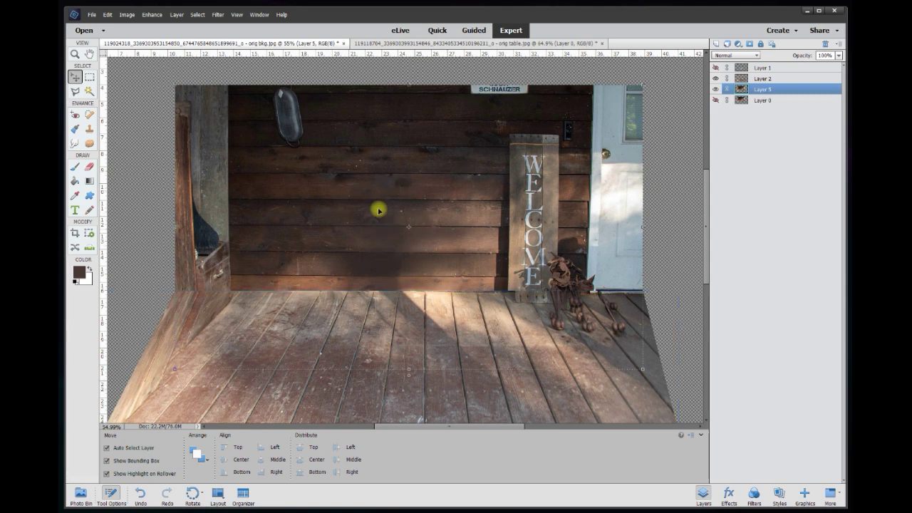
Step: Show the table-with-tulips Layer 1 and delete Layer 0
left_click(716, 68)
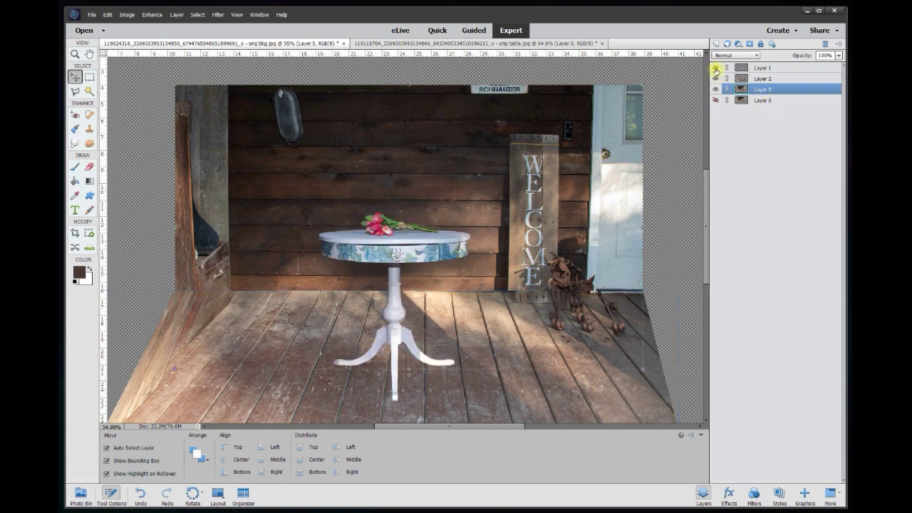
right_click(764, 102)
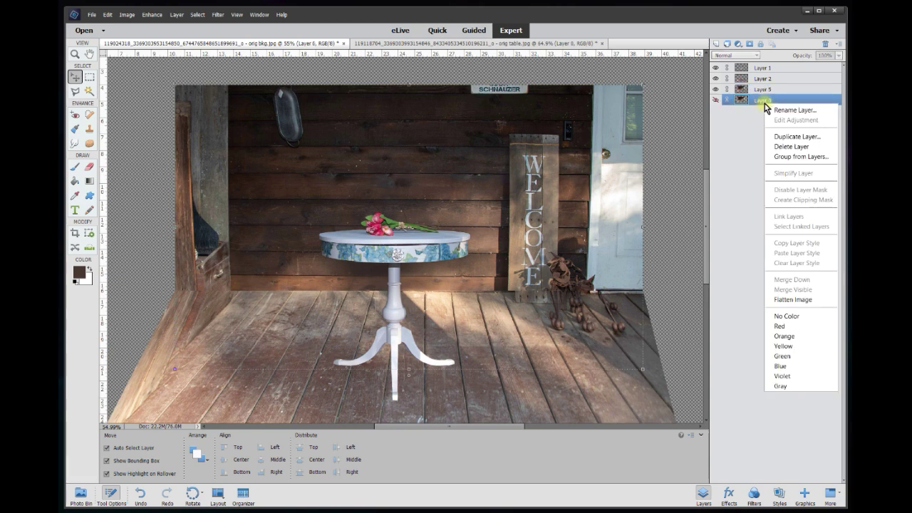
left_click(791, 146)
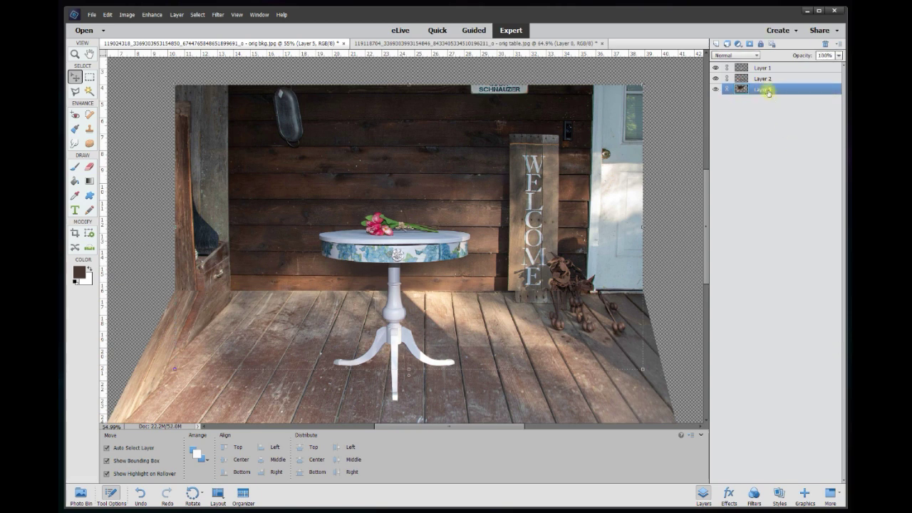
Step: Duplicate porch Layer 5, hide the copy and place it beneath Layer 5
right_click(764, 91)
left_click(789, 125)
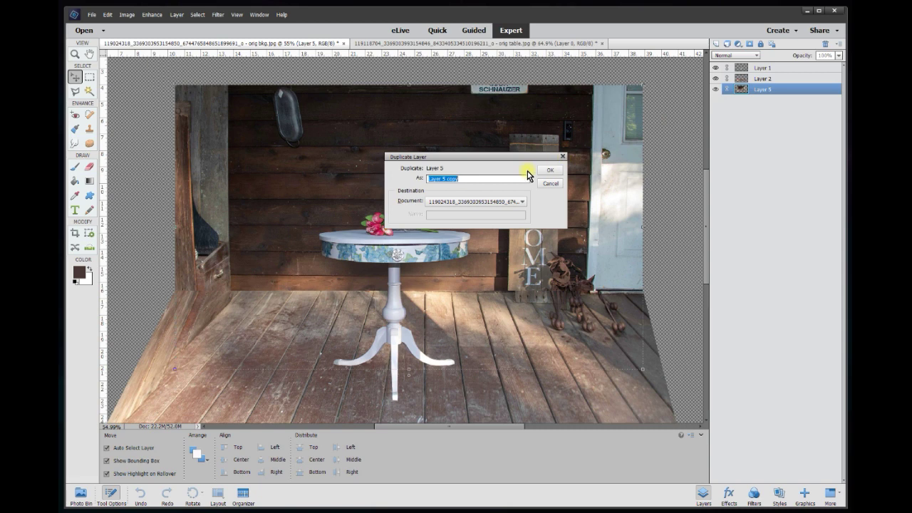
left_click(551, 171)
left_click(716, 90)
left_click_drag(776, 91, 770, 110)
left_click(757, 88)
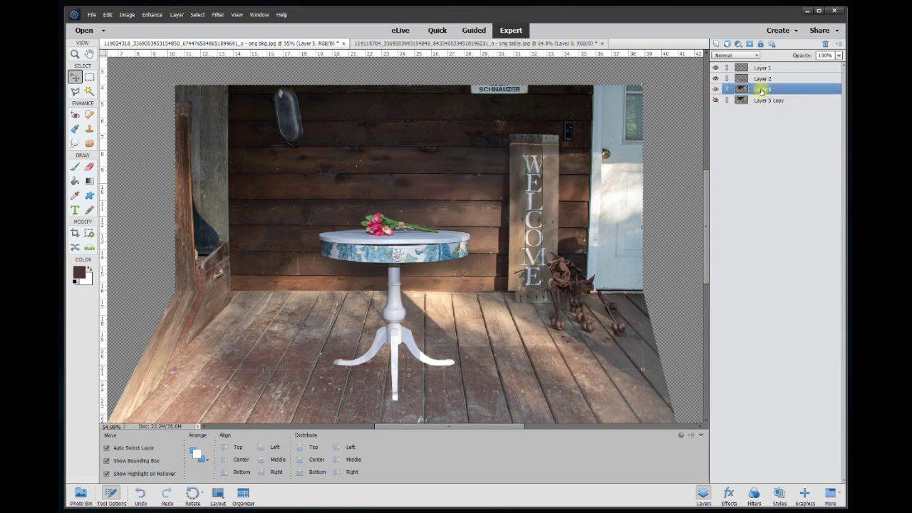
left_click(716, 89)
left_click(716, 90)
left_click(217, 15)
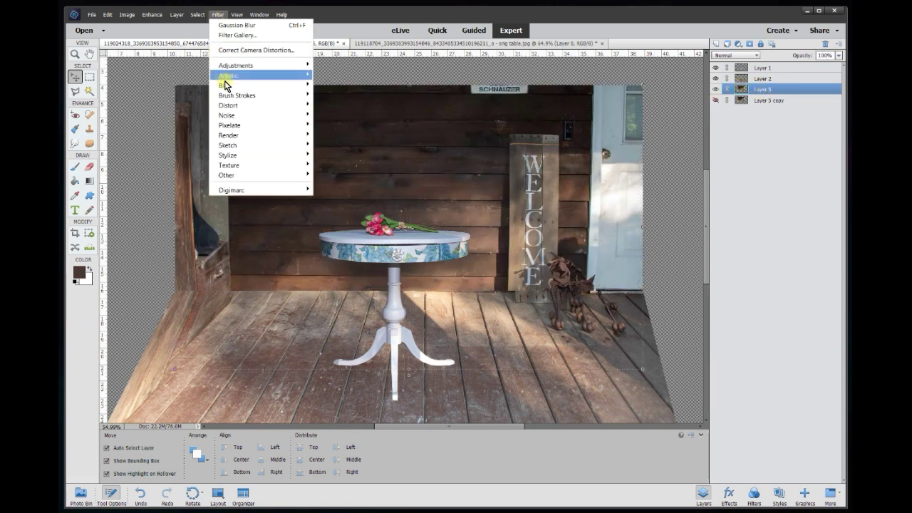
Step: Open Gaussian Blur on the porch layer and try out different radius values
mouse_move(225, 86)
left_click(337, 114)
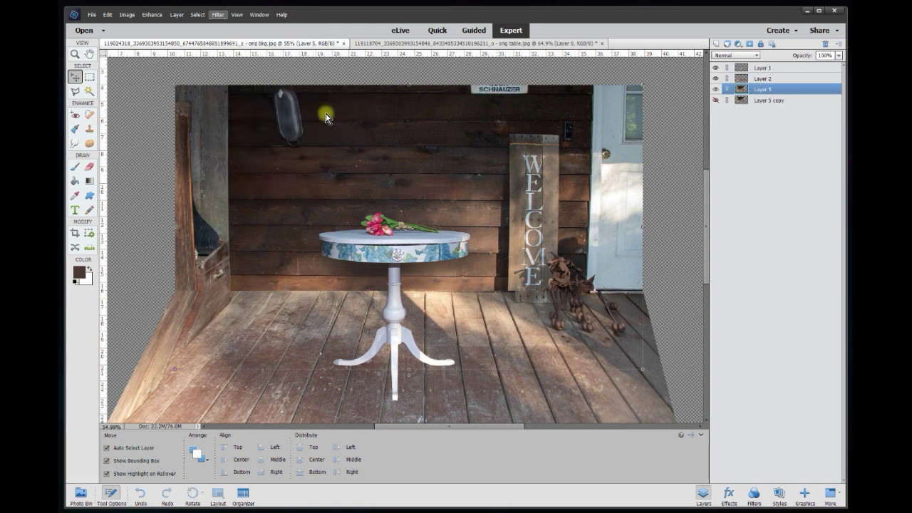
left_click_drag(681, 202, 716, 203)
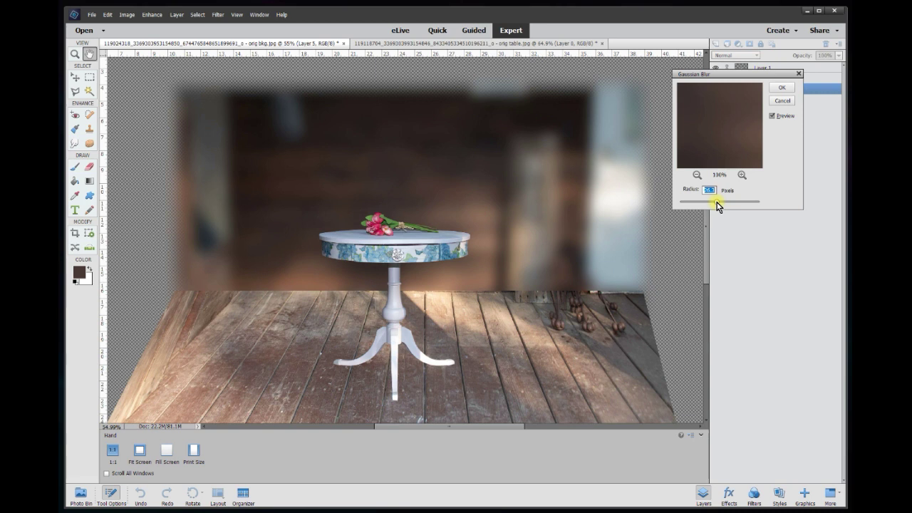
left_click_drag(716, 202, 685, 206)
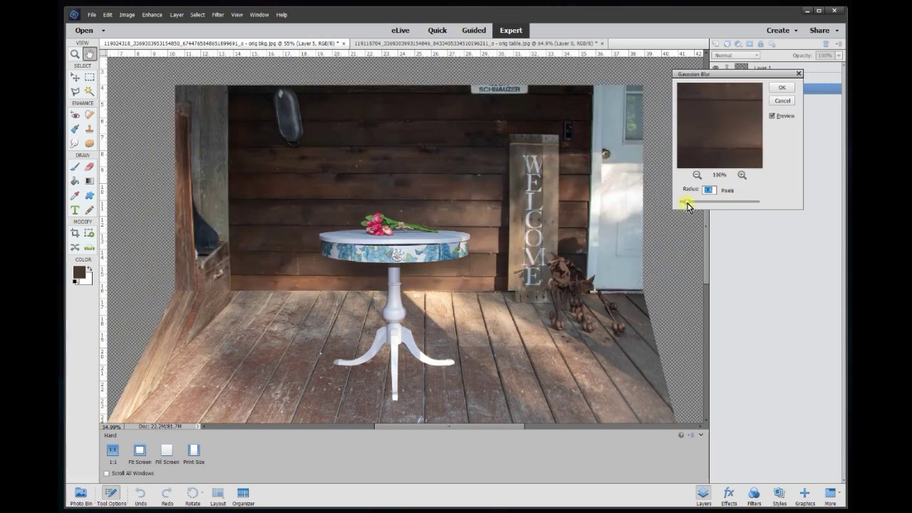
mouse_move(688, 207)
left_mouse_down()
mouse_move(692, 200)
mouse_move(675, 203)
mouse_move(696, 206)
left_mouse_up()
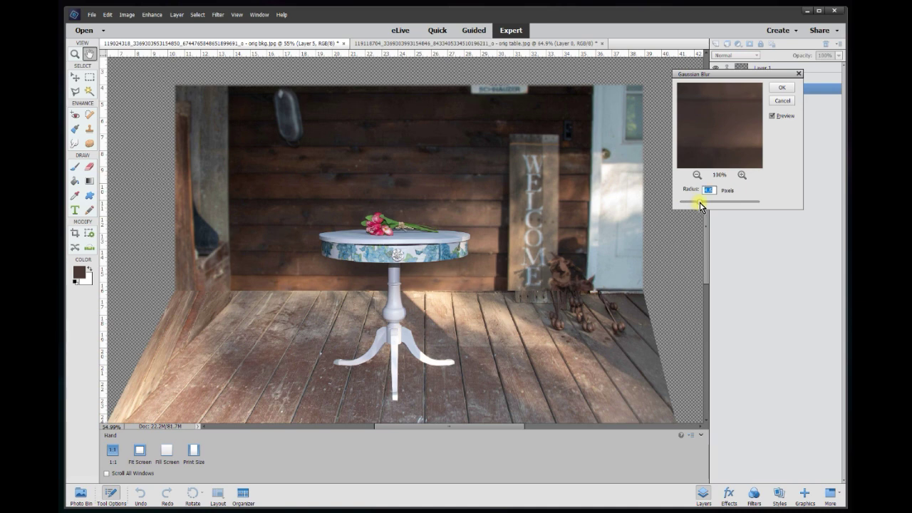
left_click_drag(700, 202, 690, 206)
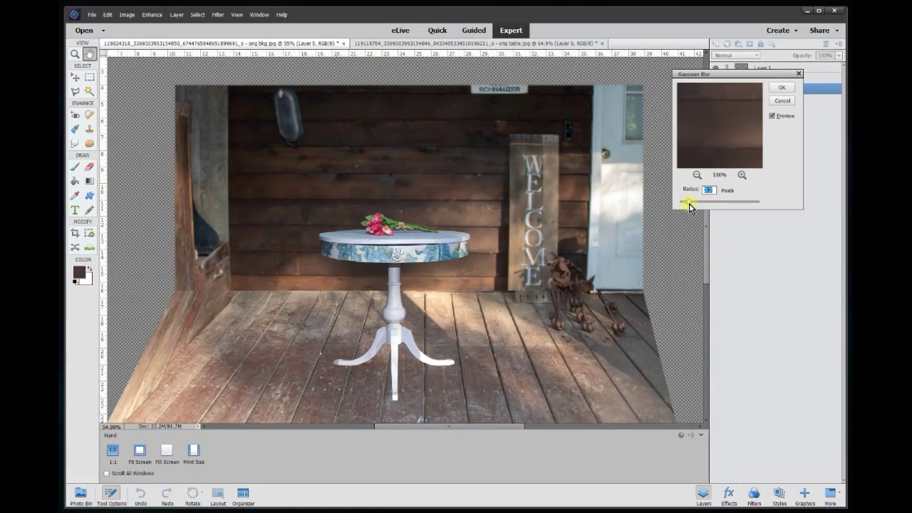
left_click_drag(689, 206, 696, 207)
Step: Settle the blur radius at 3.0 pixels, compare with preview off, and apply it
left_click(706, 191)
left_click_drag(710, 189, 689, 189)
double_click(710, 191)
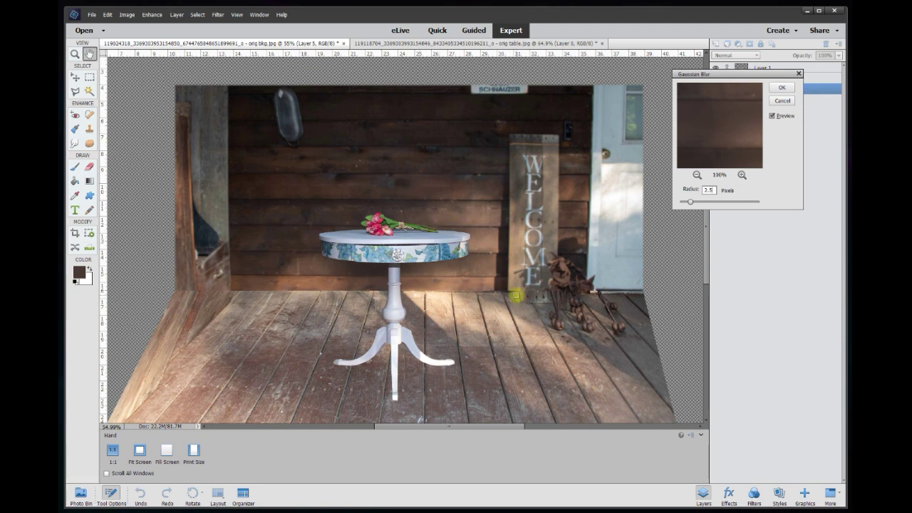
left_click(773, 115)
double_click(710, 188)
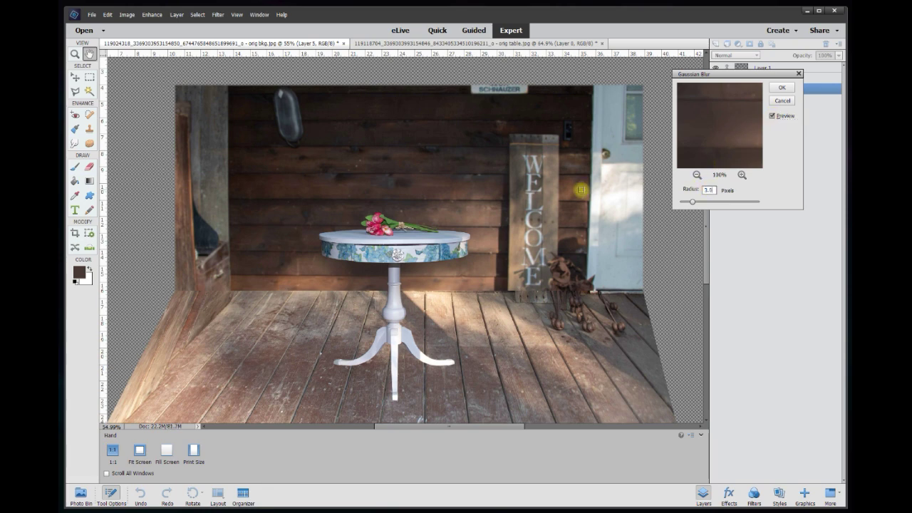
left_click(782, 87)
key("v")
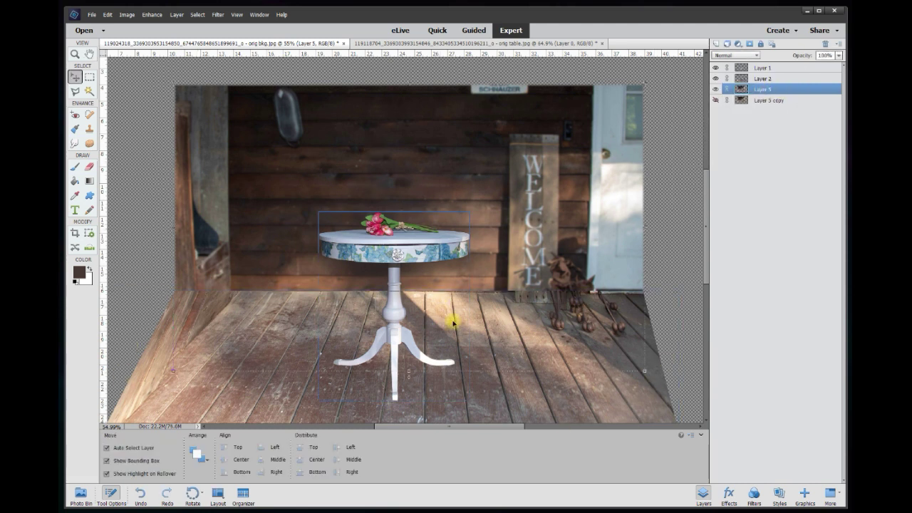
Step: Drag the table layer slightly up and right onto the porch floor, then select Layer 2
left_click_drag(409, 256, 432, 234)
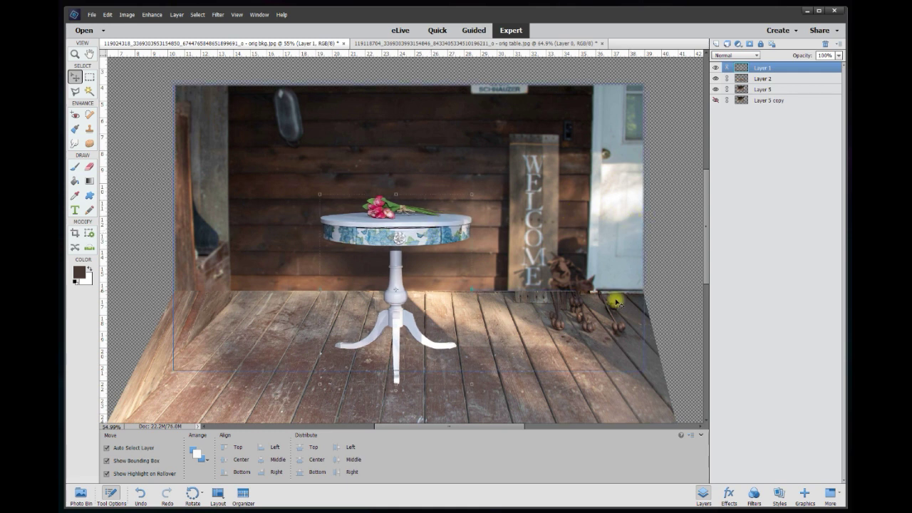
left_click_drag(411, 236, 411, 239)
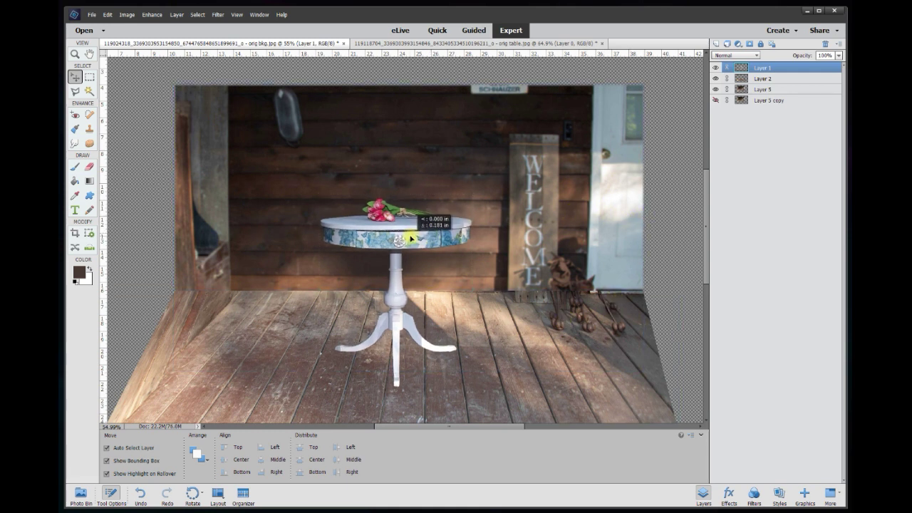
left_click_drag(411, 239, 409, 244)
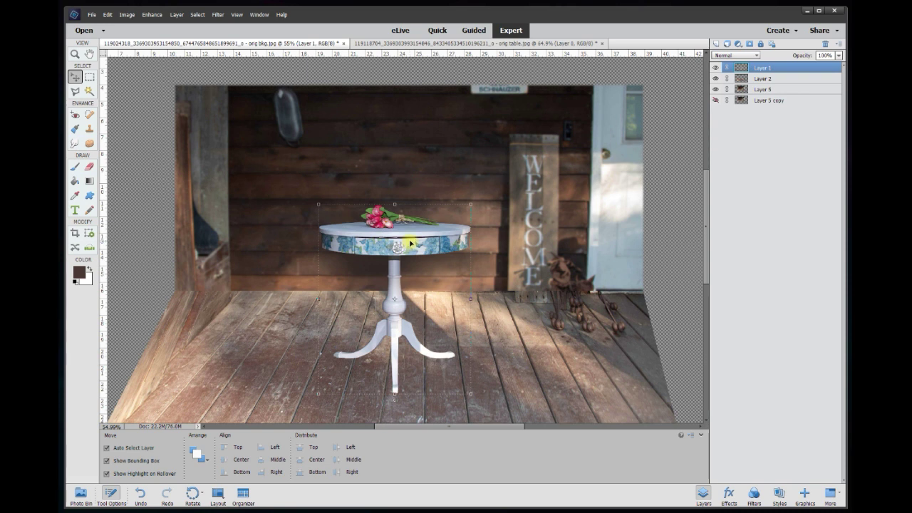
left_click_drag(414, 250, 416, 251)
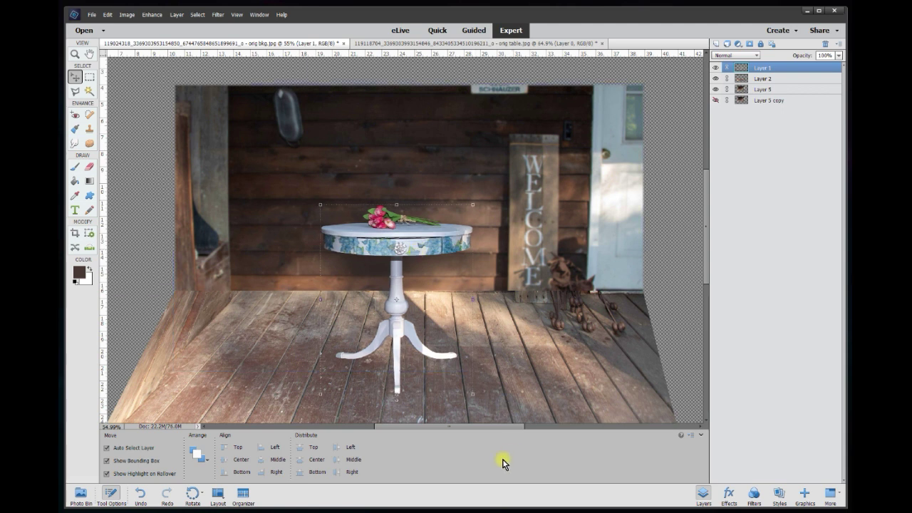
left_click(546, 392)
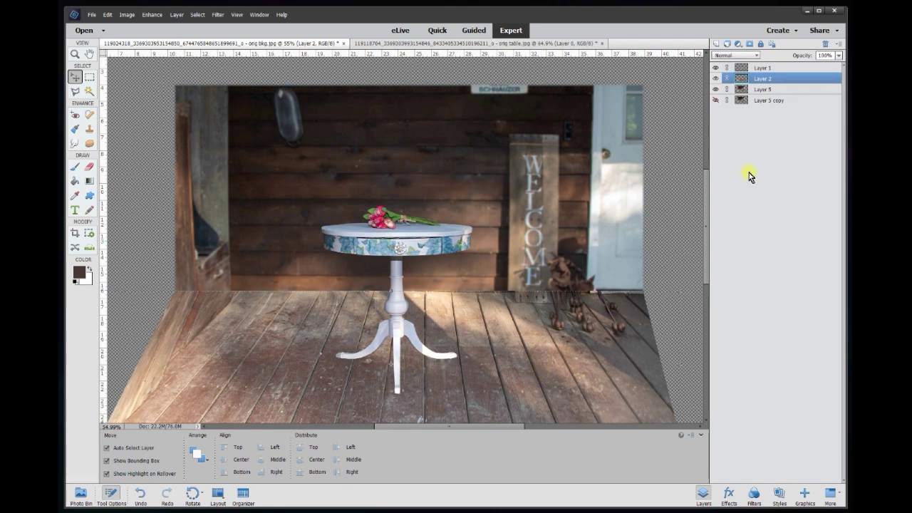
Step: Duplicate Layer 2 and reselect the original Layer 2
right_click(768, 81)
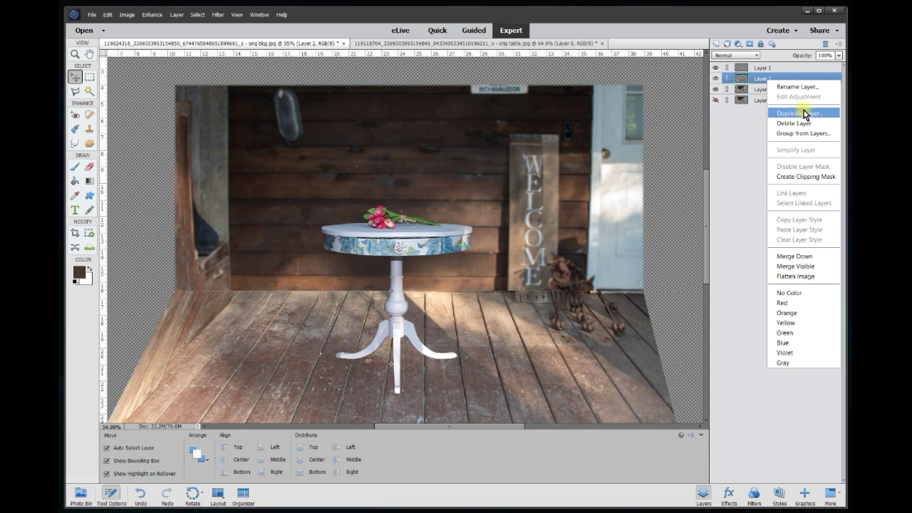
left_click(791, 113)
left_click(563, 163)
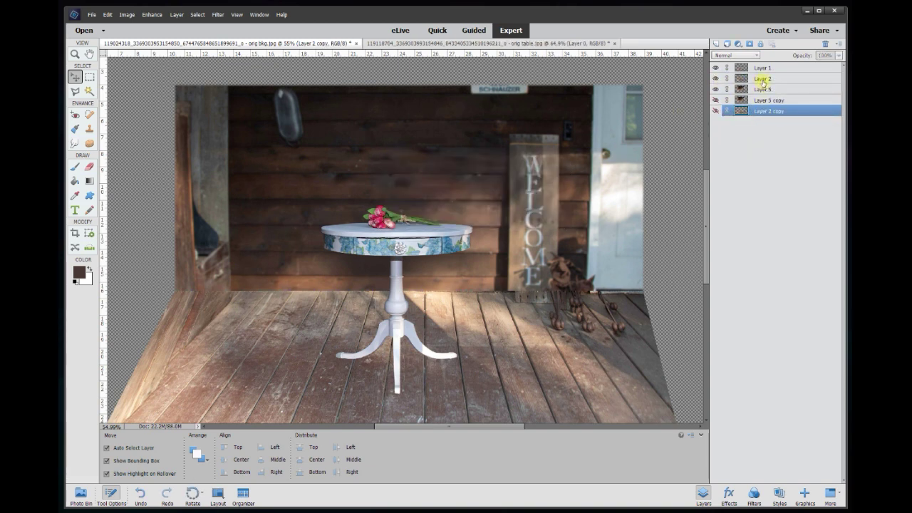
left_click(763, 79)
Step: Open Brightness/Contrast for Layer 2 and drag Brightness darker, toggling Preview to compare
left_click(152, 14)
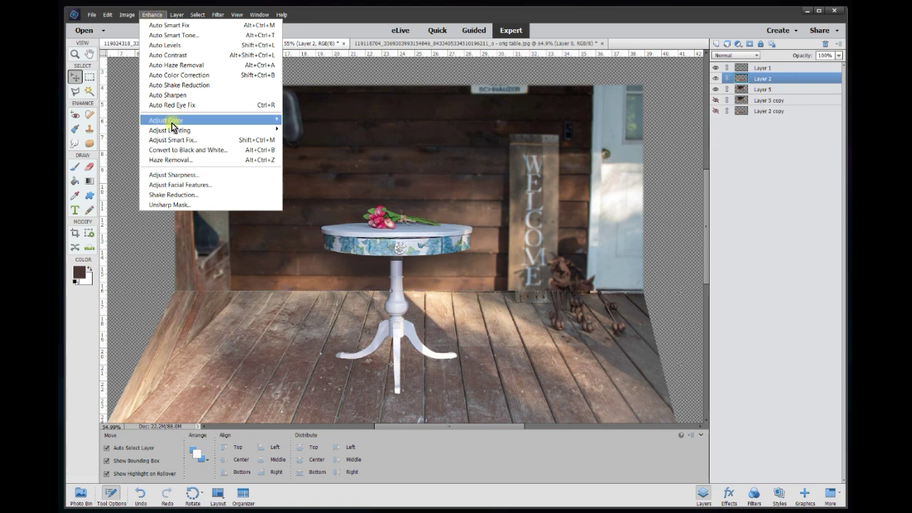
mouse_move(171, 130)
left_click(303, 138)
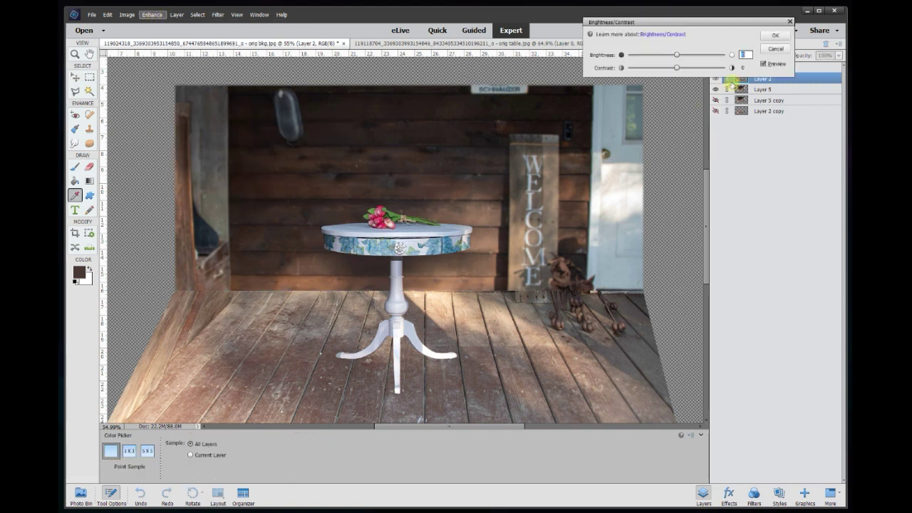
left_click_drag(674, 57, 665, 59)
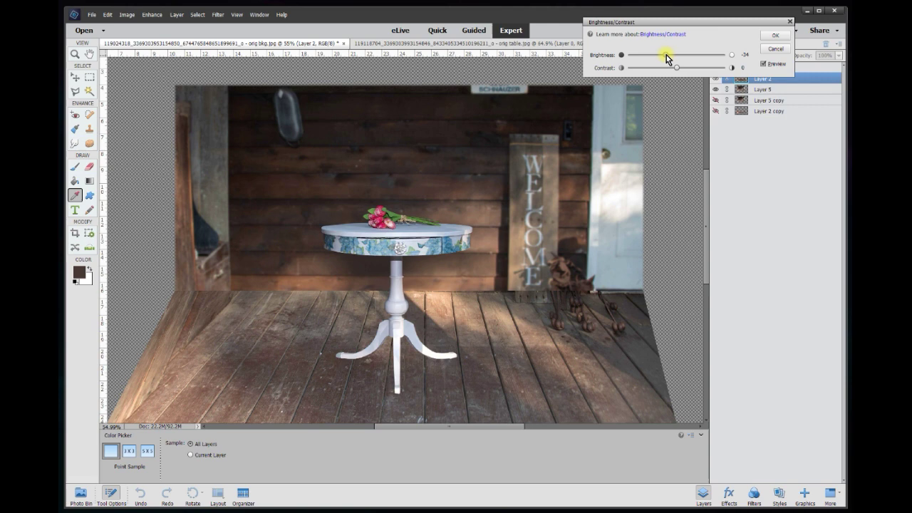
left_click_drag(662, 57, 658, 58)
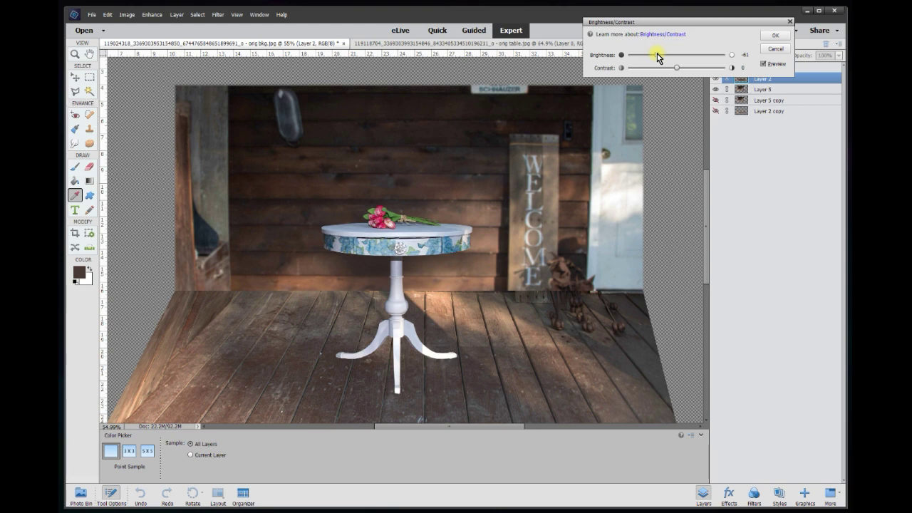
left_click(763, 64)
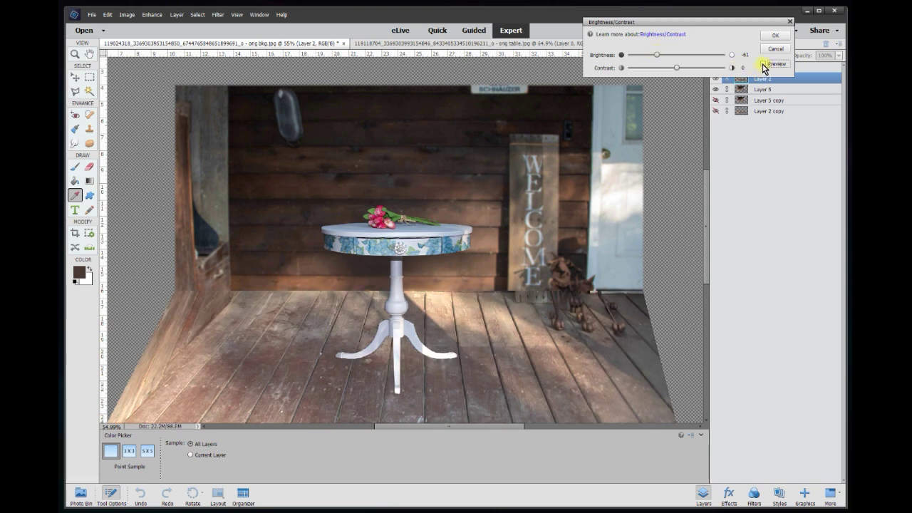
left_click(763, 64)
left_click(763, 64)
left_click(763, 64)
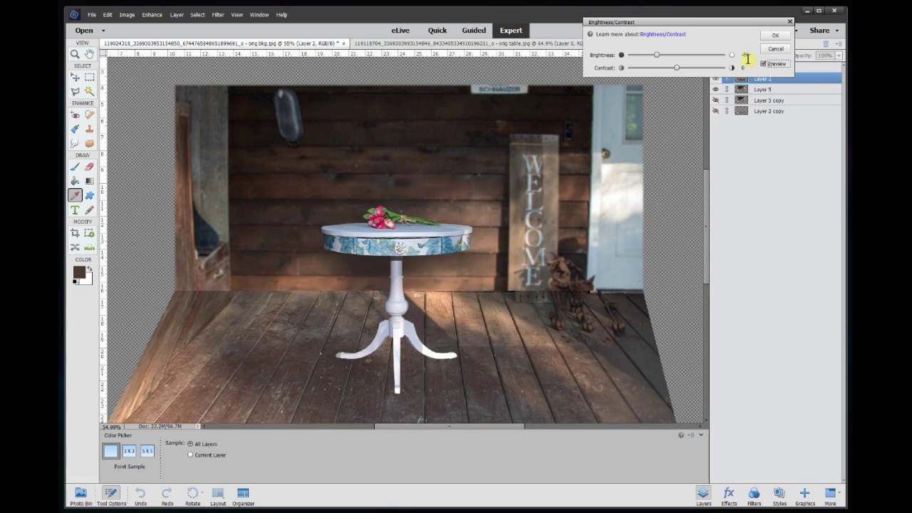
left_click_drag(658, 58, 664, 59)
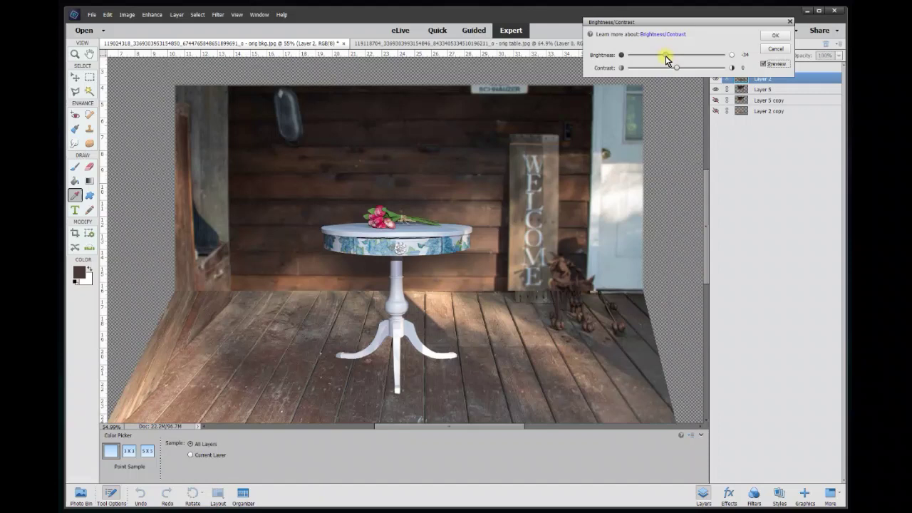
Step: Enter a Brightness of -35 for the floor layer and apply it
double_click(746, 55)
type("30")
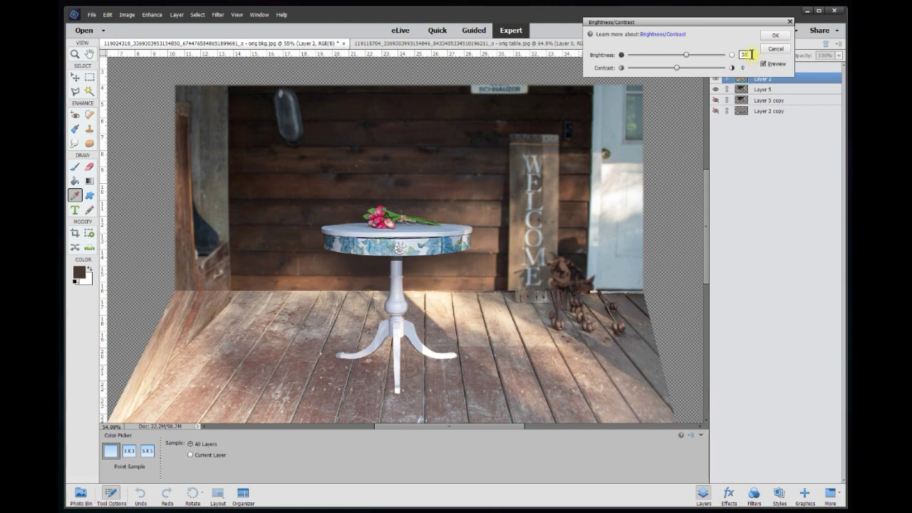
key("Home")
type("-")
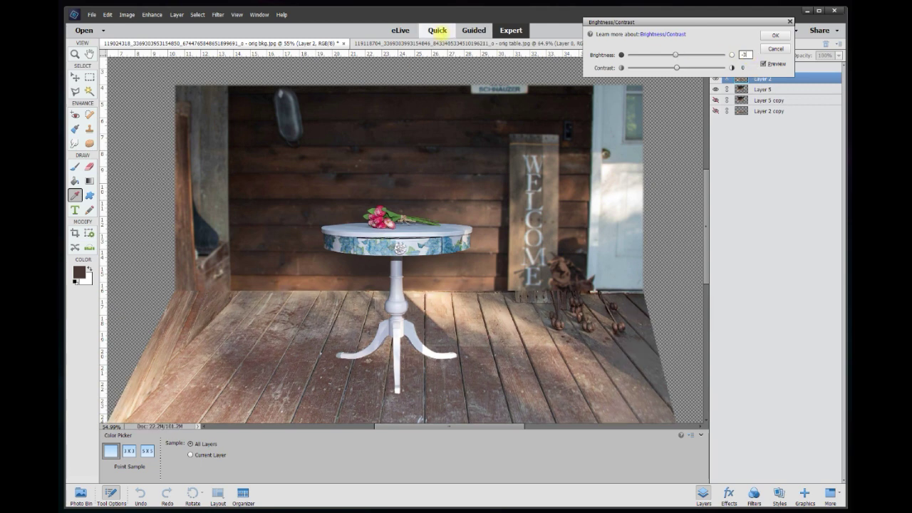
left_click(763, 64)
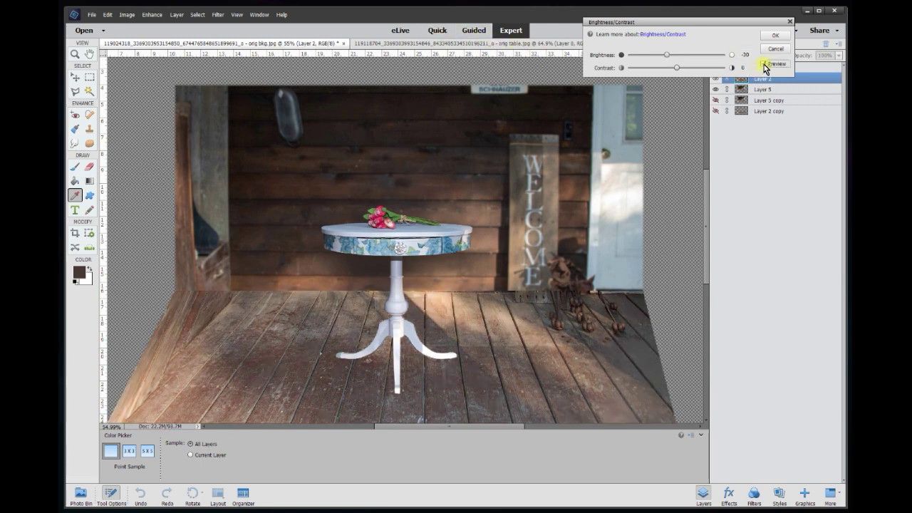
left_click(763, 64)
double_click(749, 54)
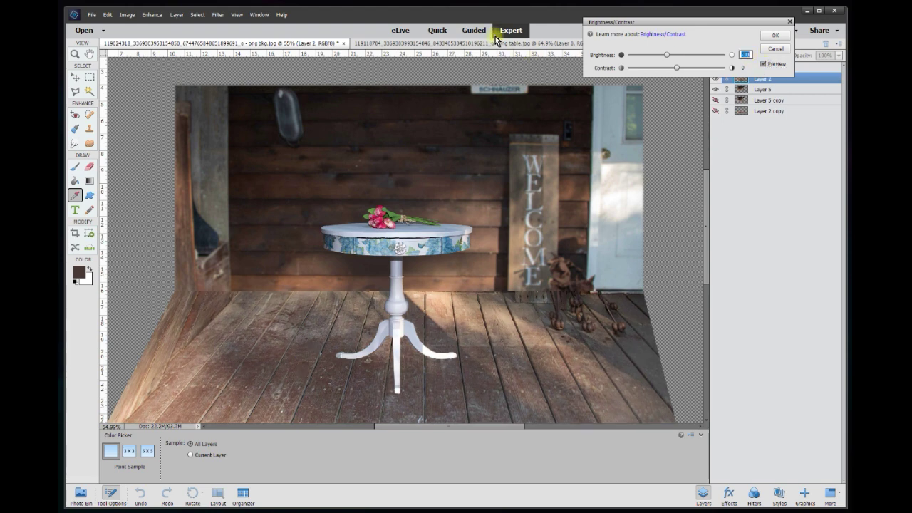
type("-35")
left_click(775, 36)
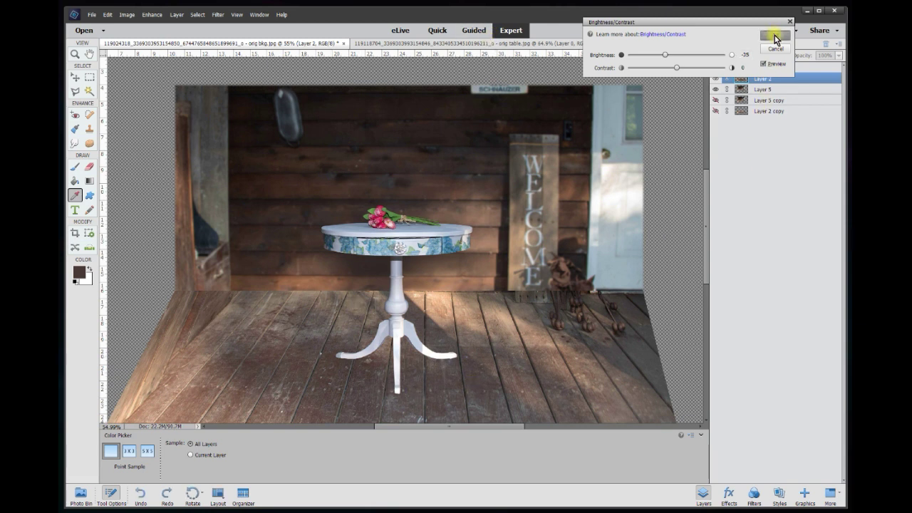
Step: Hide and re-show the table layer to compare the darkened floor
key("v")
left_click(716, 68)
left_click(716, 68)
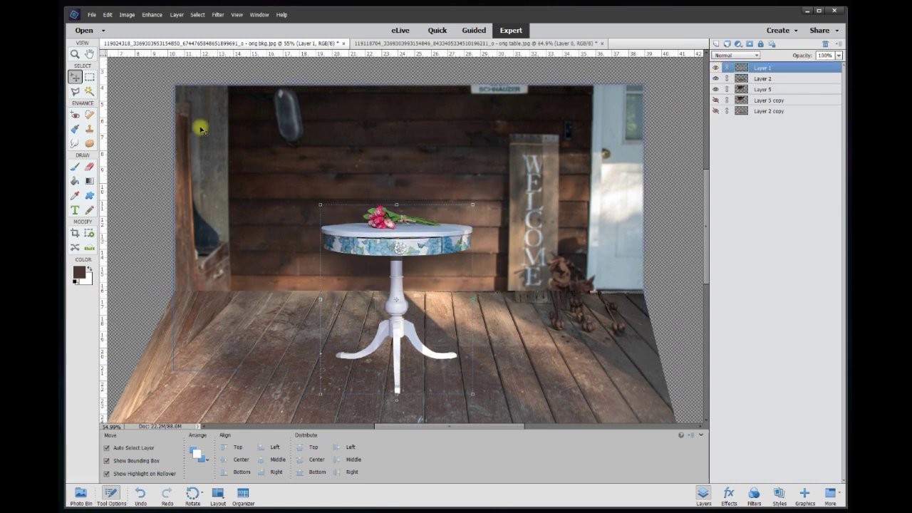
Step: Try Auto Smart Fix on the image, then undo it
left_click(152, 14)
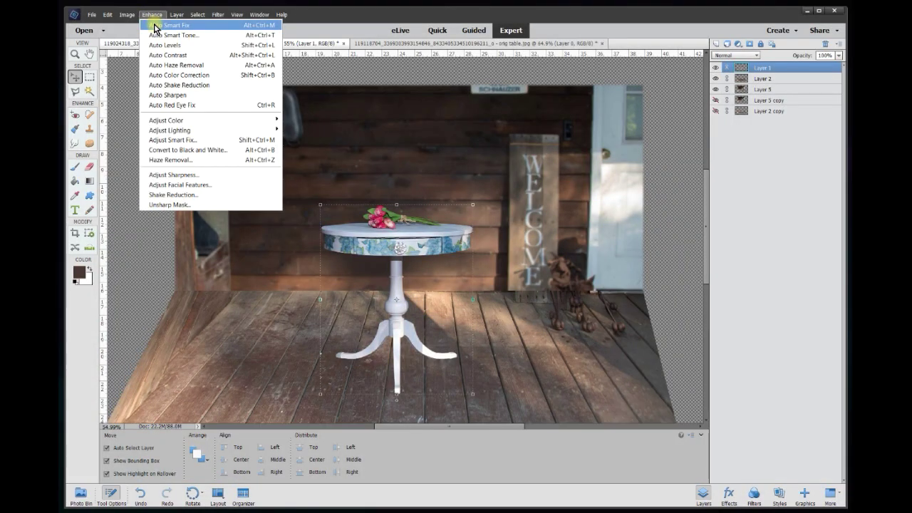
left_click(154, 29)
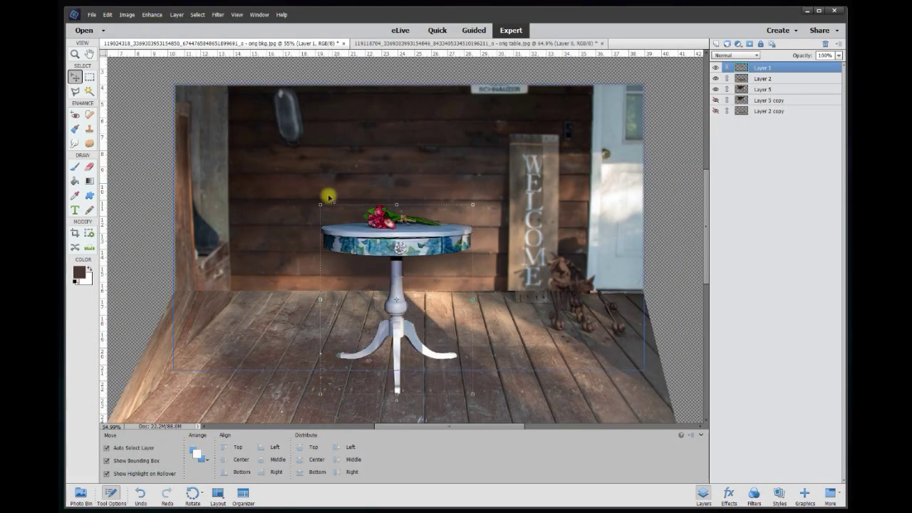
key("ctrl+z")
Step: Give table Layer 1 Brightness -1 and Contrast +25 with Brightness/Contrast
left_click(403, 243)
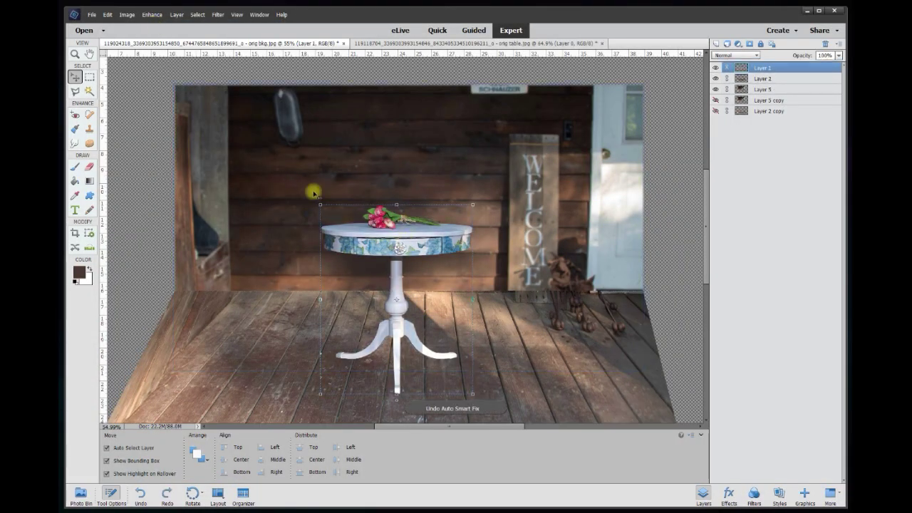
left_click(152, 14)
mouse_move(175, 130)
left_click(308, 141)
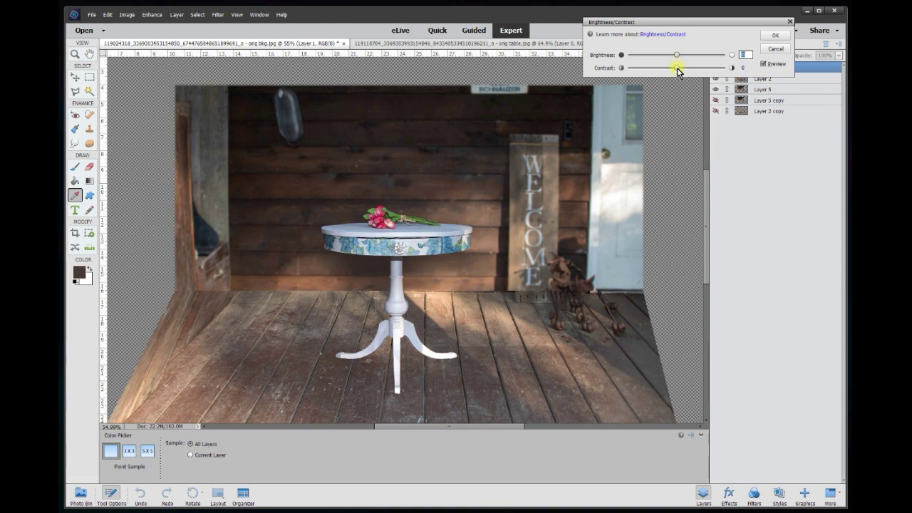
mouse_move(685, 69)
left_mouse_down()
mouse_move(697, 68)
mouse_move(636, 69)
mouse_move(730, 68)
mouse_move(678, 68)
mouse_move(691, 68)
left_mouse_up()
double_click(745, 67)
mouse_move(677, 55)
left_mouse_down()
mouse_move(665, 56)
mouse_move(686, 56)
mouse_move(668, 55)
mouse_move(677, 57)
left_mouse_up()
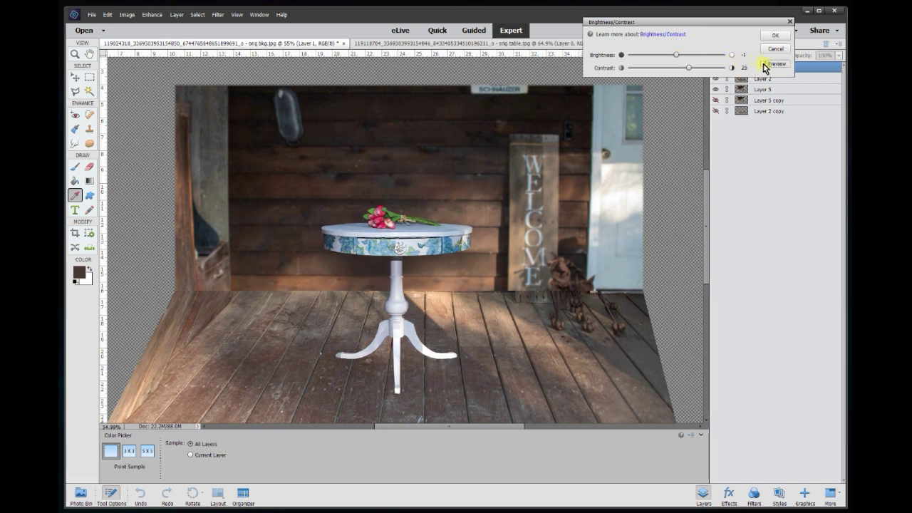
left_click(677, 56)
left_click_drag(679, 53, 677, 54)
left_click(775, 36)
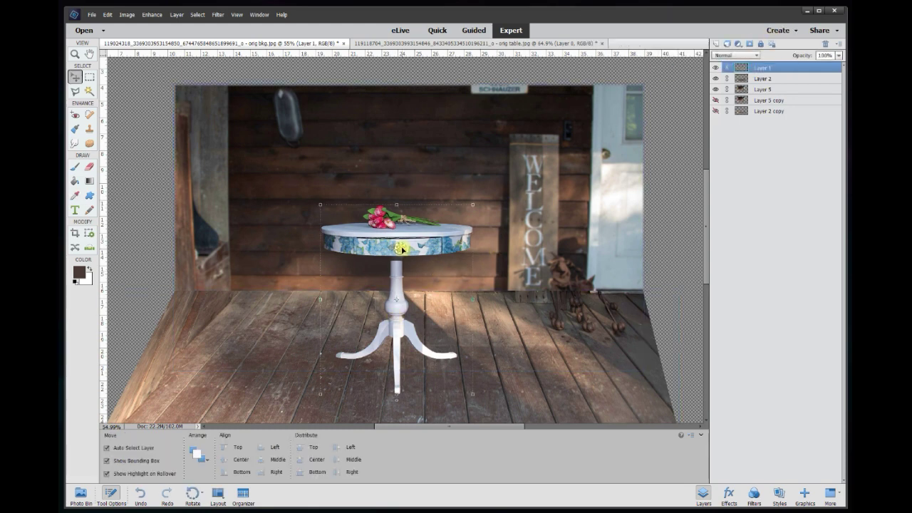
Step: Zoom in and start a Polygonal Lasso outline around the tabletop and tulips
scroll(391, 221, "up", 6)
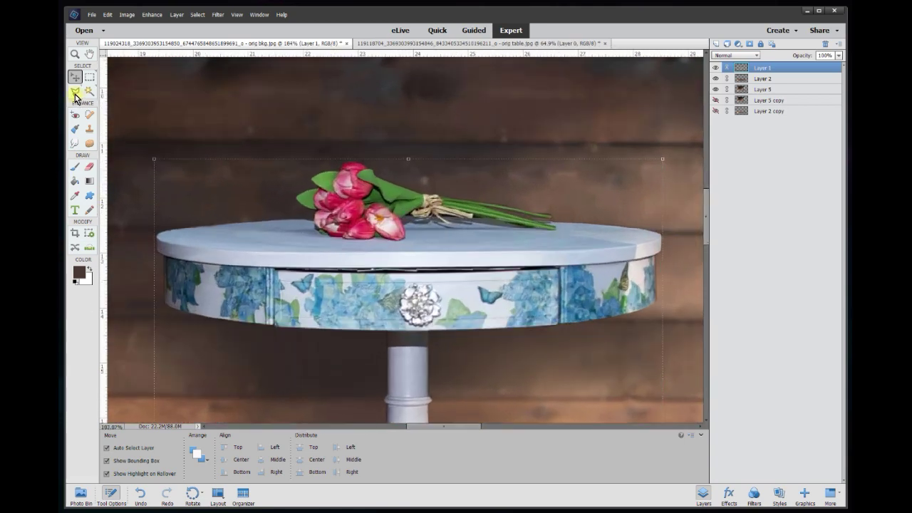
left_click(74, 92)
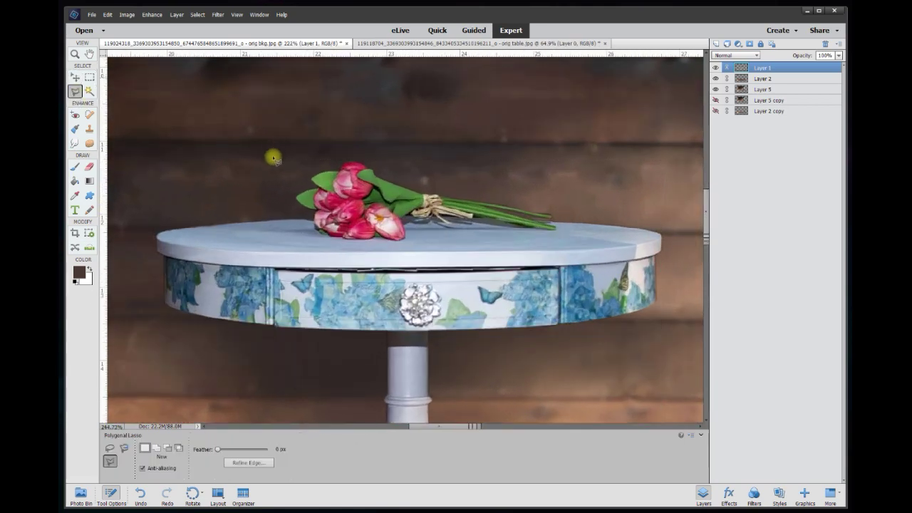
left_click(346, 138)
scroll(214, 235, "up", 4)
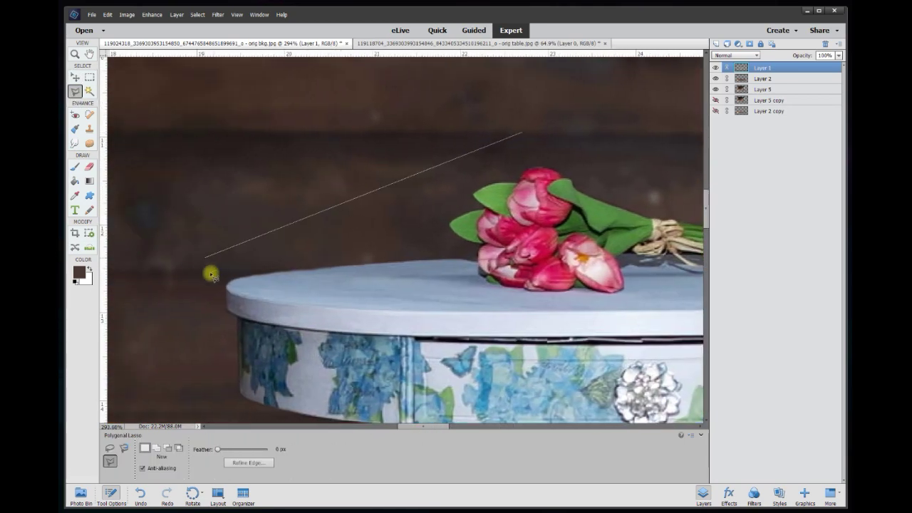
left_click(204, 258)
left_click(213, 268)
left_click(499, 337)
left_click(593, 302)
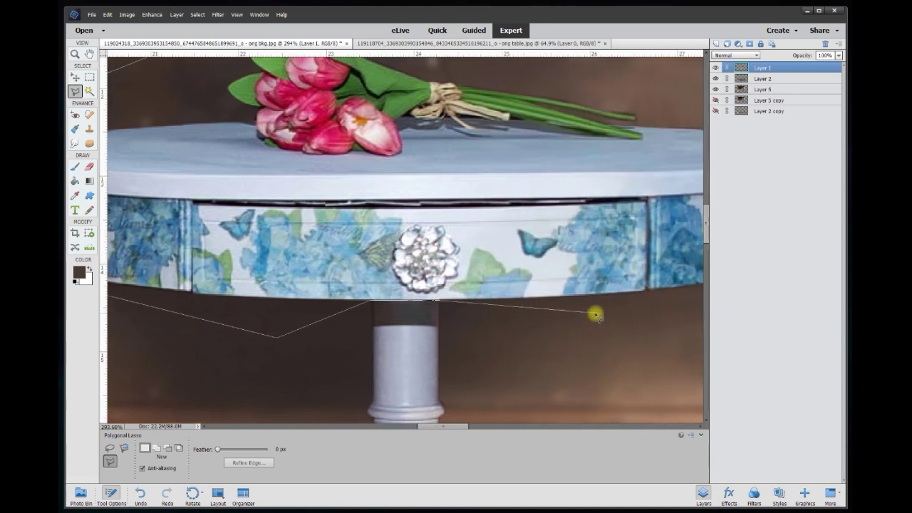
left_click(594, 312)
Step: Close the outline around the table's right end and cut it to new Layer 6
left_click(612, 290)
left_click(644, 246)
left_click(646, 139)
left_click(604, 93)
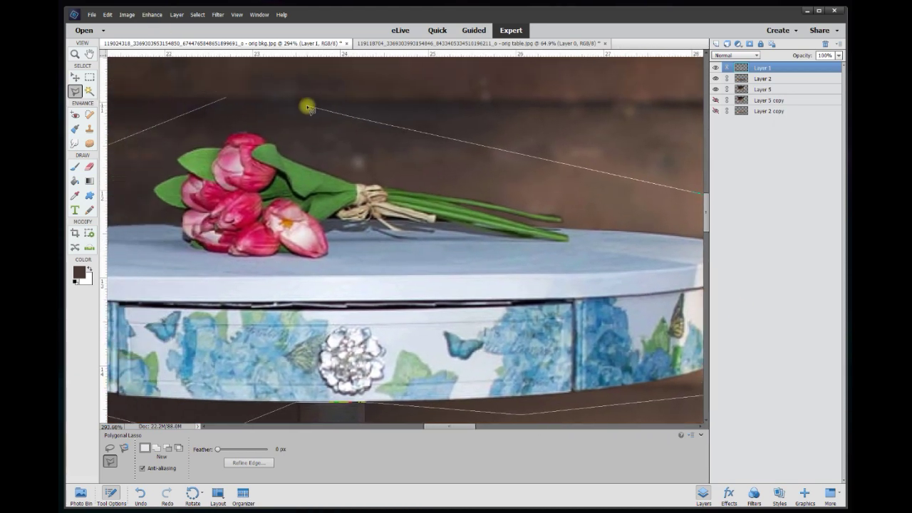
double_click(227, 98)
right_click(296, 246)
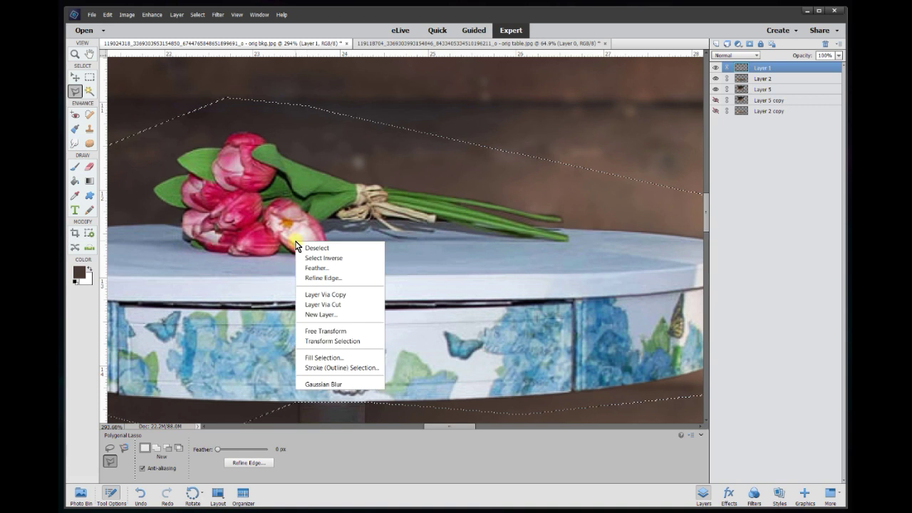
left_click(344, 301)
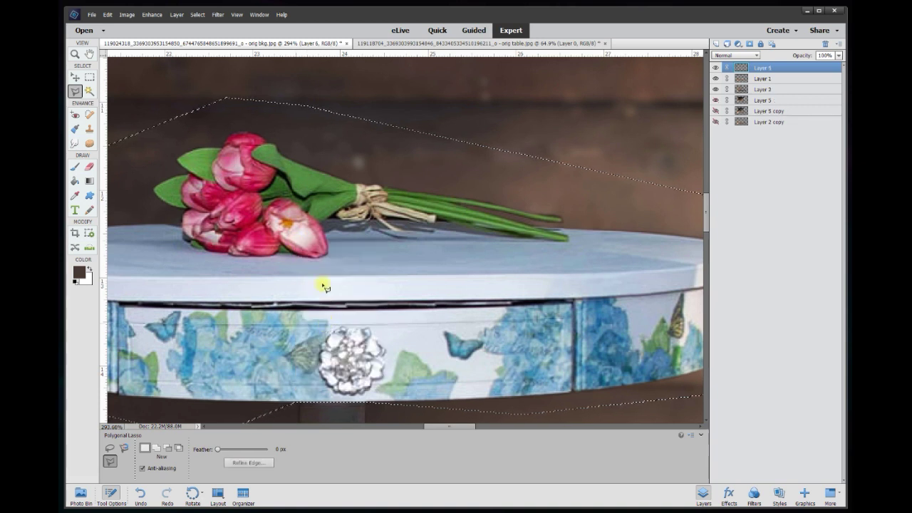
Step: Start a new Polygonal Lasso outline around the tulips along the tabletop edge
left_click_drag(462, 430, 440, 429)
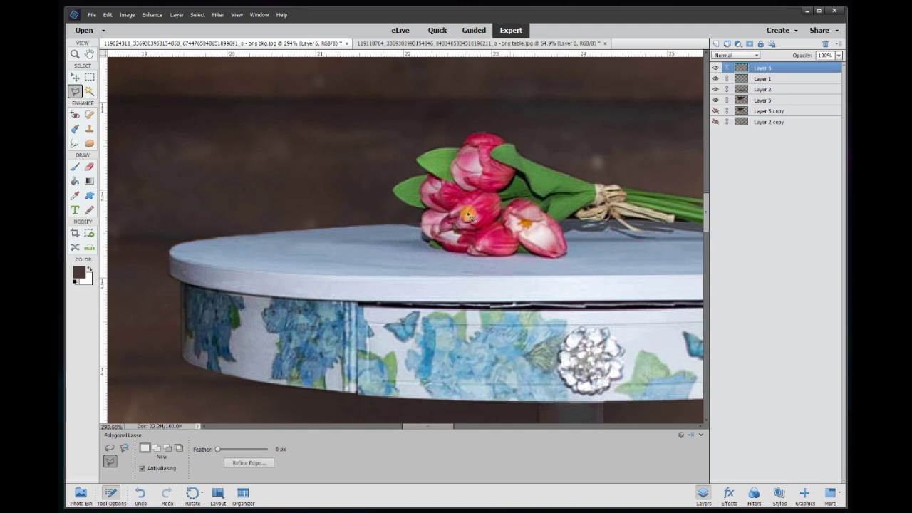
mouse_move(442, 428)
left_mouse_down()
mouse_move(475, 430)
mouse_move(455, 429)
left_mouse_up()
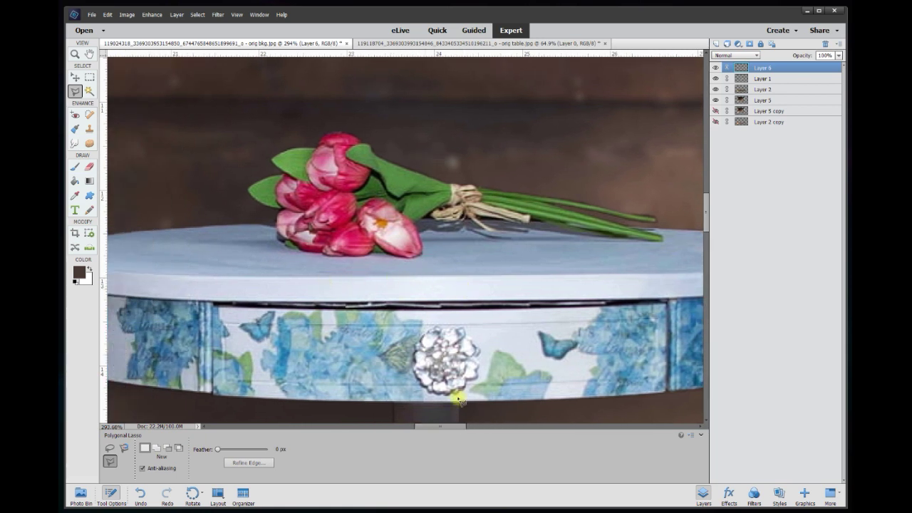
left_click_drag(453, 428, 440, 429)
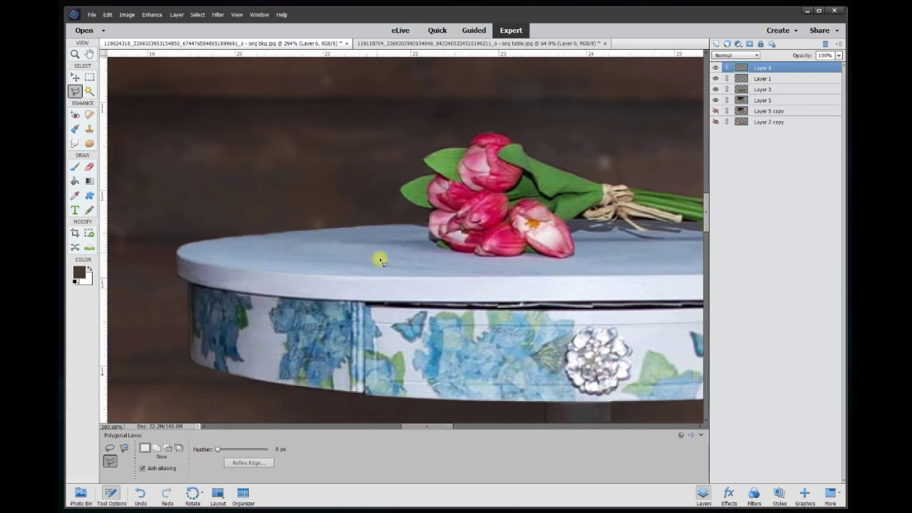
scroll(267, 189, "up", 2)
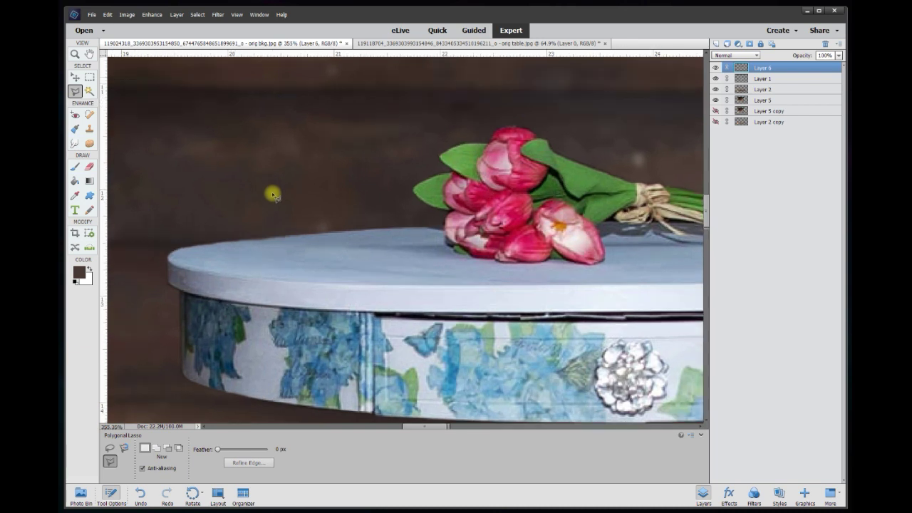
left_click(535, 95)
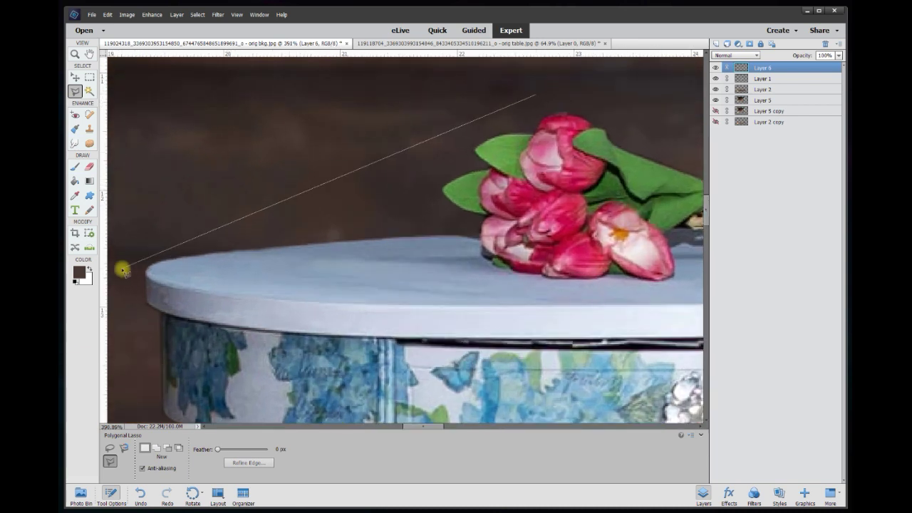
left_click(145, 259)
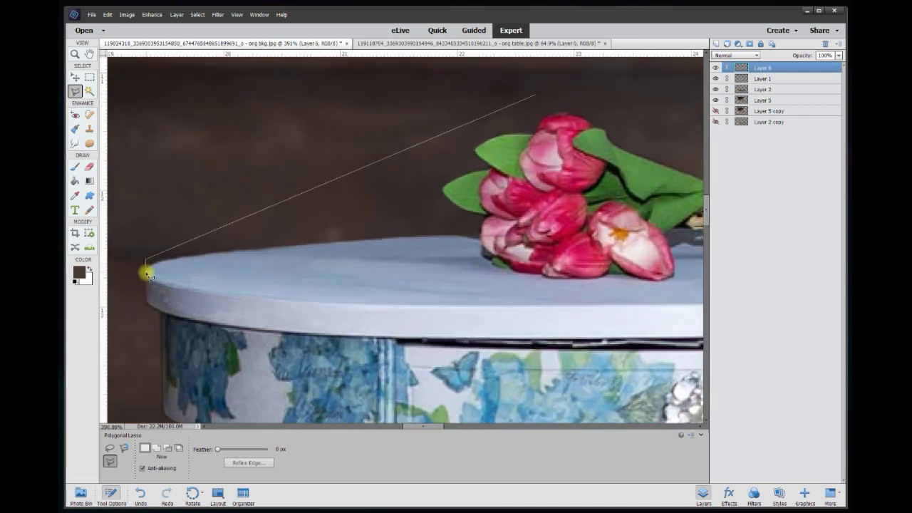
left_click(147, 271)
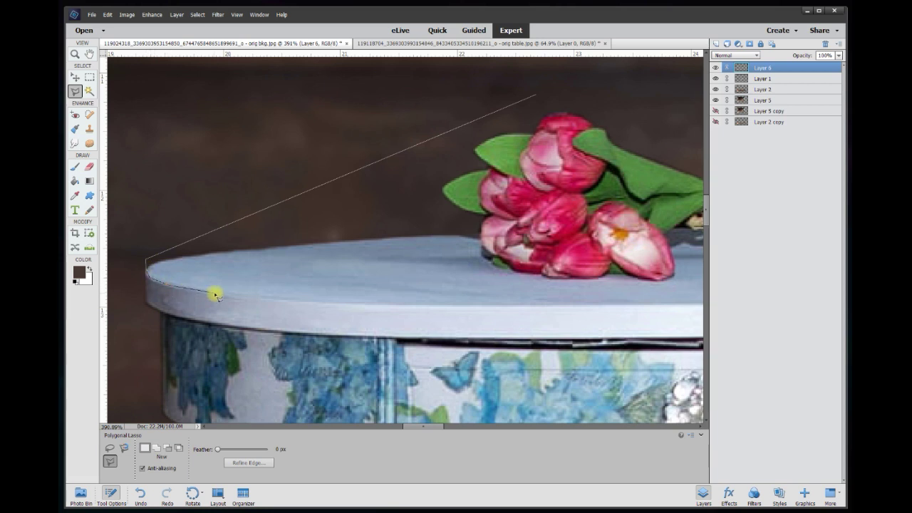
left_click(302, 304)
left_click(370, 306)
left_click(540, 308)
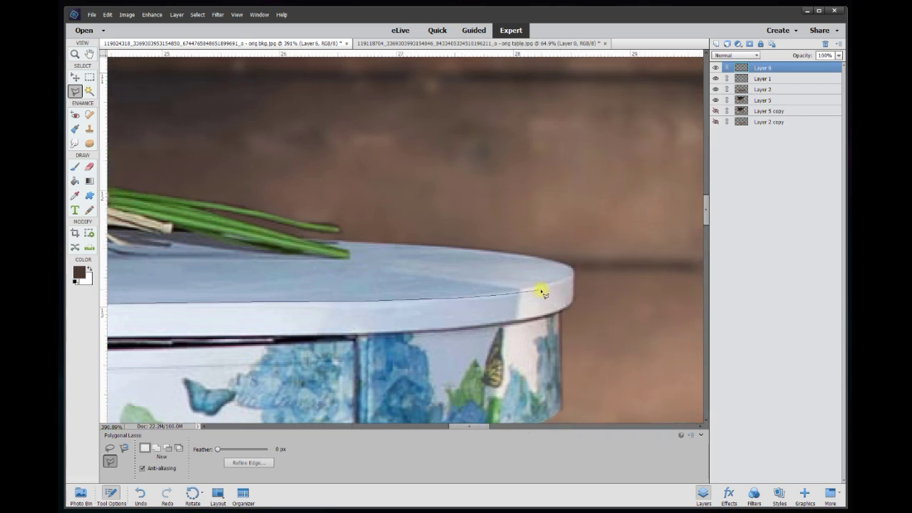
Step: Close the outline over the tulips and copy them to new Layer 7 with Ctrl+J
left_click(571, 268)
left_click(541, 208)
left_click(369, 166)
scroll(181, 244, "up", 2)
scroll(181, 244, "left", 5)
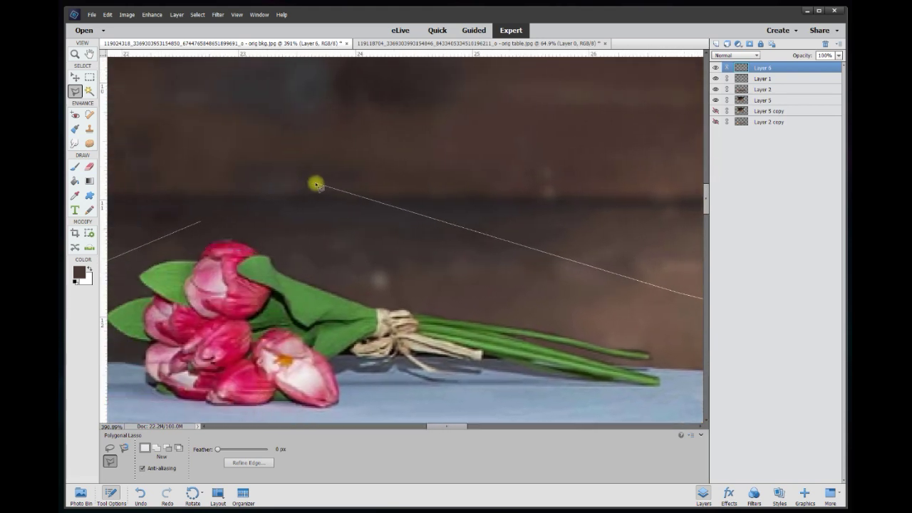
double_click(266, 208)
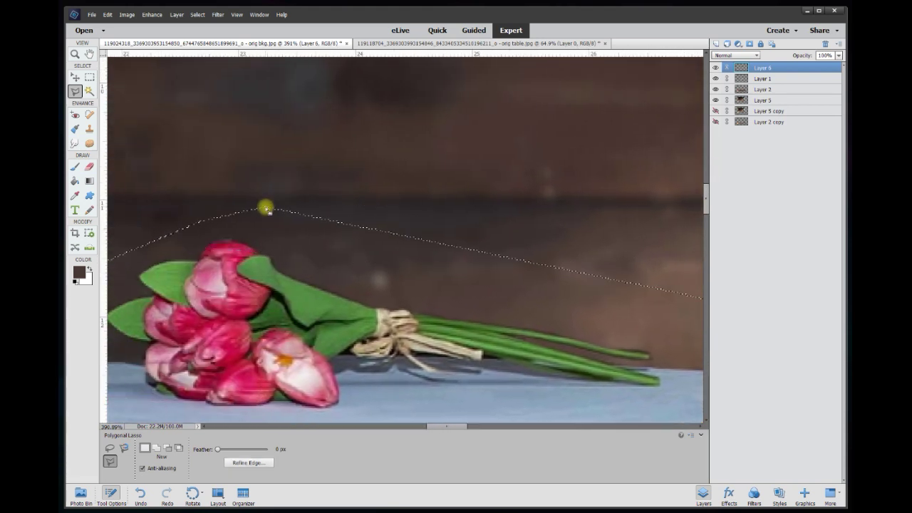
left_click(716, 68)
left_click(715, 67)
right_click(338, 333)
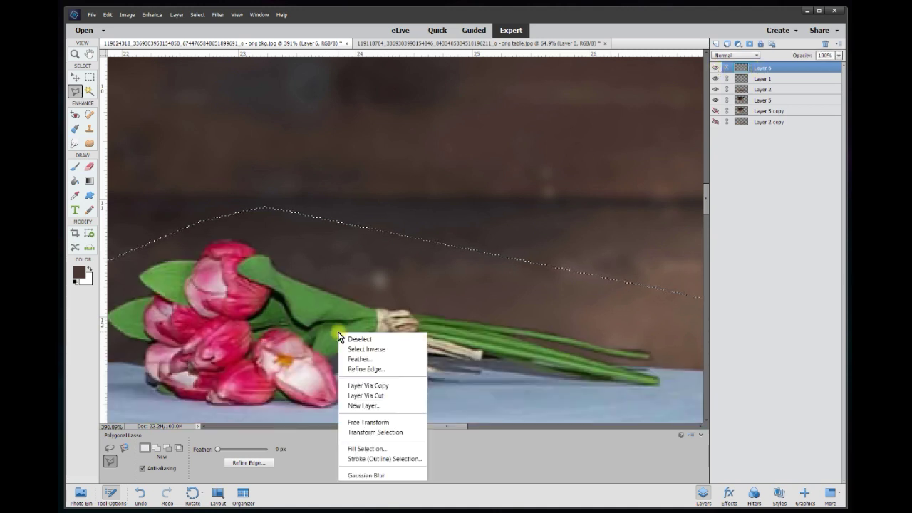
left_click(141, 100)
key("ctrl+j")
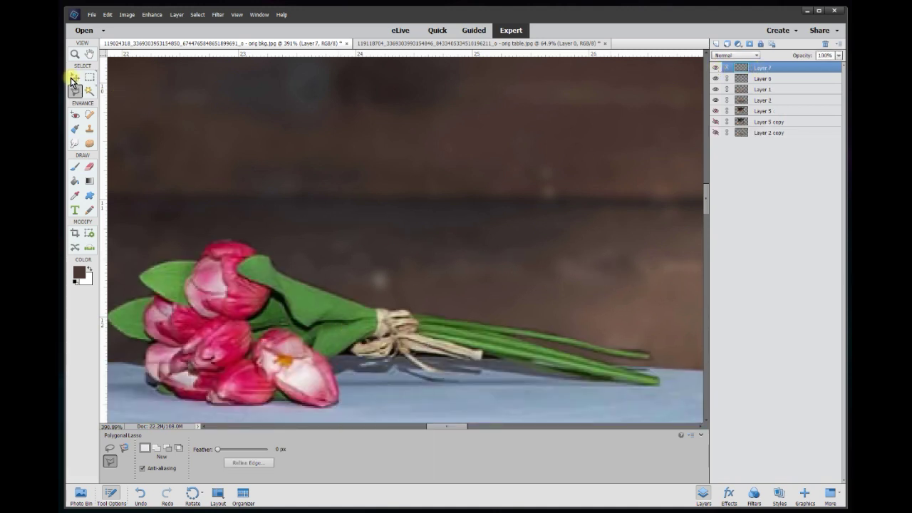
Step: Switch to the Move tool, zoom out to the whole table, and select table Layer 1
left_click(75, 76)
scroll(249, 199, "down", 5)
scroll(230, 225, "down", 7)
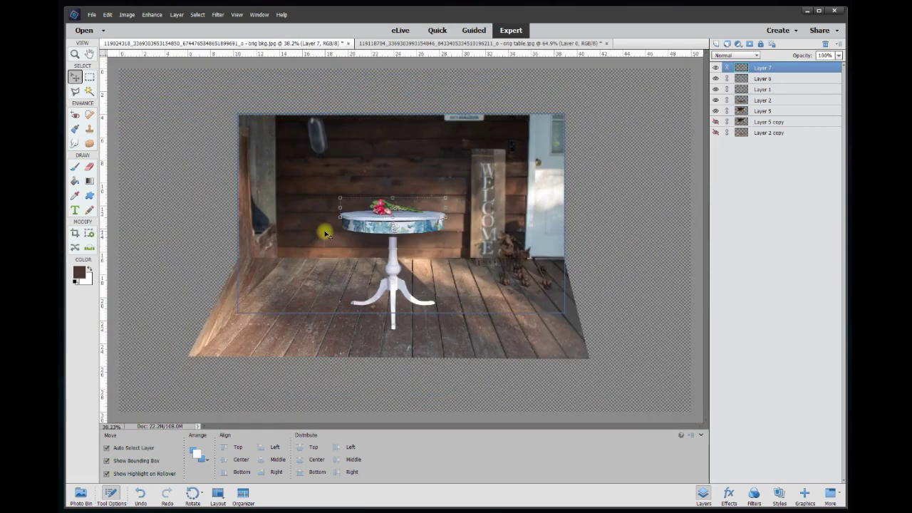
scroll(322, 230, "up", 4)
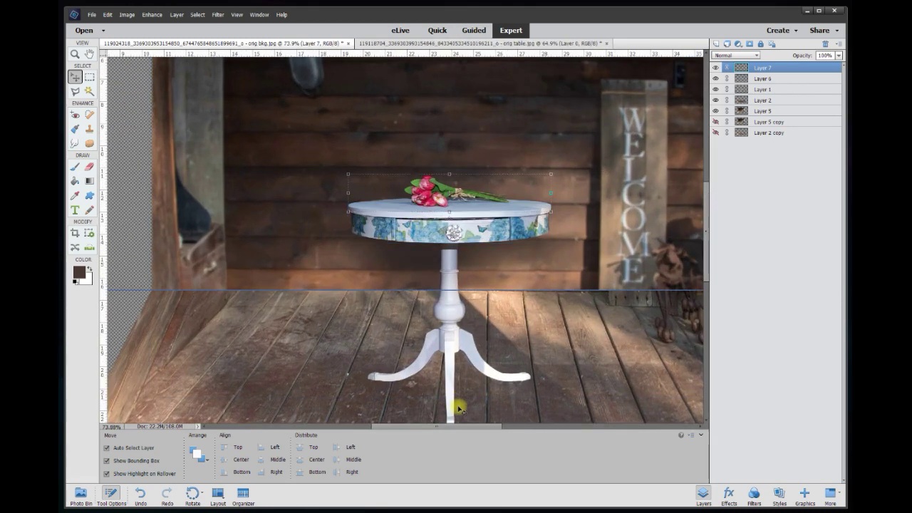
left_click_drag(466, 428, 478, 428)
left_click_drag(706, 255, 703, 267)
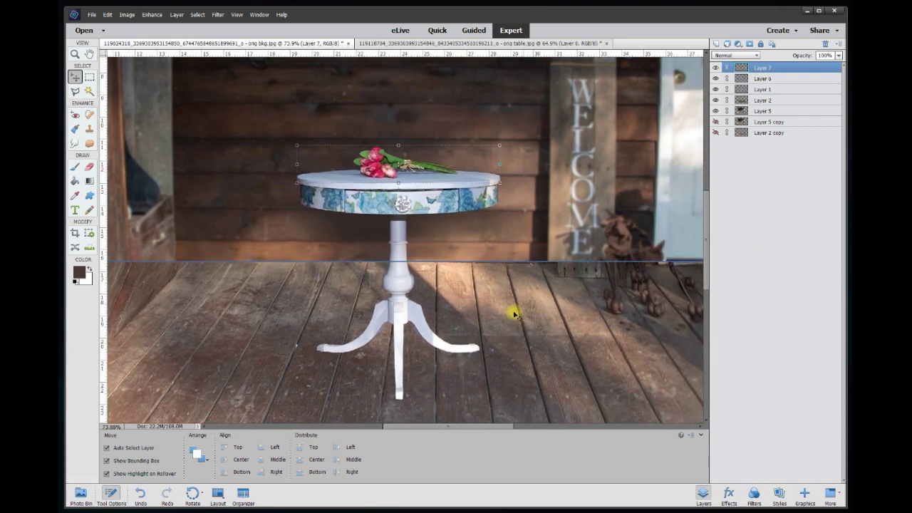
left_click(401, 312)
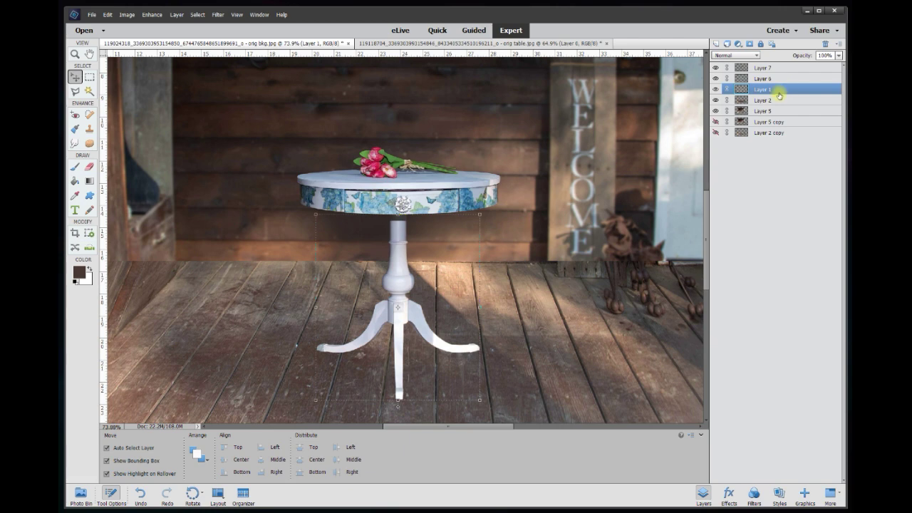
Step: Open Brightness/Contrast on the table layer and drag brightness and contrast lower, comparing the preview
left_click(152, 14)
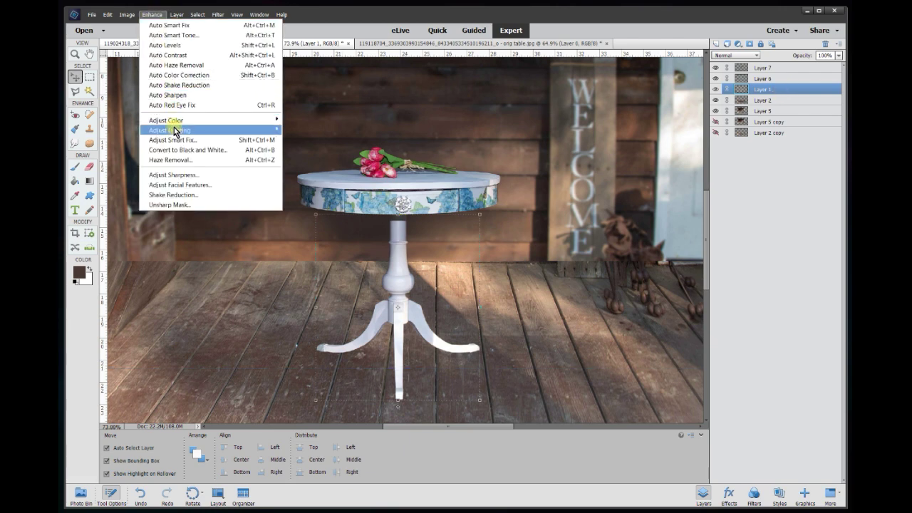
left_click(313, 138)
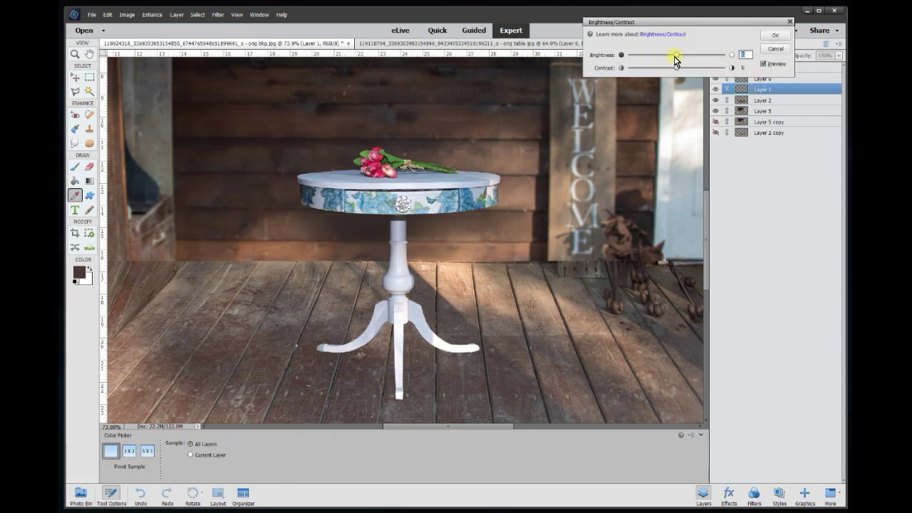
left_click_drag(675, 55, 666, 57)
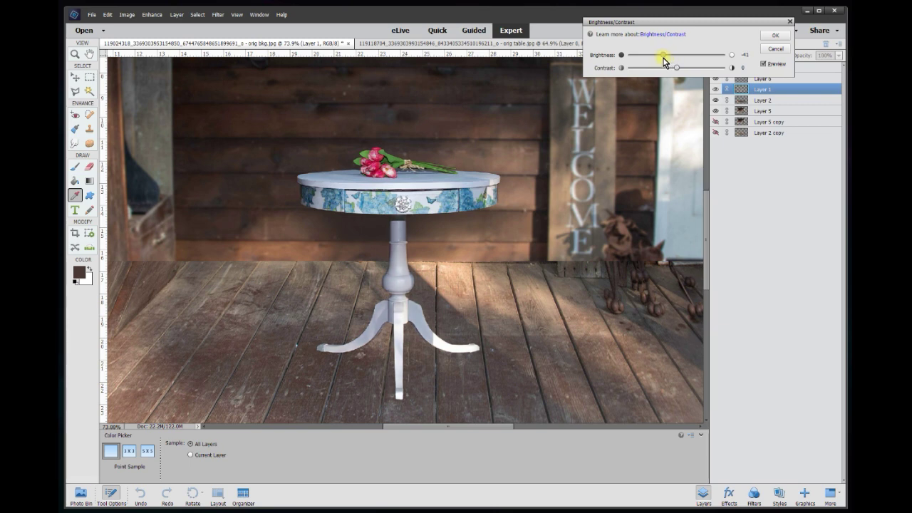
left_click_drag(671, 57, 671, 59)
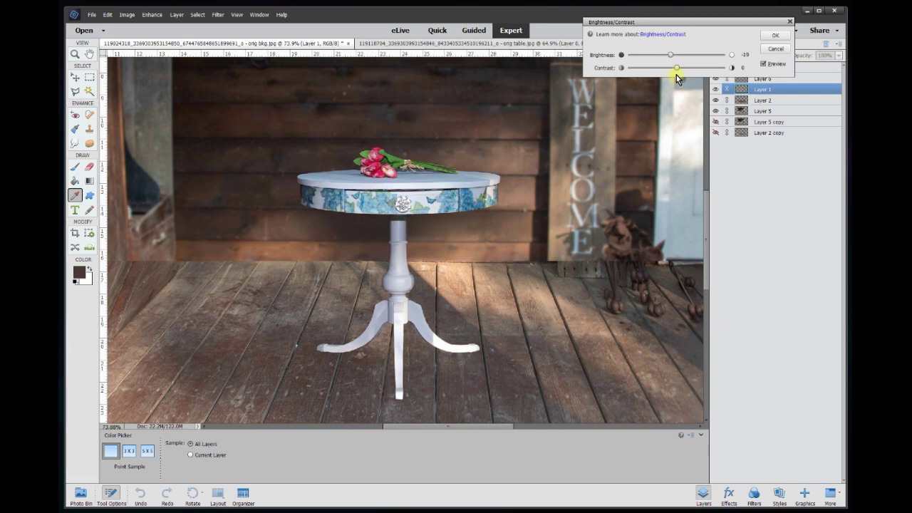
left_click_drag(688, 72, 667, 72)
left_click(765, 64)
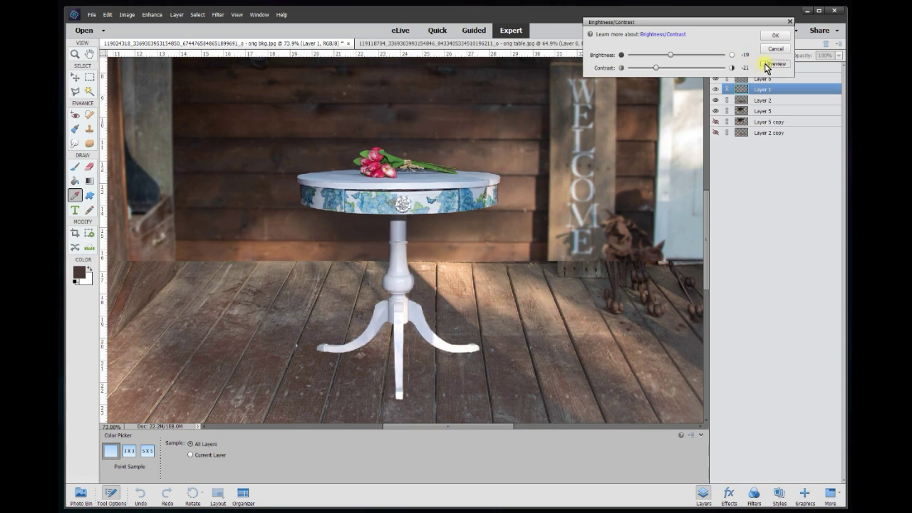
left_click(764, 65)
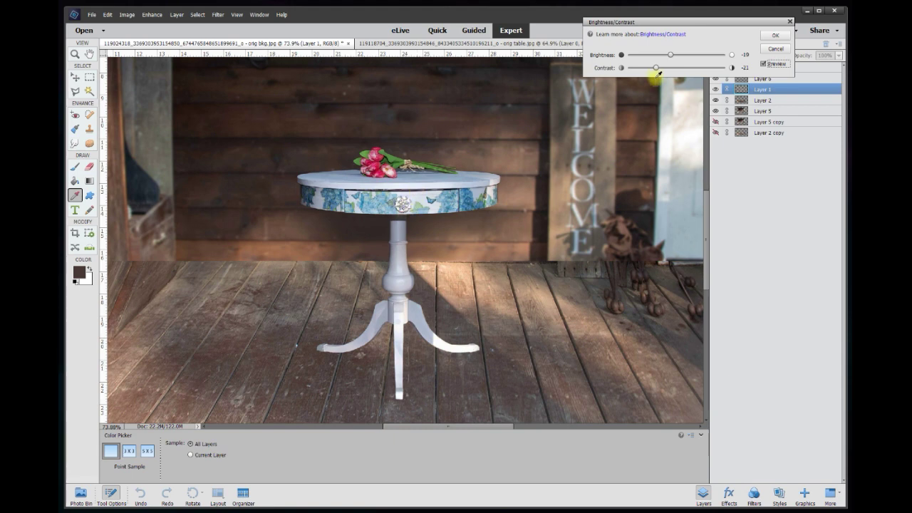
Step: Enter Brightness -10 and Contrast -10 for the table pedestal and apply
double_click(746, 54)
type("-15")
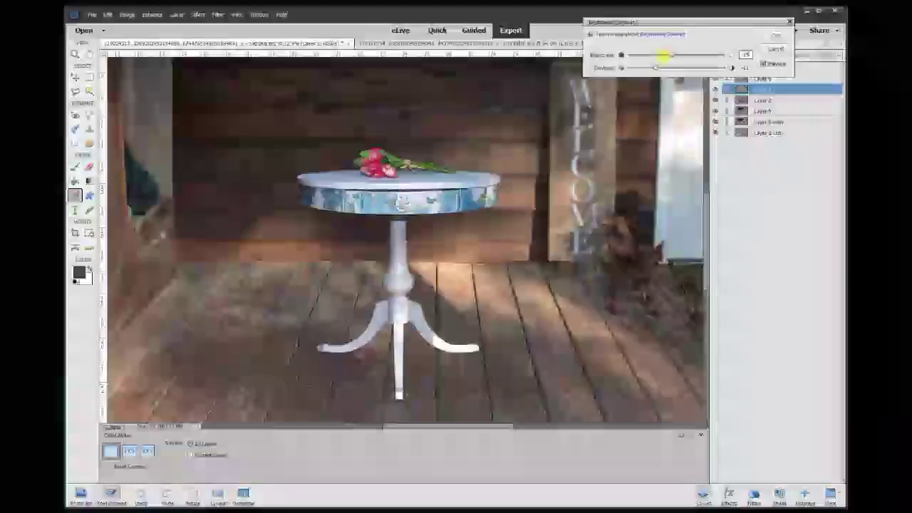
double_click(746, 67)
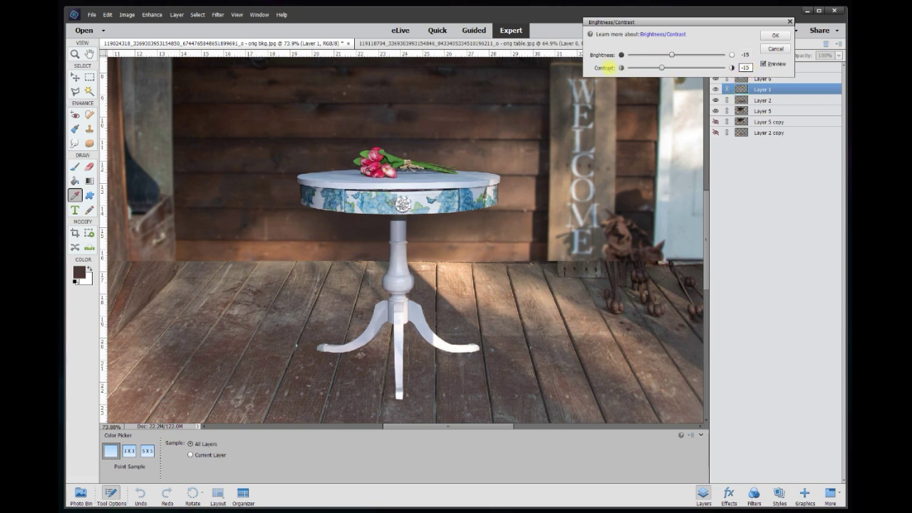
left_click(763, 64)
left_click(763, 63)
left_click(763, 63)
left_click(763, 64)
left_click(445, 85)
type("10-10")
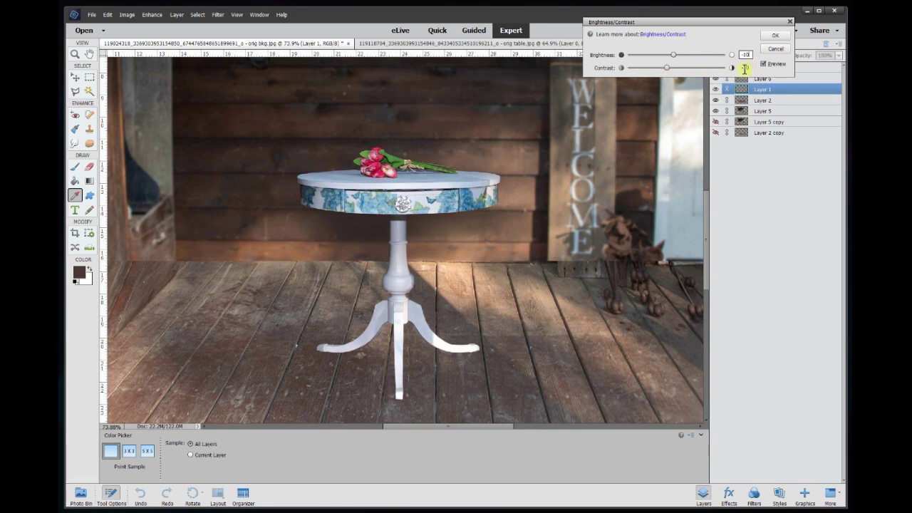
left_click(766, 64)
left_click(765, 64)
left_click(774, 36)
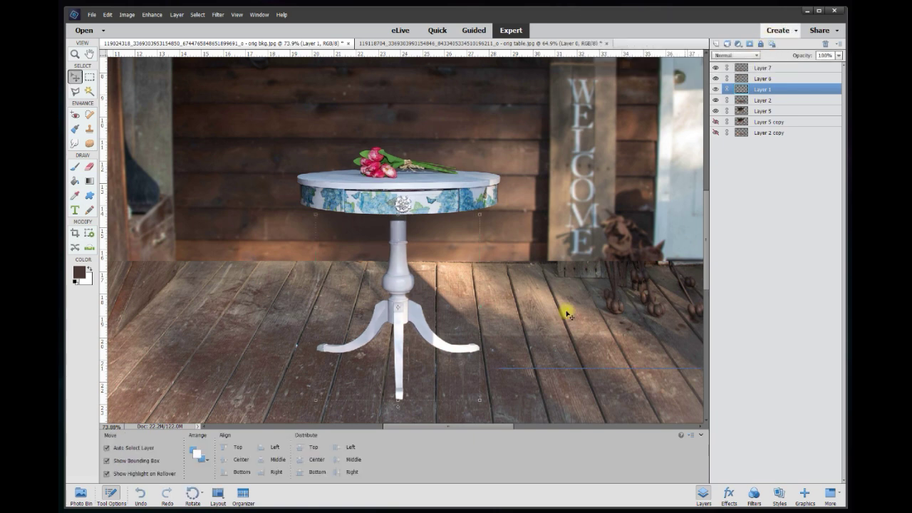
Step: Select the tulips layer (Layer 7) and open the Brightness/Contrast adjustment
left_click(460, 202)
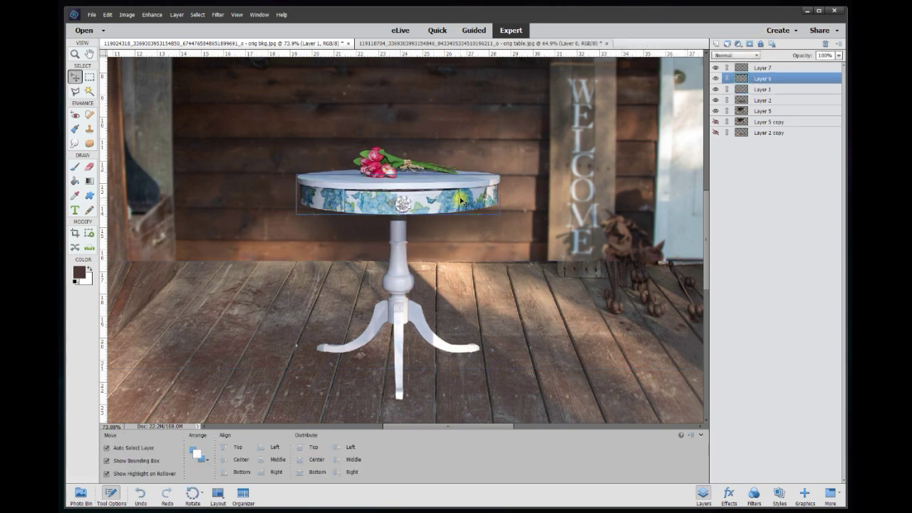
left_click(478, 150)
left_click(454, 174)
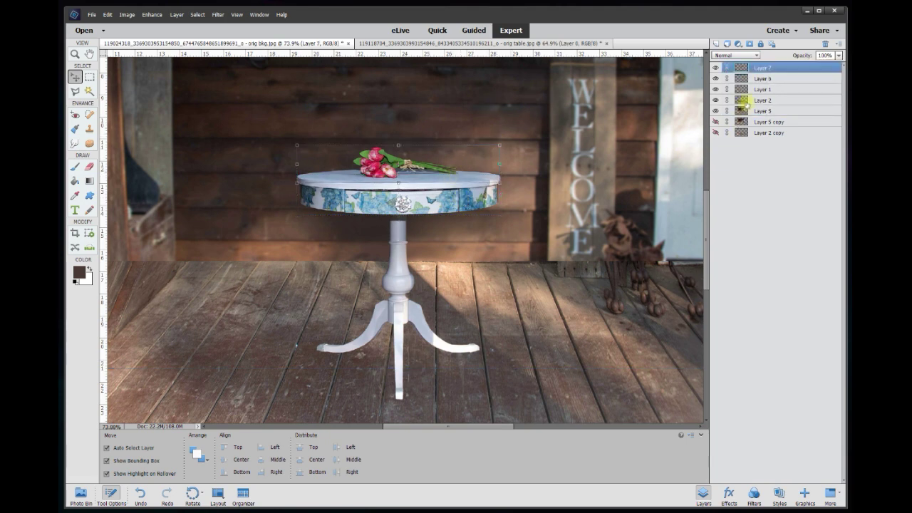
left_click(151, 14)
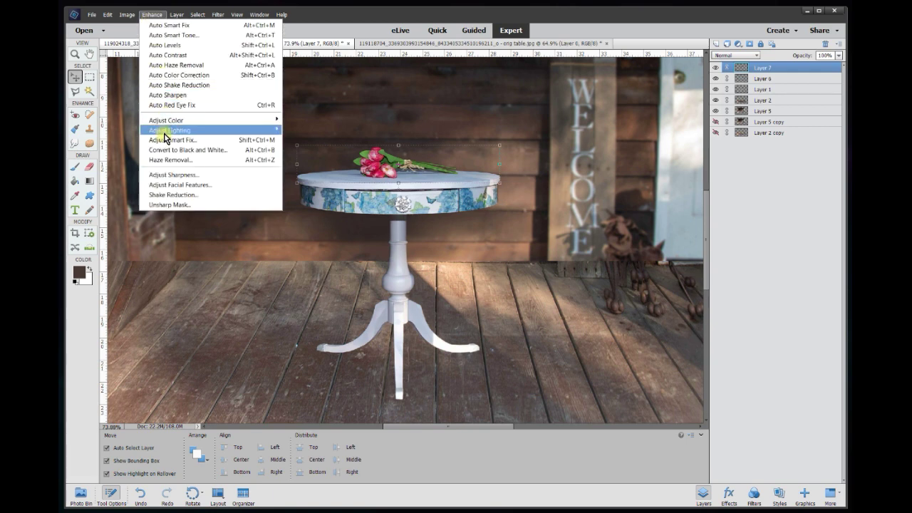
mouse_move(165, 130)
left_click(301, 135)
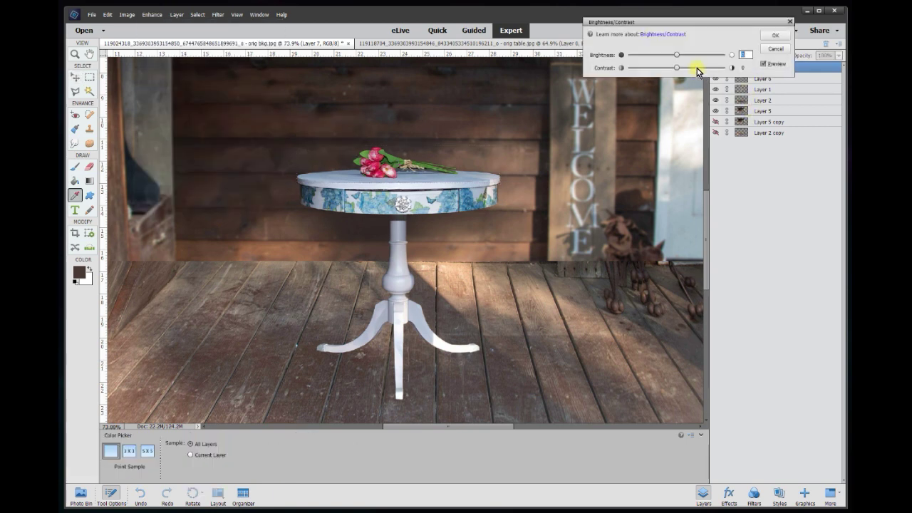
Step: Try brightening the tulips and adjusting contrast, toggling the preview to compare
mouse_move(678, 59)
left_mouse_down()
mouse_move(692, 59)
mouse_move(682, 59)
left_mouse_up()
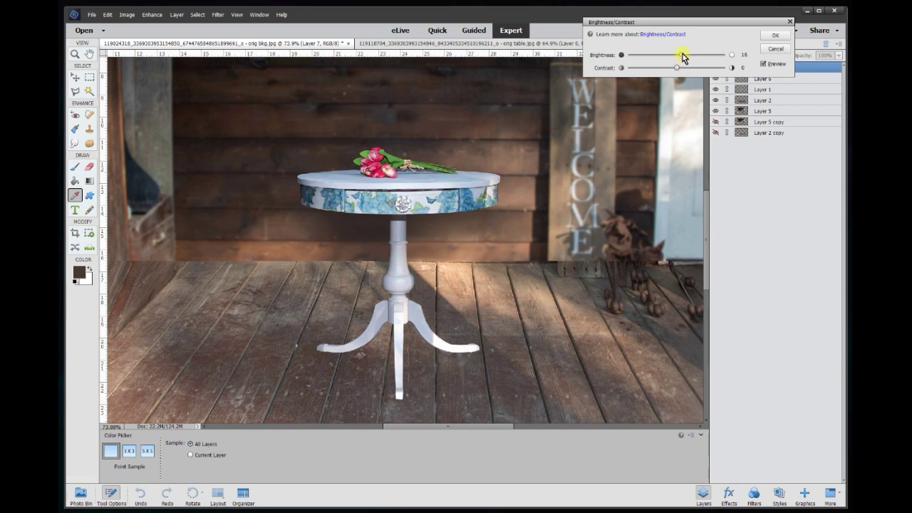
mouse_move(676, 68)
left_mouse_down()
mouse_move(667, 67)
mouse_move(704, 73)
mouse_move(662, 74)
left_mouse_up()
left_click(763, 64)
left_click(763, 64)
left_click_drag(683, 59, 691, 59)
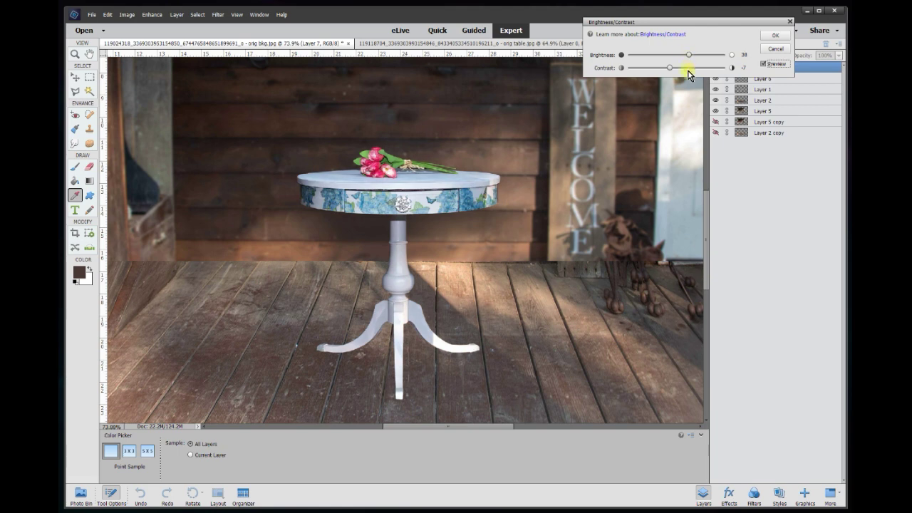
left_click(763, 64)
left_click(763, 64)
Step: Set Brightness to 38 and Contrast to -10 and apply the adjustment
type("38")
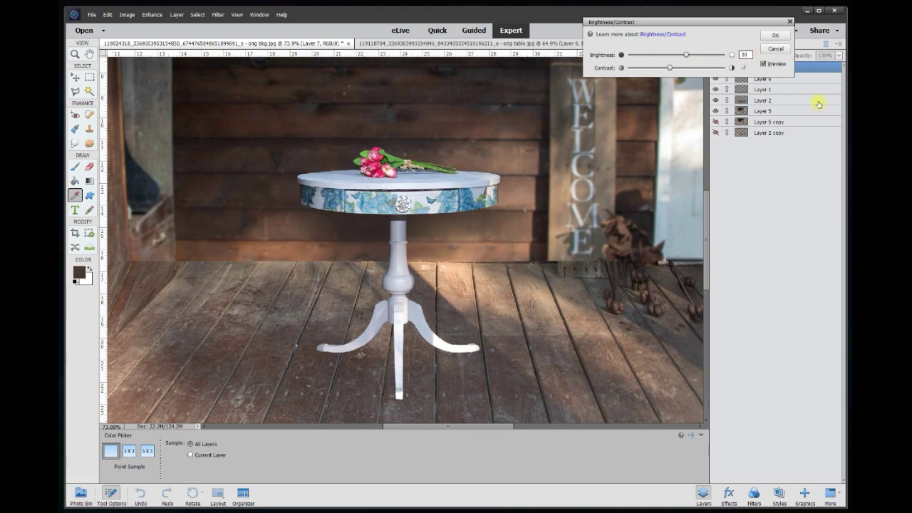
left_click_drag(669, 69, 664, 71)
double_click(746, 66)
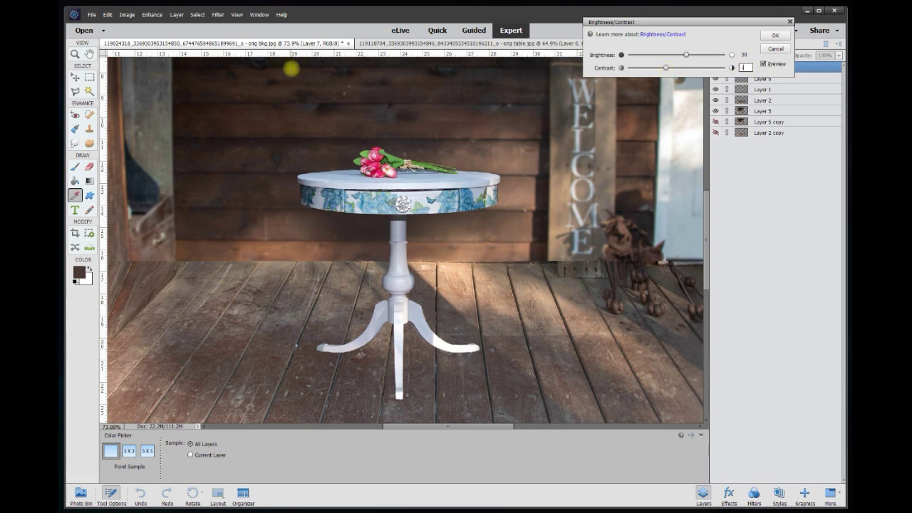
type("-10")
key("Return")
key("v")
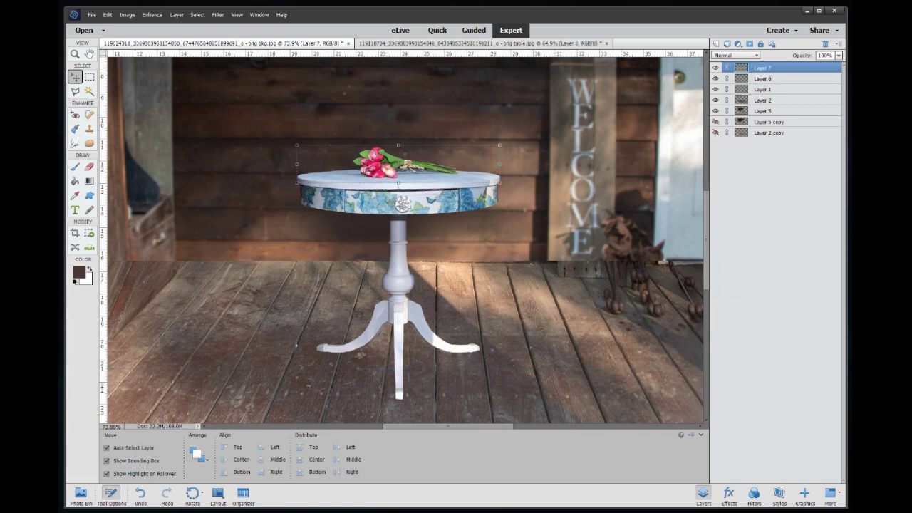
scroll(249, 100, "down", 3)
scroll(235, 112, "up", 2)
left_click_drag(704, 212, 709, 239)
left_click_drag(481, 428, 491, 429)
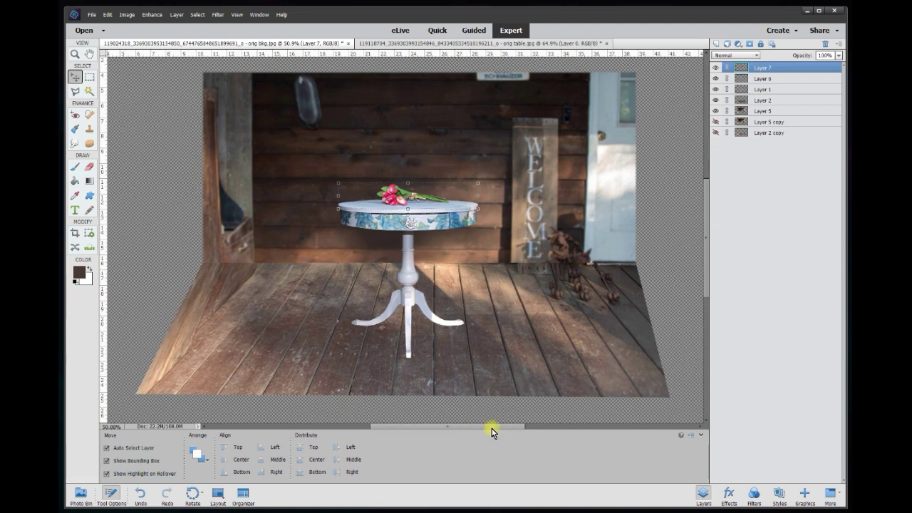
left_click(716, 67)
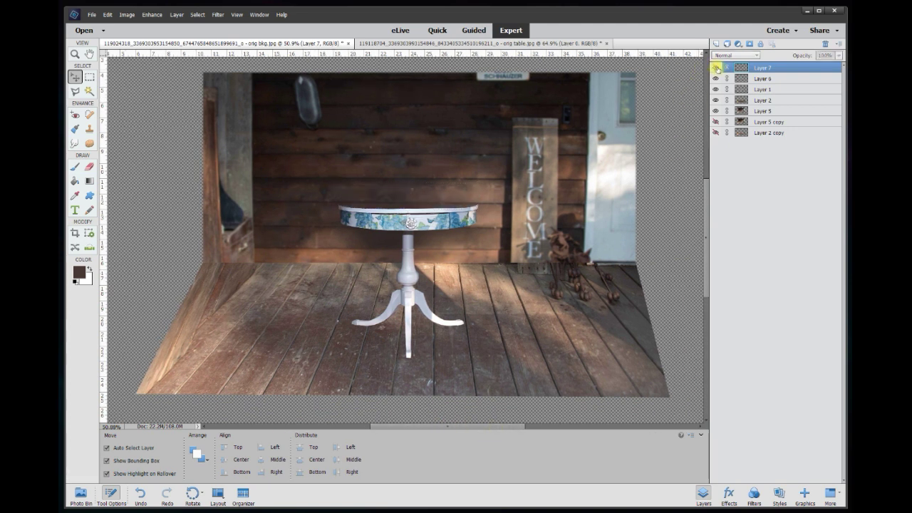
left_click(717, 68)
left_click(575, 166)
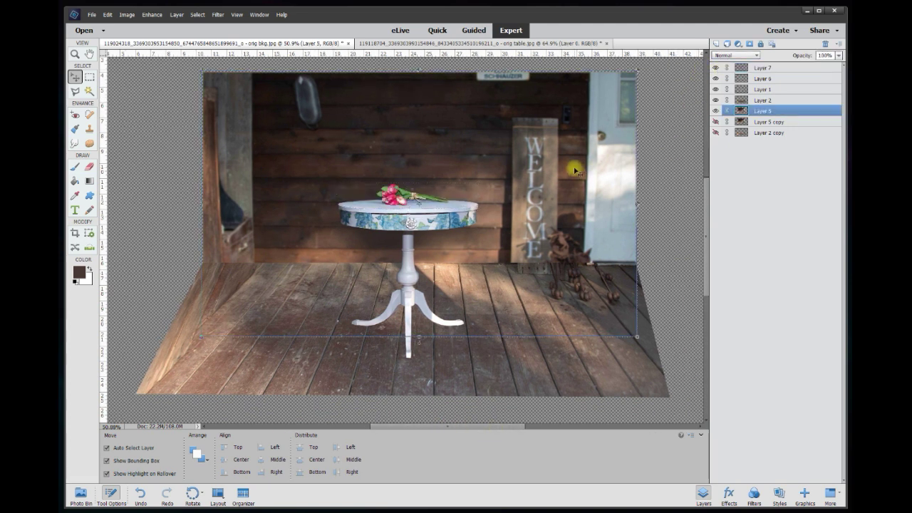
left_click(680, 188)
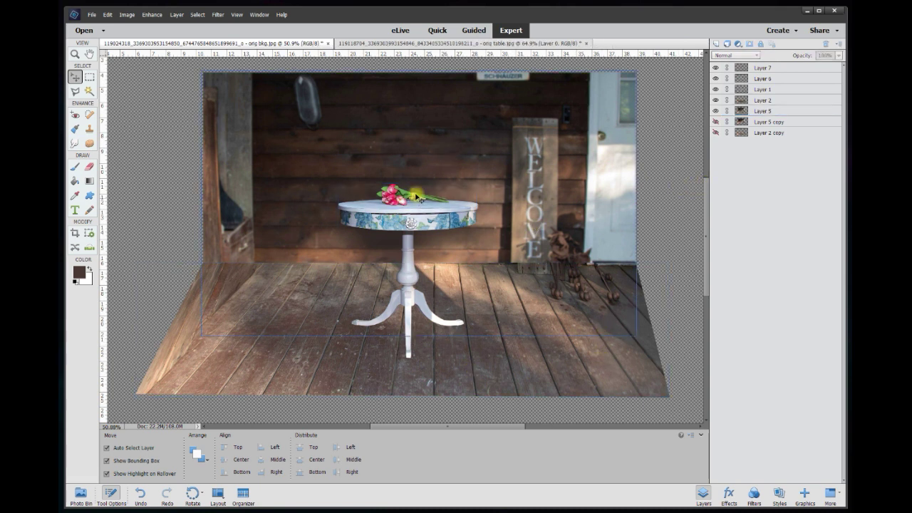
left_click(417, 200)
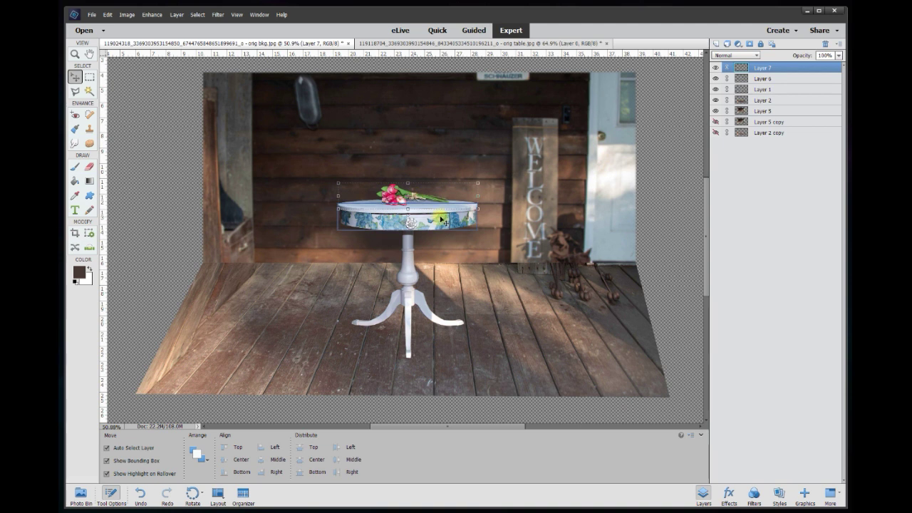
left_click(432, 222)
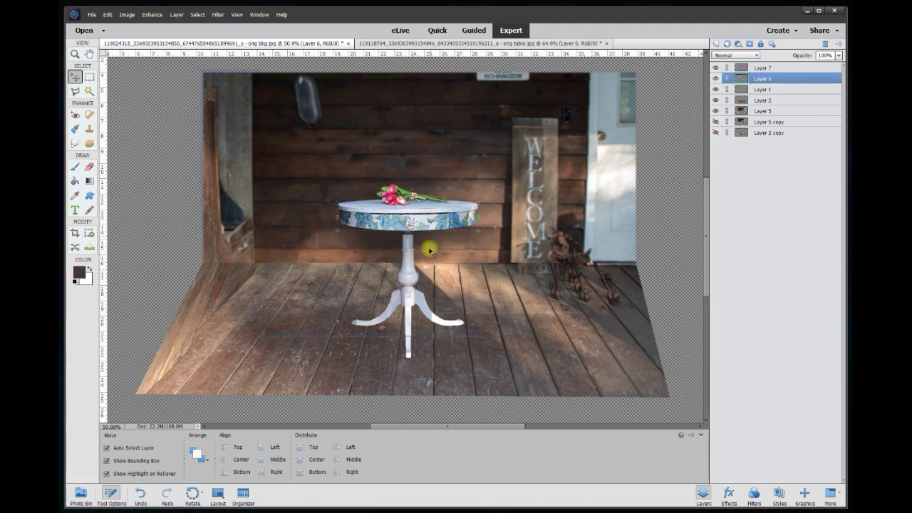
Step: Merge the tulips, tabletop and pedestal layers, then add a new empty layer above the floor
left_click(409, 286)
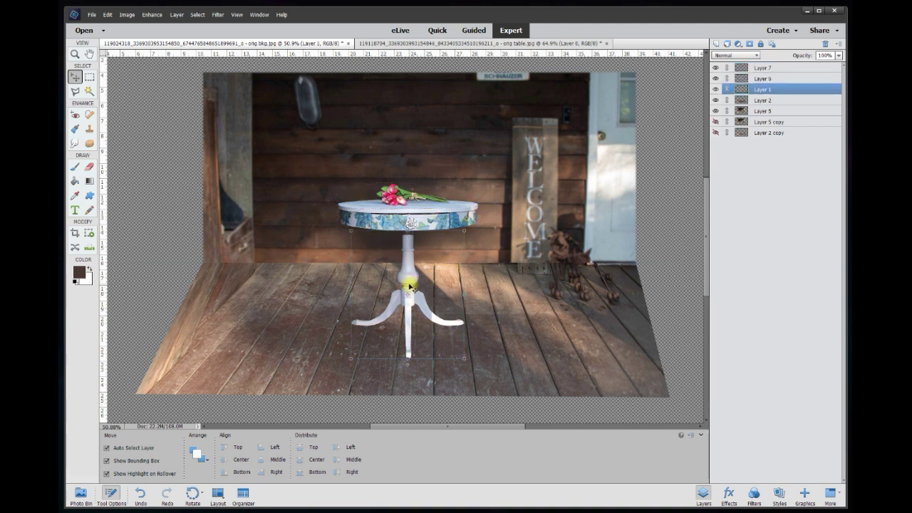
left_click(783, 69)
left_click(780, 90, "shift")
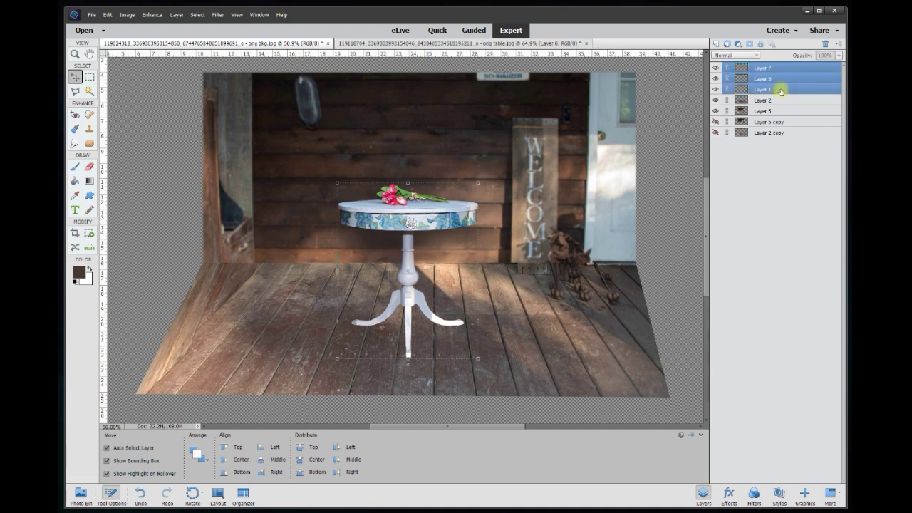
right_click(781, 90)
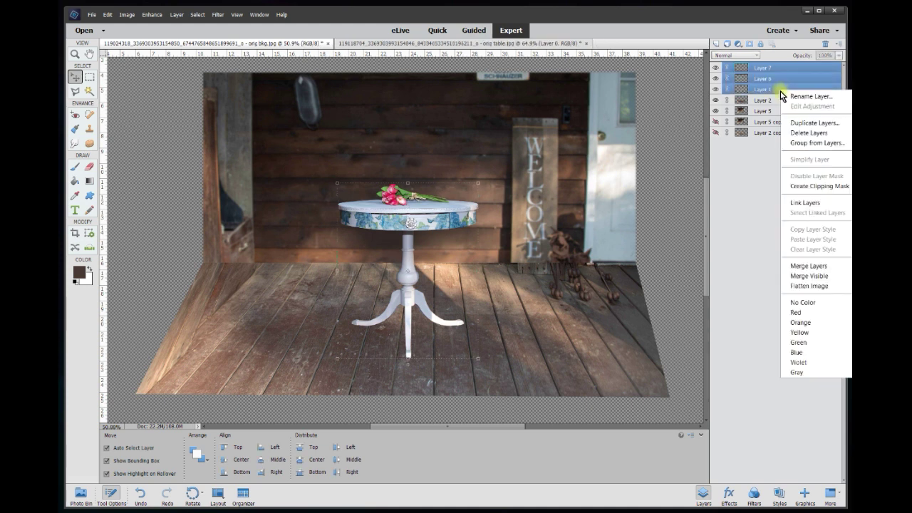
left_click(819, 266)
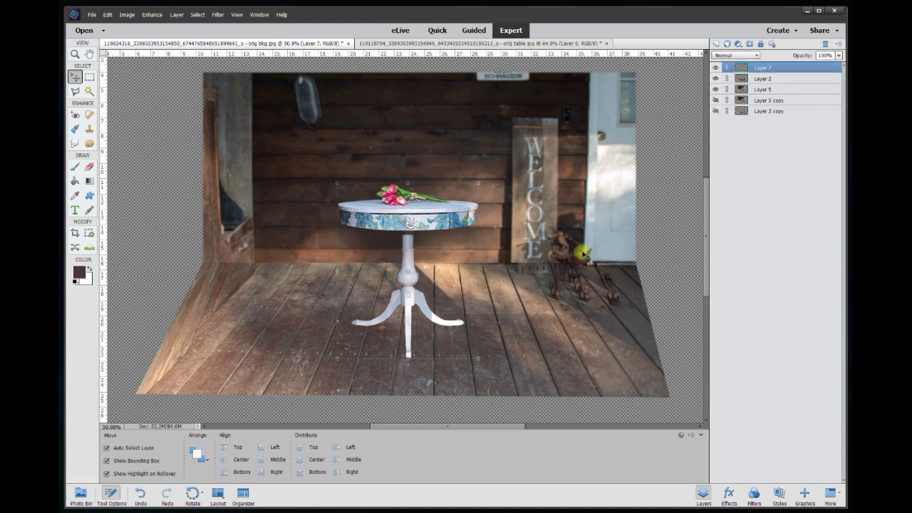
left_click(759, 78)
left_click(715, 44)
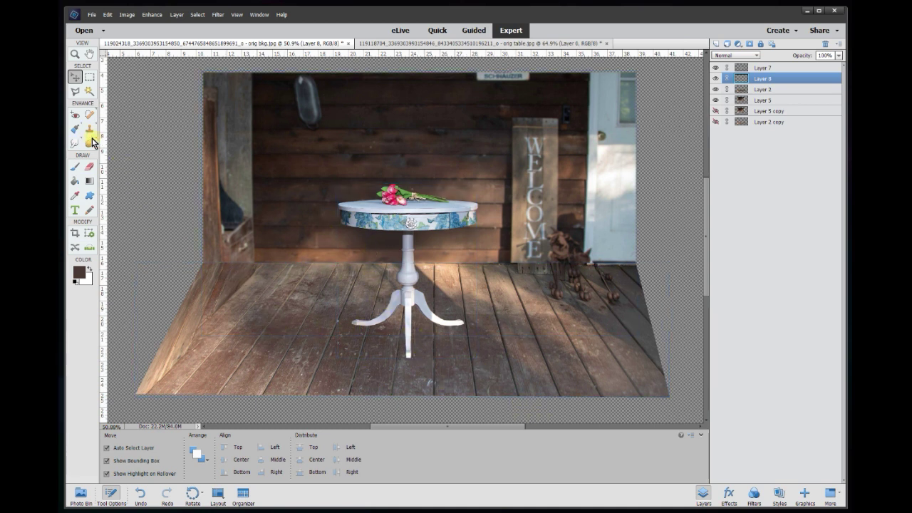
Step: Set up the Brush tool with black paint at 50 px
left_click(75, 167)
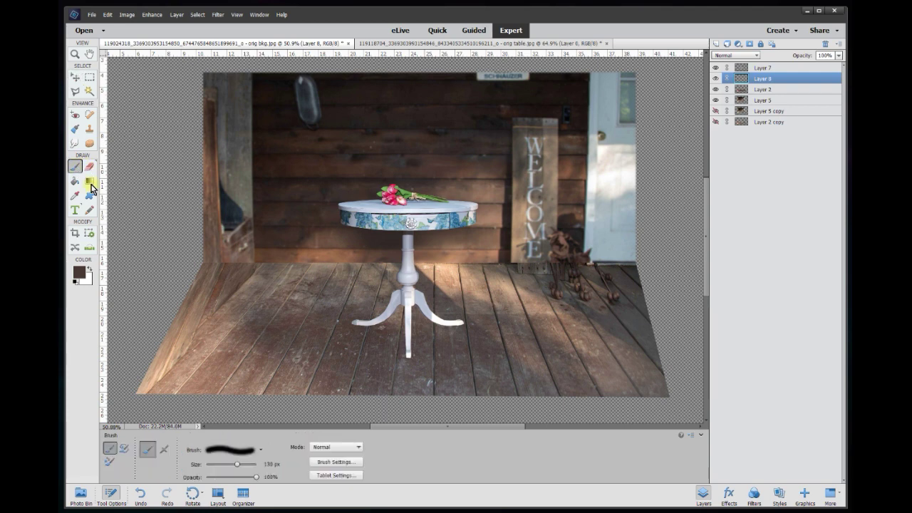
left_click(79, 272)
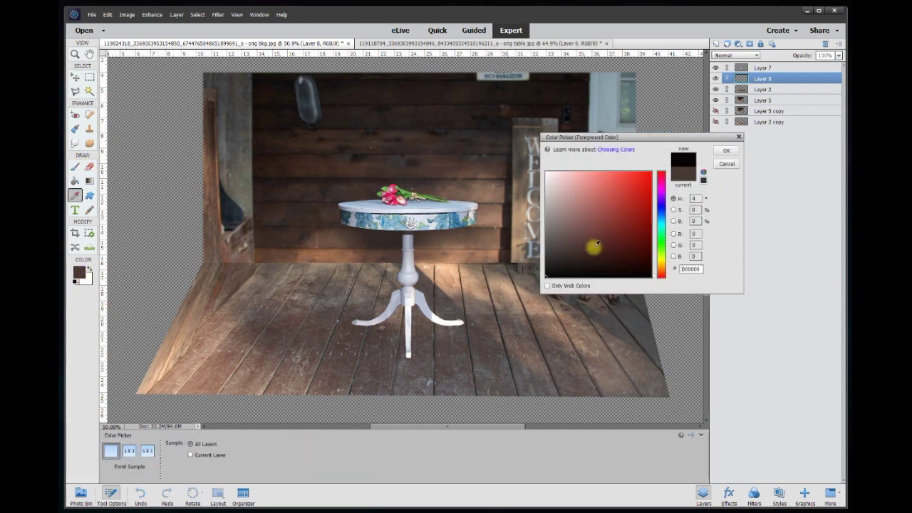
left_click(726, 151)
left_click(265, 464)
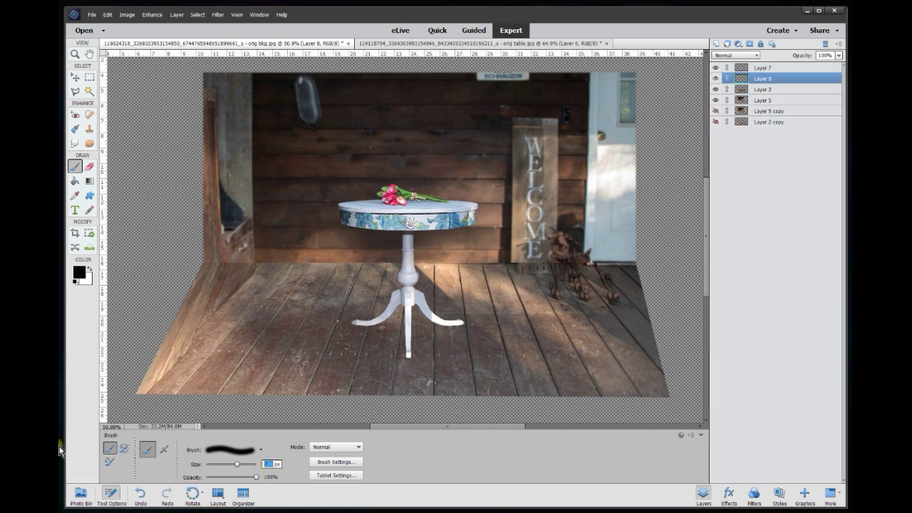
key("Return")
Step: Paint a black shadow running up-left from the table's left foot, redoing unsatisfactory strokes
left_click_drag(408, 353, 386, 320)
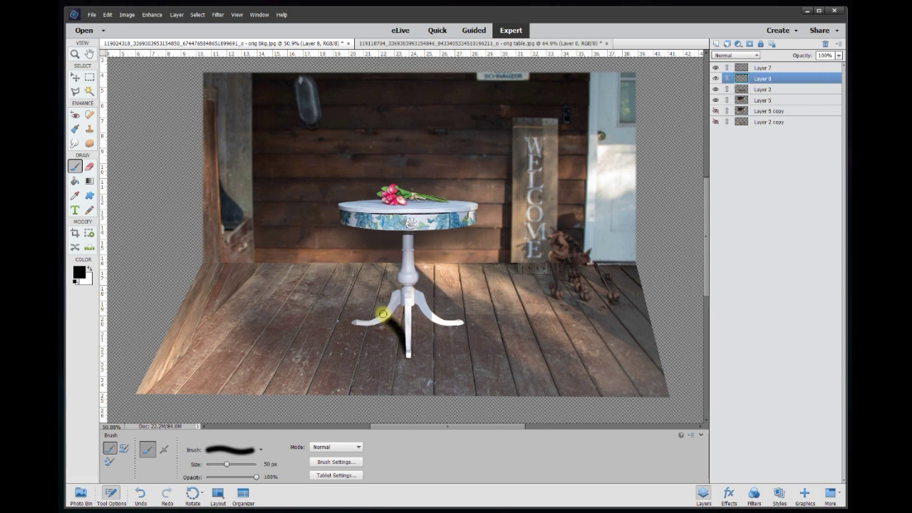
key("ctrl+z")
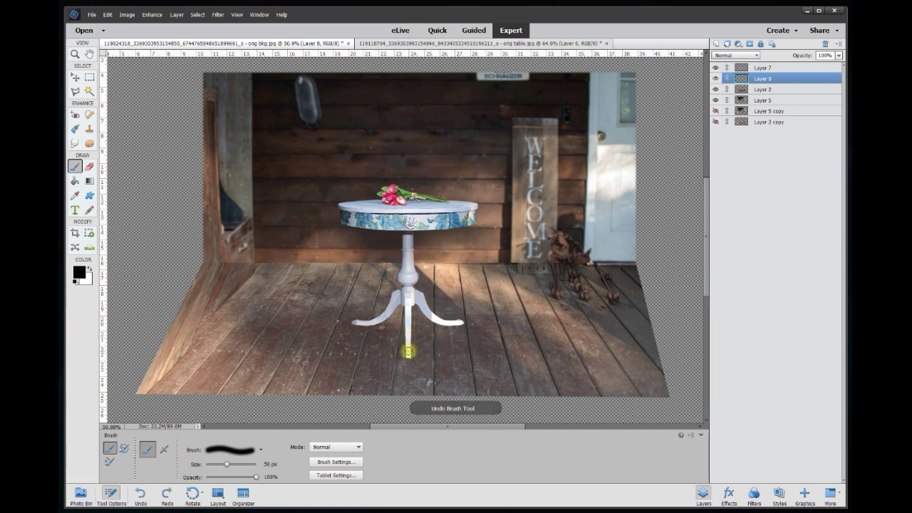
mouse_move(407, 353)
left_mouse_down()
mouse_move(387, 304)
mouse_move(366, 285)
left_mouse_up()
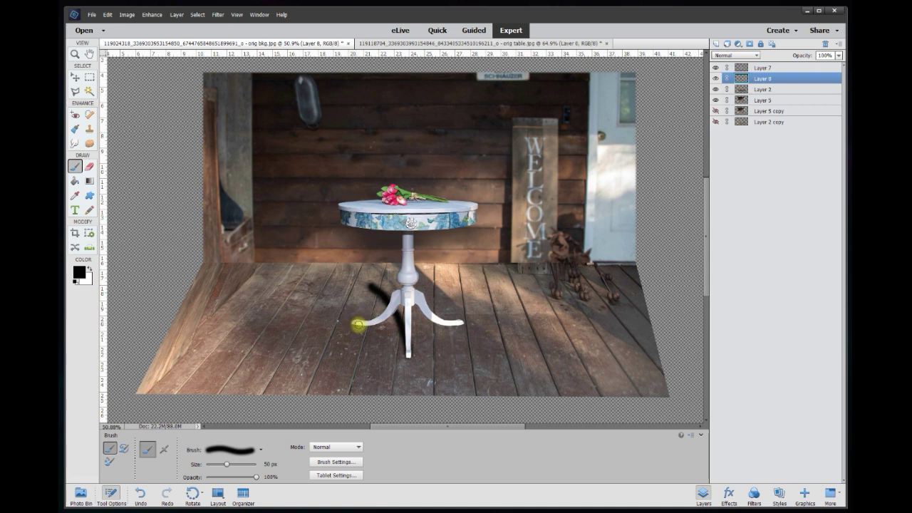
key("ctrl+z")
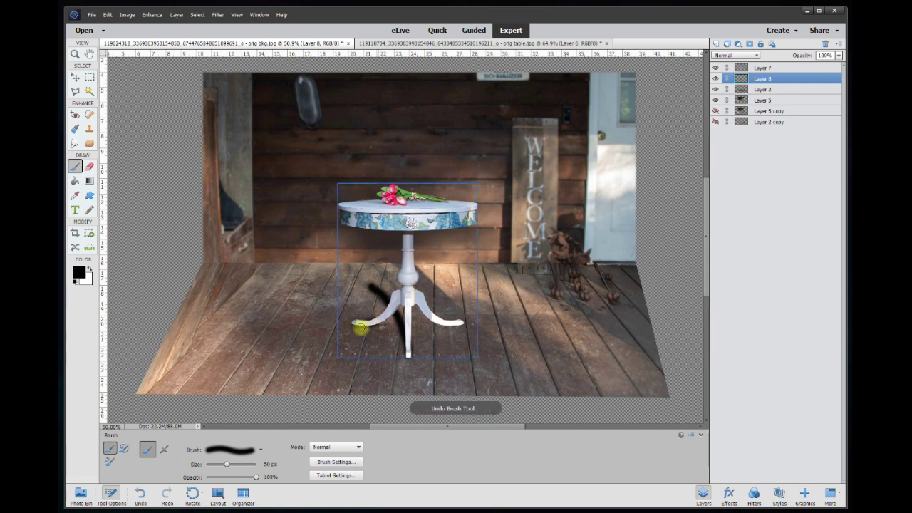
left_click_drag(355, 323, 365, 284)
key("ctrl+z")
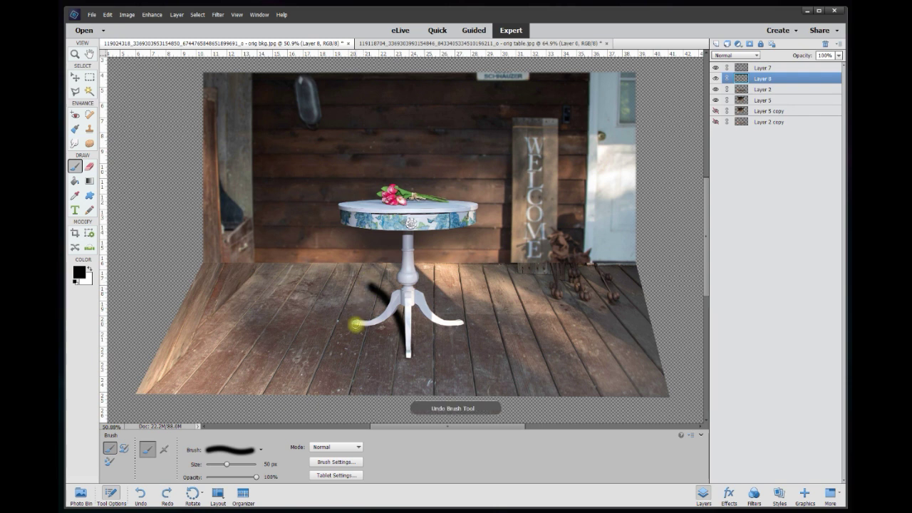
mouse_move(356, 323)
left_mouse_down()
mouse_move(369, 275)
mouse_move(391, 301)
left_mouse_up()
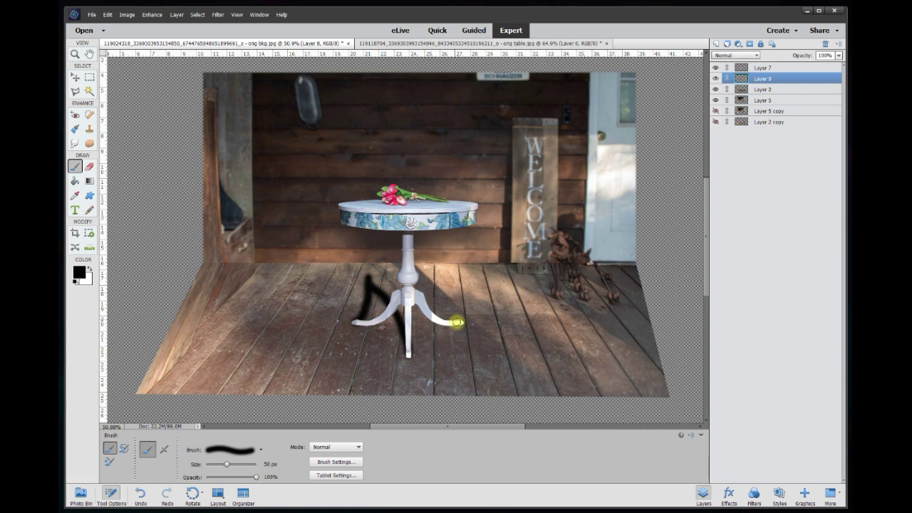
left_click_drag(460, 323, 422, 316)
key("ctrl+z")
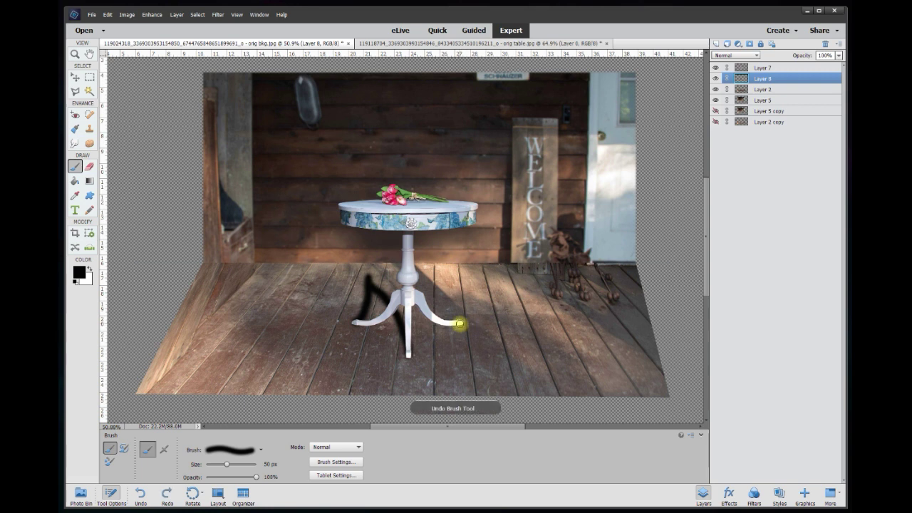
left_click_drag(404, 311, 366, 276)
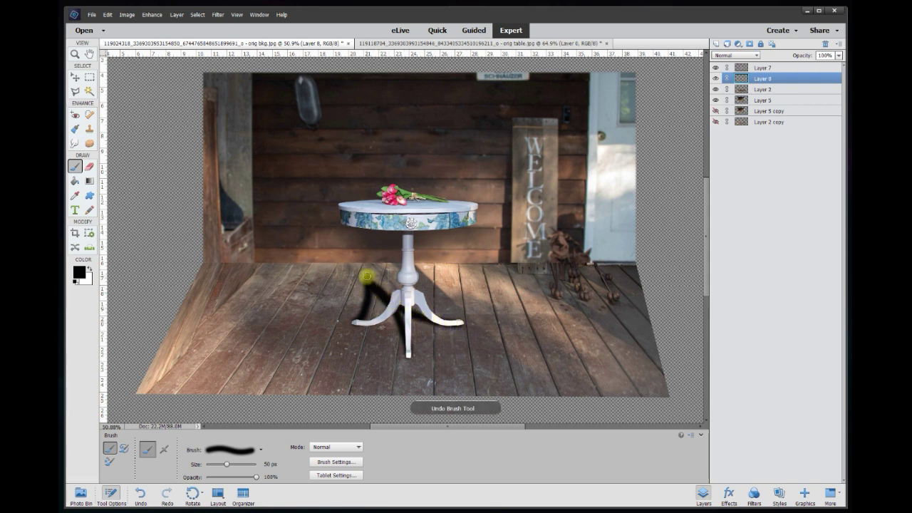
key("ctrl+z")
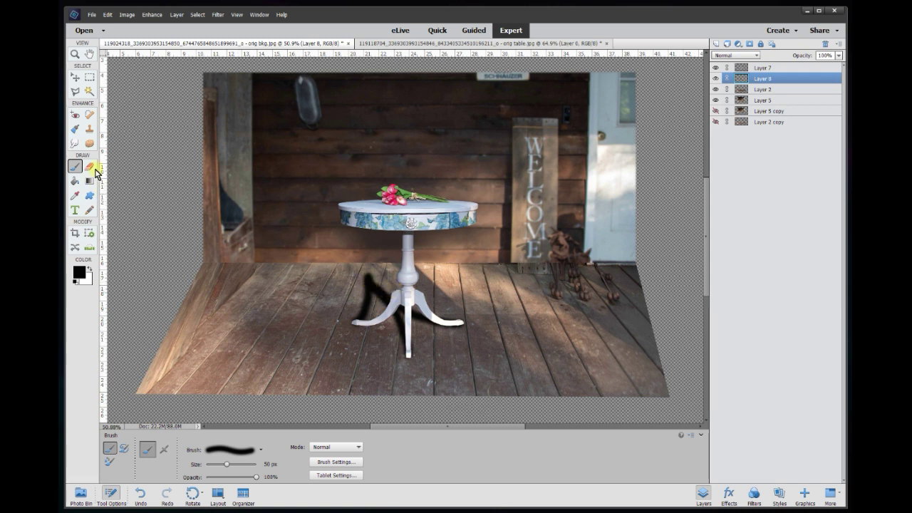
left_click(74, 144)
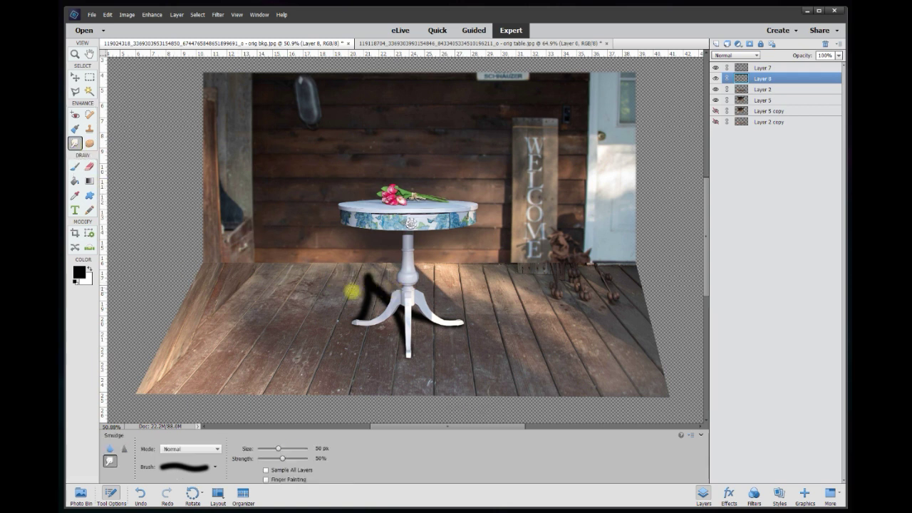
Step: At 150 px smudge size, stretch the shadow up under the table top and soften its edges
double_click(317, 448)
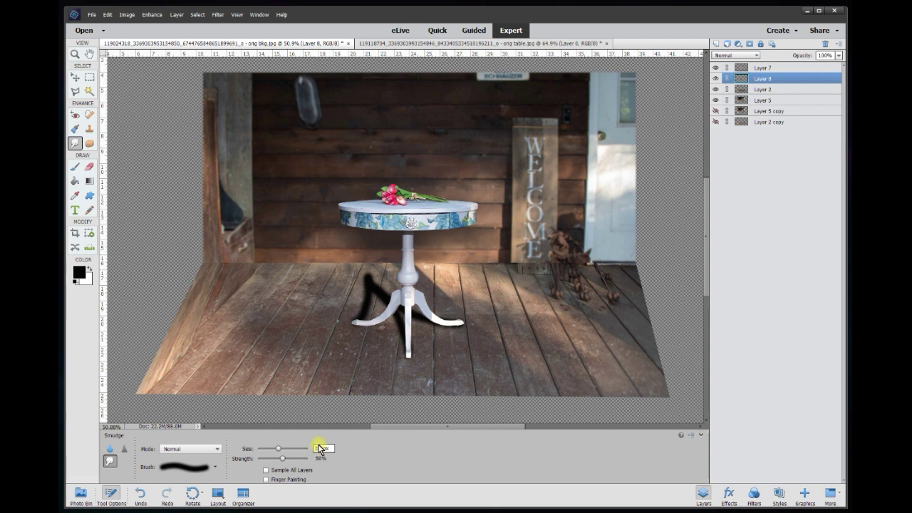
key("Return")
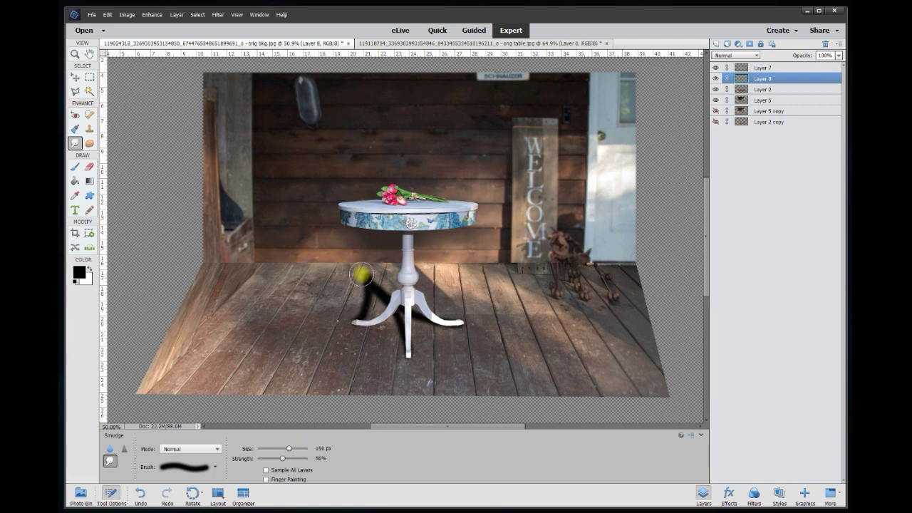
left_click_drag(356, 272, 349, 265)
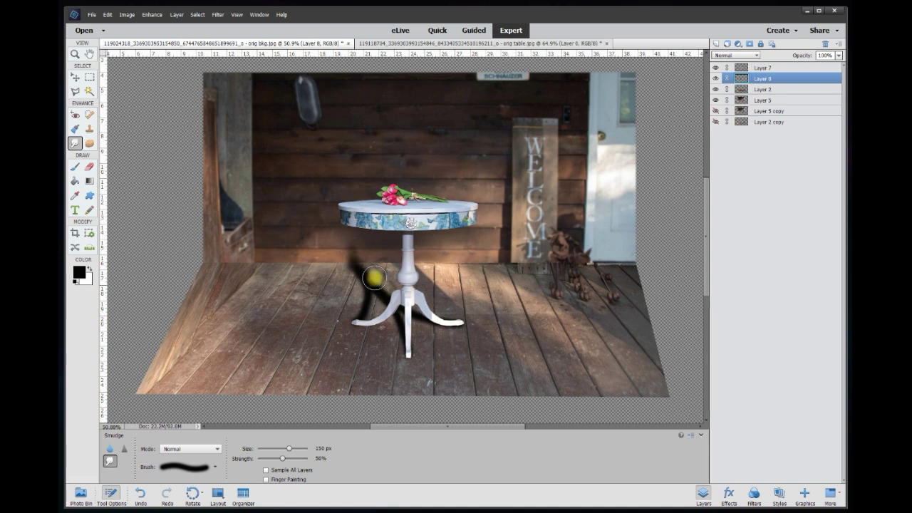
mouse_move(381, 277)
left_mouse_down()
mouse_move(360, 254)
mouse_move(385, 273)
left_mouse_up()
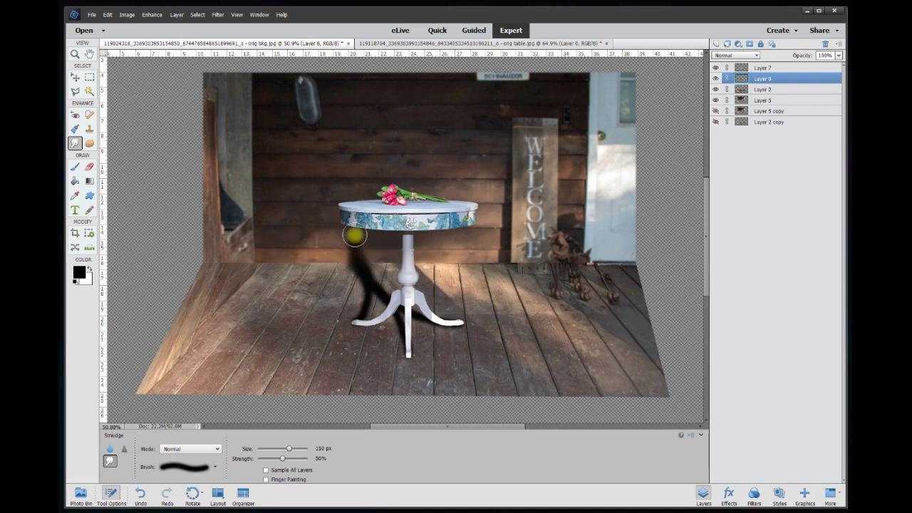
mouse_move(364, 256)
left_mouse_down()
mouse_move(356, 222)
mouse_move(344, 221)
left_mouse_up()
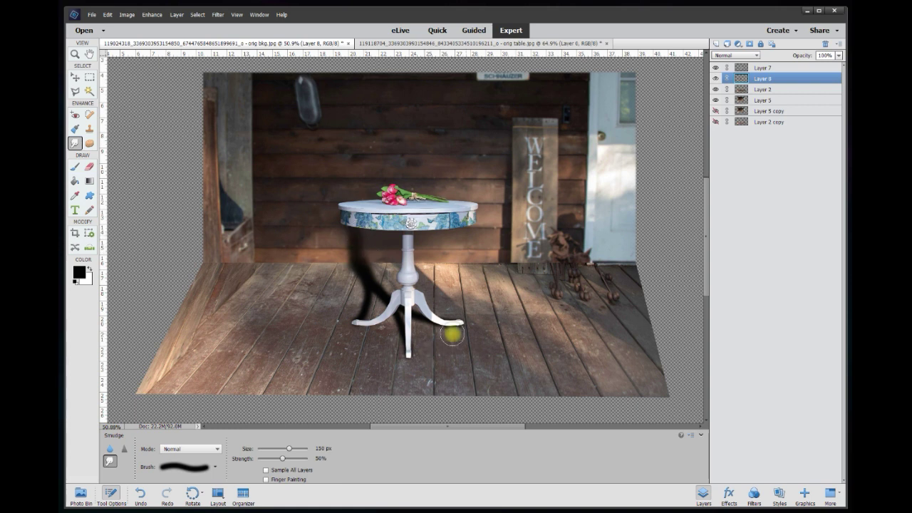
left_click_drag(378, 265, 376, 260)
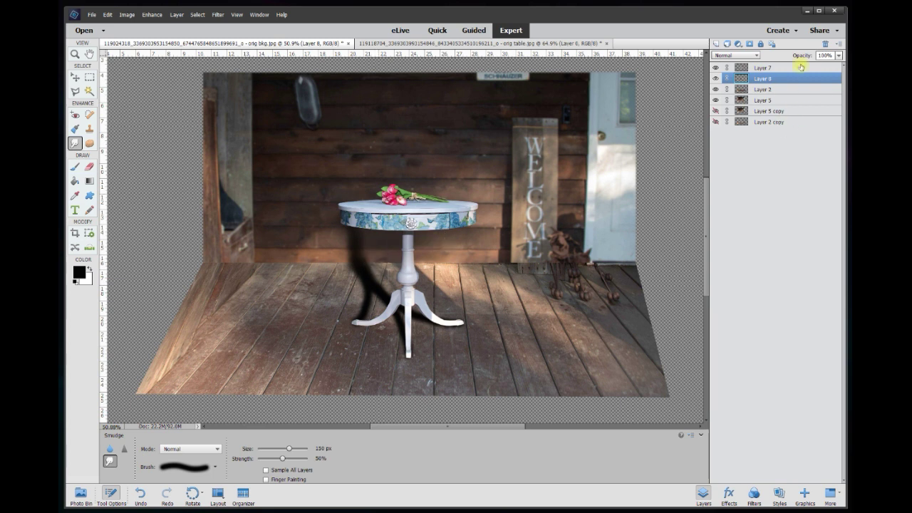
Step: Set the shadow layer (Layer 8) opacity to exactly 50%
left_click_drag(839, 65, 794, 71)
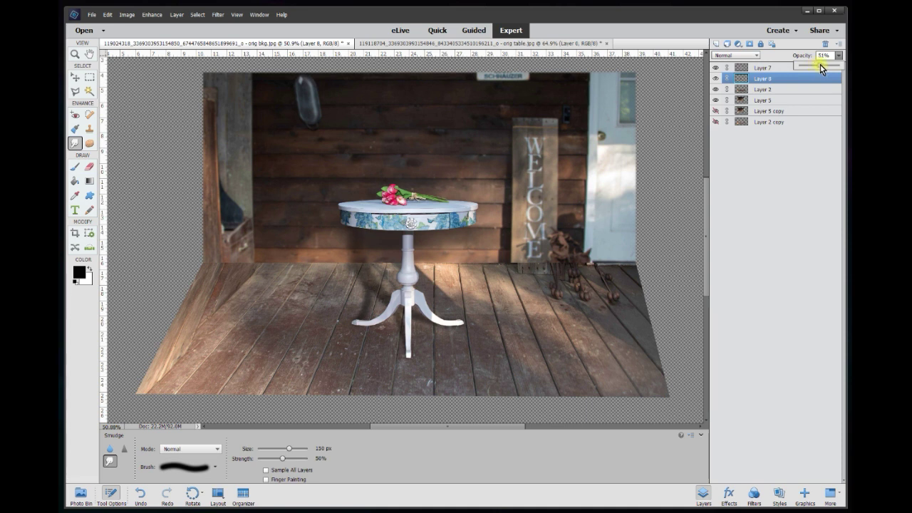
left_click_drag(820, 65, 825, 67)
left_click(823, 56)
type("50")
left_click(76, 78)
left_click(671, 249)
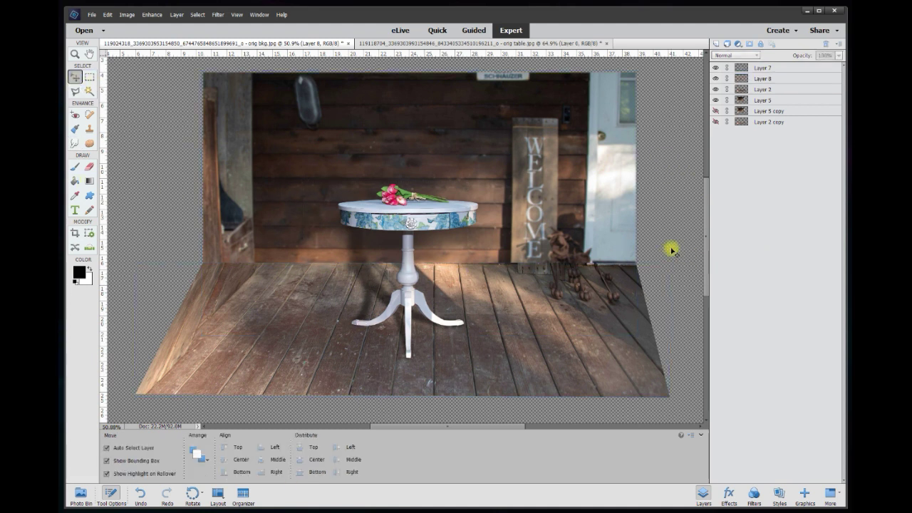
left_click(716, 68)
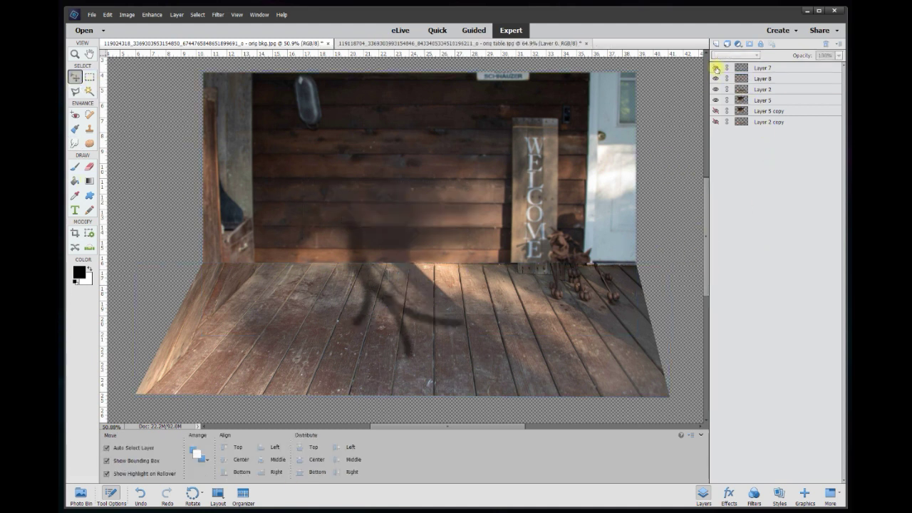
left_click(716, 68)
left_click(716, 79)
left_click(716, 79)
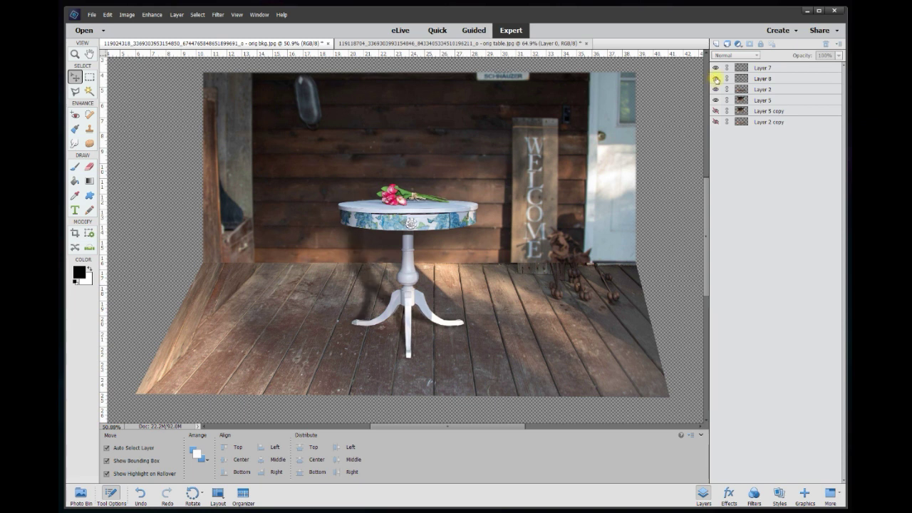
left_click(716, 79)
left_click(716, 79)
left_click(93, 168)
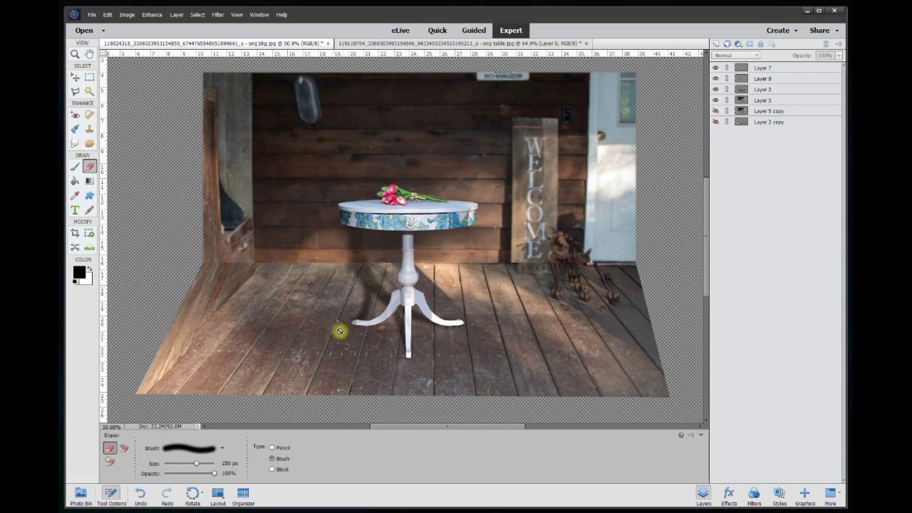
left_click(765, 78)
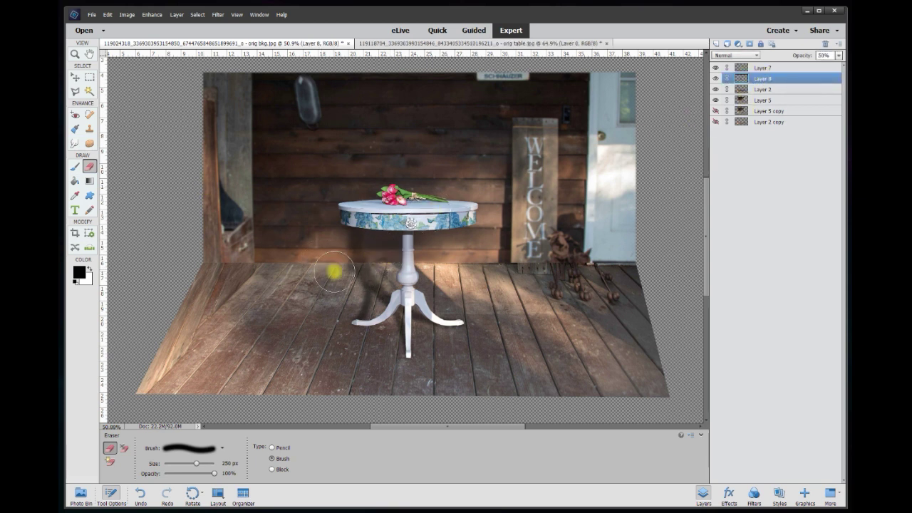
key("ctrl+z")
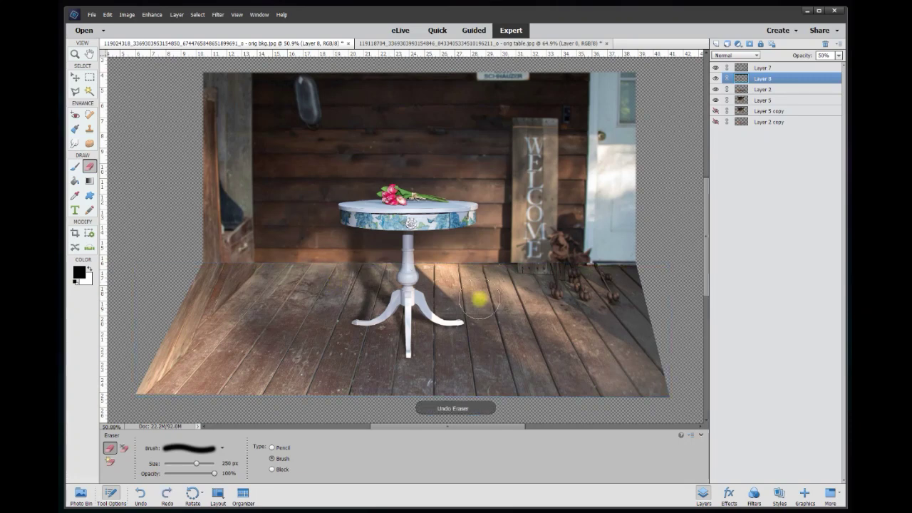
left_click(74, 143)
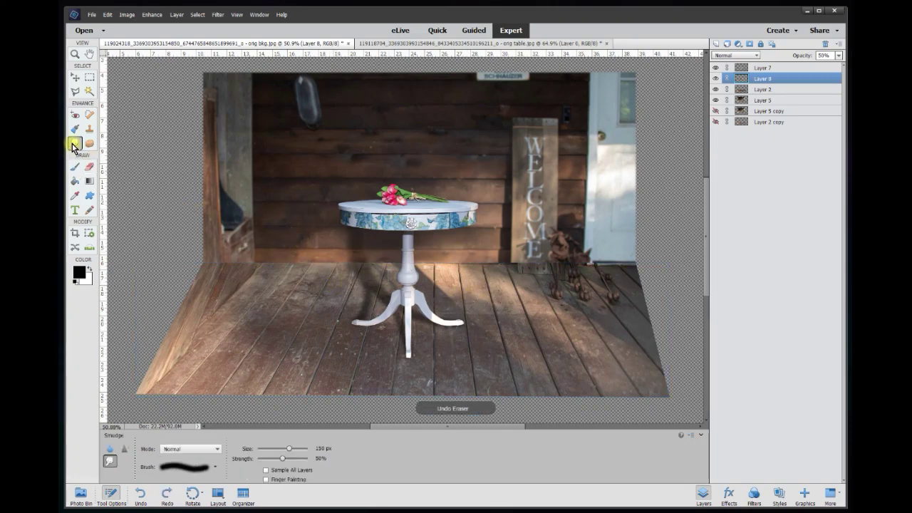
Step: Soften the table-leg shadow with two more smudge strokes and add a new empty layer
left_click_drag(374, 257, 381, 262)
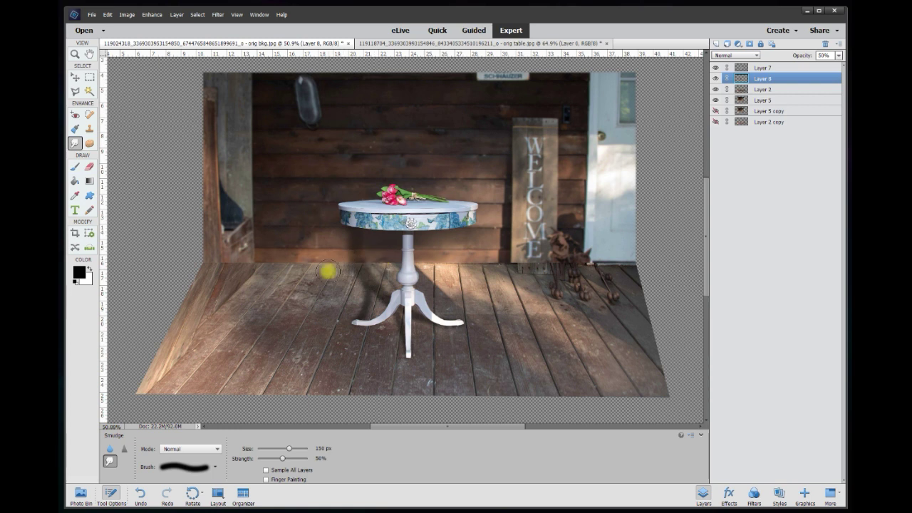
mouse_move(336, 275)
left_mouse_down()
mouse_move(338, 244)
mouse_move(391, 239)
mouse_move(374, 247)
mouse_move(332, 226)
mouse_move(339, 239)
mouse_move(330, 218)
mouse_move(361, 250)
mouse_move(374, 233)
mouse_move(328, 236)
mouse_move(334, 243)
mouse_move(324, 256)
mouse_move(337, 260)
mouse_move(324, 259)
mouse_move(390, 255)
mouse_move(337, 257)
mouse_move(487, 370)
mouse_move(374, 171)
mouse_move(273, 187)
mouse_move(337, 204)
mouse_move(523, 352)
mouse_move(555, 354)
mouse_move(531, 357)
mouse_move(388, 313)
mouse_move(453, 353)
mouse_move(414, 329)
mouse_move(361, 338)
mouse_move(392, 330)
mouse_move(363, 340)
mouse_move(394, 342)
mouse_move(404, 326)
mouse_move(376, 340)
mouse_move(400, 312)
mouse_move(388, 307)
mouse_move(386, 338)
left_mouse_up()
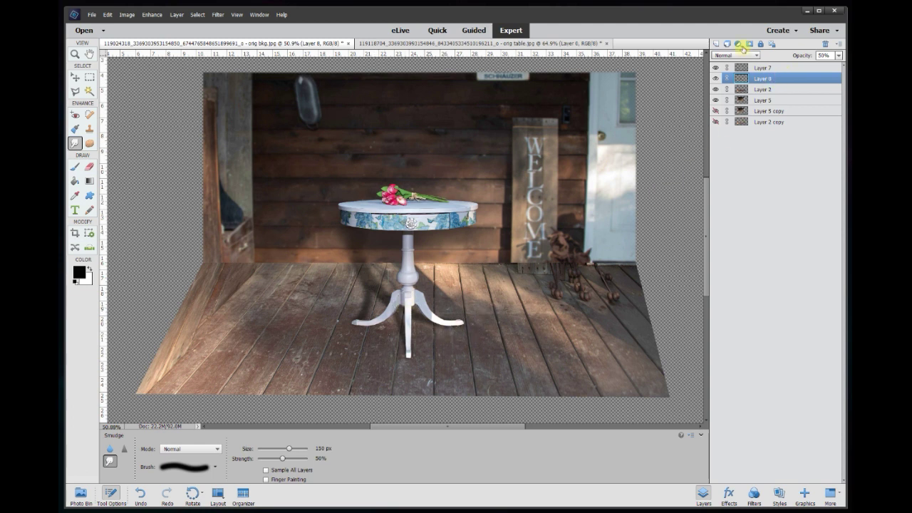
left_click(715, 44)
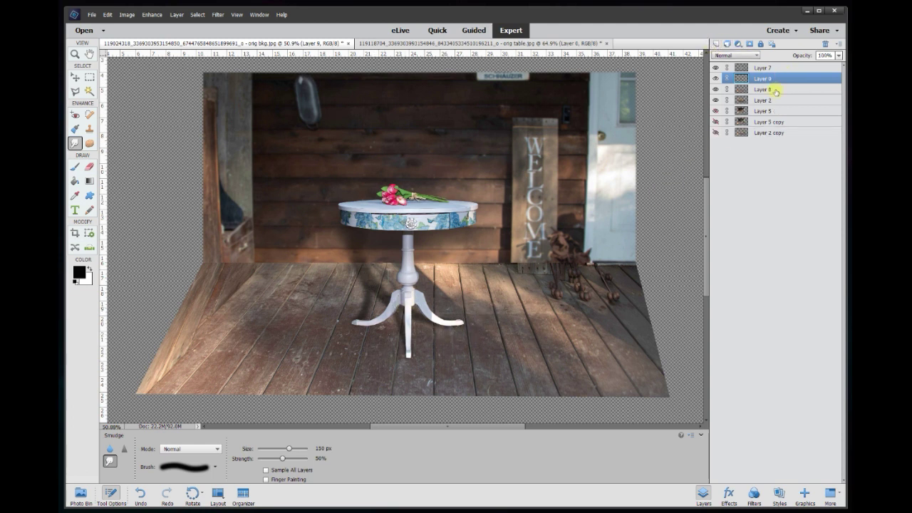
Step: Brush black contact shadows under the table feet on Layer 9 with a 100 px brush
left_click(76, 169)
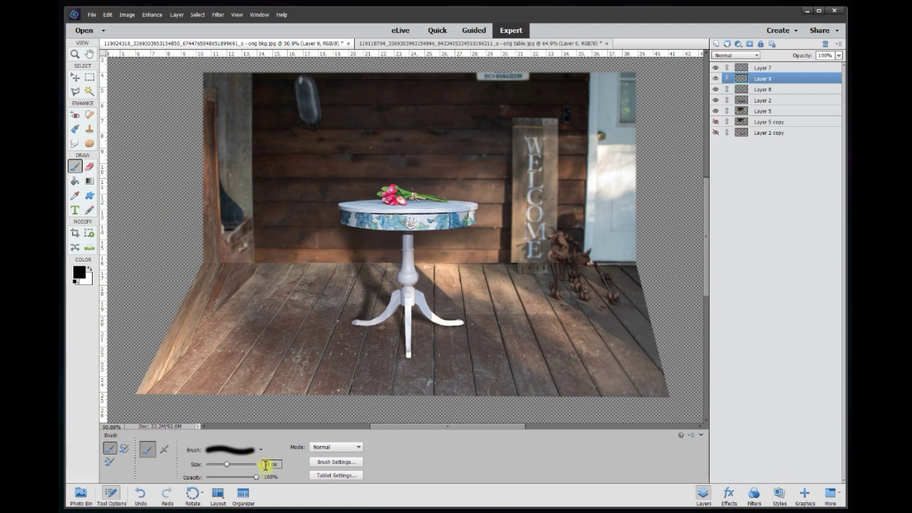
left_click_drag(242, 467, 250, 451)
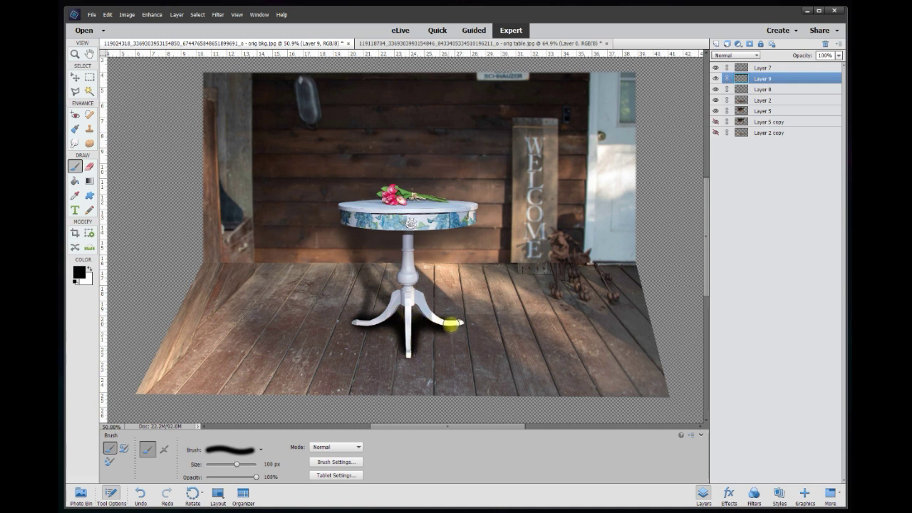
key("ctrl+z")
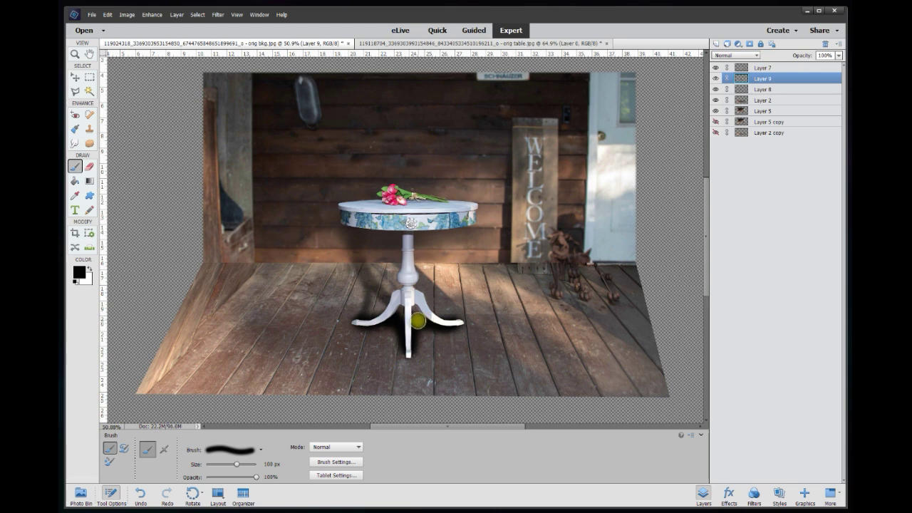
key("ctrl+z")
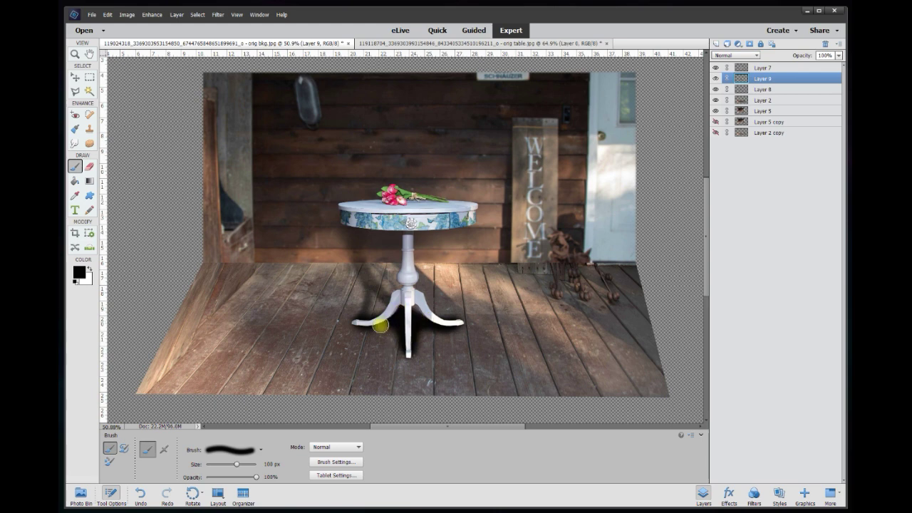
left_click(74, 77)
scroll(433, 332, "up", 3)
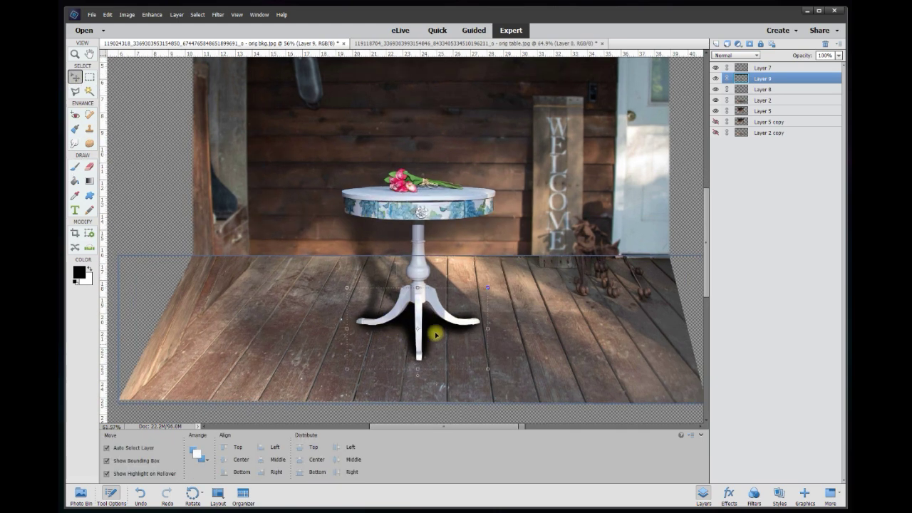
Step: Smudge away the painted seam at the table's leg joint
scroll(543, 285, "up", 4)
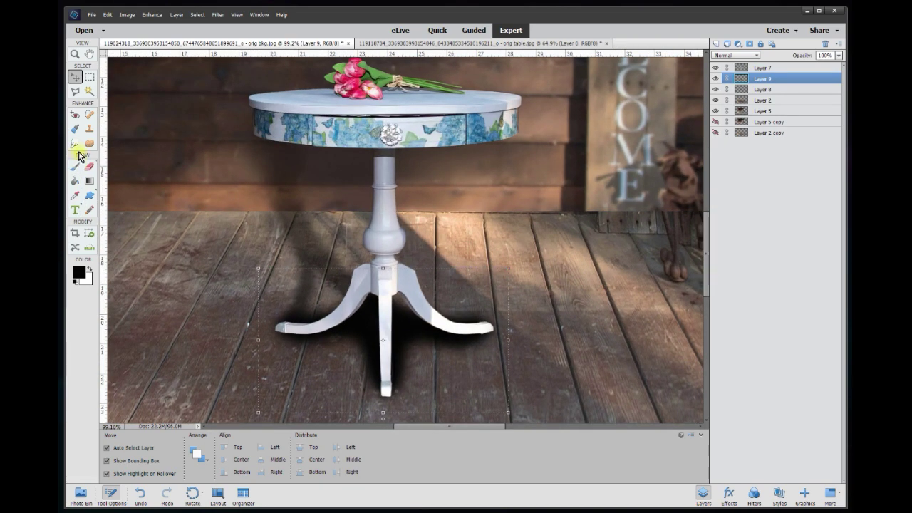
left_click(75, 143)
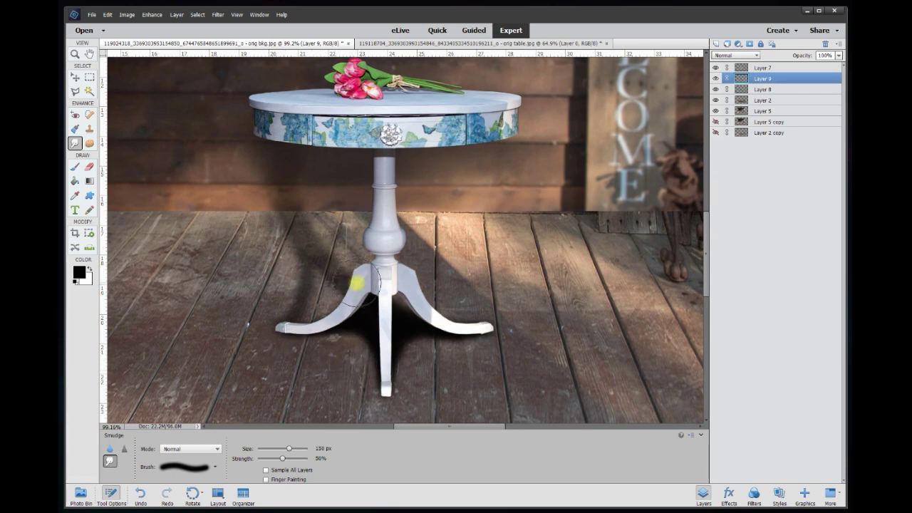
mouse_move(402, 285)
left_mouse_down()
mouse_move(430, 293)
mouse_move(428, 301)
mouse_move(384, 289)
mouse_move(395, 295)
mouse_move(397, 284)
mouse_move(478, 402)
mouse_move(435, 404)
mouse_move(293, 372)
mouse_move(334, 386)
mouse_move(357, 367)
mouse_move(346, 375)
mouse_move(354, 358)
mouse_move(422, 377)
mouse_move(433, 369)
mouse_move(418, 359)
mouse_move(343, 371)
mouse_move(361, 364)
mouse_move(376, 250)
mouse_move(471, 350)
mouse_move(370, 375)
mouse_move(345, 342)
mouse_move(338, 352)
mouse_move(362, 359)
mouse_move(363, 348)
mouse_move(321, 355)
mouse_move(350, 354)
left_mouse_up()
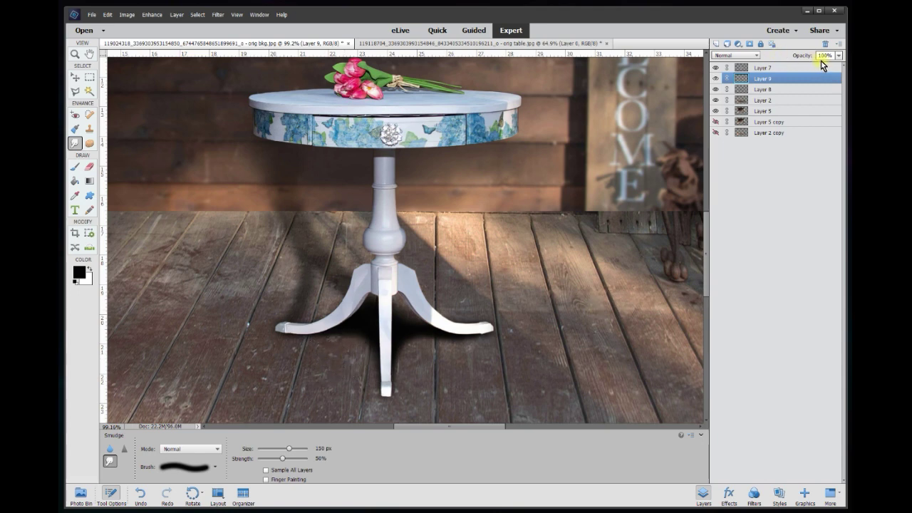
Step: Set the leg shadow layer (Layer 9) opacity to 30%
left_click(839, 56)
mouse_move(805, 69)
left_mouse_down()
mouse_move(817, 64)
mouse_move(807, 69)
left_mouse_up()
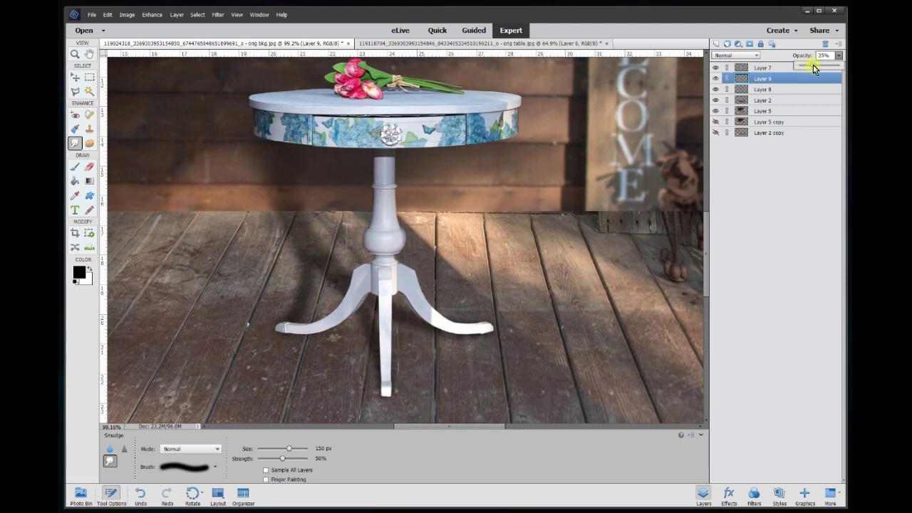
left_click_drag(814, 69, 816, 69)
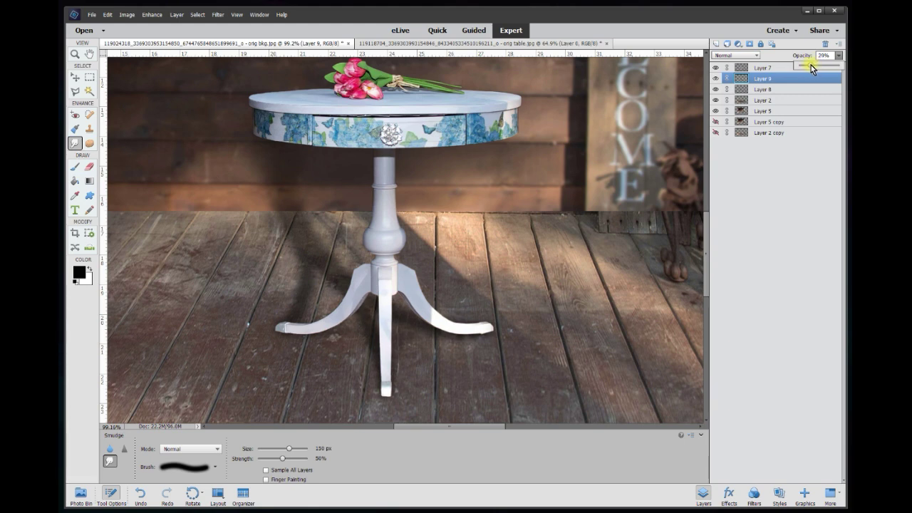
left_click(823, 55)
type("30")
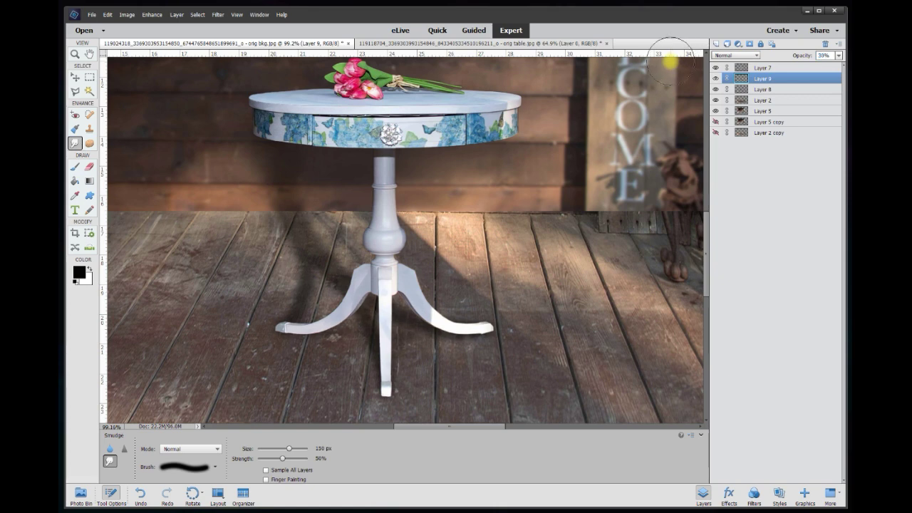
left_click(76, 77)
scroll(327, 213, "down", 3)
scroll(322, 214, "down", 4)
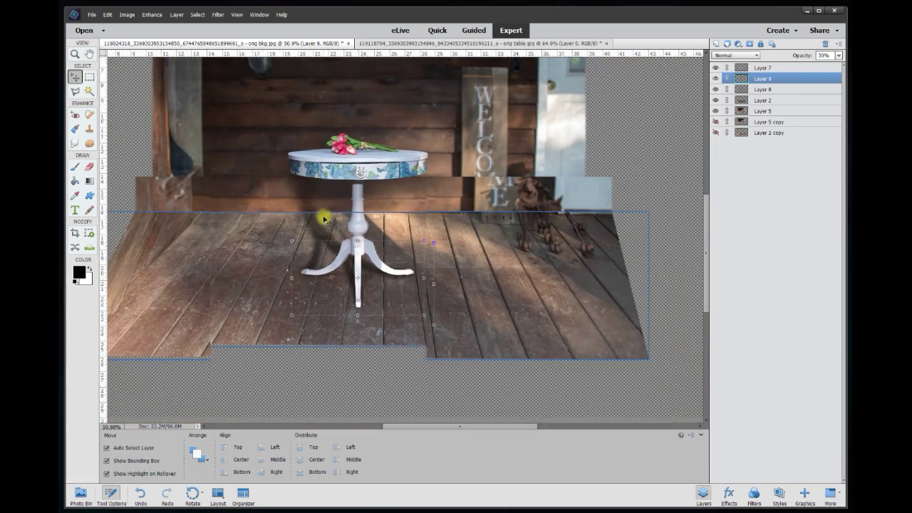
Step: Select Layer 8, the shadow behind the table, and lower its opacity to 40%
scroll(595, 262, "up", 2)
left_click(646, 252)
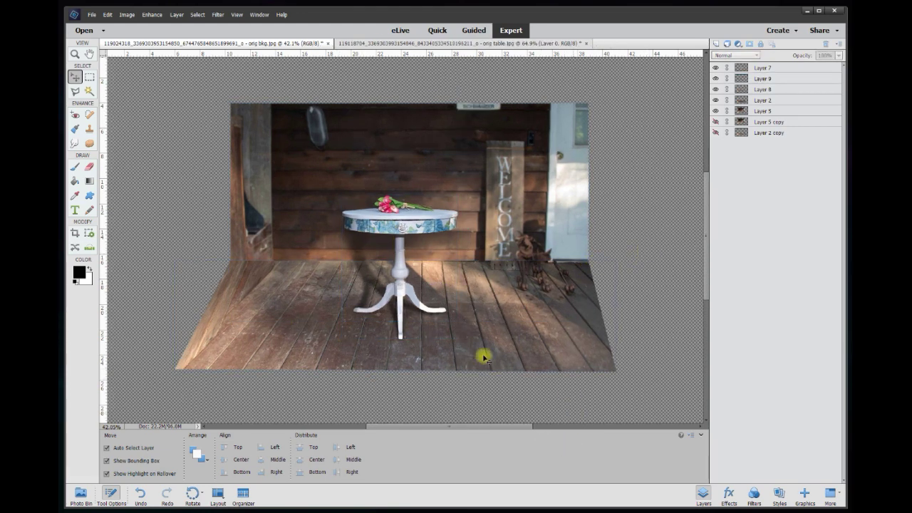
left_click(408, 314)
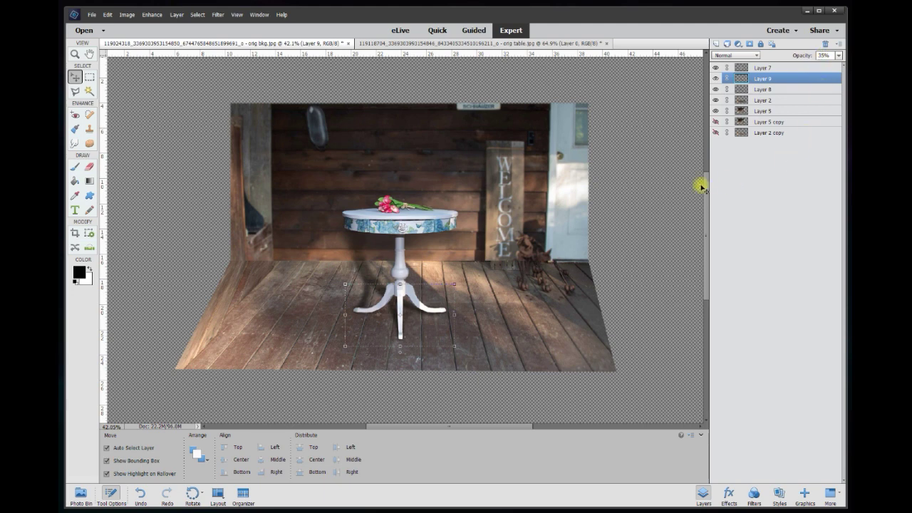
left_click(360, 280)
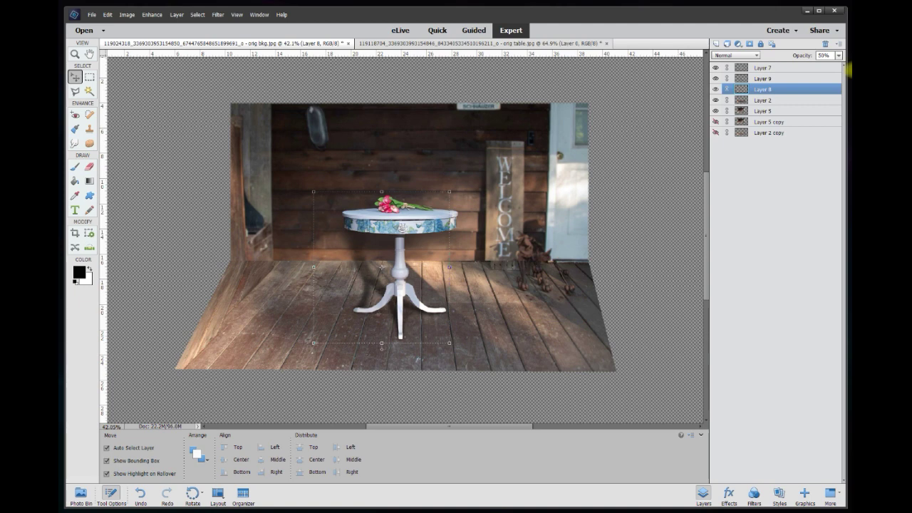
left_click_drag(793, 55, 793, 54)
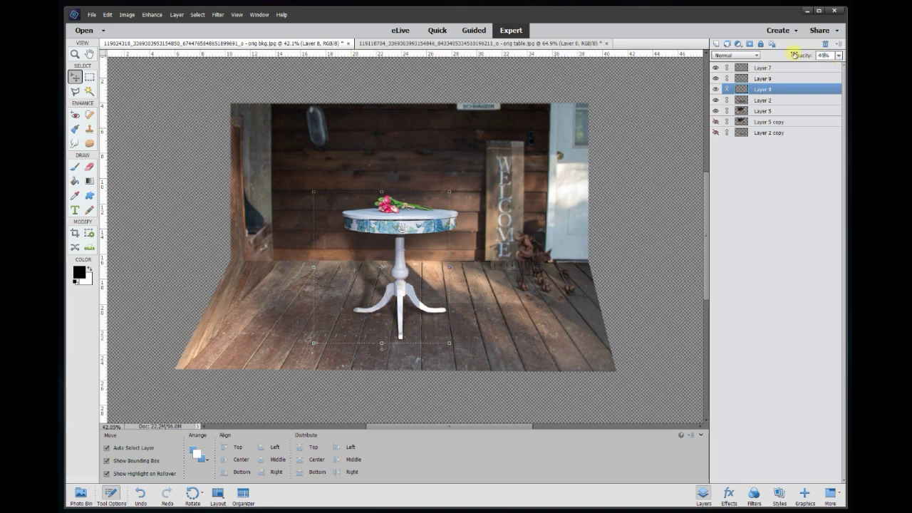
left_click(637, 212)
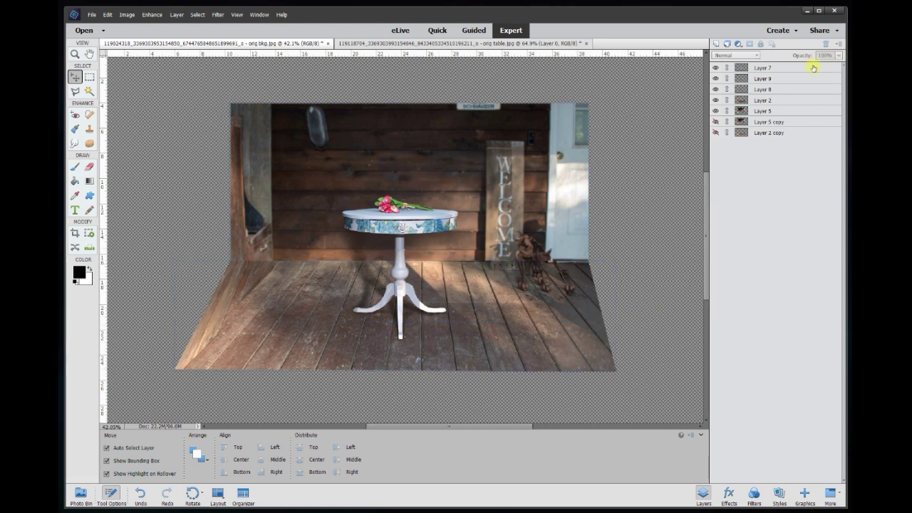
Step: Toggle Layers 9 and 8 on and off to compare both shadows against the floor
left_click(715, 79)
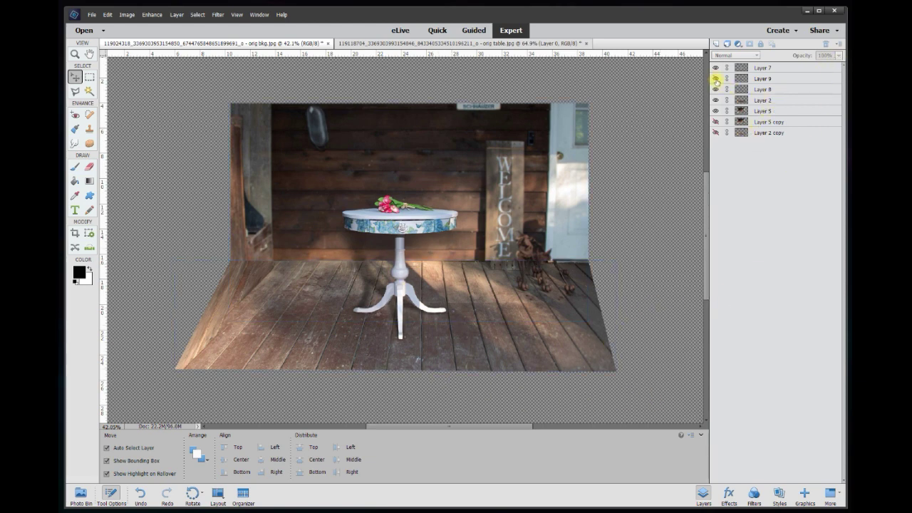
left_click(715, 79)
left_click(716, 90)
left_click(716, 90)
left_click(761, 90)
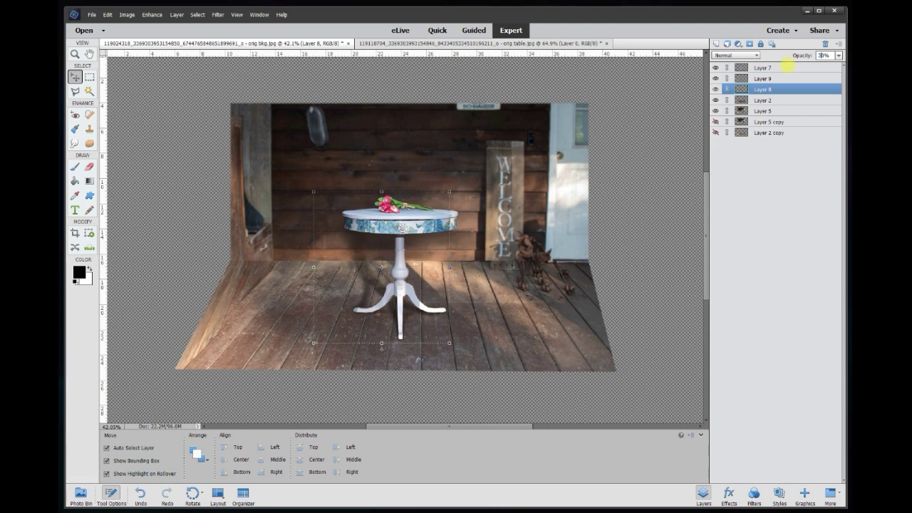
left_click(650, 217)
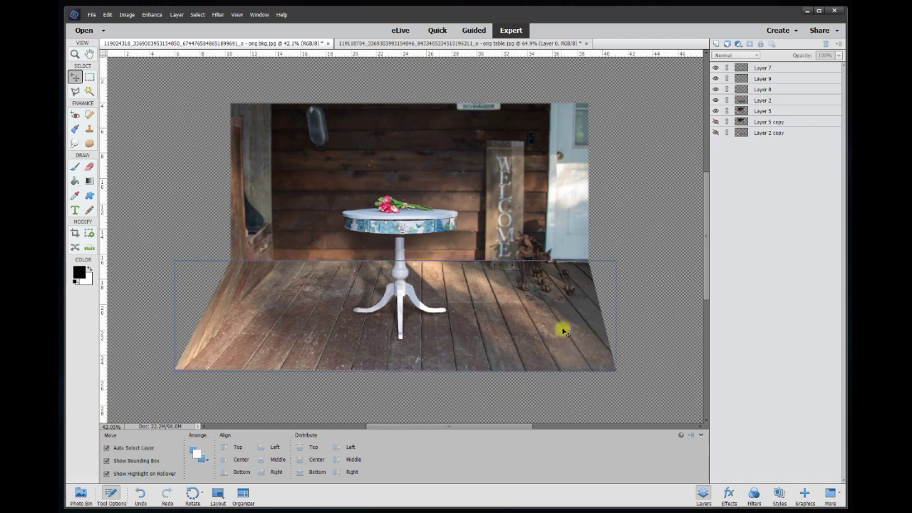
left_click(404, 314)
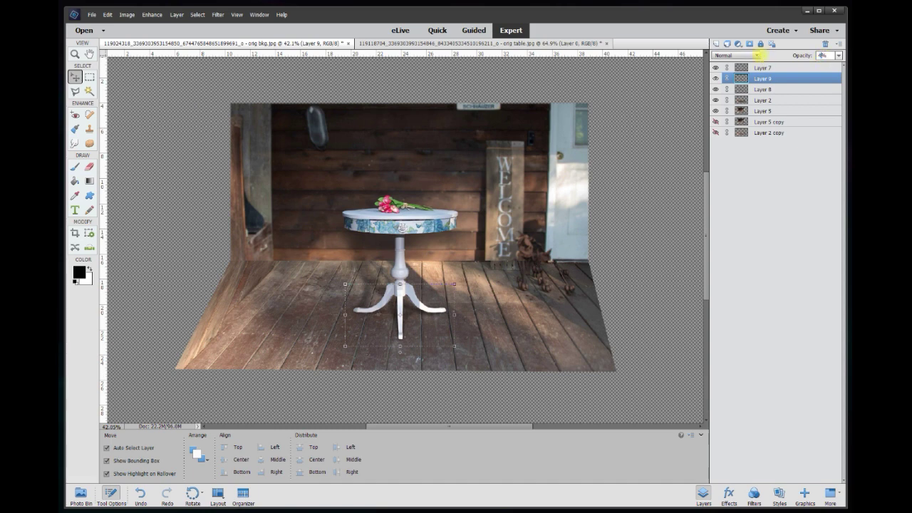
left_click(642, 270)
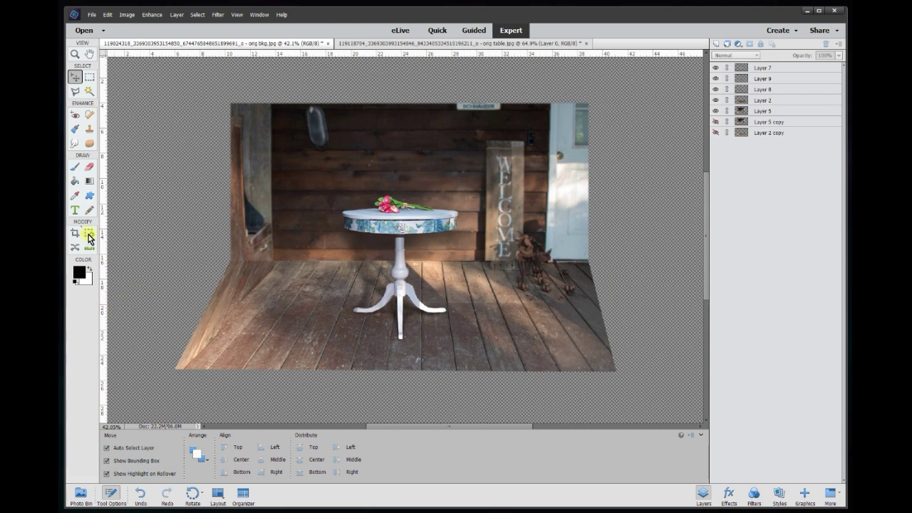
left_click(92, 14)
Step: Save the composite as a Photoshop PSD named 'Table Fixed'
left_click(98, 93)
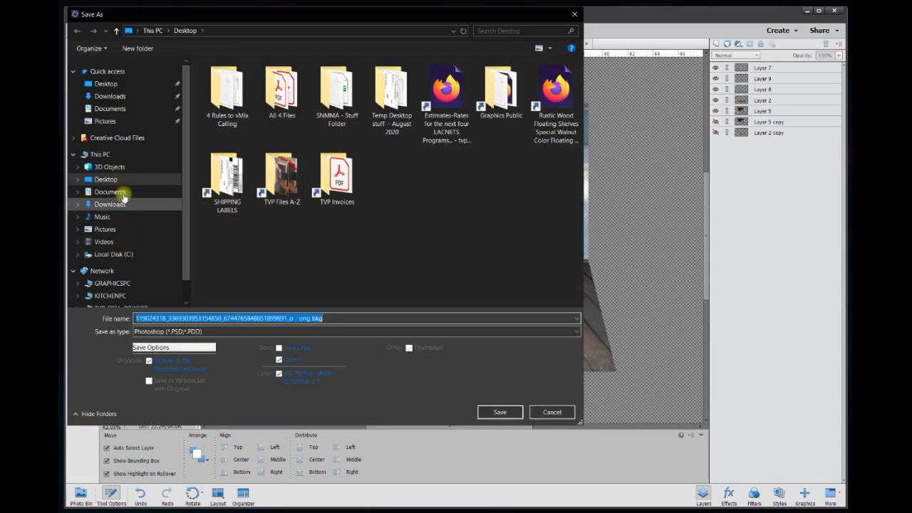
left_click(342, 315)
key("ctrl+a")
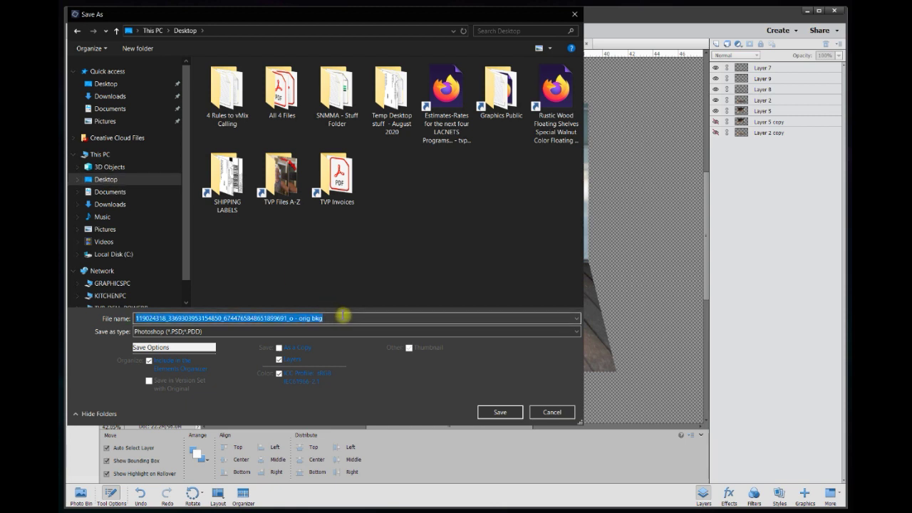
type("Table Fi")
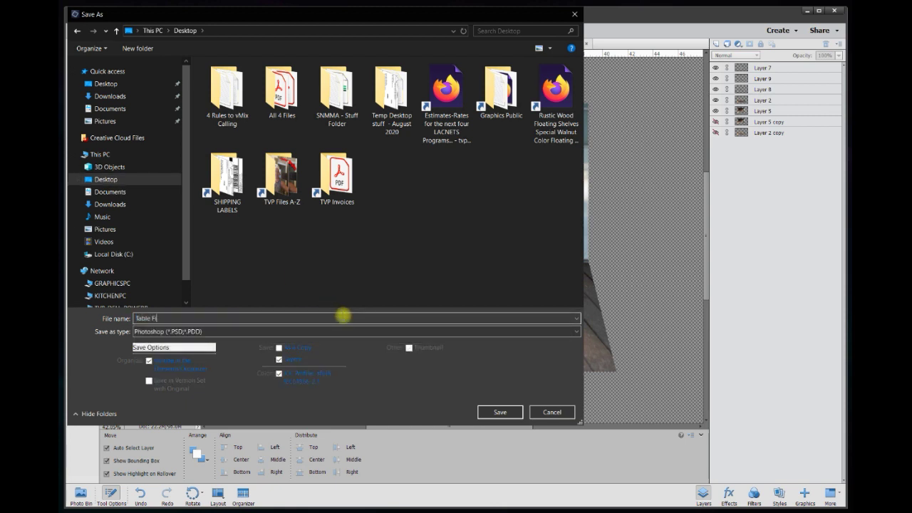
type("xed")
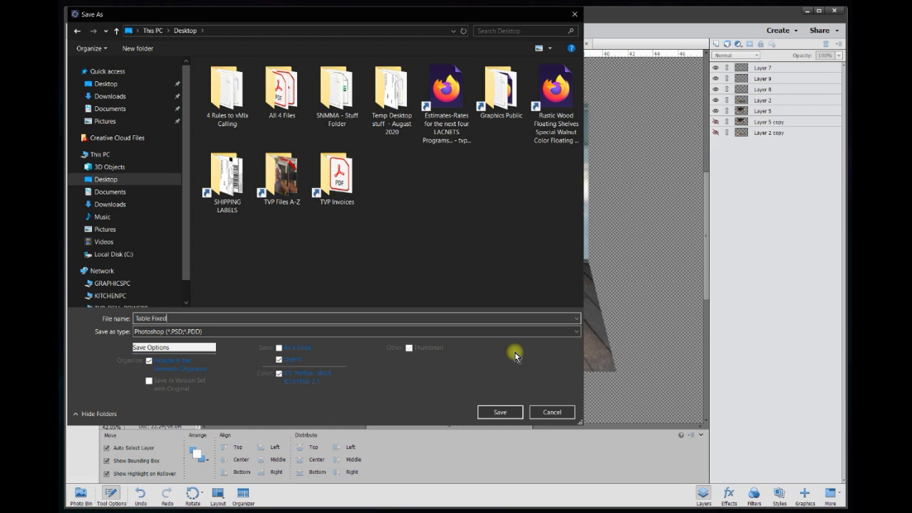
left_click(500, 411)
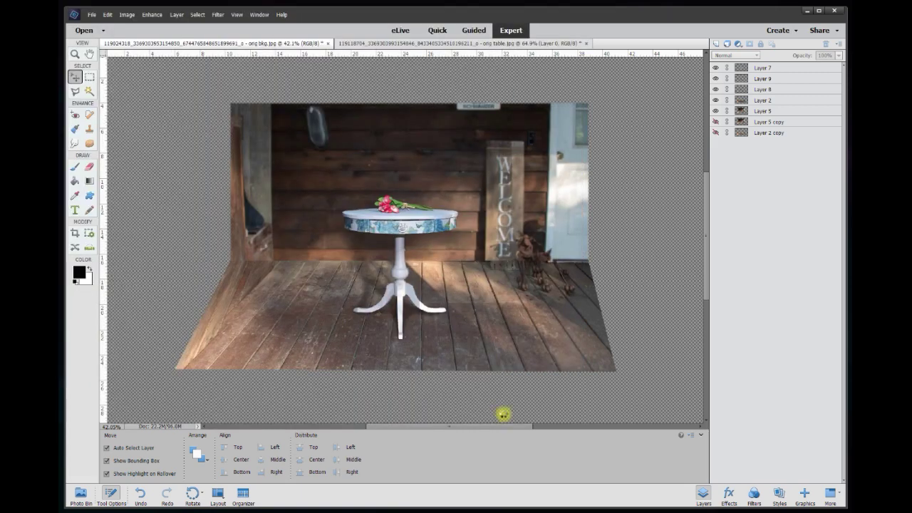
Step: Squash Layer 2's porch floor vertically to about 86% height by raising its bottom edge, and commit
left_click(74, 236)
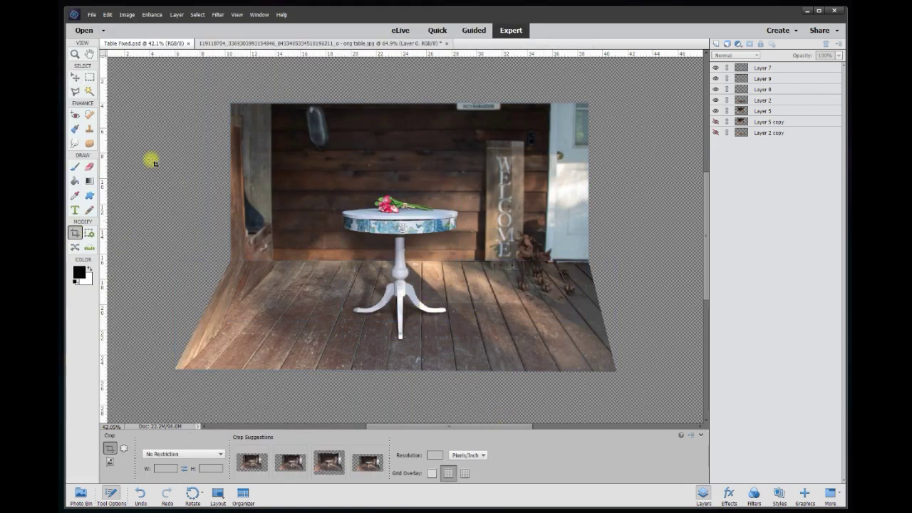
left_click(76, 78)
left_click(285, 319)
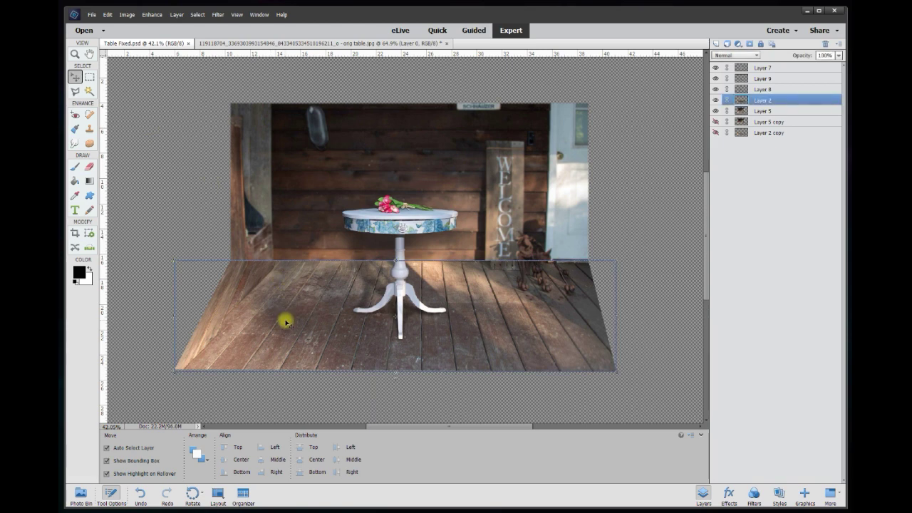
mouse_move(396, 373)
left_mouse_down()
mouse_move(402, 357)
mouse_move(399, 370)
left_mouse_up()
left_click_drag(391, 419, 398, 359)
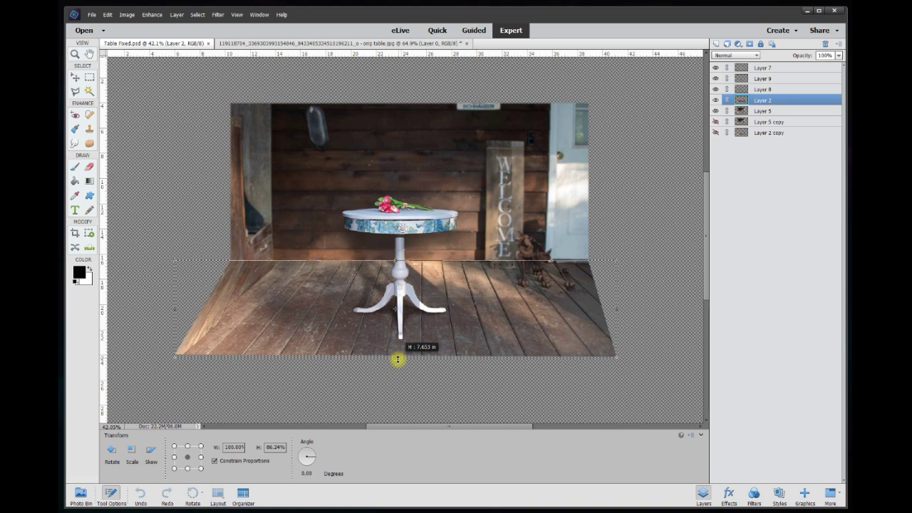
left_click(581, 364)
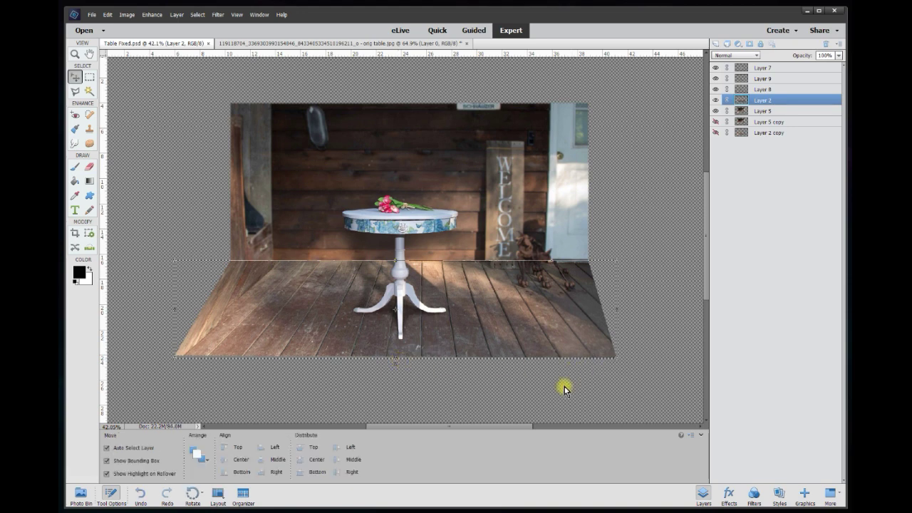
left_click(529, 399)
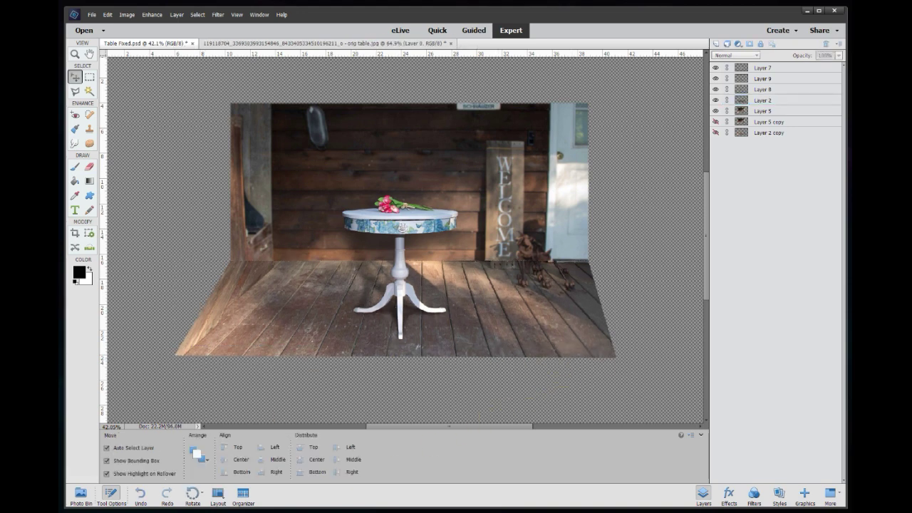
Step: Draw a crop box around the table and widen it left and right toward the WELCOME sign
left_click(74, 232)
left_click_drag(312, 154, 483, 353)
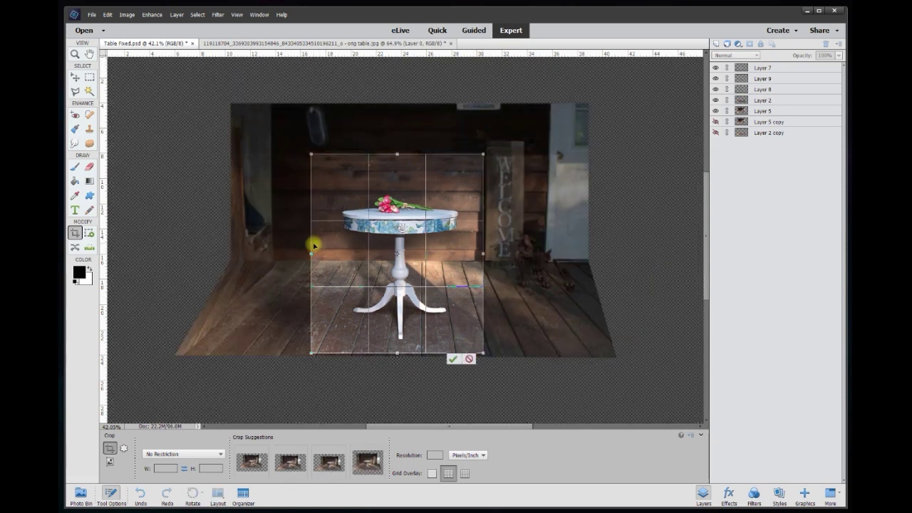
left_click_drag(311, 254, 300, 254)
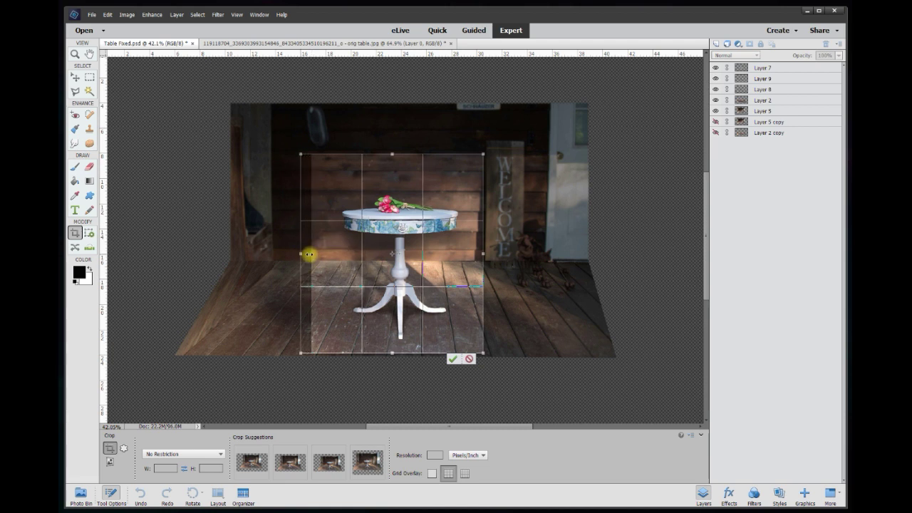
left_click_drag(484, 255, 494, 253)
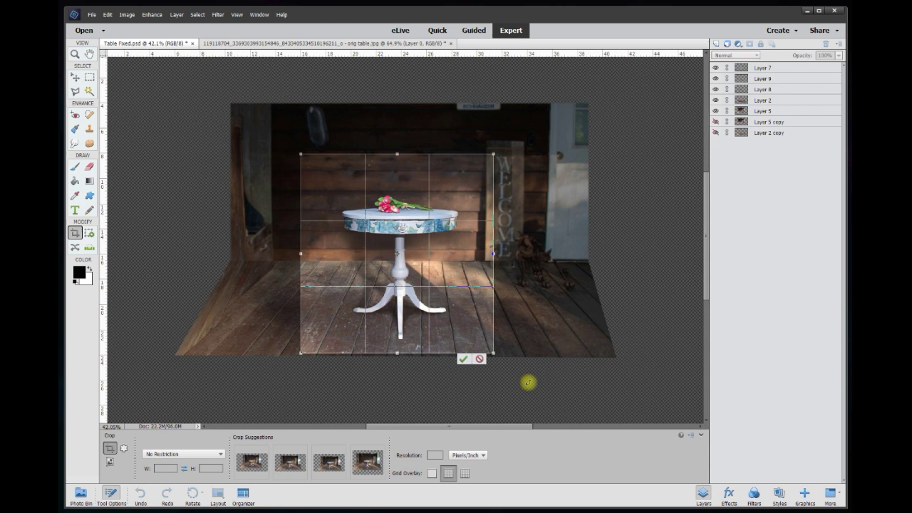
left_click_drag(299, 255, 295, 254)
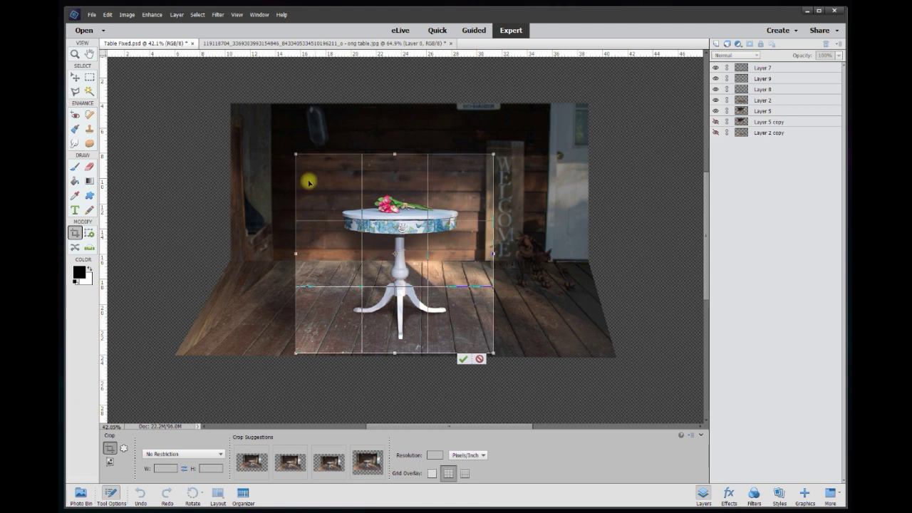
left_click_drag(294, 254, 286, 254)
left_click_drag(492, 258, 523, 255)
left_click_drag(287, 254, 280, 254)
Step: Raise the crop's top, fine-tune its sides and bottom, and commit the square crop
left_click_drag(400, 154, 401, 134)
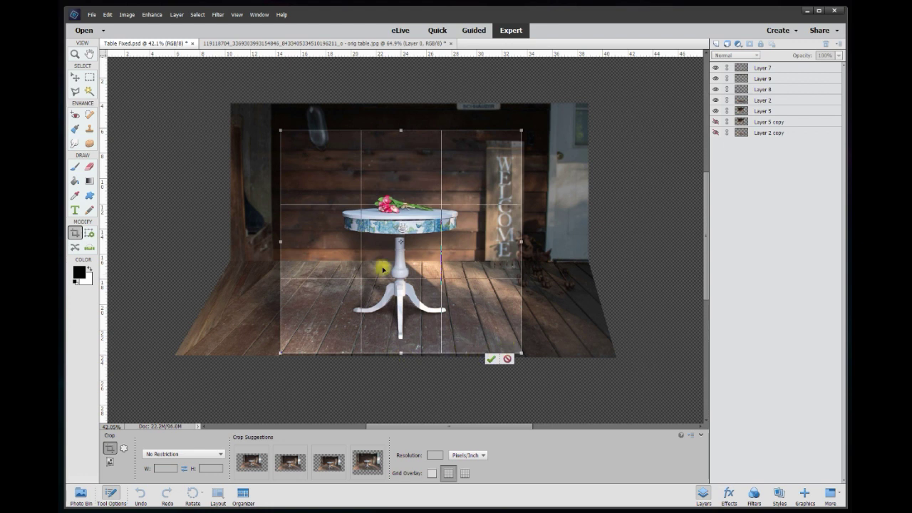
left_click_drag(281, 242, 277, 241)
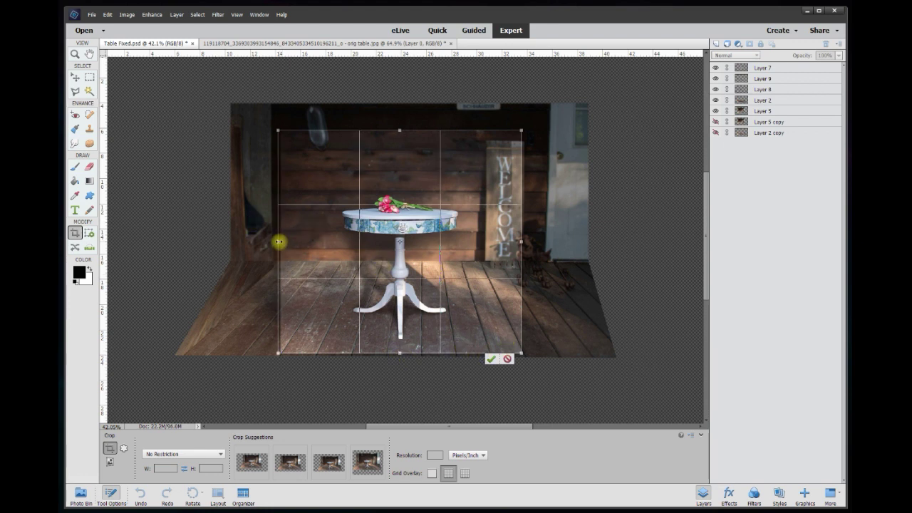
left_click_drag(521, 240, 531, 241)
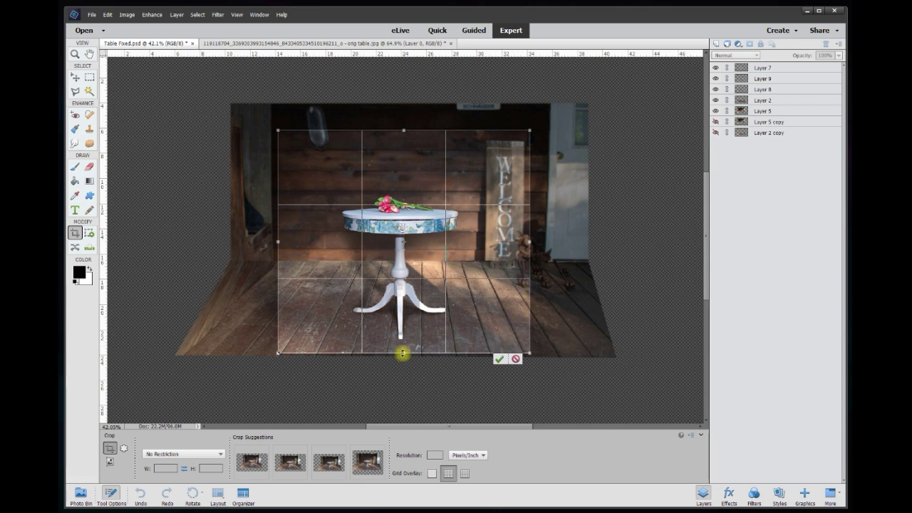
left_click_drag(403, 353, 405, 355)
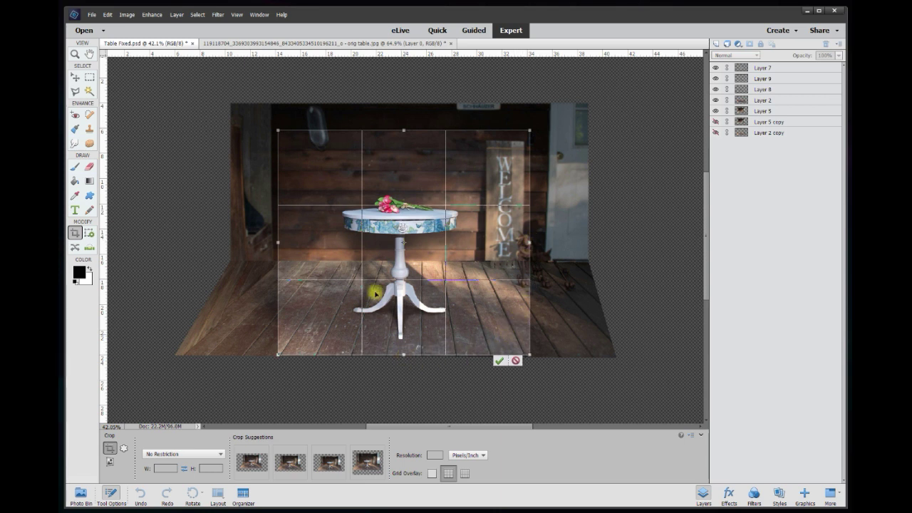
left_click_drag(277, 242, 276, 242)
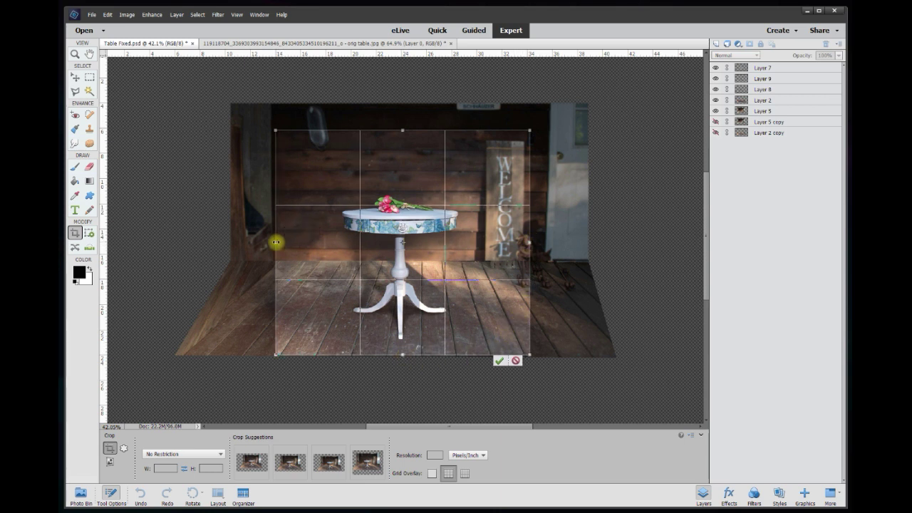
left_click(500, 363)
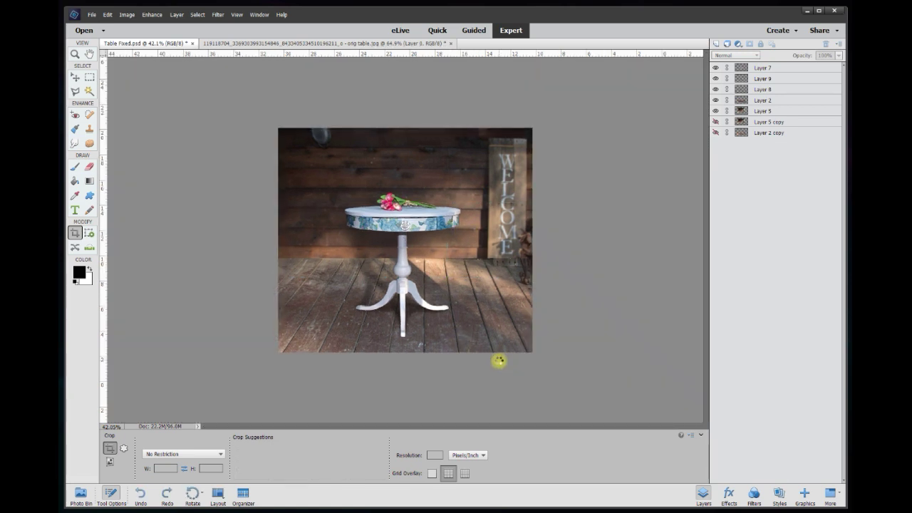
left_click(75, 76)
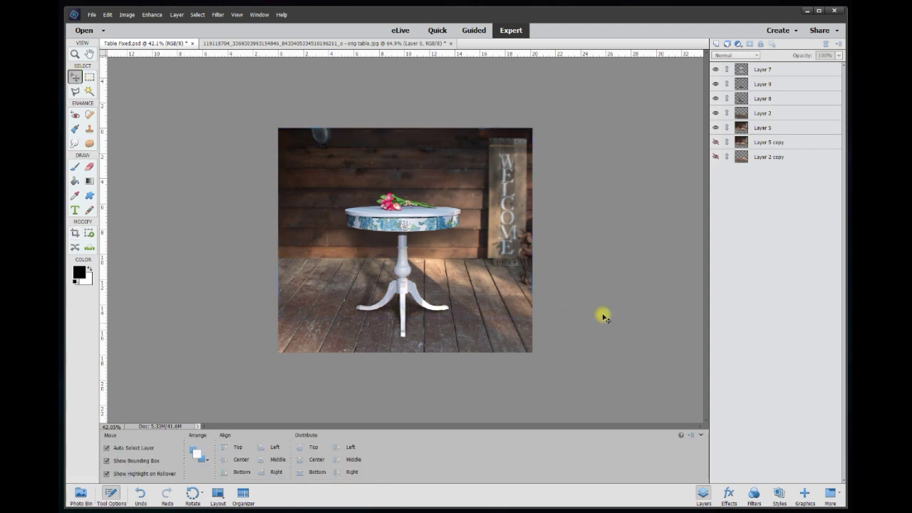
scroll(511, 228, "up", 2)
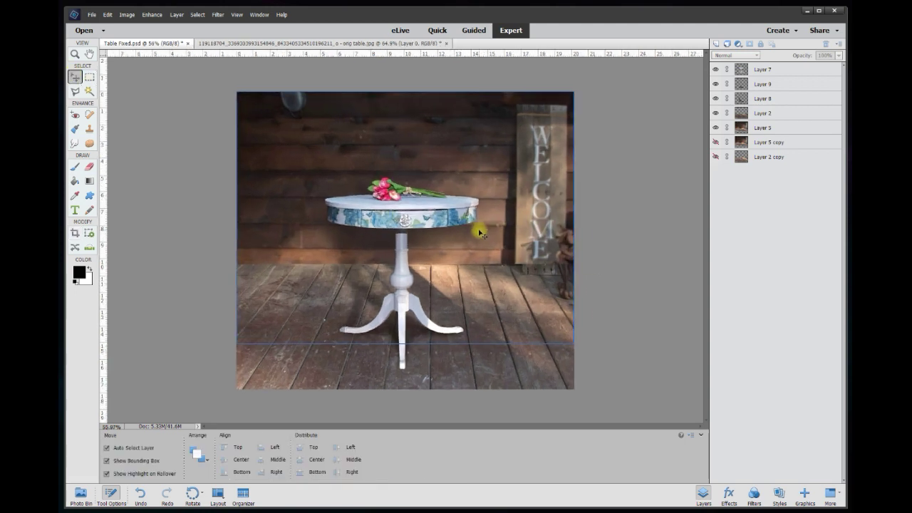
Step: Select the table layer, Layer 7, and raise its Hue/Saturation saturation to 20
left_click(442, 223)
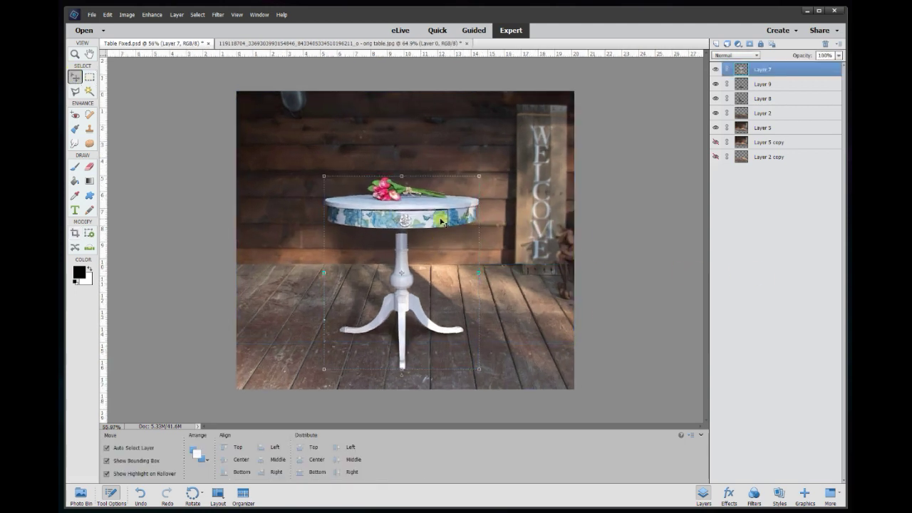
left_click(151, 15)
mouse_move(163, 121)
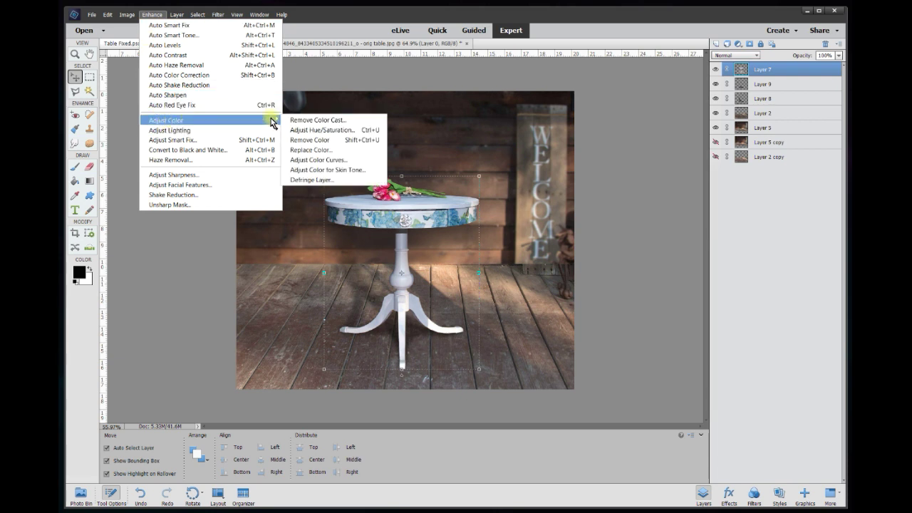
left_click(315, 121)
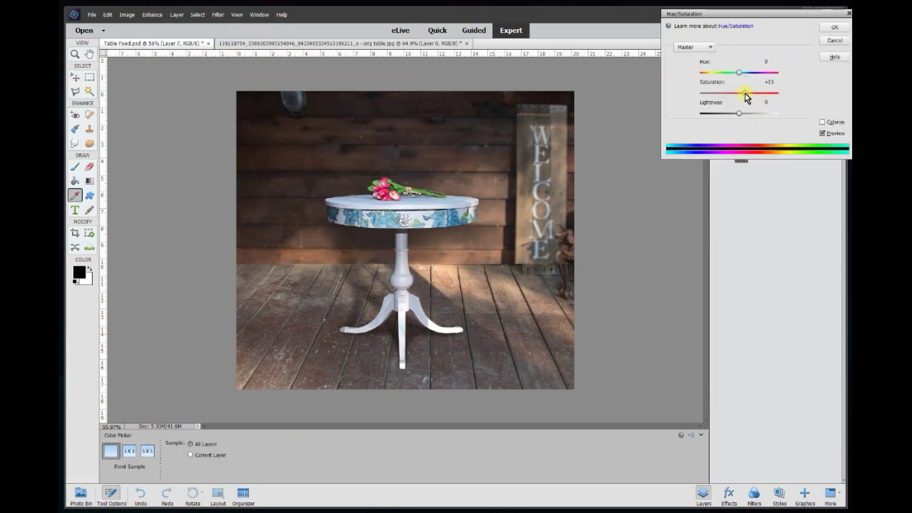
mouse_move(738, 94)
left_mouse_down()
mouse_move(722, 94)
mouse_move(765, 98)
mouse_move(730, 94)
mouse_move(746, 97)
left_mouse_up()
double_click(775, 80)
type("20")
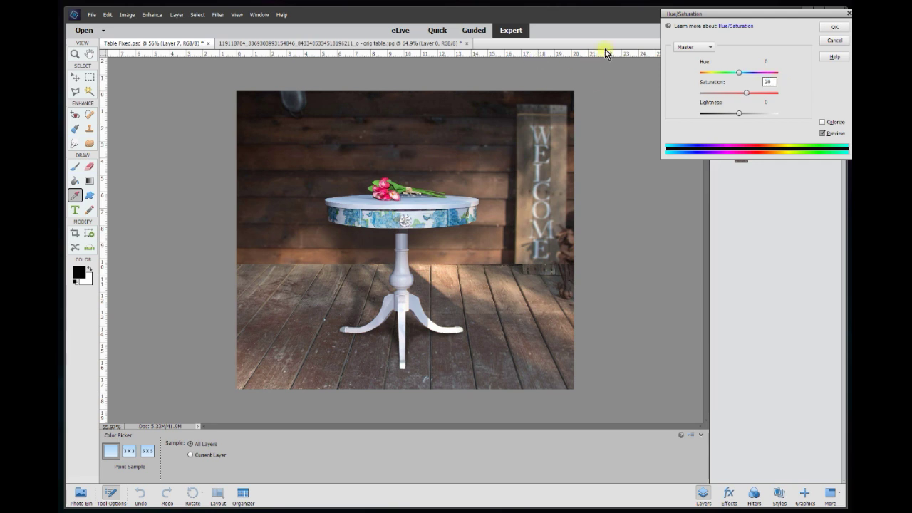
double_click(771, 81)
left_click(846, 29)
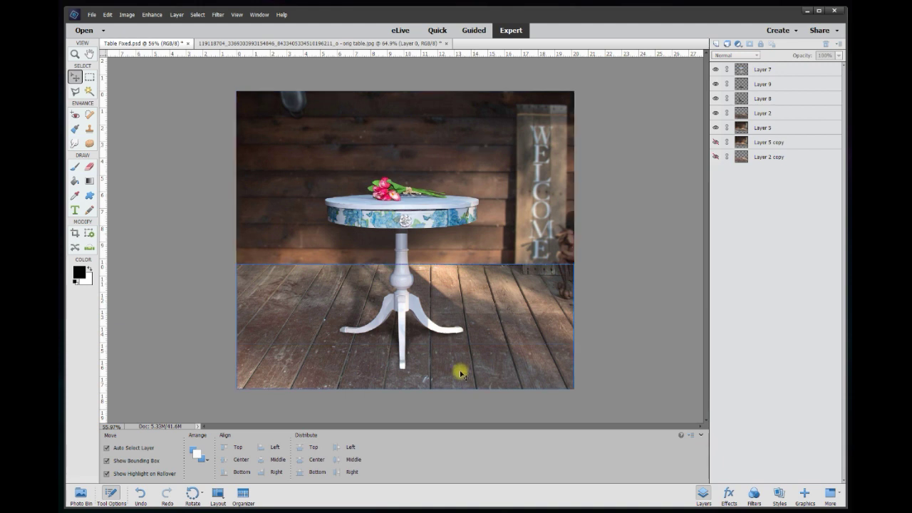
Step: Darken the floor layer, Layer 2, with a Brightness/Contrast brightness of -20
left_click(511, 345)
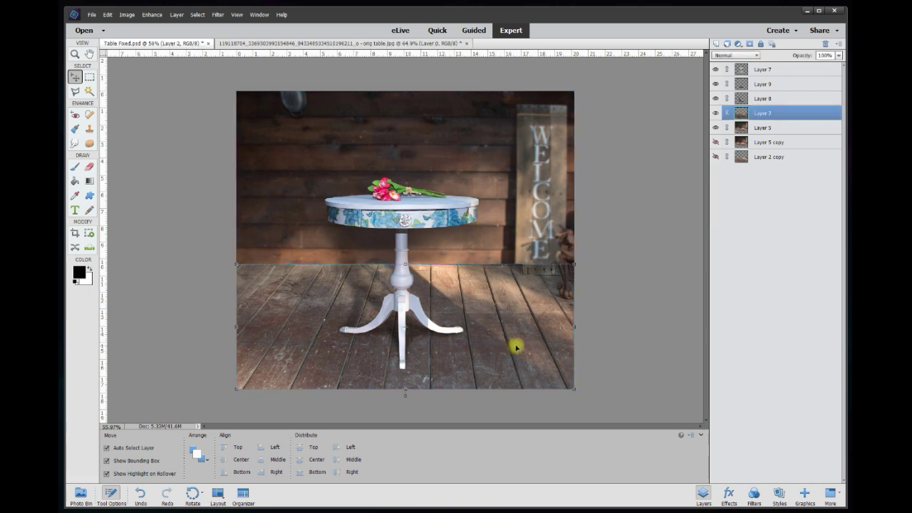
left_click(146, 16)
mouse_move(153, 130)
left_click(312, 140)
left_click_drag(678, 57, 675, 60)
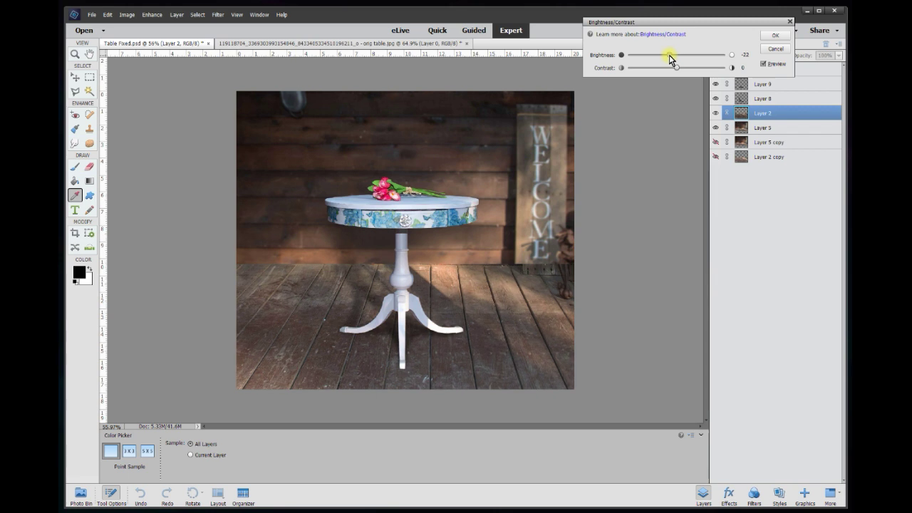
double_click(745, 54)
type("-20")
left_click(763, 64)
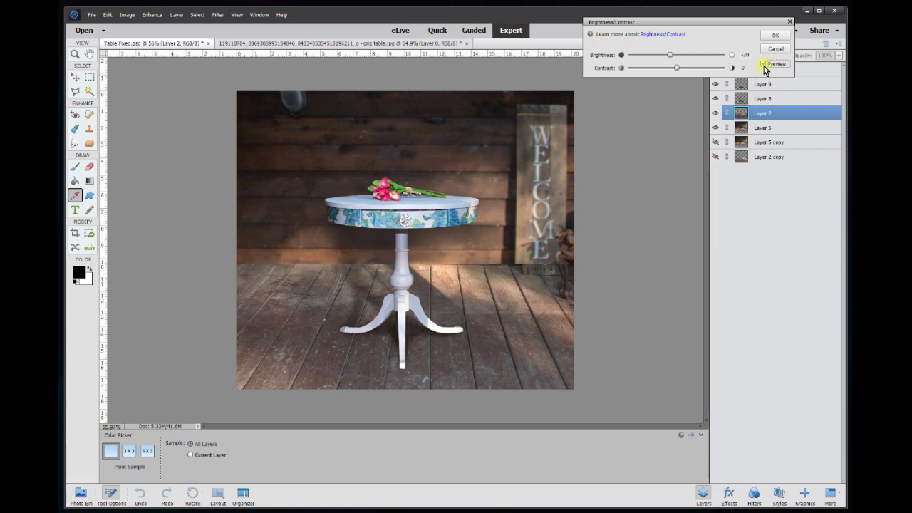
left_click(764, 66)
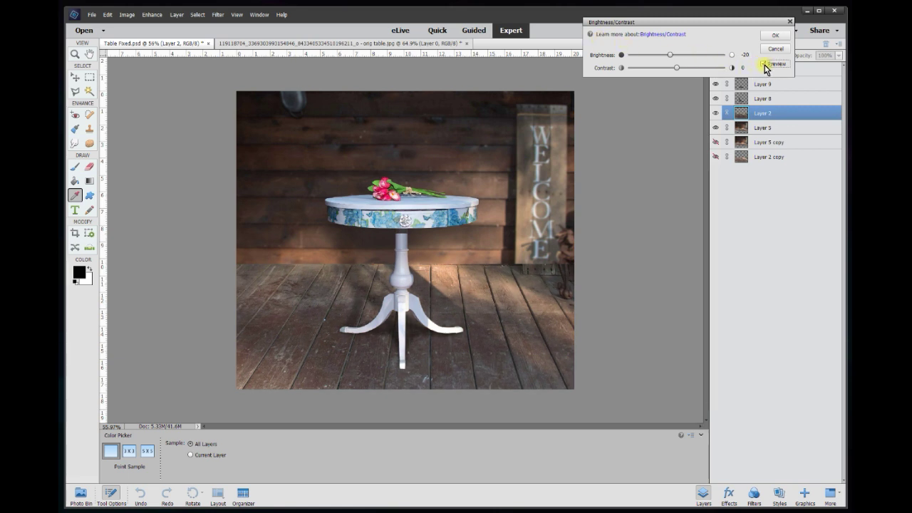
left_click(776, 36)
key("v")
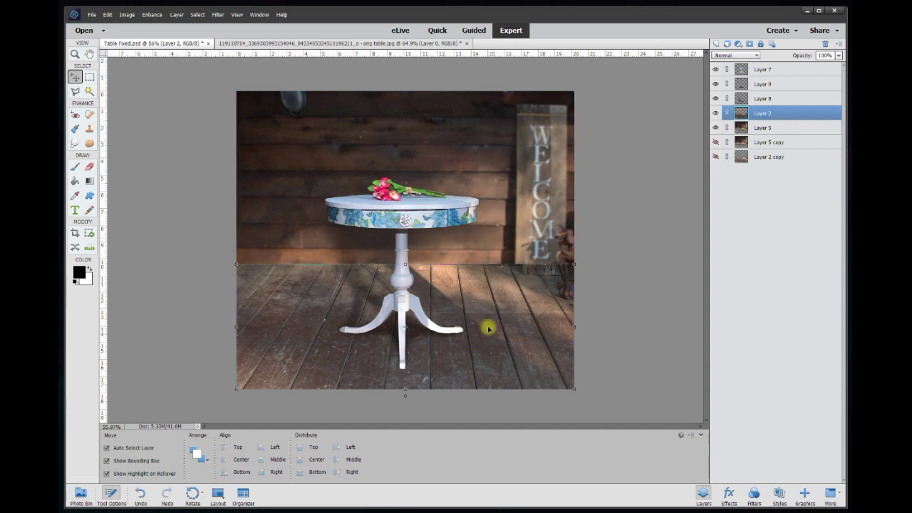
Step: Duplicate Layer 2 as Layer 2 copy 2
right_click(763, 116)
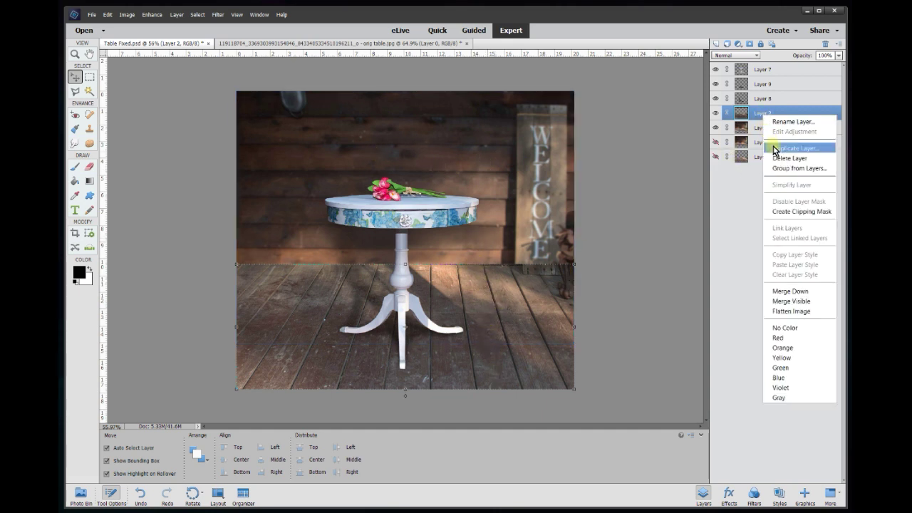
left_click(775, 149)
left_click(550, 169)
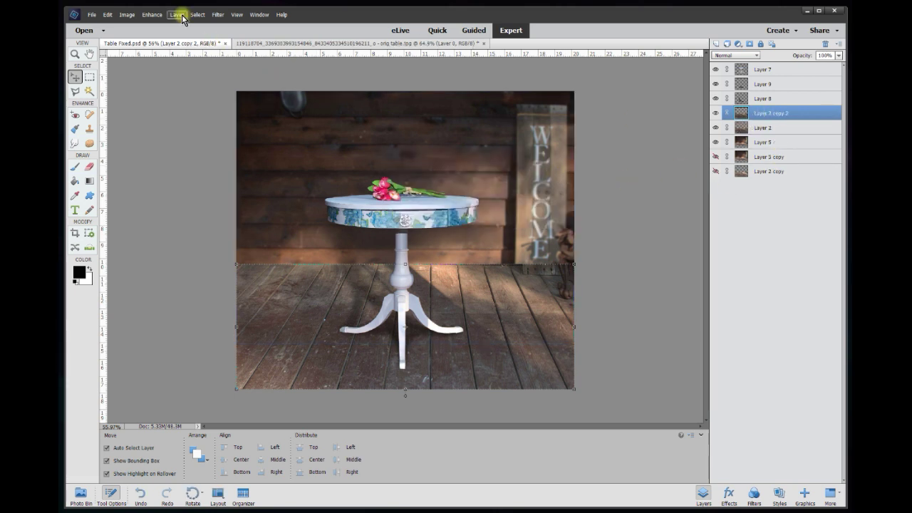
Step: Apply a 3.5-pixel Gaussian Blur to the floor copy
left_click(215, 15)
mouse_move(238, 86)
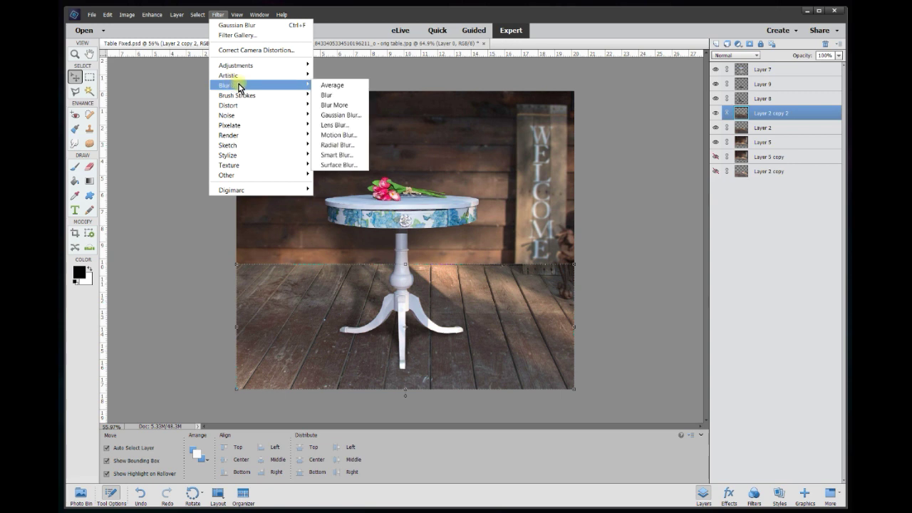
left_click(330, 116)
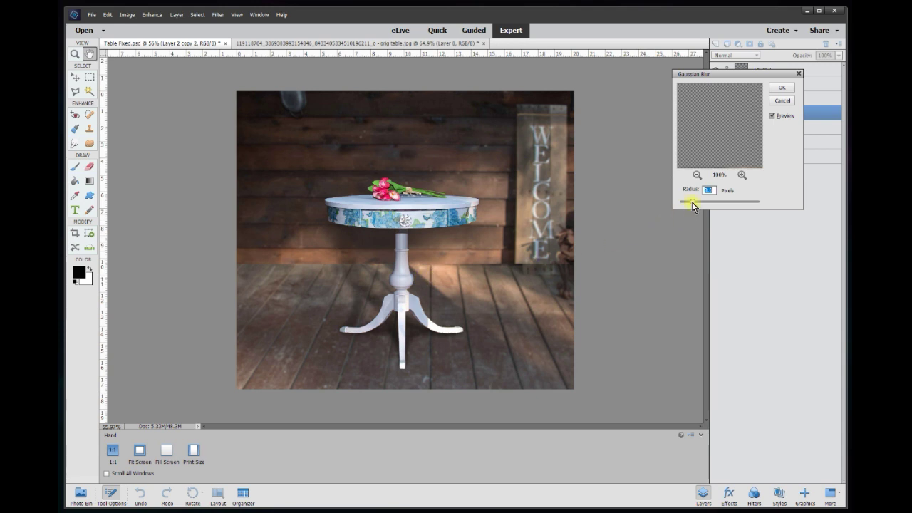
left_click_drag(689, 202, 686, 202)
left_click(692, 202)
left_click(782, 87)
key("v")
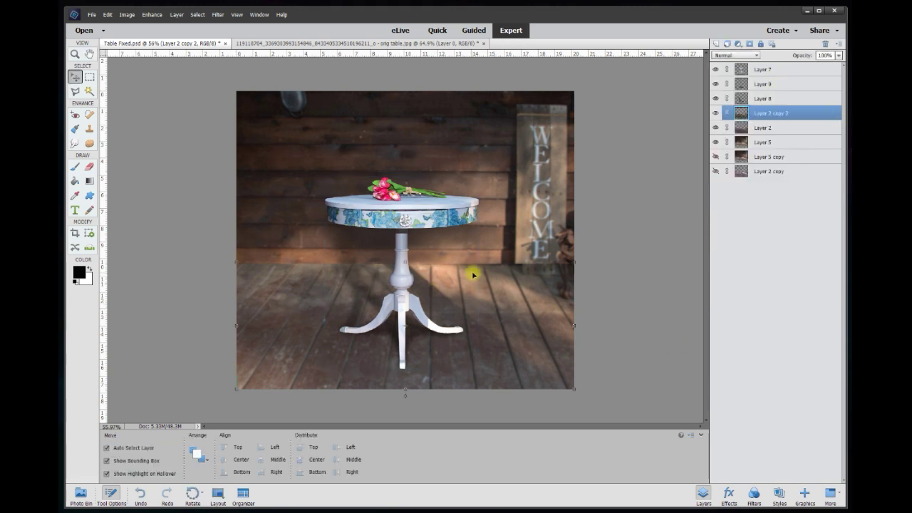
Step: Select the blurred floor copy and set the Eraser brush size to 750 px
scroll(545, 327, "down", 1)
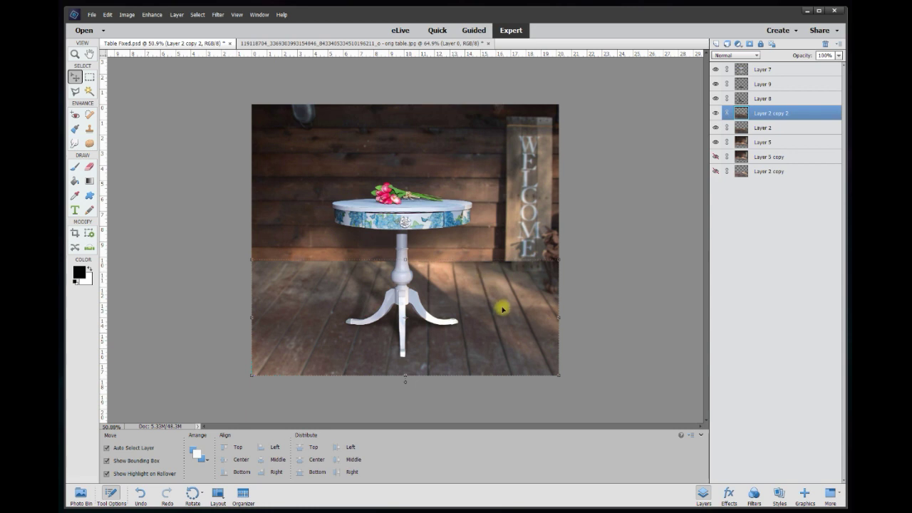
scroll(500, 307, "down", 1)
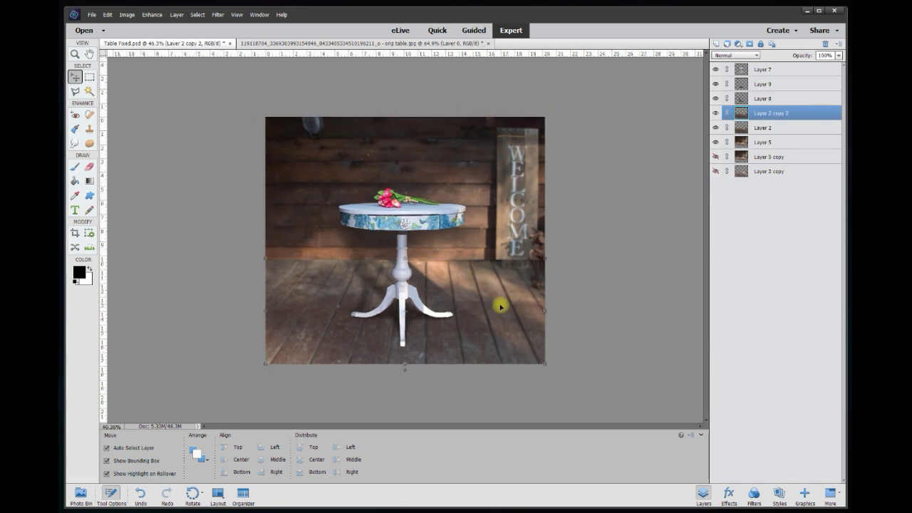
left_click(765, 130)
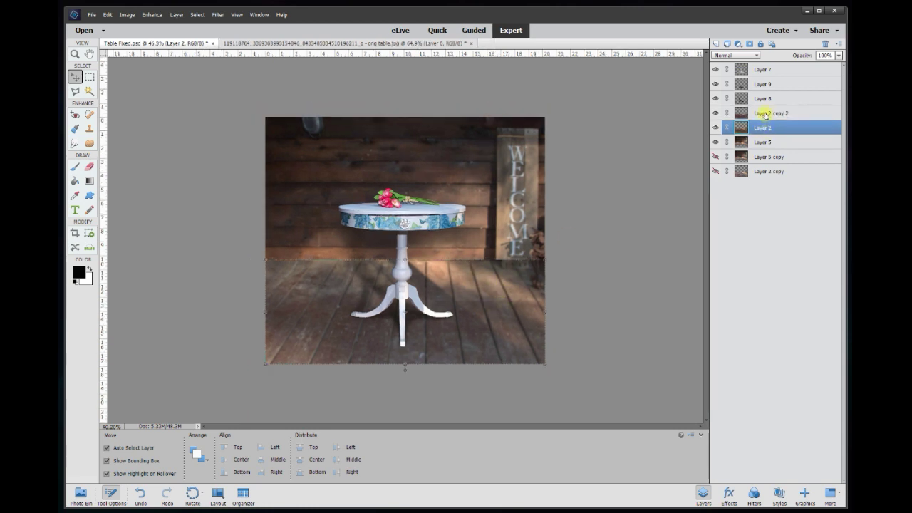
left_click(766, 114)
left_click(88, 167)
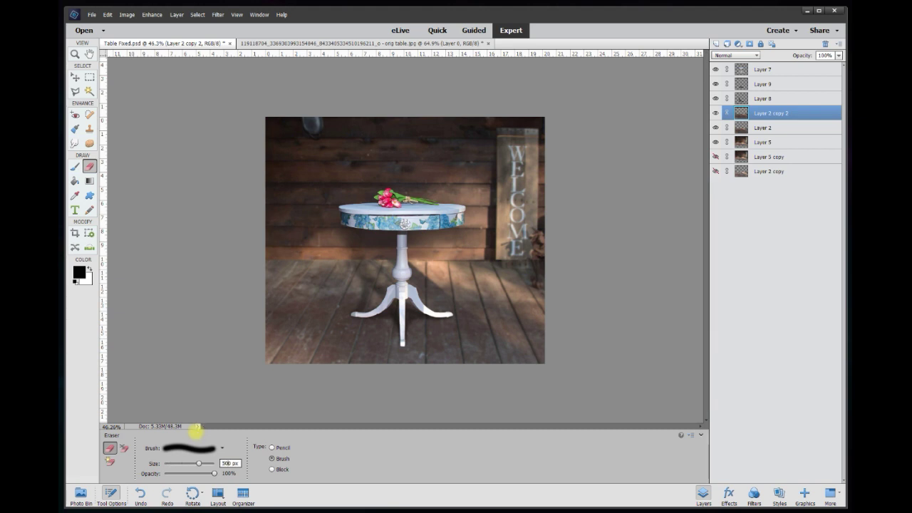
key("Return")
left_click(225, 463)
type("750")
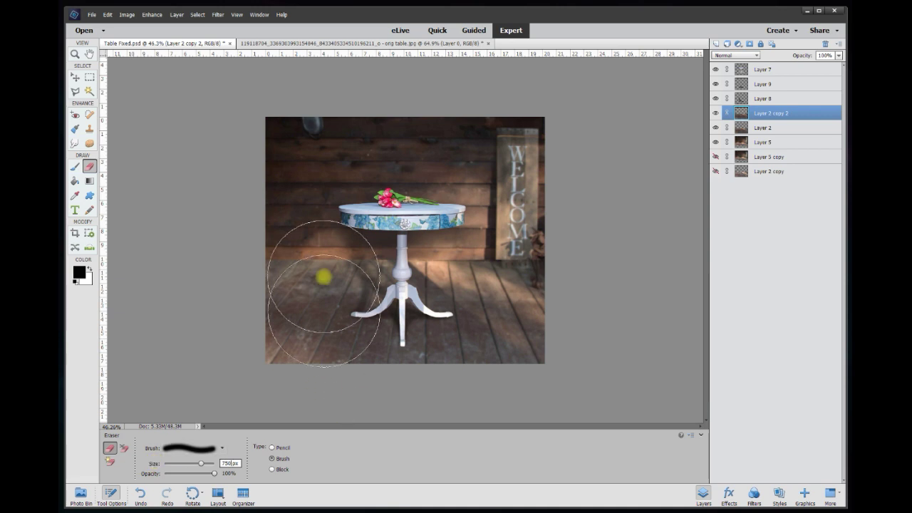
left_click(75, 76)
Step: Toggle Layer 2's visibility to compare the blur, then set the Eraser size to 1000 px
scroll(313, 246, "down", 1)
scroll(313, 246, "down", 2)
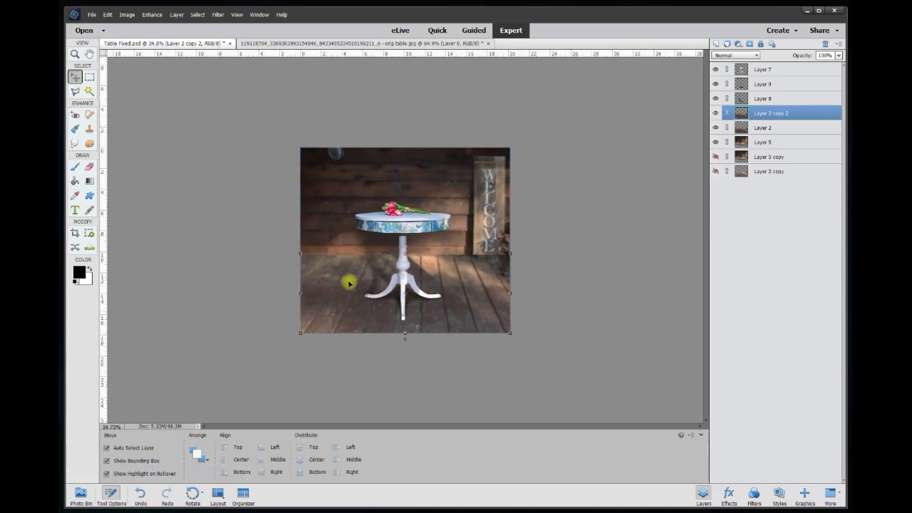
left_click(251, 339)
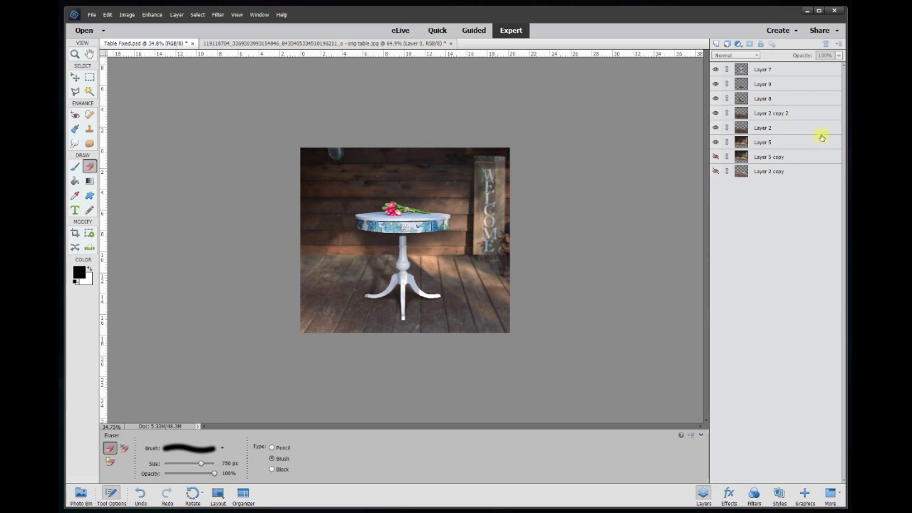
left_click(770, 130)
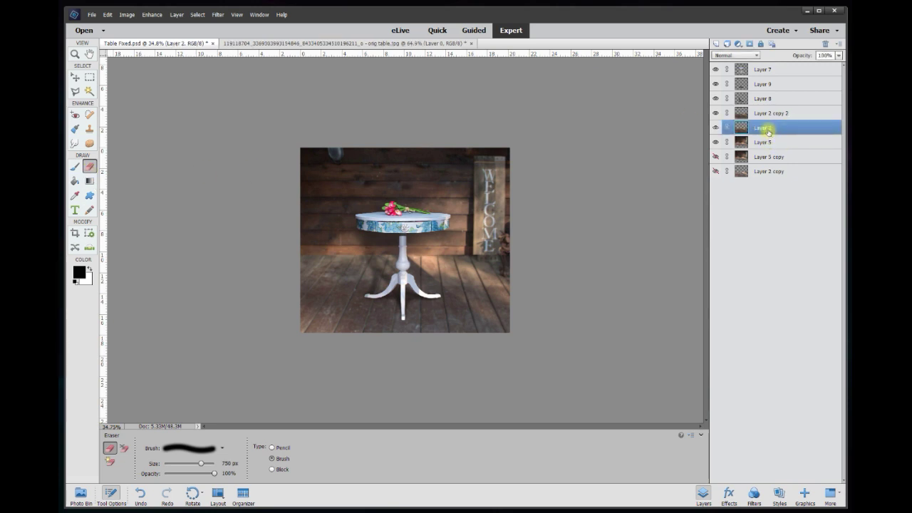
left_click(717, 130)
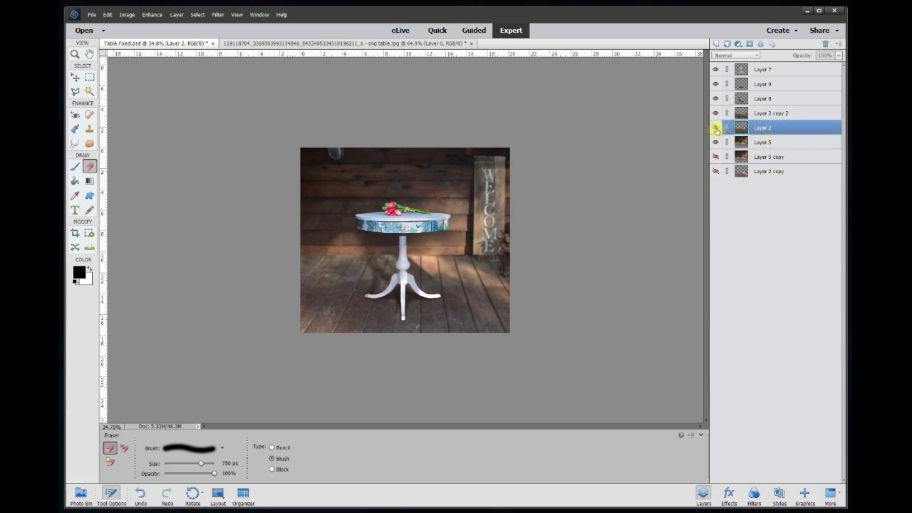
left_click(716, 130)
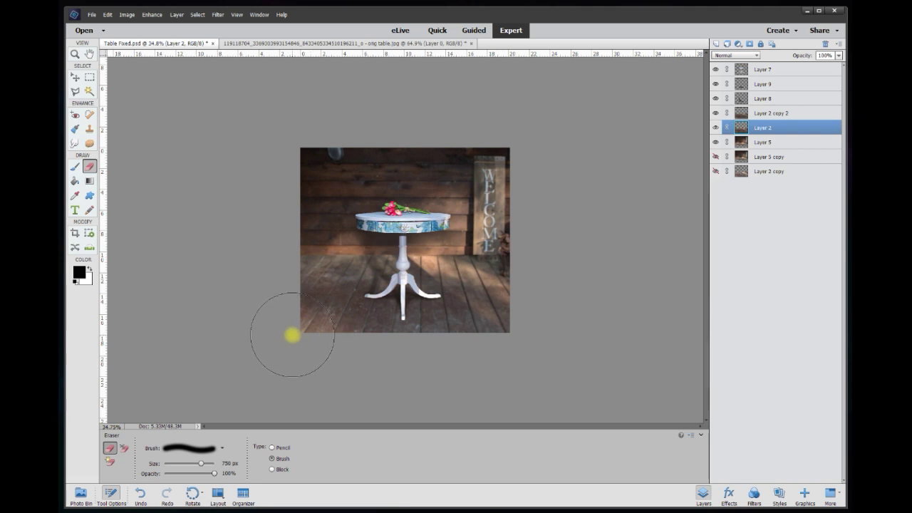
left_click(229, 463)
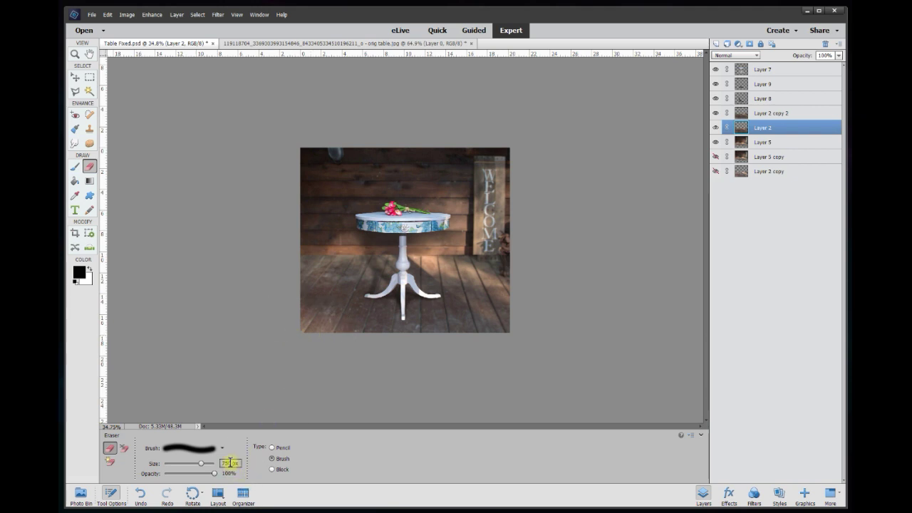
type("1000")
key("Return")
left_click(75, 76)
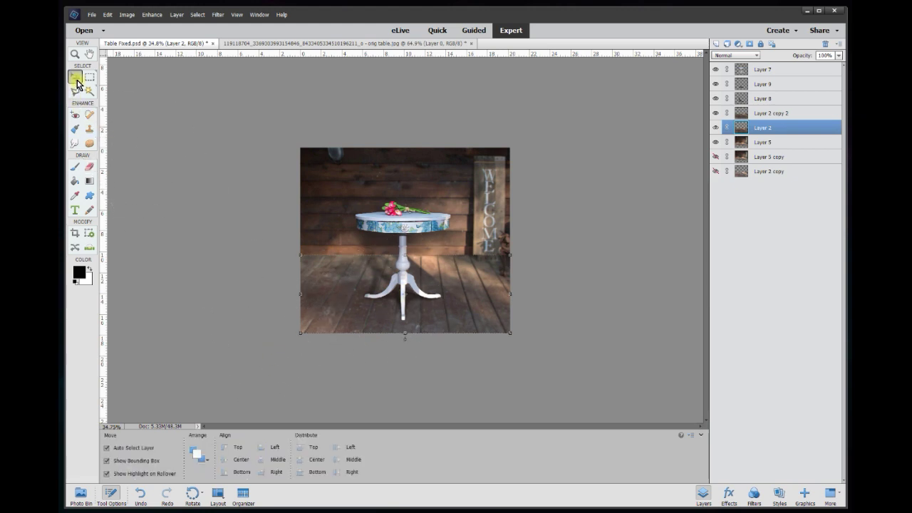
left_click(89, 167)
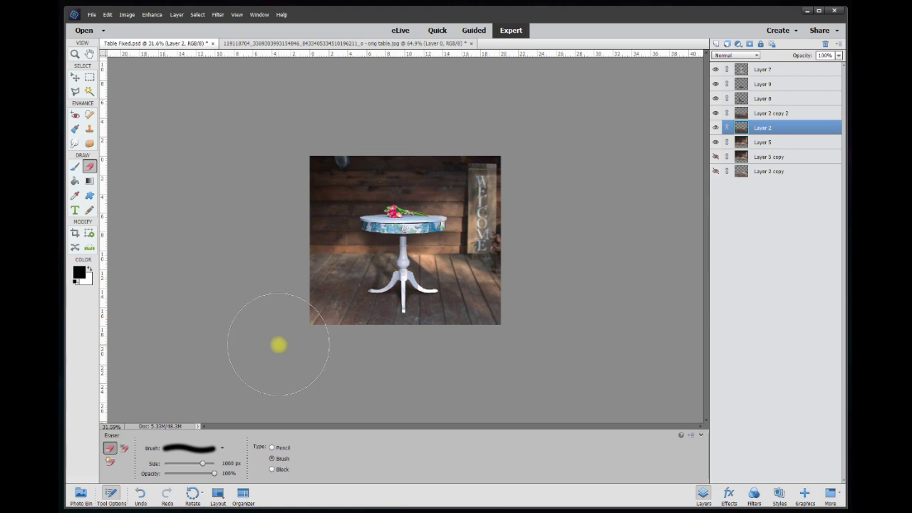
left_click(775, 114)
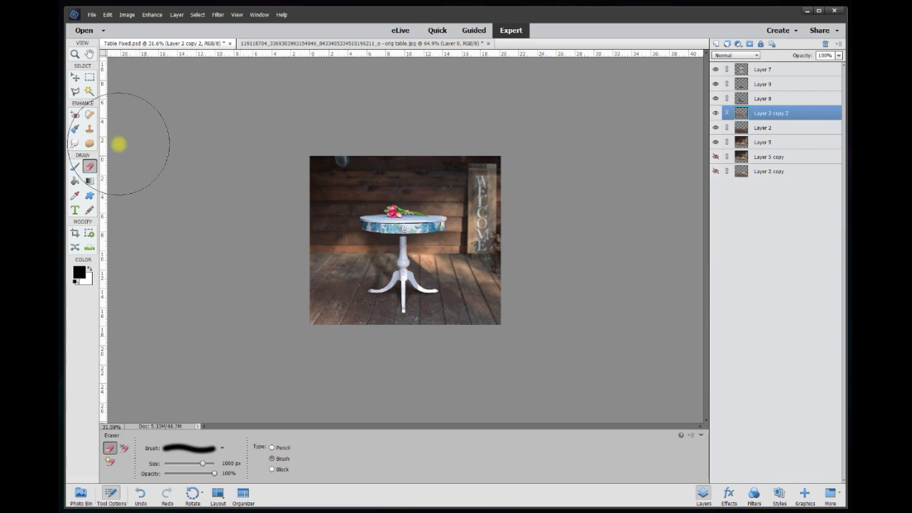
left_click(74, 76)
key("ctrl+equal")
key("ctrl+equal")
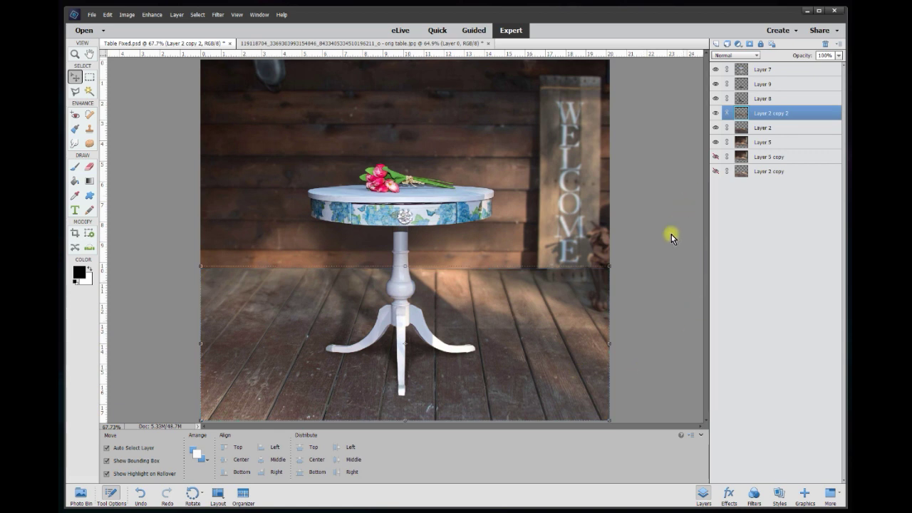
left_click(661, 390)
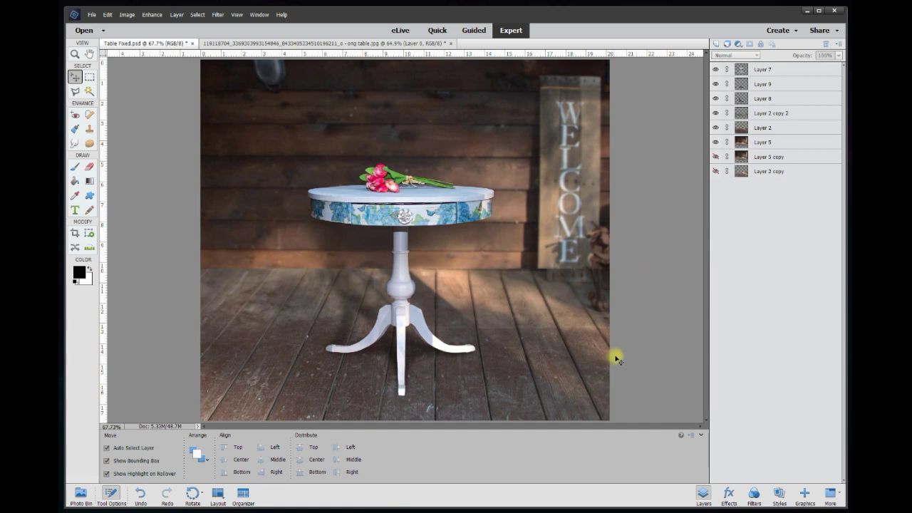
scroll(617, 364, "down", 2)
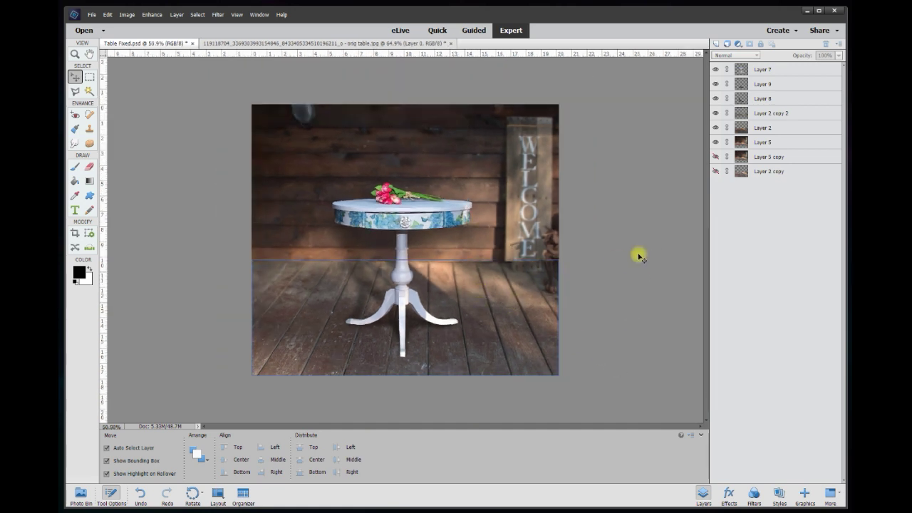
left_click(771, 112)
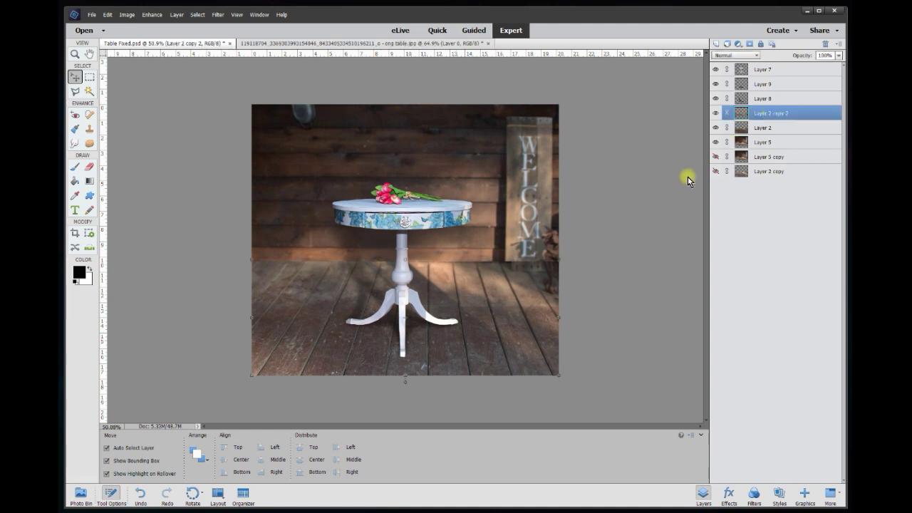
left_click(639, 204)
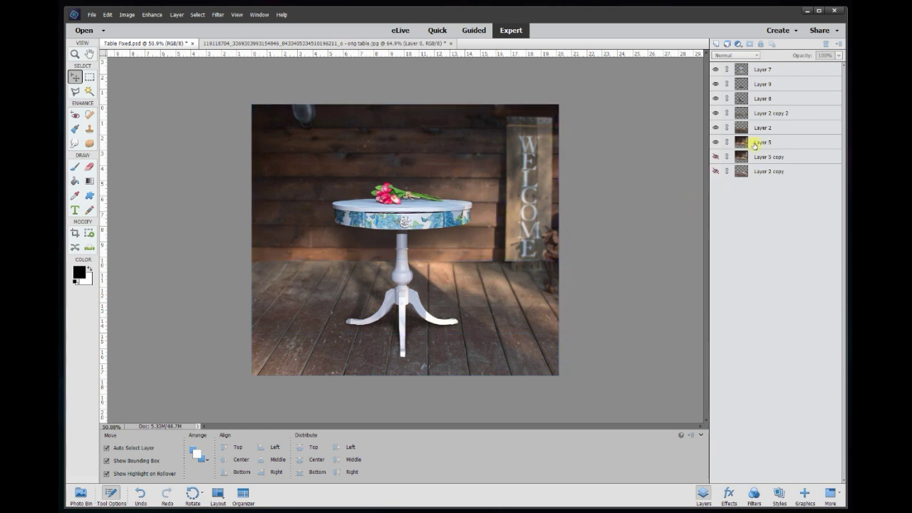
Step: Check Layers 2, 8, 9 and 7 by toggling them, then add new Layer 10 above Layer 9
left_click(715, 129)
left_click(715, 128)
left_click(716, 99)
left_click(716, 99)
left_click(716, 84)
left_click(715, 84)
left_click(716, 70)
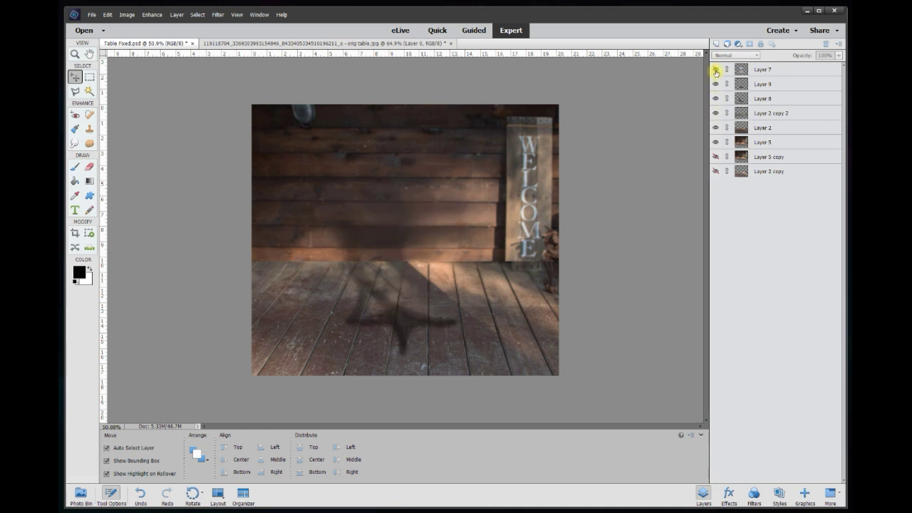
left_click(716, 71)
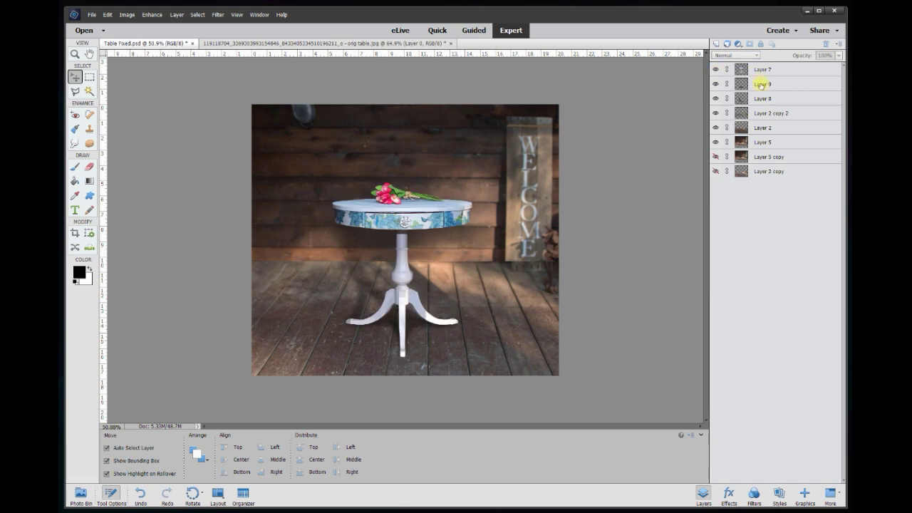
left_click(761, 85)
left_click(716, 44)
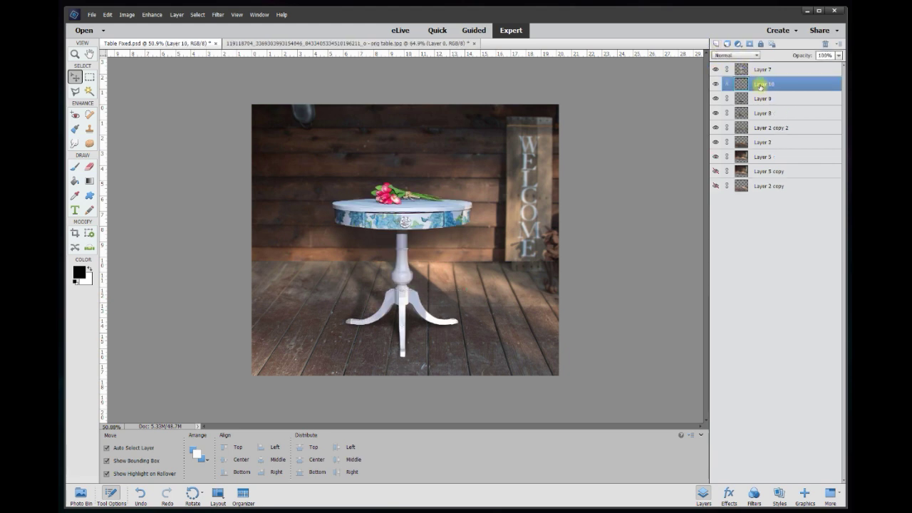
Step: Fill Layer 10 with black using the Paint Bucket
left_click(80, 277)
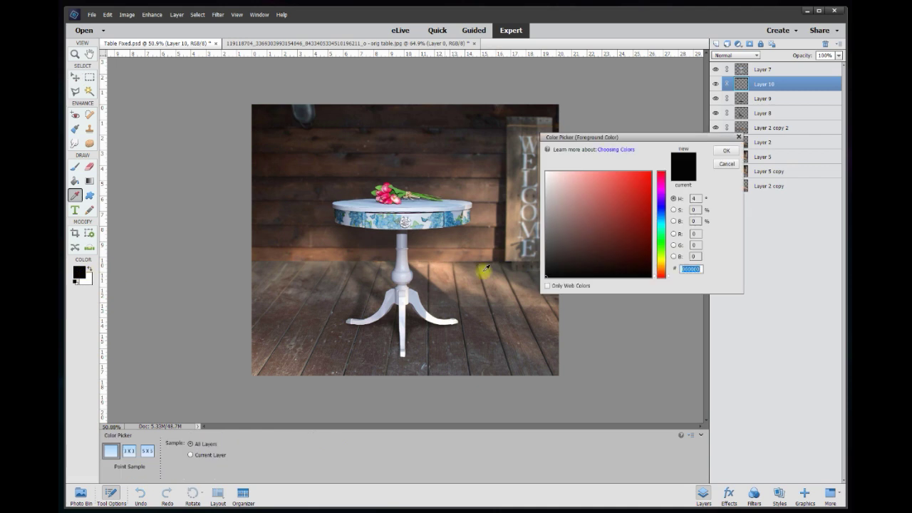
left_click(725, 157)
left_click(75, 181)
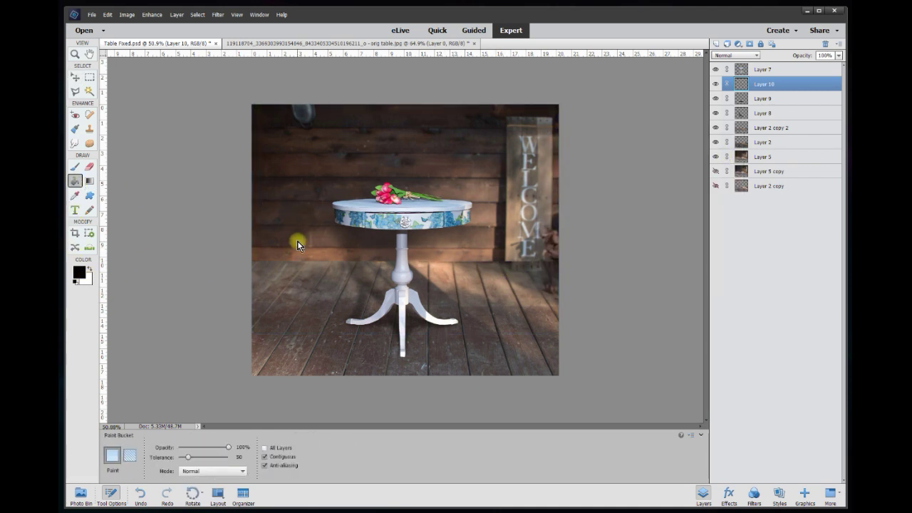
left_click(299, 243)
left_click(74, 77)
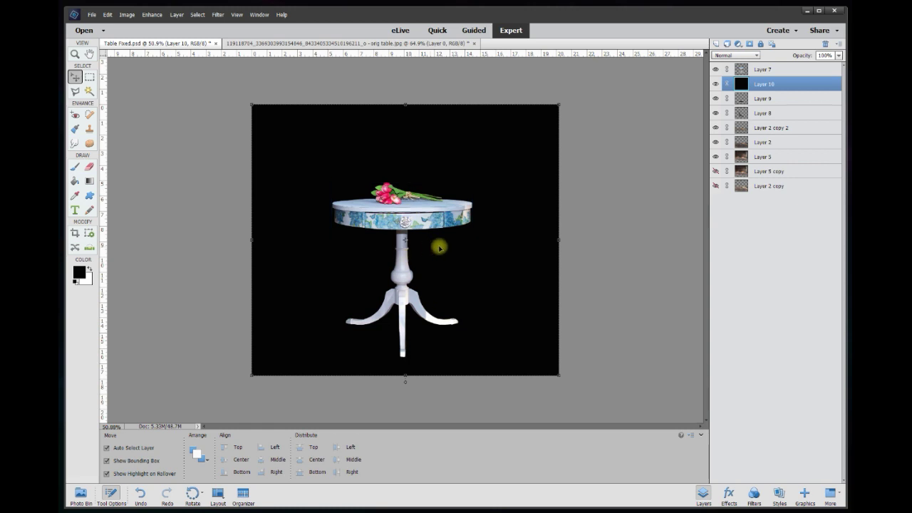
Step: Adjust the black overlay's opacity with the slider, toggling the layer to compare
left_click(839, 56)
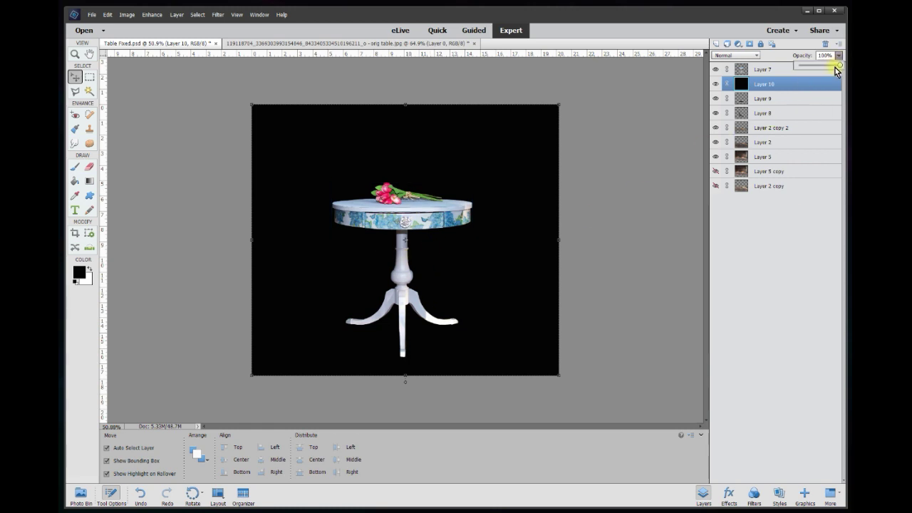
left_click_drag(839, 65, 785, 72)
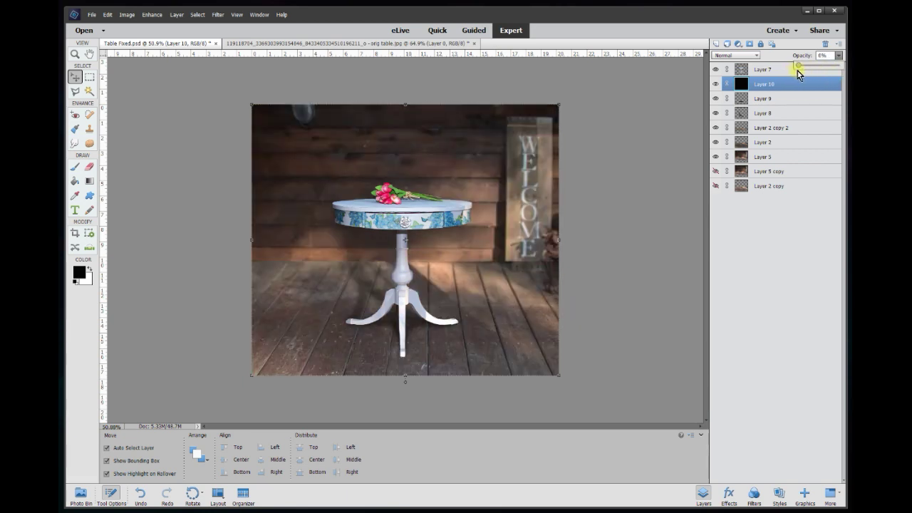
left_click_drag(801, 69, 808, 70)
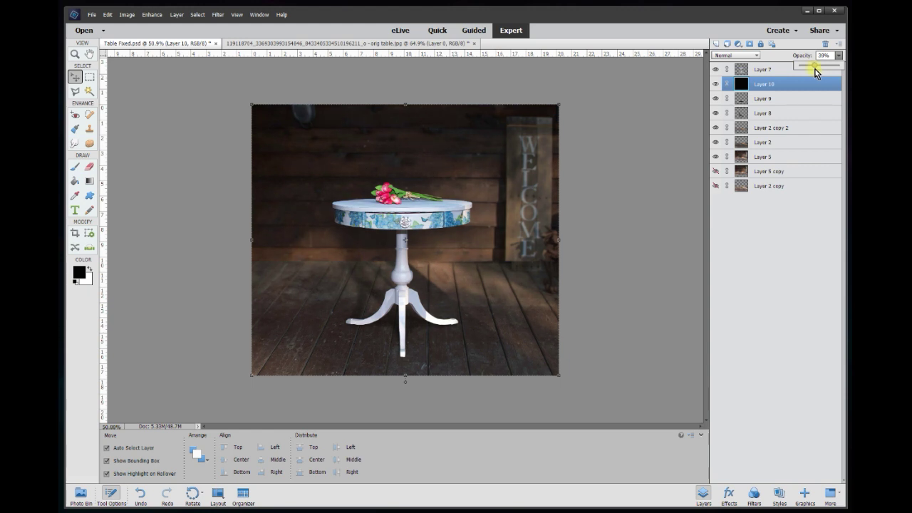
left_click_drag(813, 69, 812, 69)
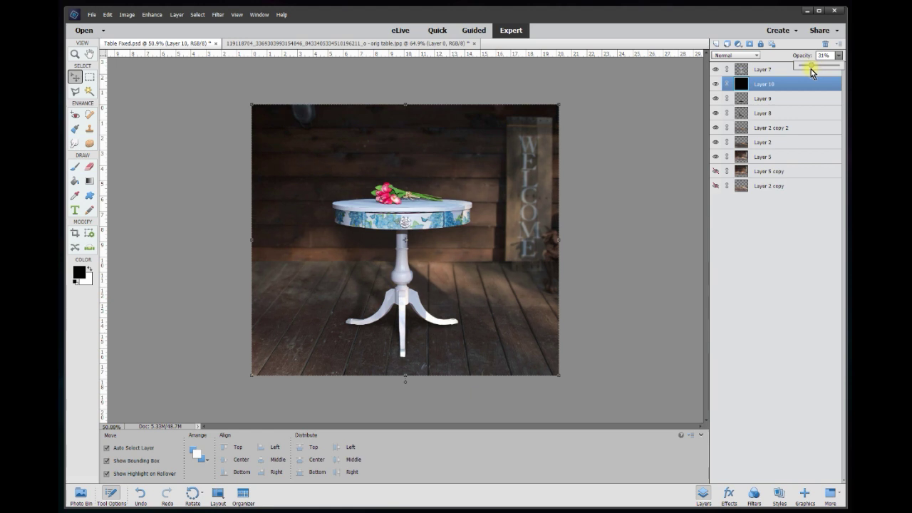
left_click_drag(810, 68, 798, 74)
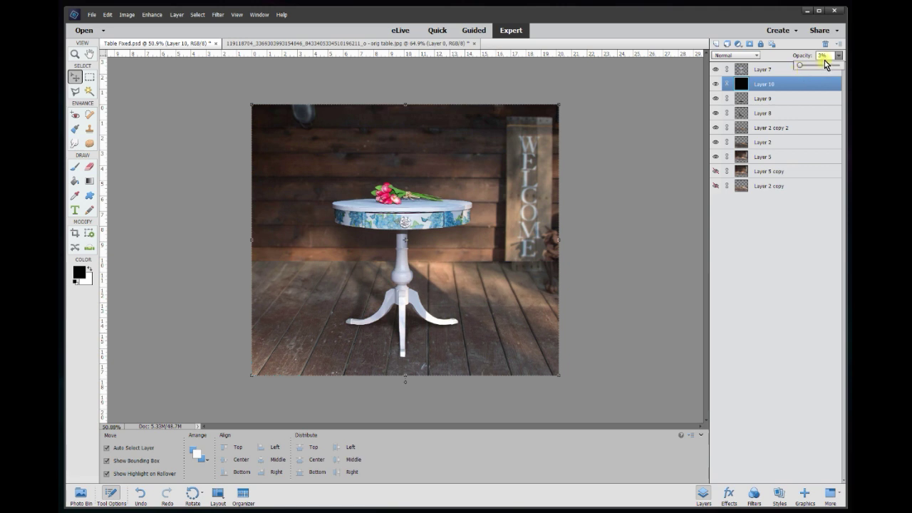
left_click(716, 85)
left_click(716, 85)
left_click(716, 84)
left_click(716, 85)
left_click(716, 85)
left_click(716, 85)
Step: Set the overlay's opacity to 10%, compare, then lower it to about 5%
left_click(821, 55)
type("10")
key("Return")
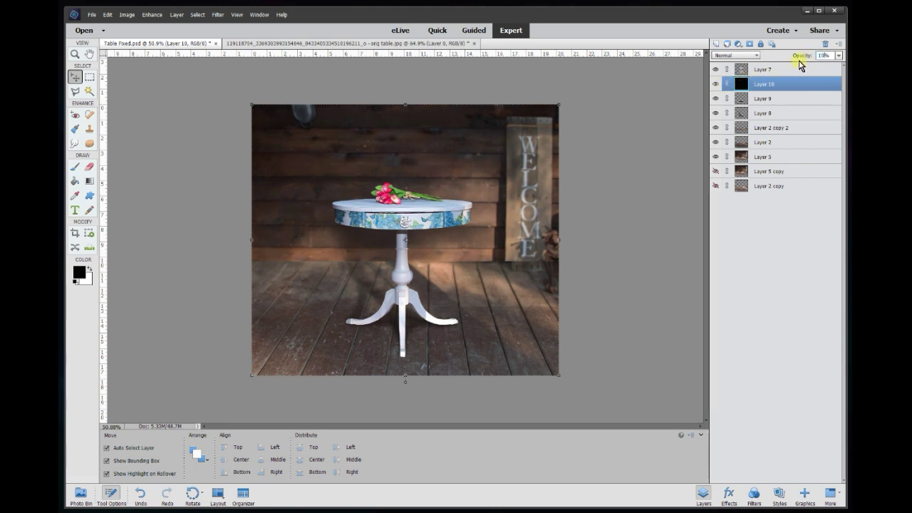
left_click(716, 84)
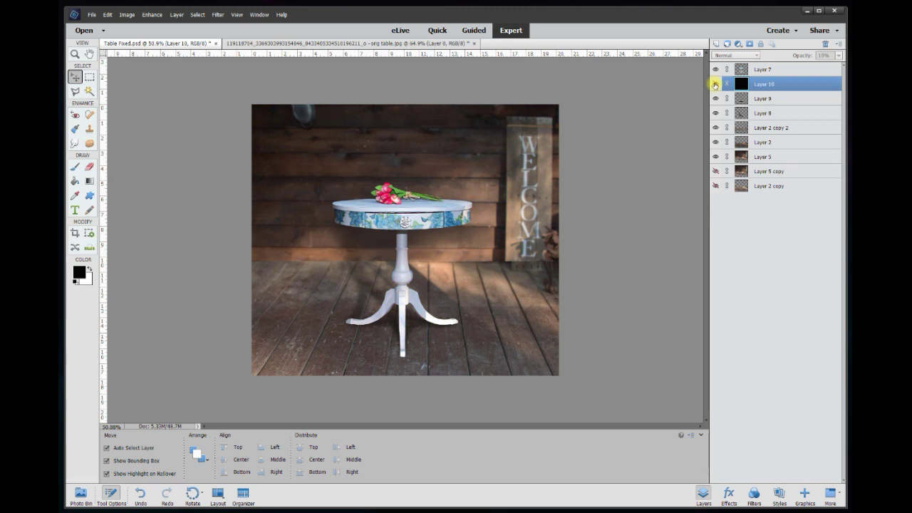
left_click(716, 84)
left_click(715, 85)
left_click(716, 84)
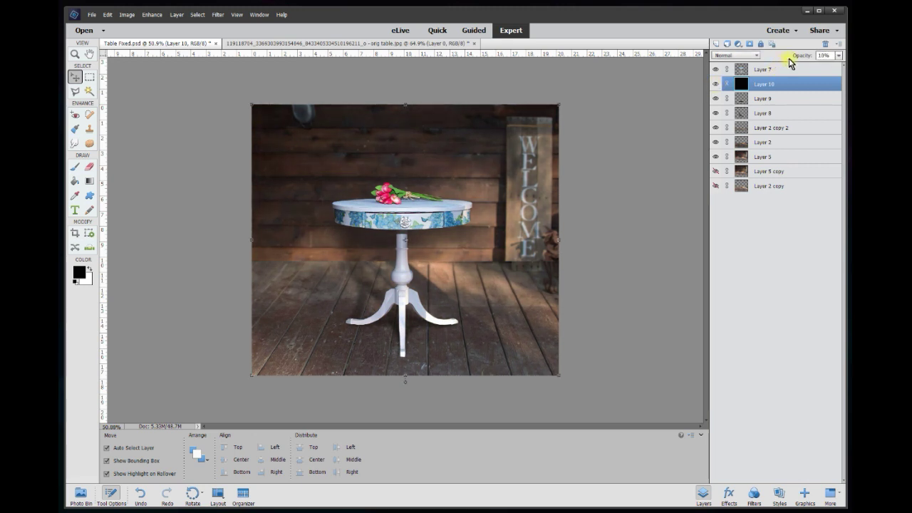
left_click_drag(796, 57, 793, 59)
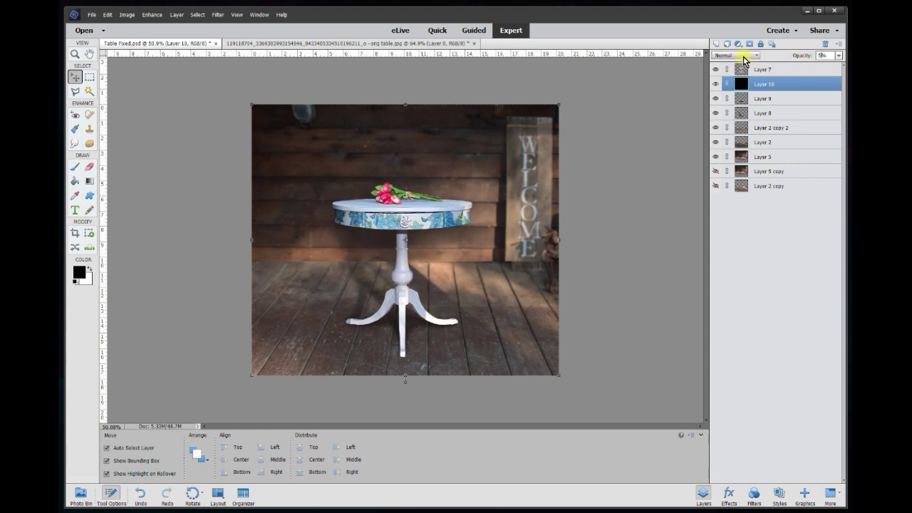
Step: Set the table layer, Layer 7, to 95% opacity
left_click(762, 69)
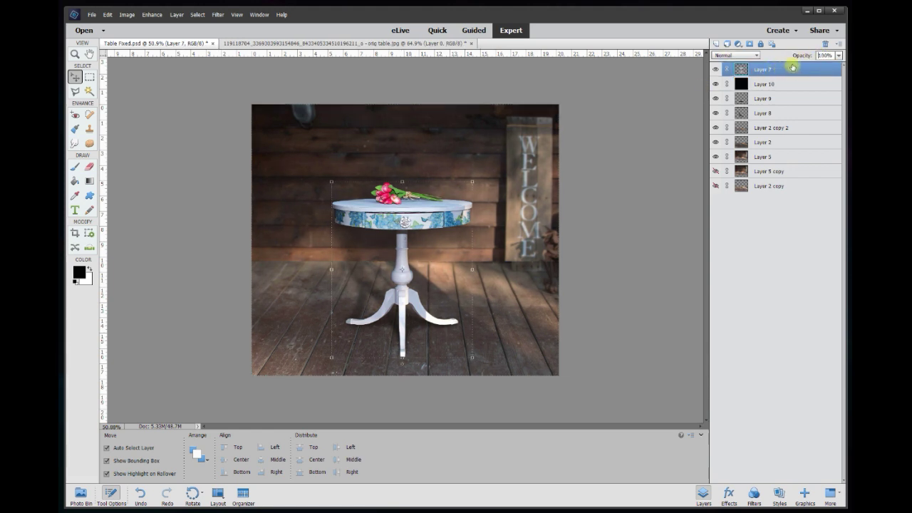
left_click(839, 54)
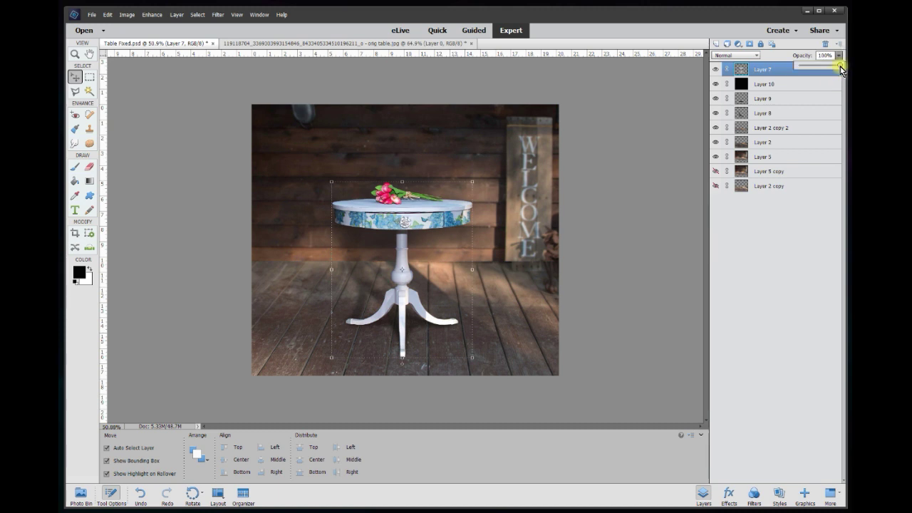
mouse_move(841, 68)
left_mouse_down()
mouse_move(801, 68)
mouse_move(846, 70)
mouse_move(836, 71)
left_mouse_up()
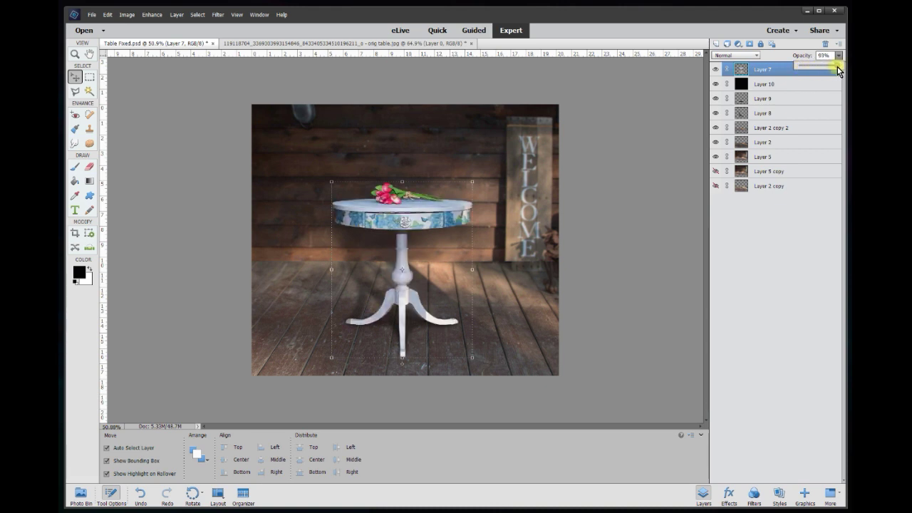
left_click_drag(839, 69, 838, 69)
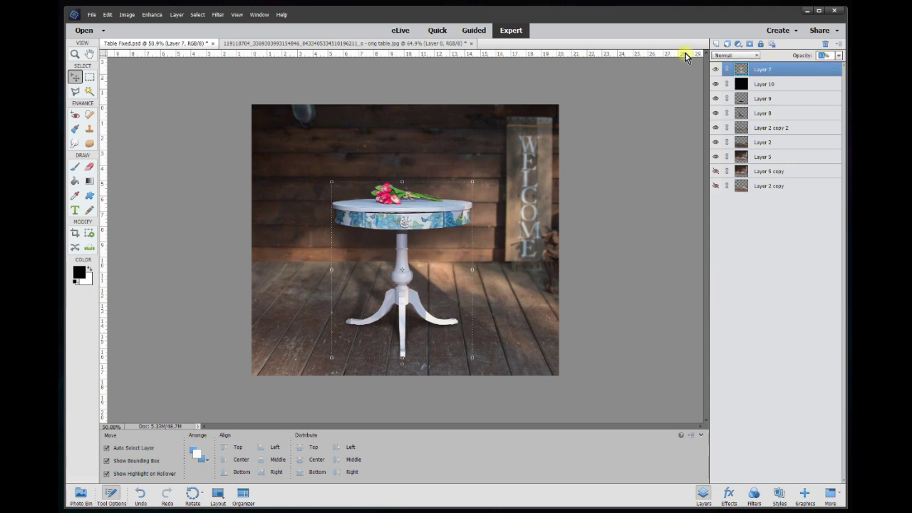
type("95")
left_click(596, 283)
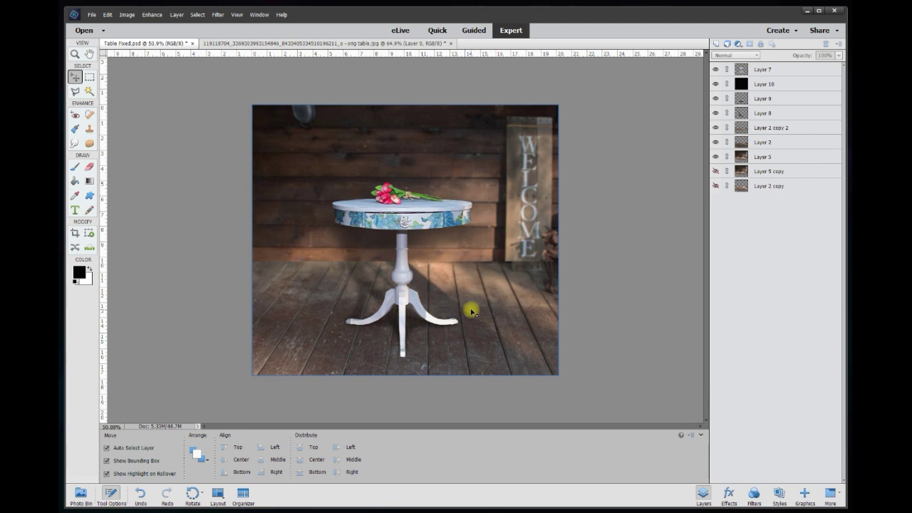